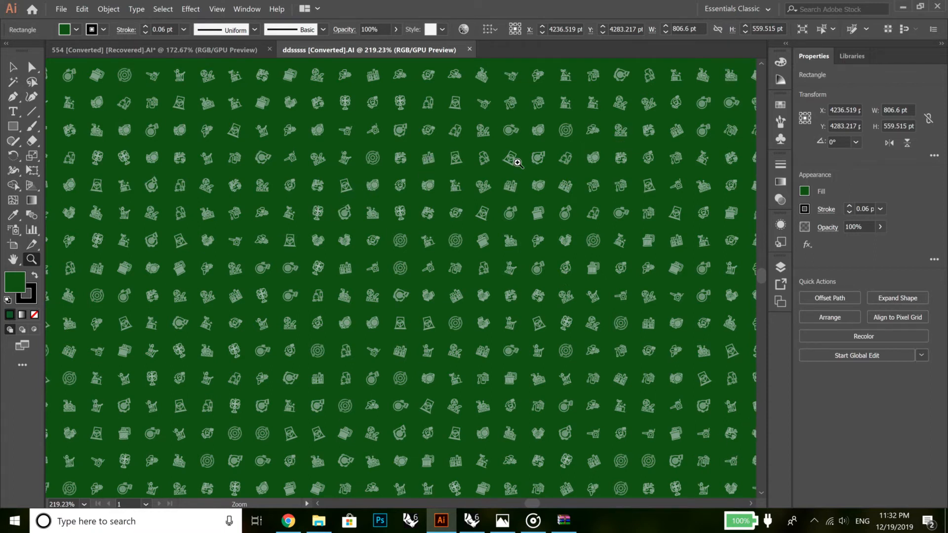
Activate the Selection tool, switch from Illustrator to the recovered model in Rhino, and maximize its window
click(19, 70)
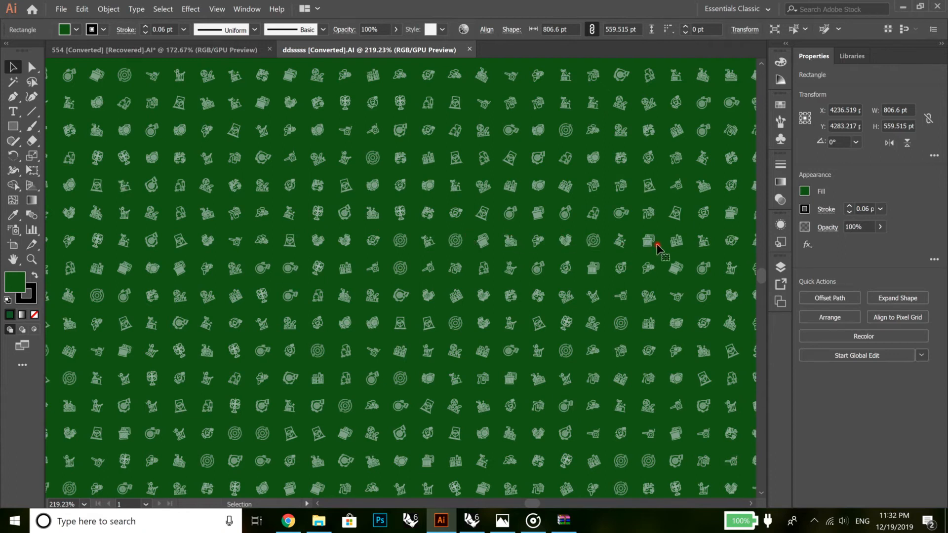
mouse_move(472, 527)
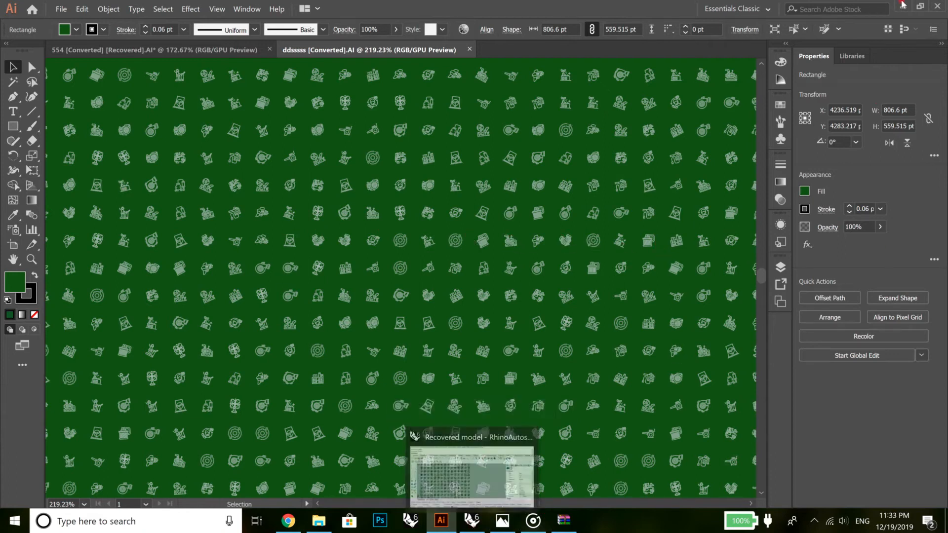
click(441, 521)
click(473, 521)
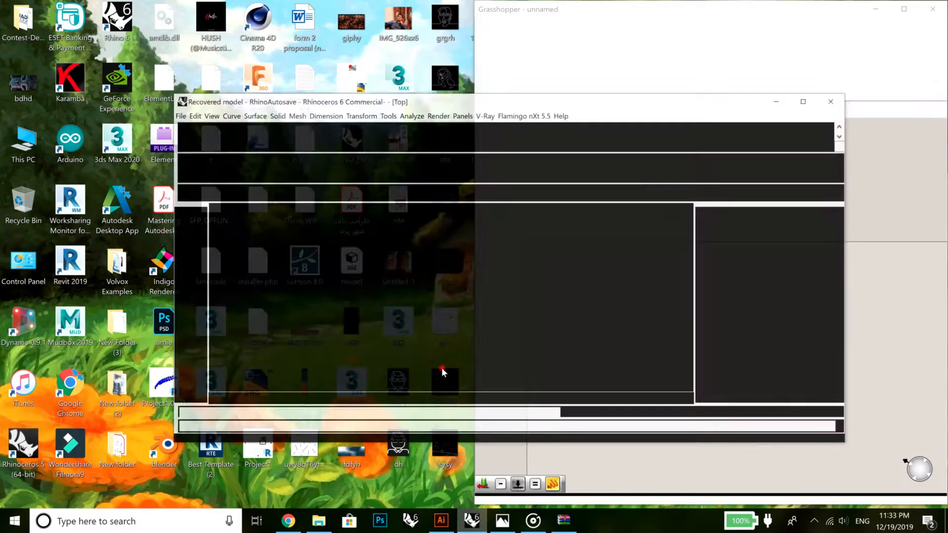
double_click(440, 80)
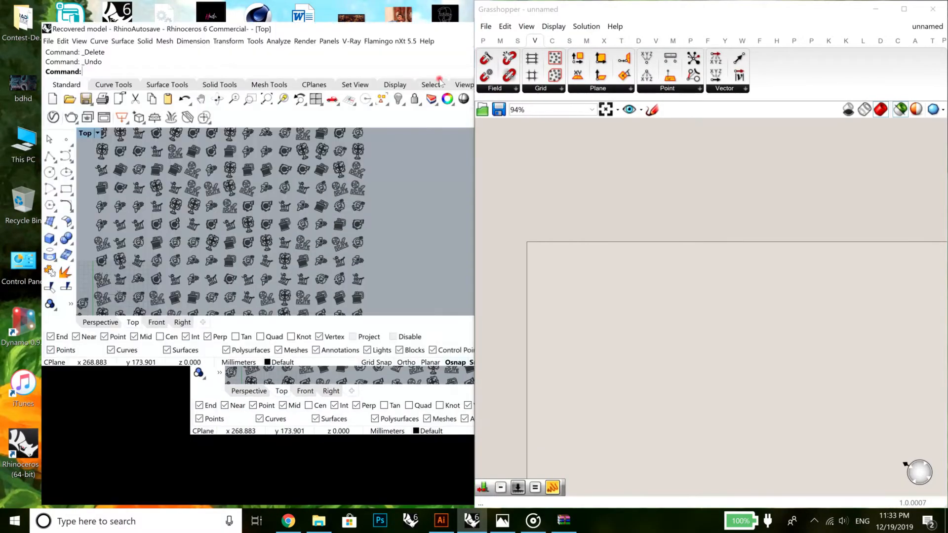
Delete the whole grid of repeated icons, keeping the single column of source icons, and minimize Grasshopper
scroll(257, 287, down, 8)
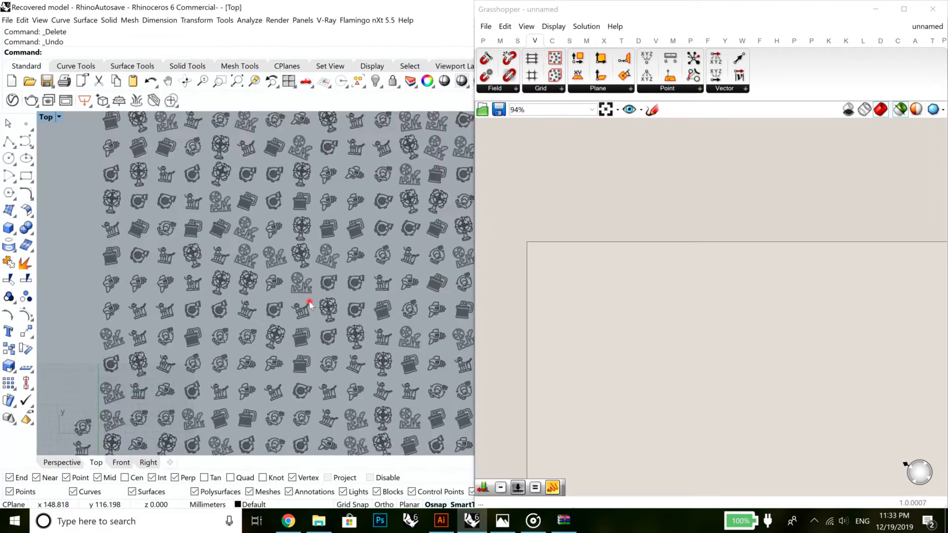
scroll(328, 342, up, 3)
scroll(333, 271, down, 2)
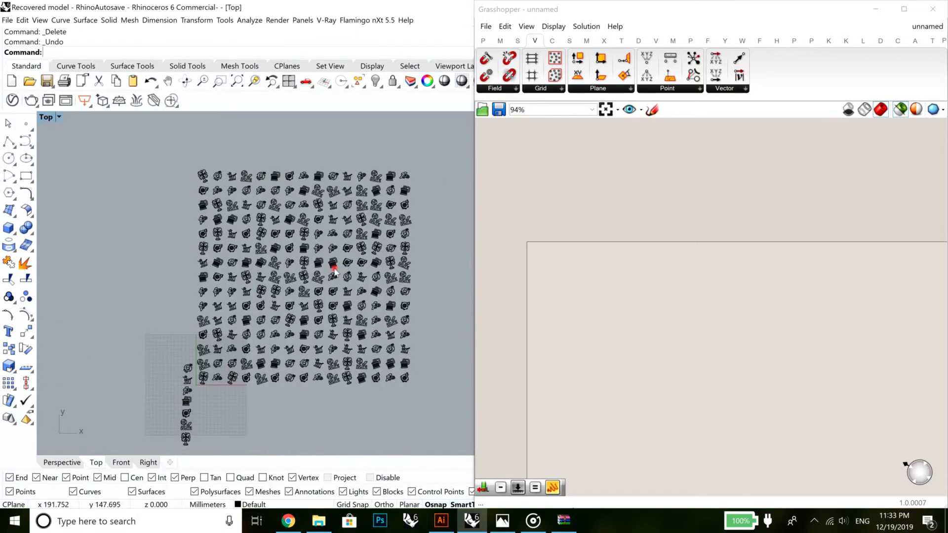
key(ctrl+z)
click(252, 194)
drag(423, 393, 196, 137)
key(Delete)
scroll(313, 296, up, 5)
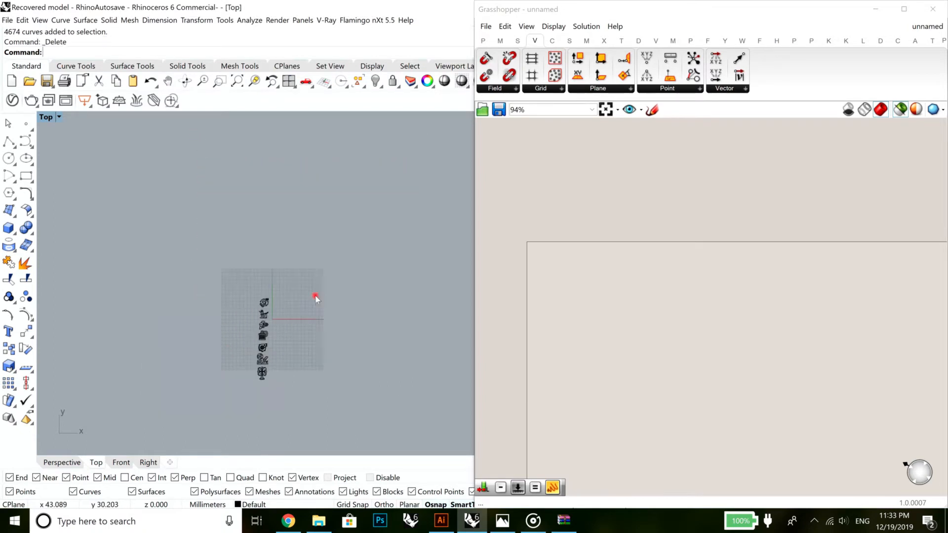
scroll(225, 319, up, 4)
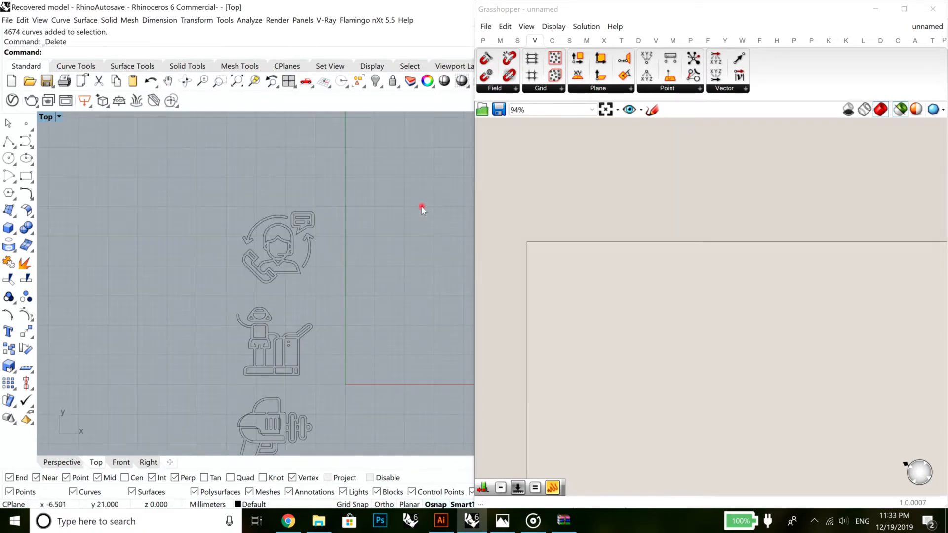
click(873, 11)
Examine the first two source icons, the headset operator and the technician, by selecting each one's curves in turn
scroll(380, 261, up, 6)
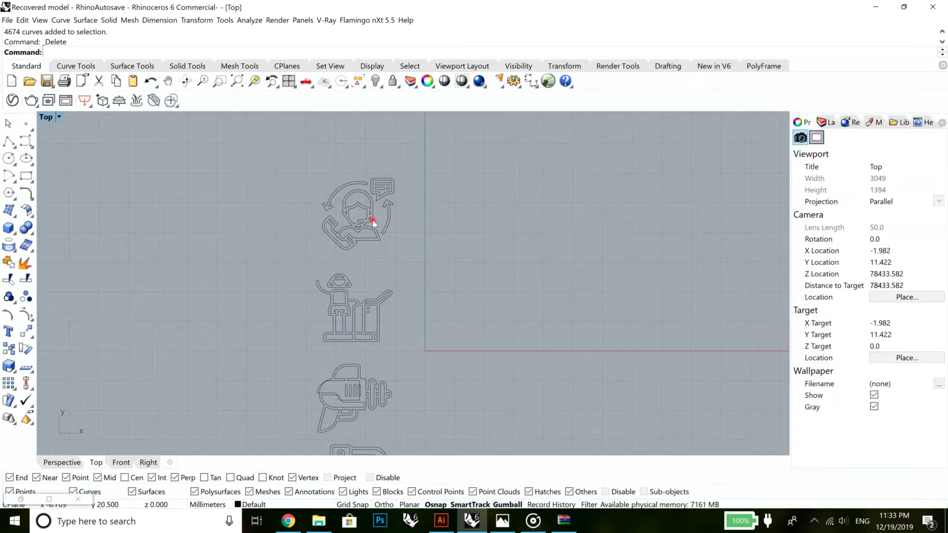
click(400, 306)
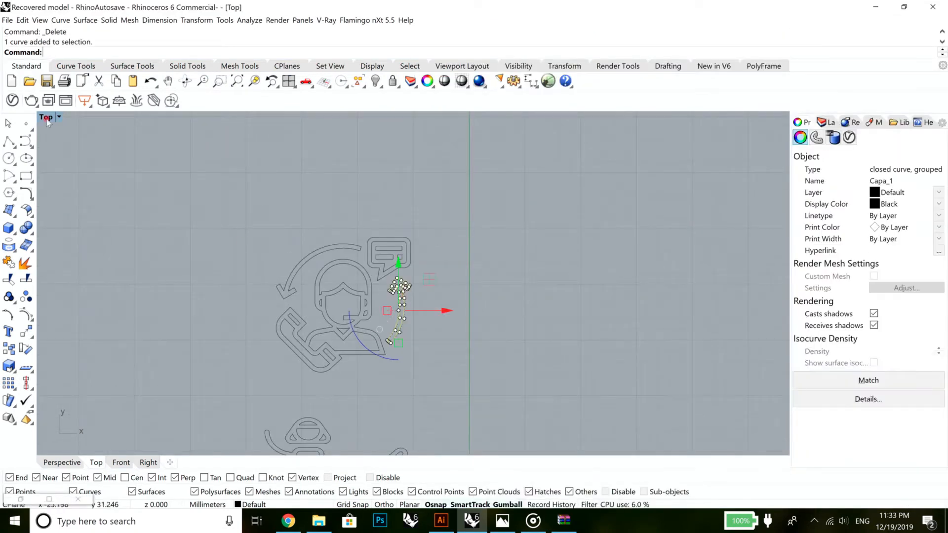
right_drag(372, 250, 373, 309)
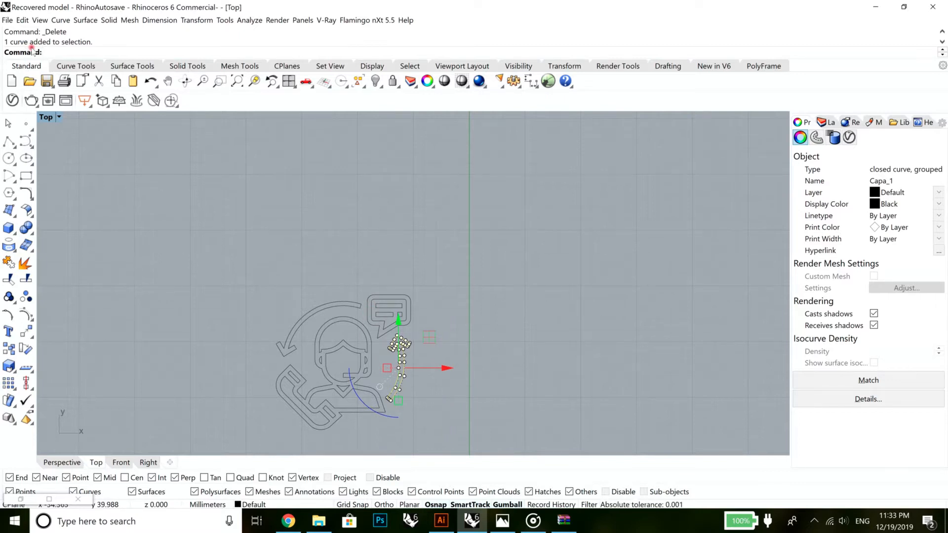
click(377, 273)
drag(476, 280, 239, 458)
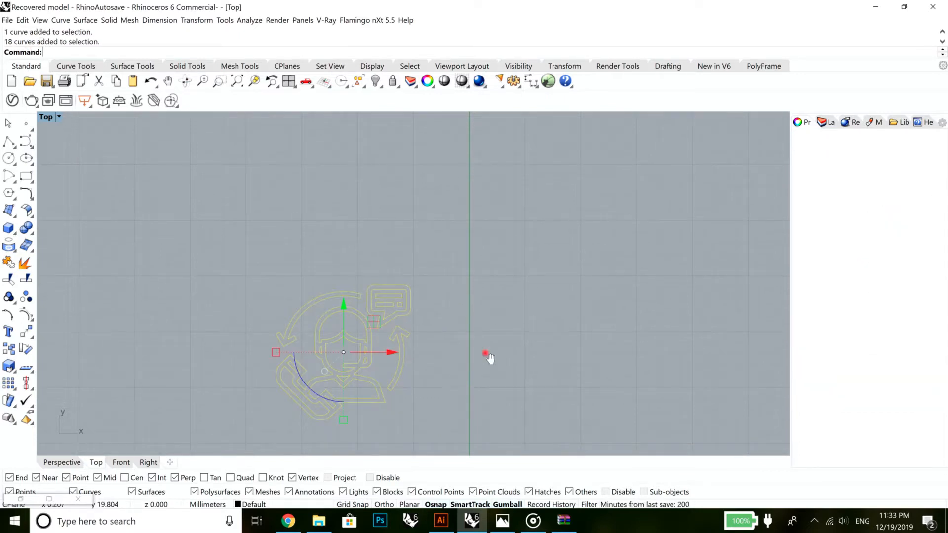
click(484, 355)
right_drag(449, 452, 499, 319)
right_drag(485, 398, 502, 328)
drag(483, 426, 283, 241)
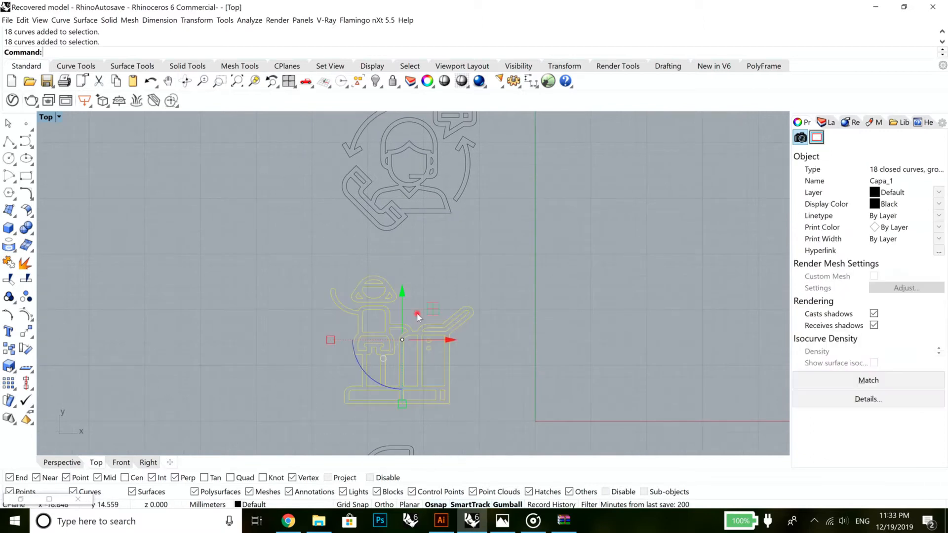
Examine the blaster-shaped icon and the ribbed tank icon by selecting each one's curves, and review the whole column
scroll(464, 321, down, 6)
right_drag(509, 281, 545, 192)
click(529, 365)
scroll(521, 368, up, 6)
drag(515, 369, 328, 217)
right_drag(572, 347, 634, 216)
drag(578, 412, 383, 254)
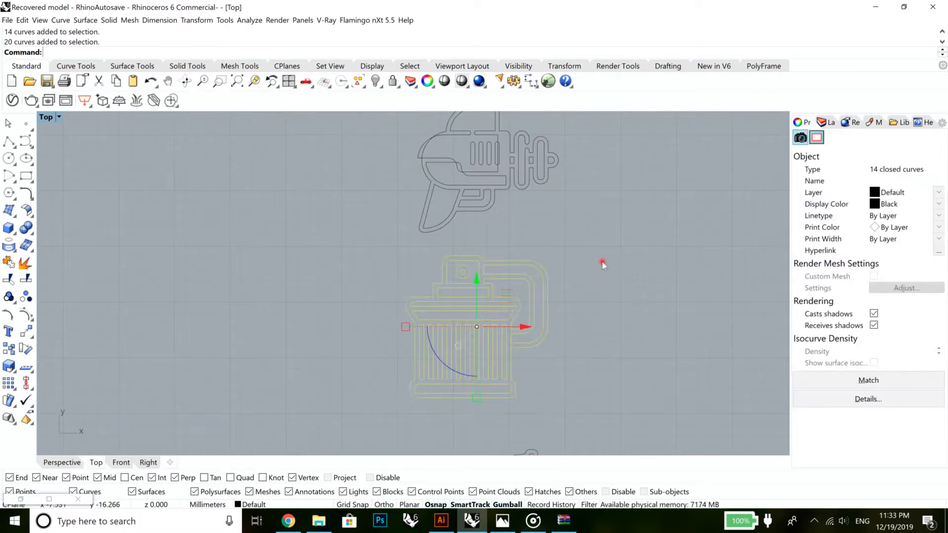
click(604, 262)
scroll(605, 262, down, 8)
scroll(609, 257, down, 5)
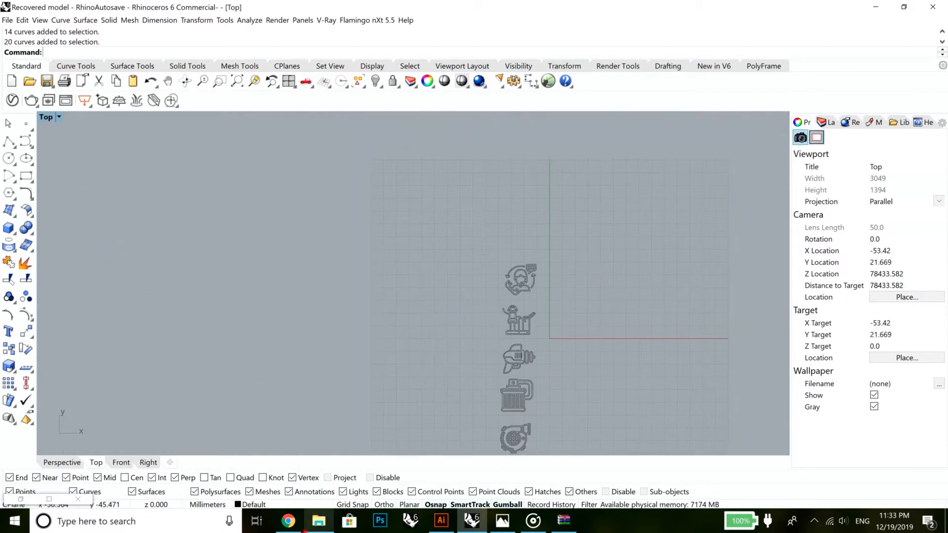
Import blower (1).svg from the Downloads folder as curves, retaining grouping and grouping multi-curve paths
click(319, 521)
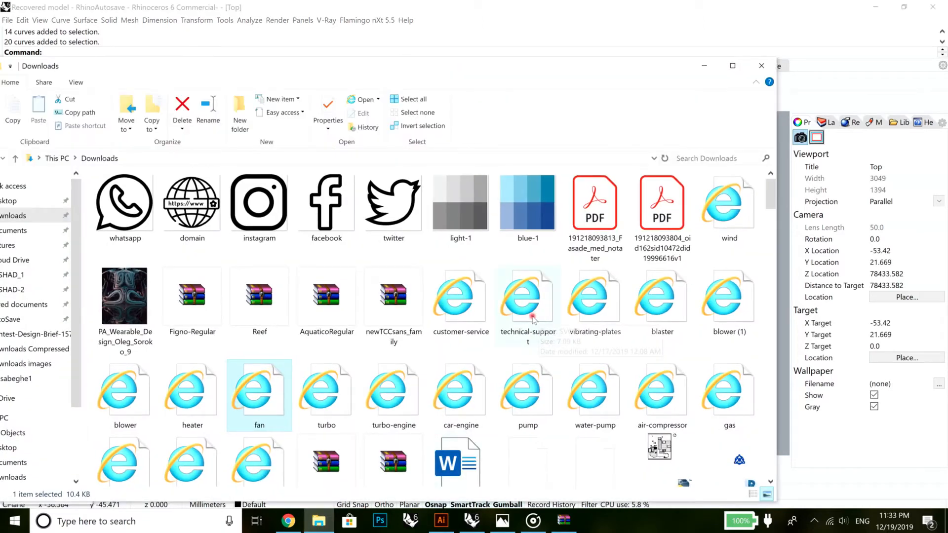
drag(655, 73, 297, 122)
drag(378, 368, 525, 220)
click(437, 302)
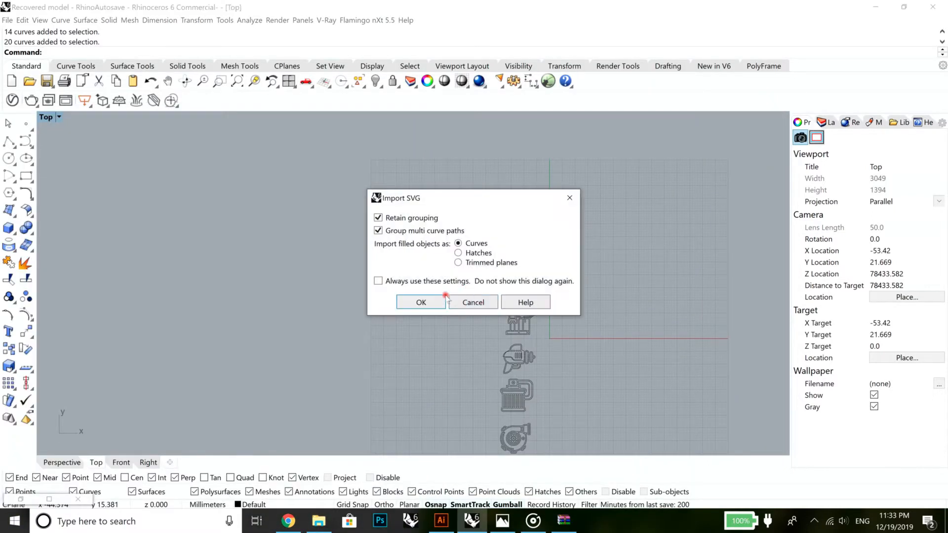
click(424, 300)
Scale the imported blower icon down to match the other icons and place it directly below the fan icon
scroll(633, 342, down, 18)
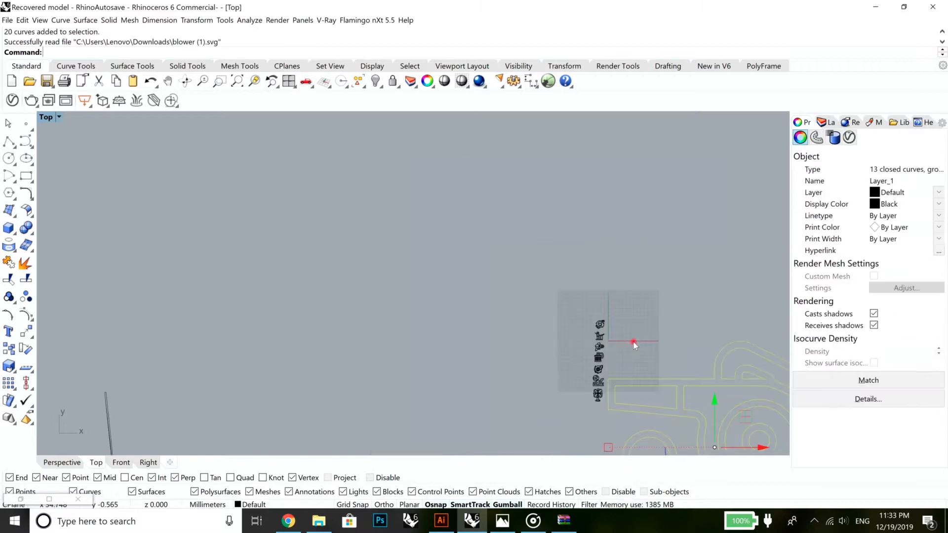
right_drag(641, 326, 544, 223)
scroll(570, 291, up, 8)
drag(470, 299, 606, 302)
drag(632, 272, 489, 225)
scroll(474, 257, up, 6)
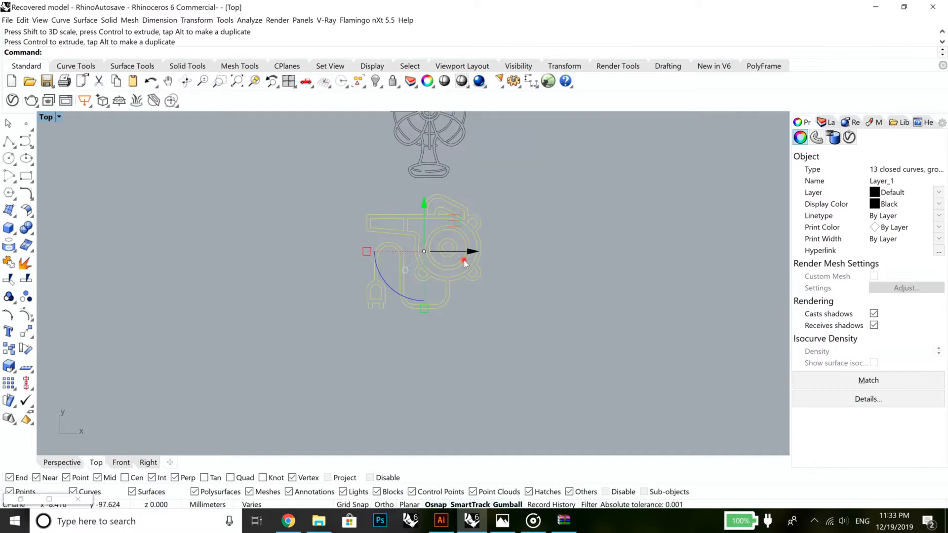
drag(404, 343, 424, 346)
drag(496, 310, 503, 292)
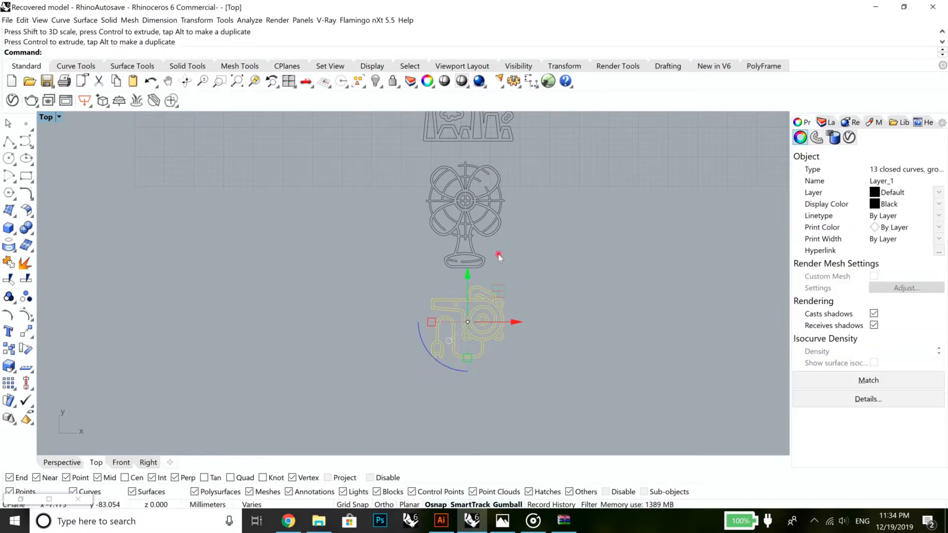
click(605, 308)
Measure the blower icon's overall width along a horizontal line with Ortho enabled
scroll(500, 355, up, 3)
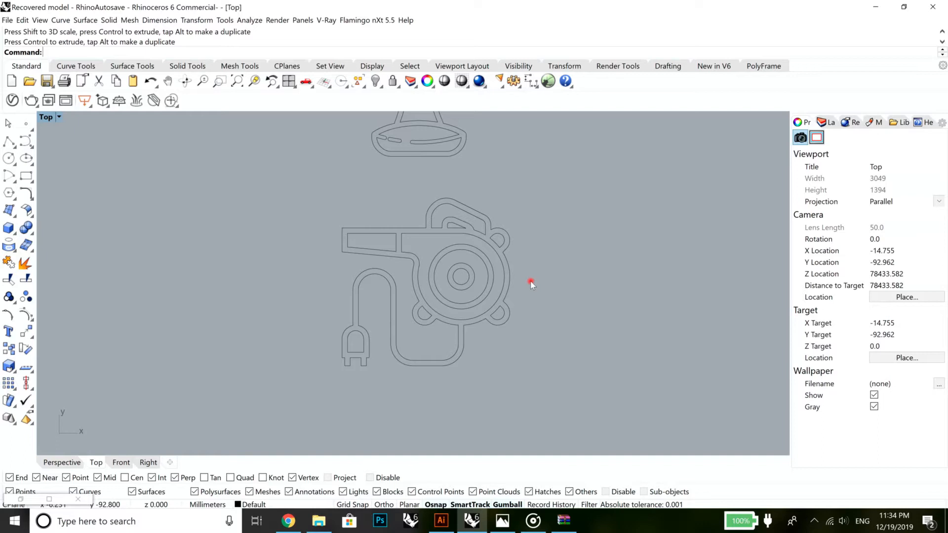
text(Distance)
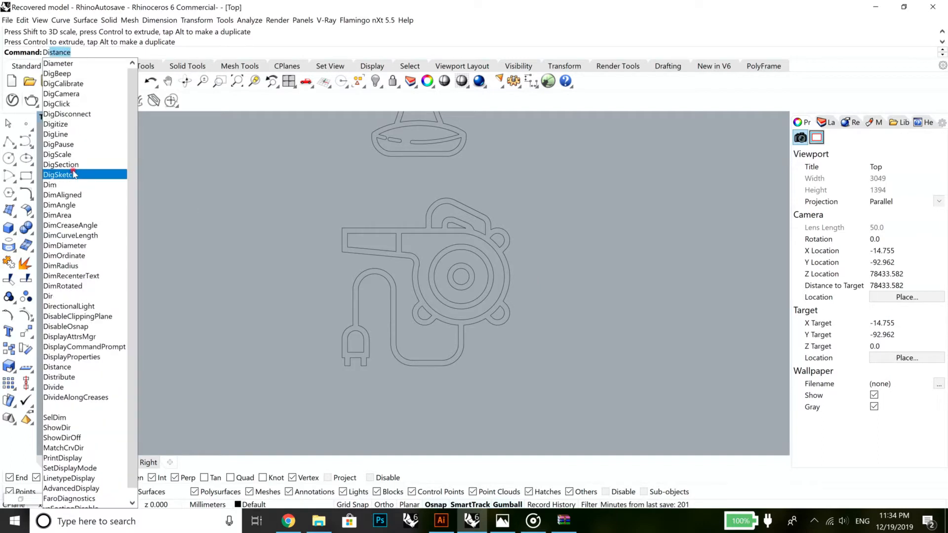
key(Return)
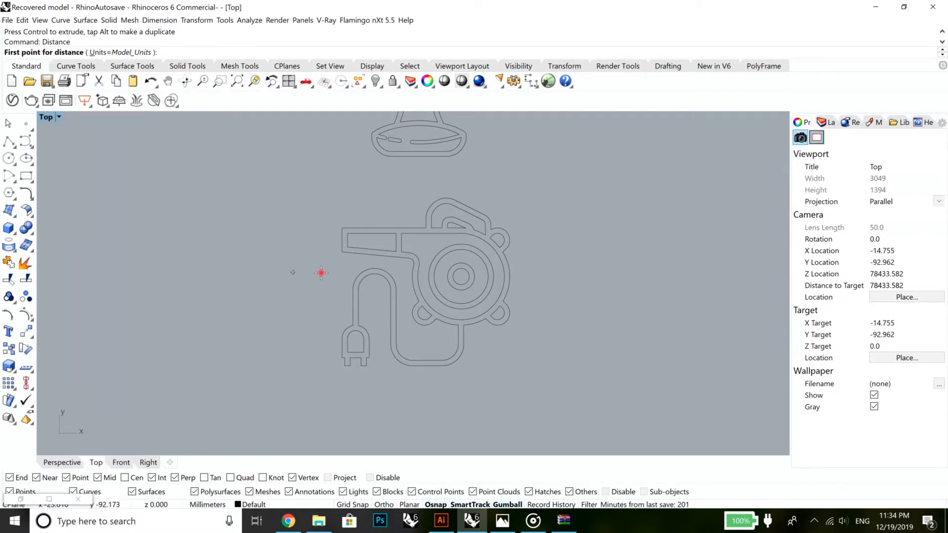
click(341, 252)
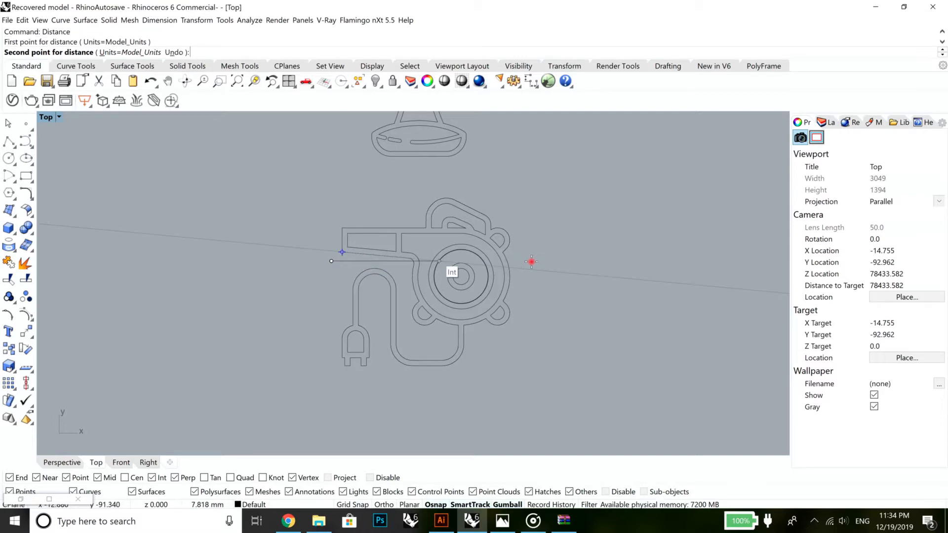
key(F8)
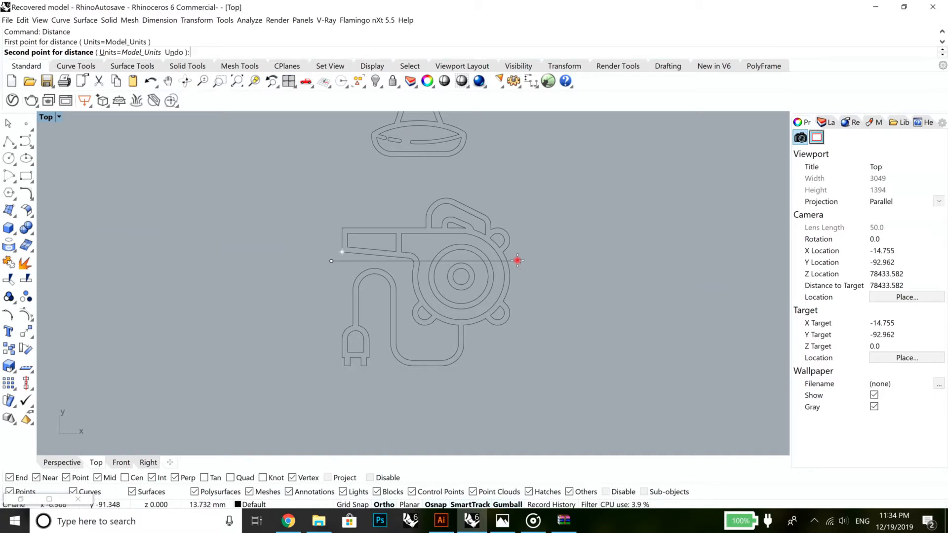
shift+click(520, 260)
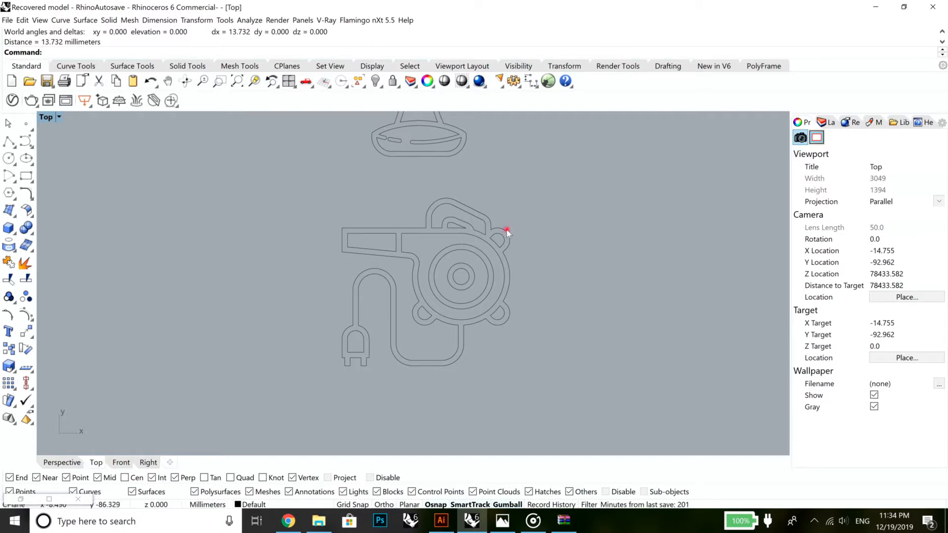
Draw a square about 17 mm wide around the blower icon and move it so the icon sits centred inside
click(27, 177)
click(299, 183)
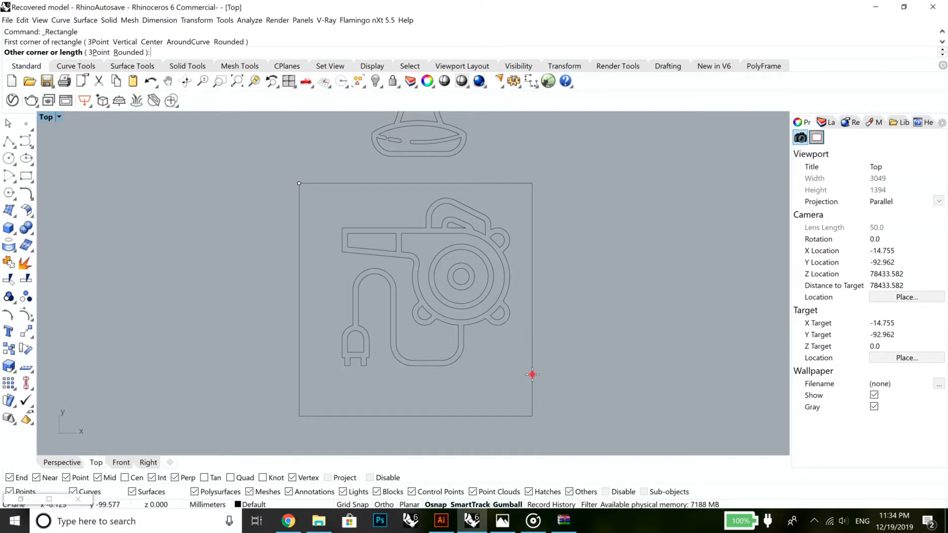
click(534, 376)
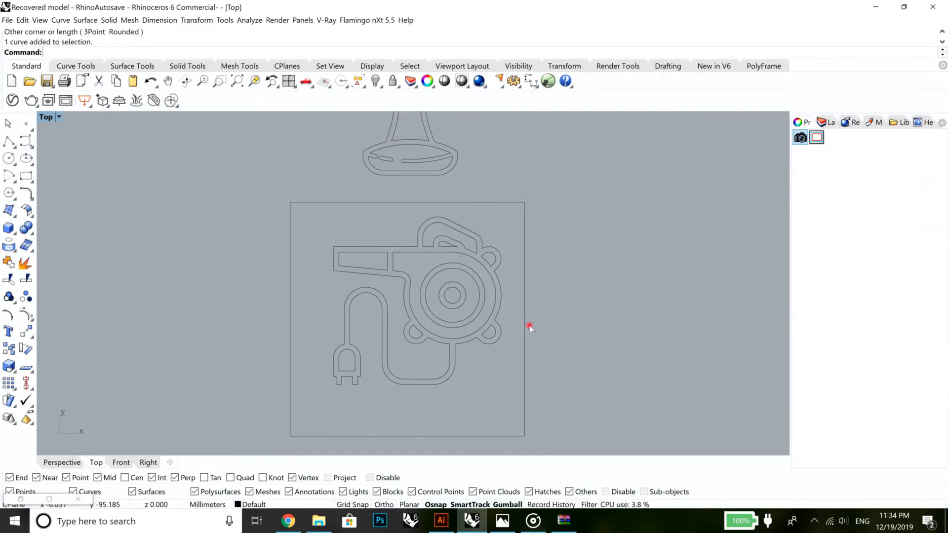
drag(530, 327, 538, 316)
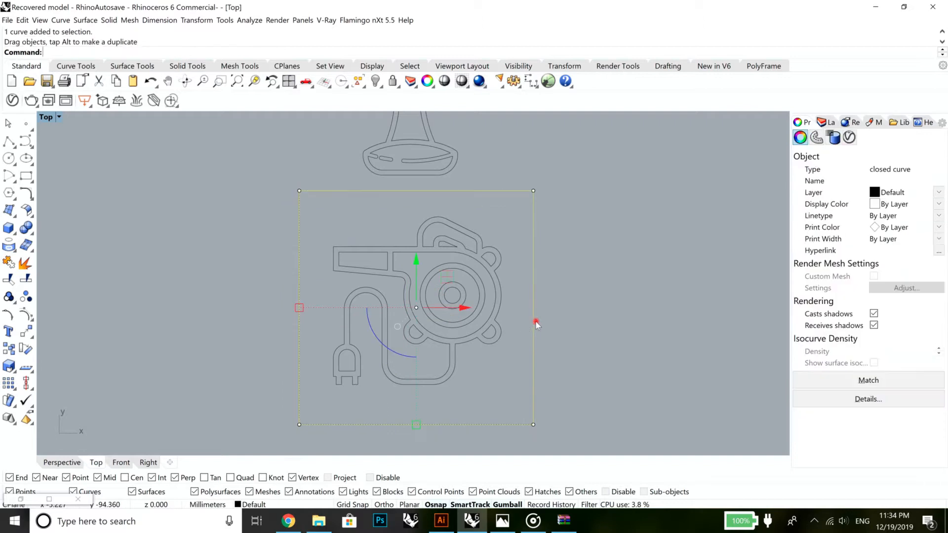
click(242, 205)
Measure the upper edge of the square around the blower icon from corner to corner
text(Distance)
key(Return)
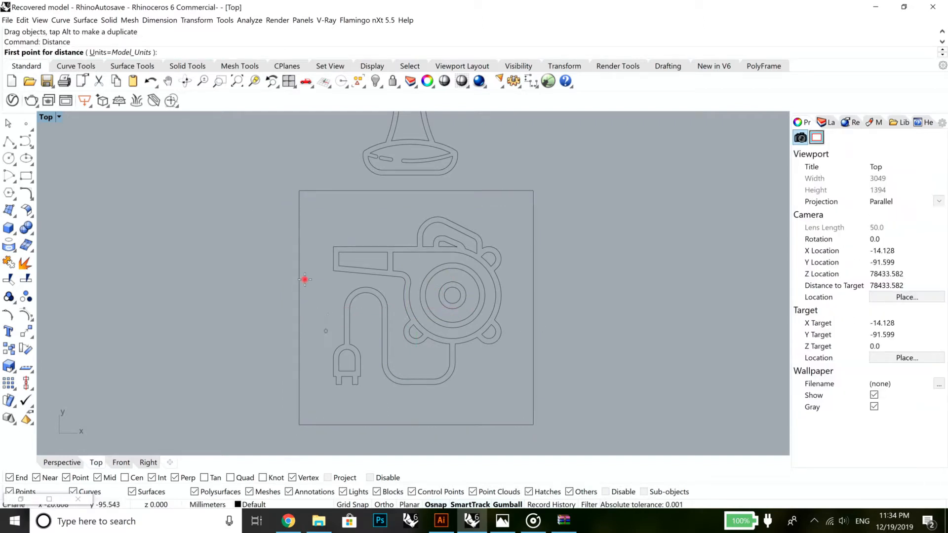
click(299, 192)
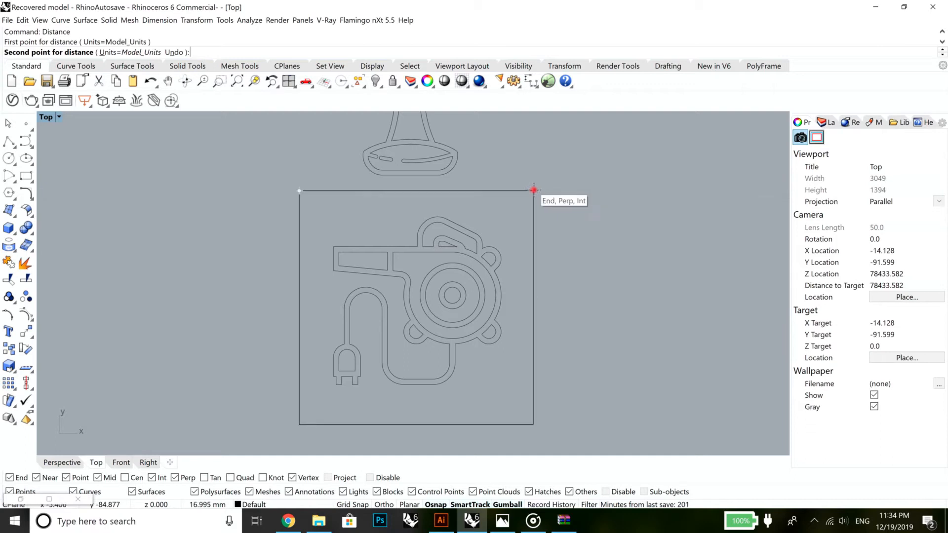
click(533, 190)
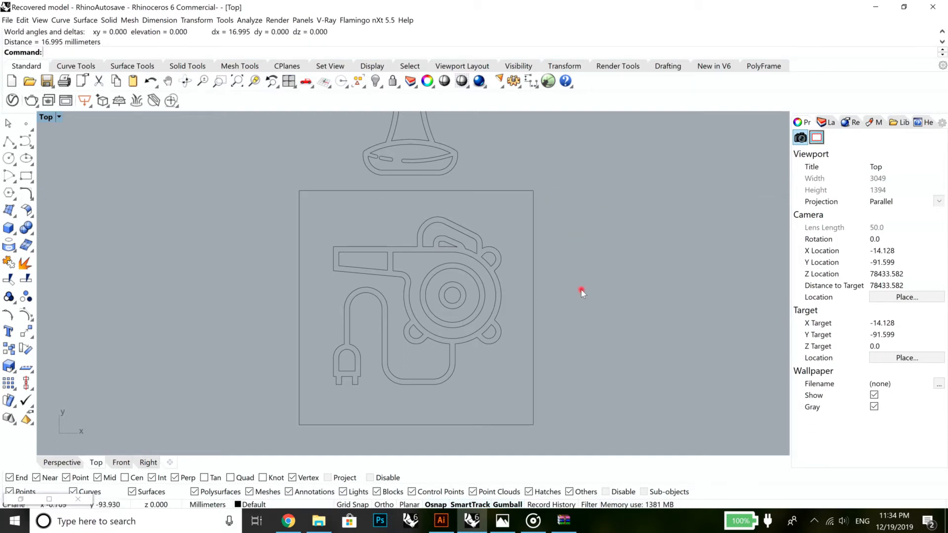
Review the icon column and check the headset operator icon at its upper end by selecting its curves
scroll(579, 290, down, 10)
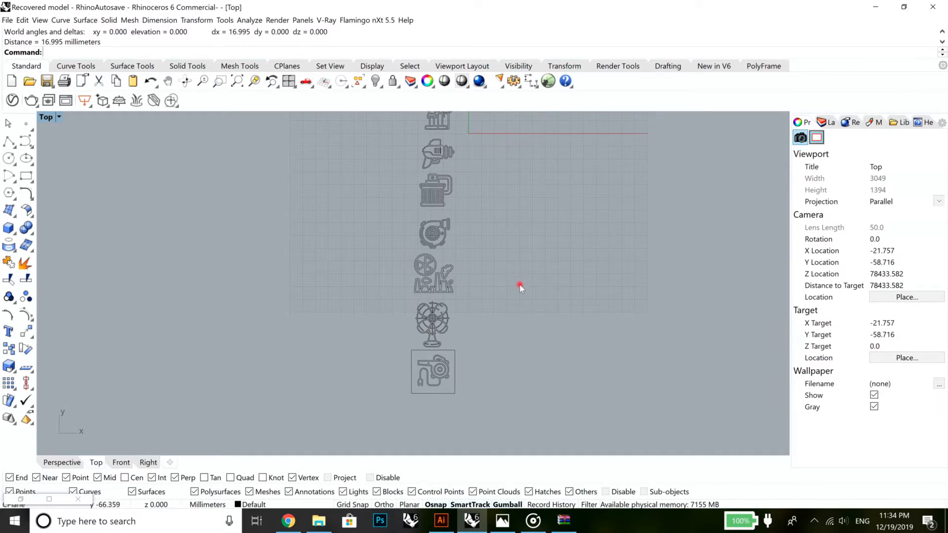
scroll(508, 269, down, 2)
scroll(417, 250, up, 8)
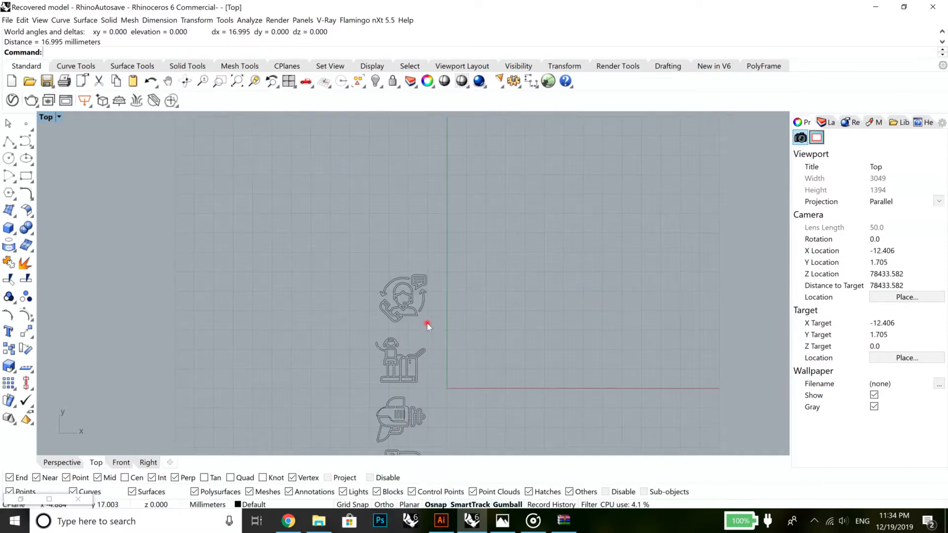
scroll(427, 323, up, 3)
drag(434, 328, 300, 212)
click(439, 211)
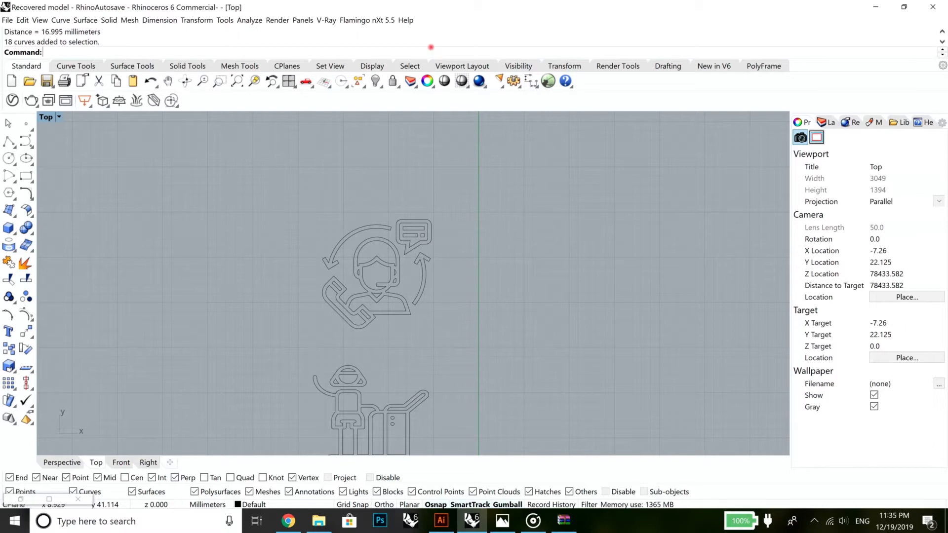
Launch Grasshopper from Rhino, ready to build on its empty canvas
text(Grasshopper)
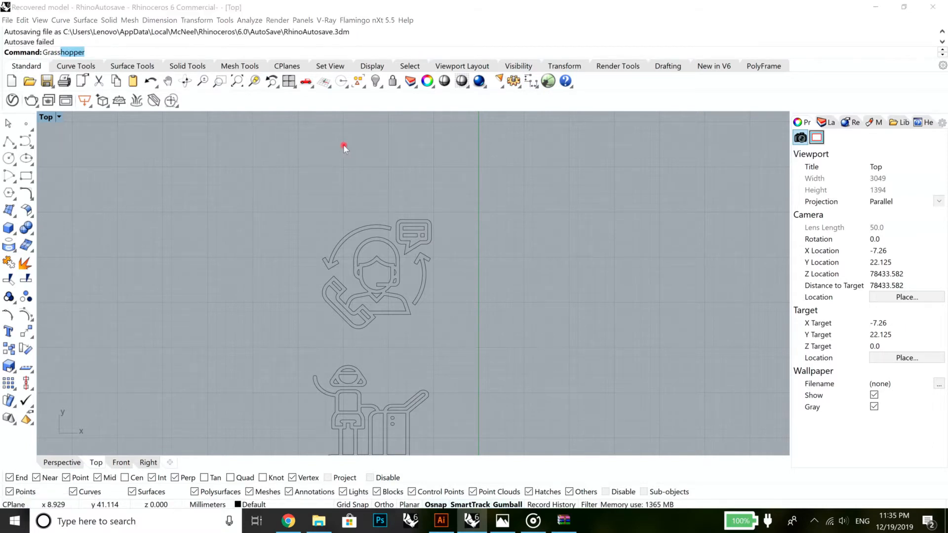
key(Return)
scroll(637, 304, up, 8)
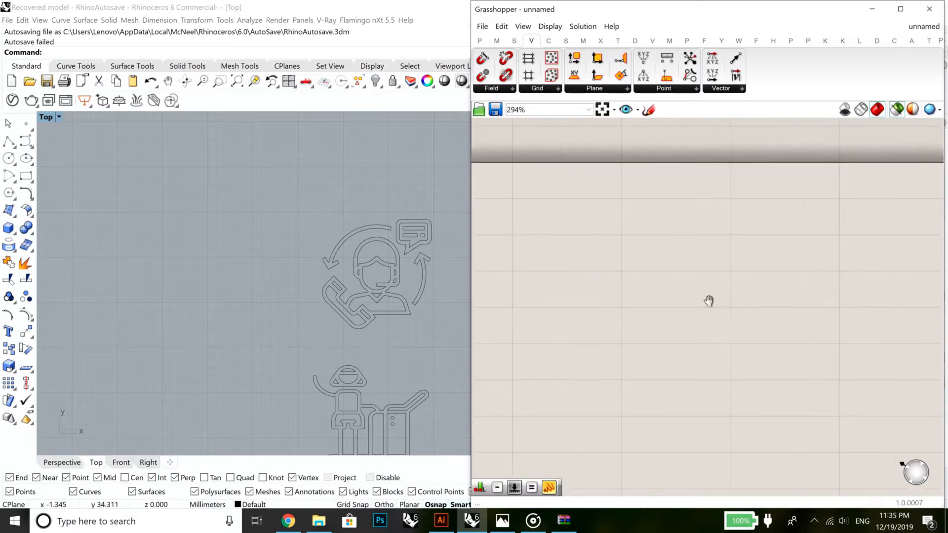
scroll(600, 251, down, 3)
right_drag(710, 269, 679, 279)
scroll(645, 228, up, 2)
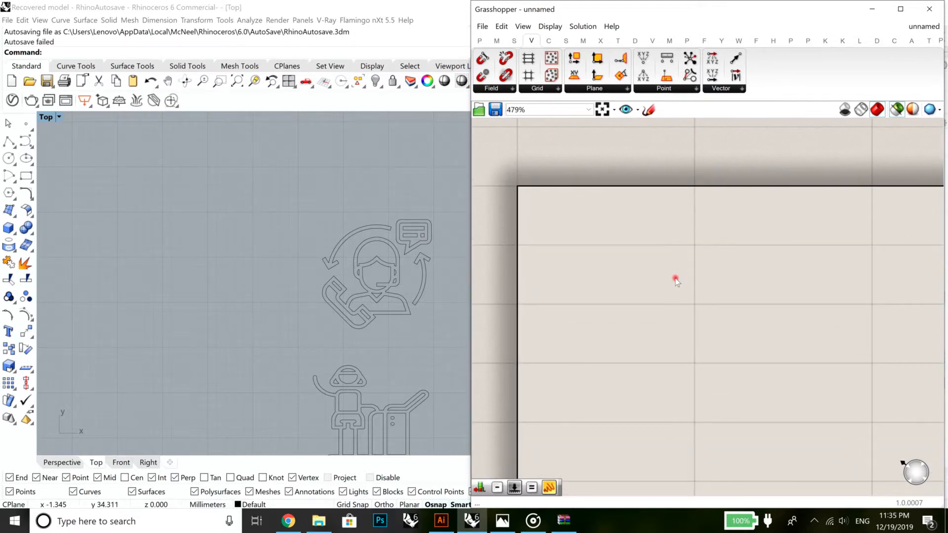
Add a Curve parameter near the upper-left corner of the Grasshopper canvas
click(421, 296)
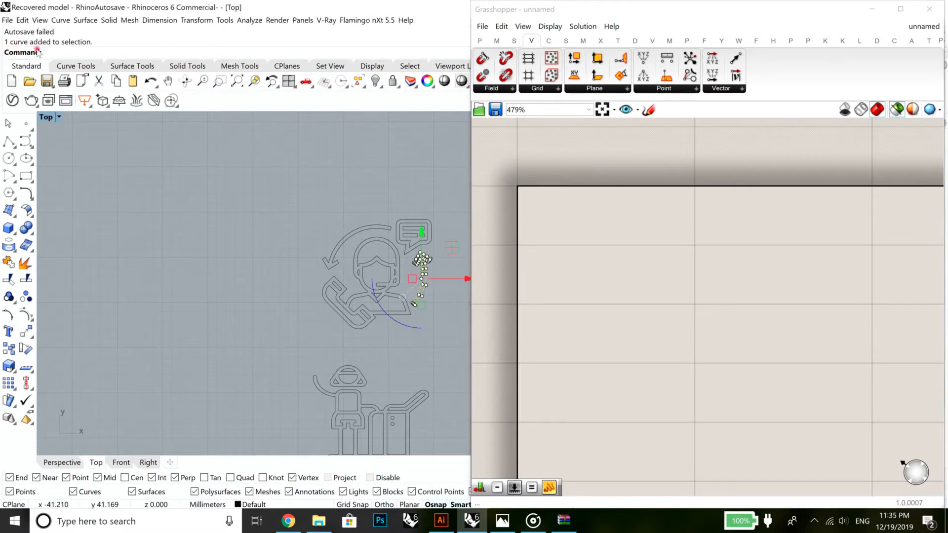
click(645, 249)
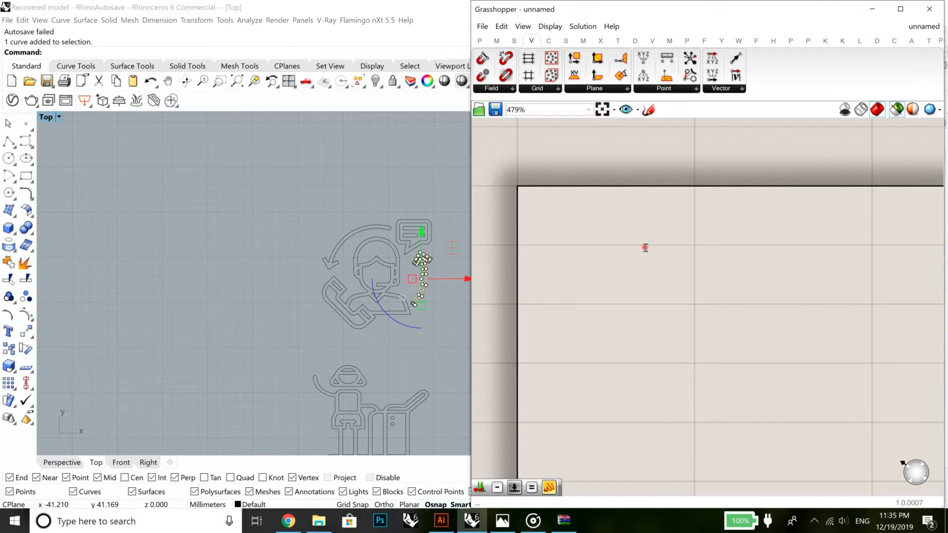
double_click(646, 248)
text(cul)
click(686, 271)
double_click(667, 249)
text(cu)
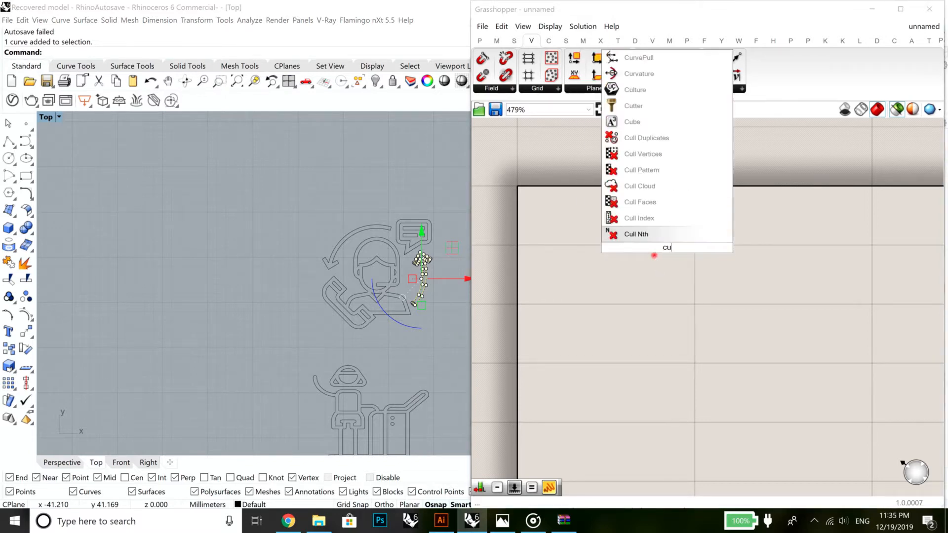
text(rv)
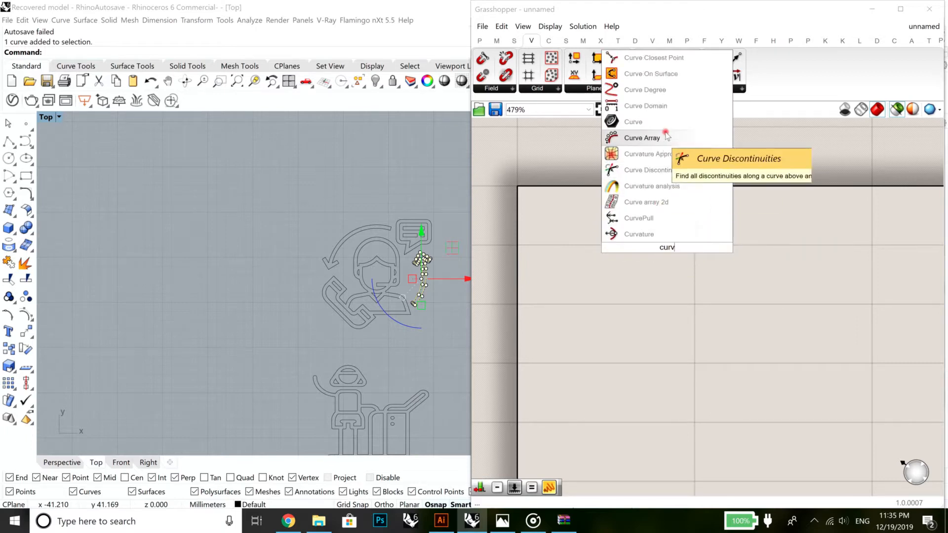
click(666, 123)
click(654, 237)
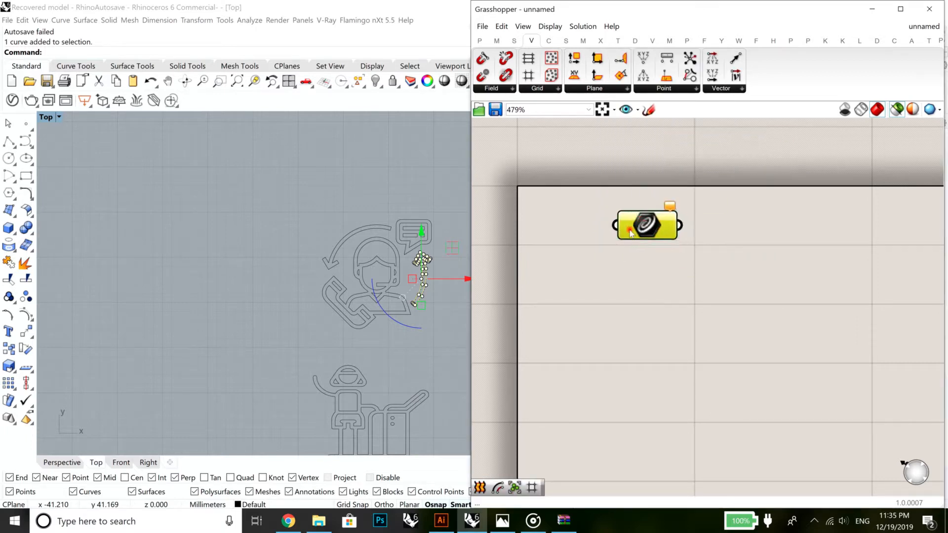
Assign all curves of the headset operator icon to the Curve parameter as multiple curves
click(438, 354)
right_drag(438, 353, 379, 361)
drag(260, 250, 244, 226)
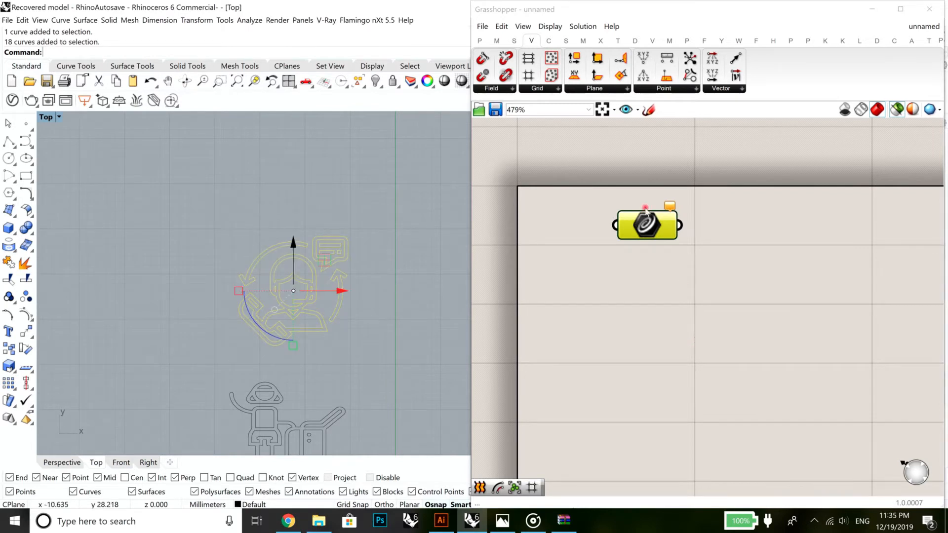
right_click(647, 225)
click(68, 175)
right_click(647, 228)
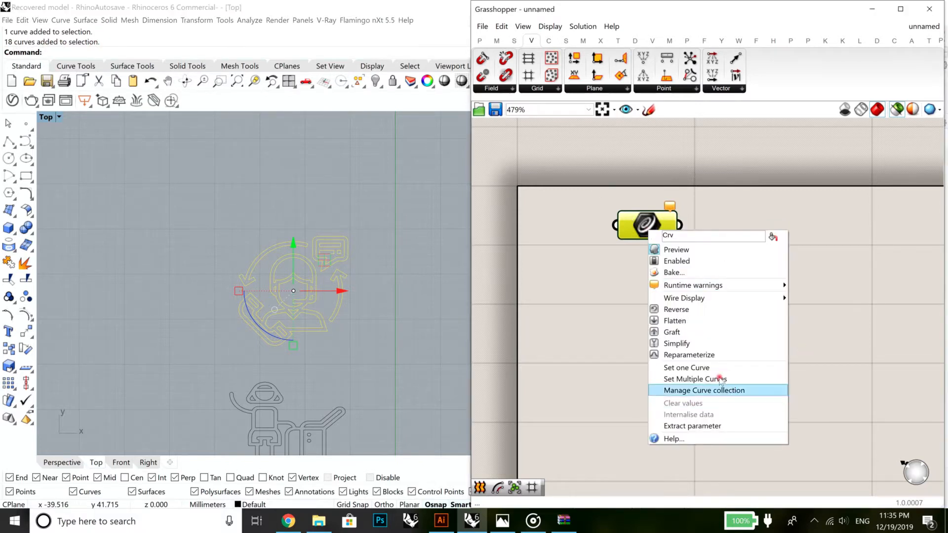
click(687, 380)
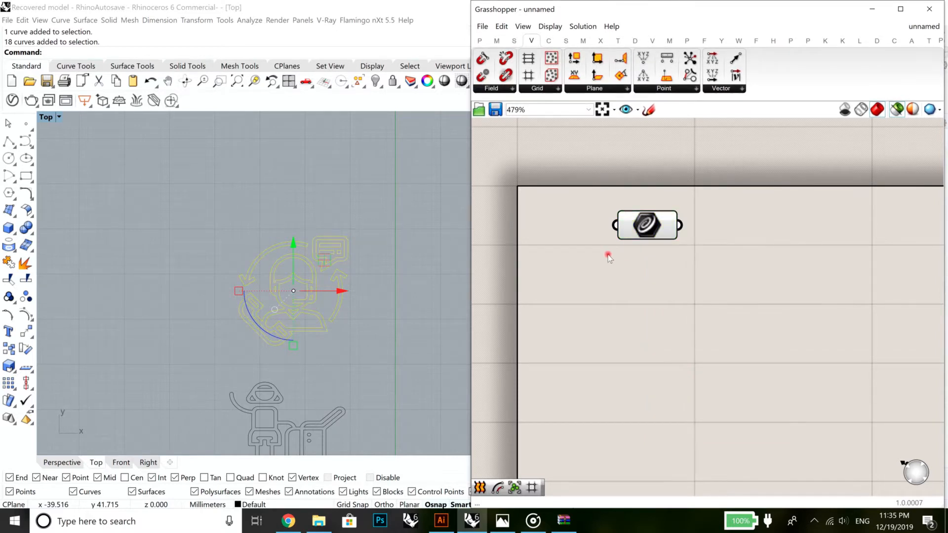
Duplicate the Curve parameter until six of them are stacked in a column on the canvas
click(632, 224)
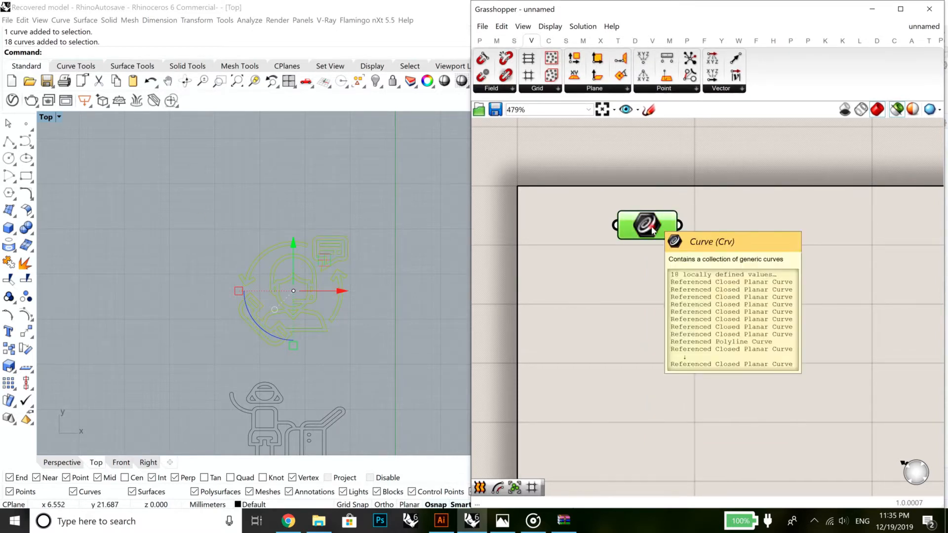
alt+drag(632, 225, 649, 280)
right_drag(355, 348, 374, 265)
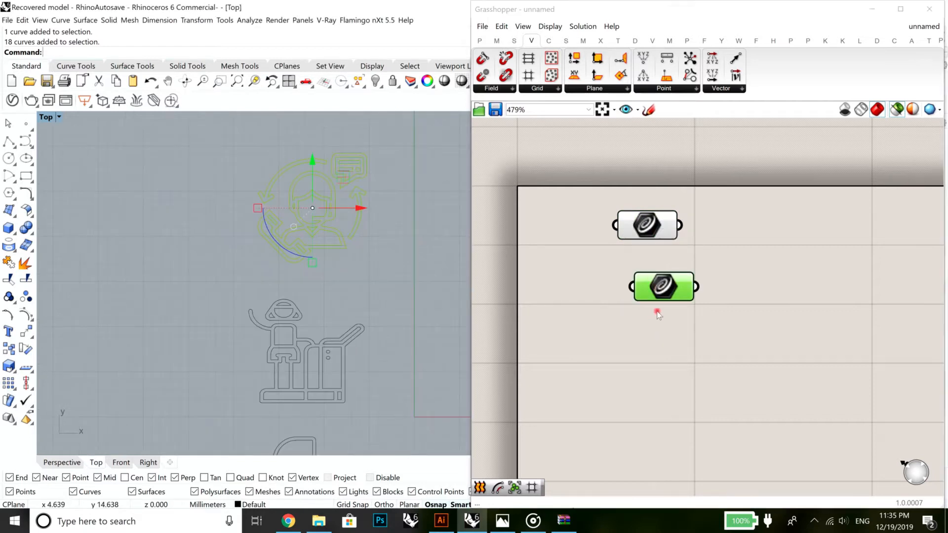
drag(661, 284, 662, 451)
Set the curves of the icon with the standing figure and machine as multiple curves in the second Curve parameter
click(655, 264)
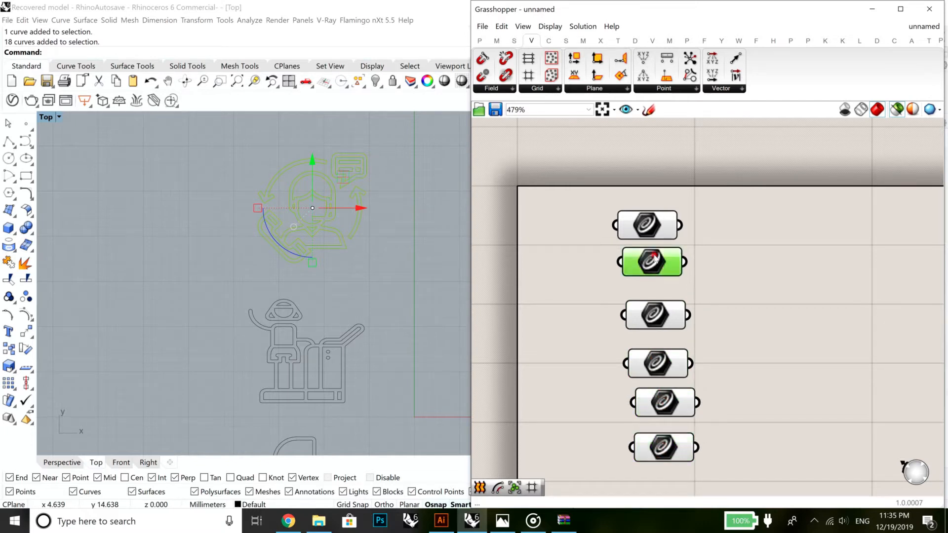
drag(393, 435, 256, 296)
right_click(649, 262)
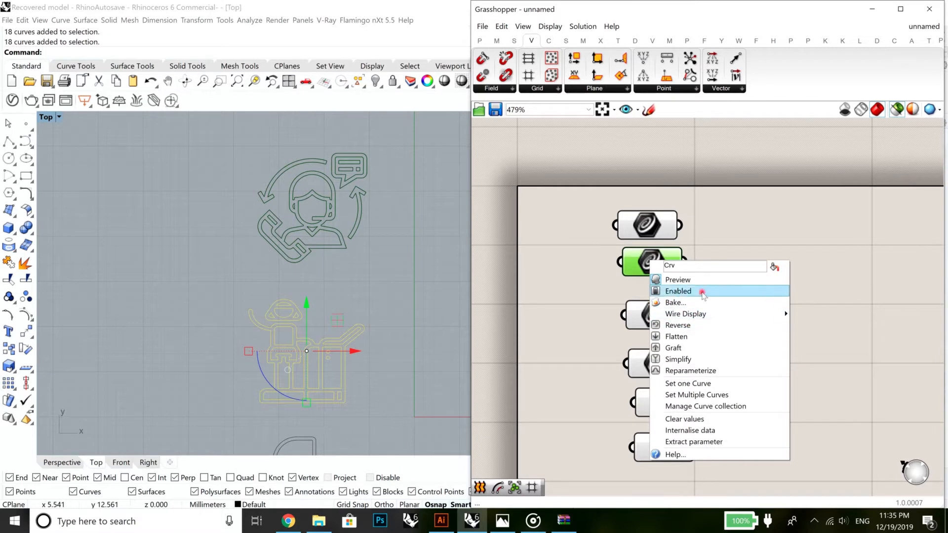
click(708, 395)
Set the ray gun icon's curves as multiple curves in the third Curve parameter
right_drag(311, 379, 305, 234)
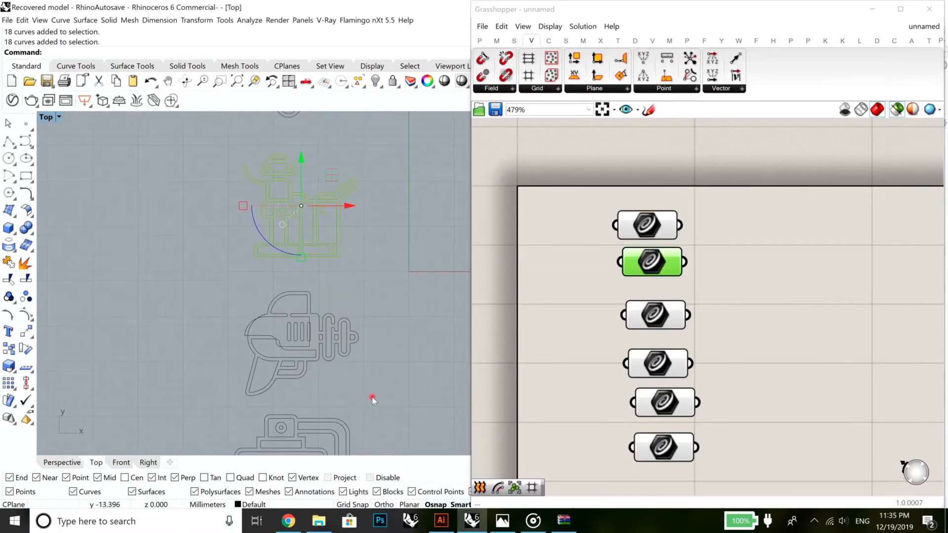
drag(381, 405, 238, 283)
click(662, 323)
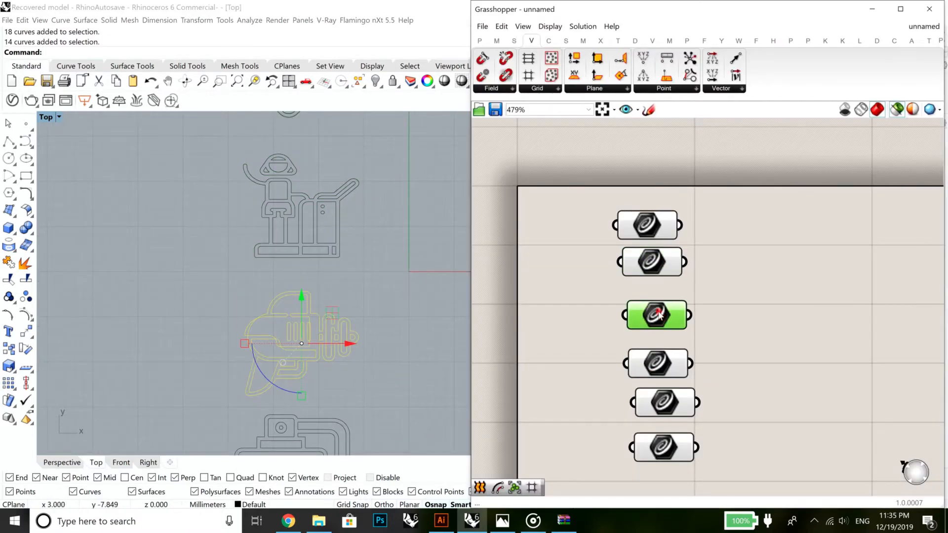
right_click(659, 309)
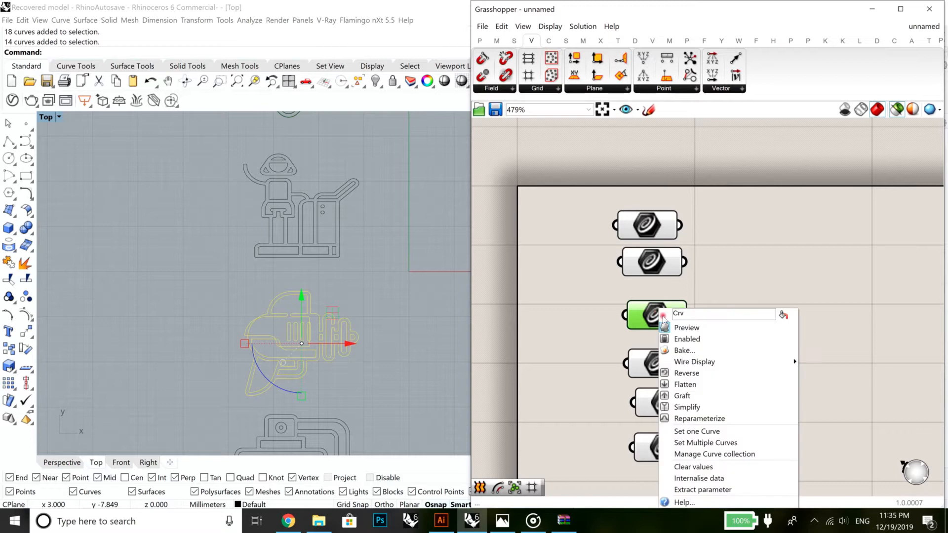
click(740, 443)
Delete the ribbed canister icon below the ray gun from the icon column
click(387, 376)
right_drag(393, 321, 393, 264)
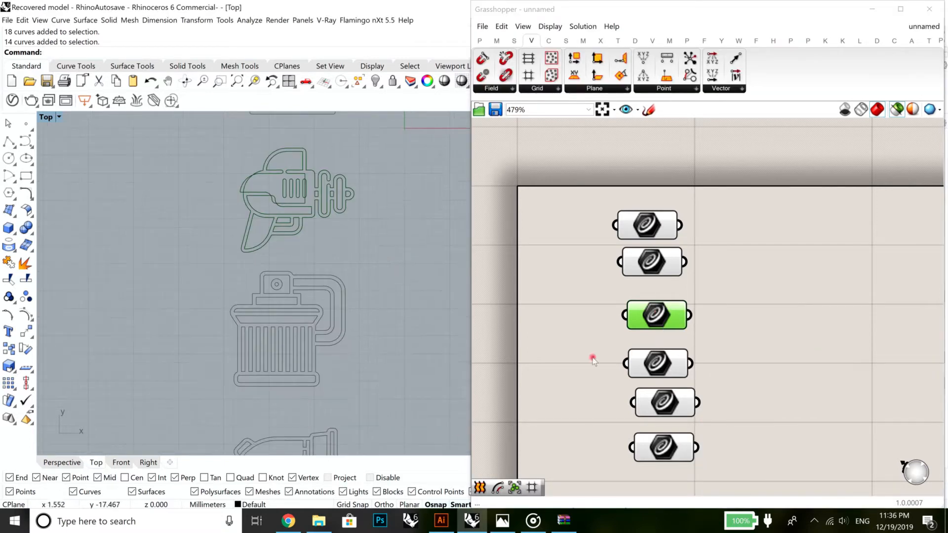
click(657, 364)
drag(376, 401, 186, 269)
click(369, 391)
drag(374, 397, 187, 265)
key(Delete)
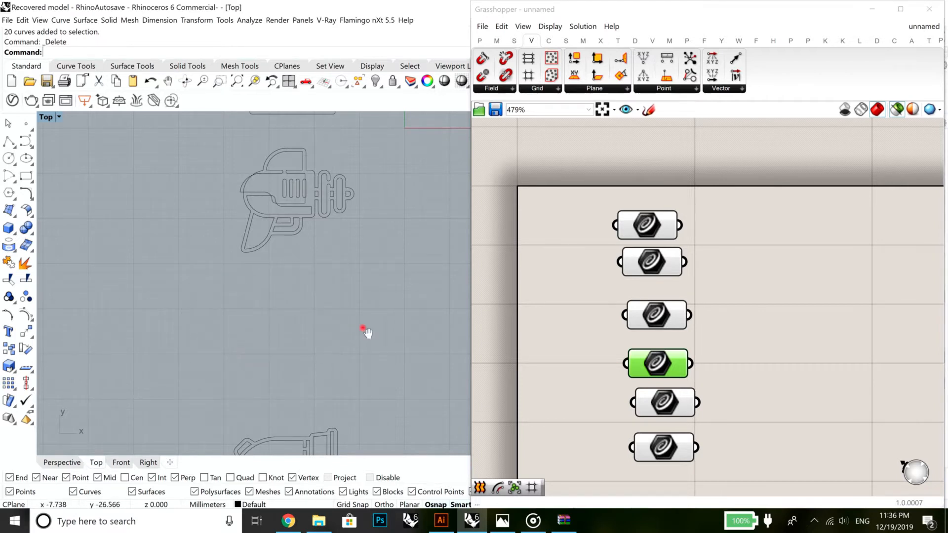
Move the turbocharger icon up beneath the ray gun and set its curves as multiple curves in the fourth Curve parameter
right_drag(366, 331, 407, 234)
right_drag(402, 431, 413, 402)
drag(264, 281, 264, 281)
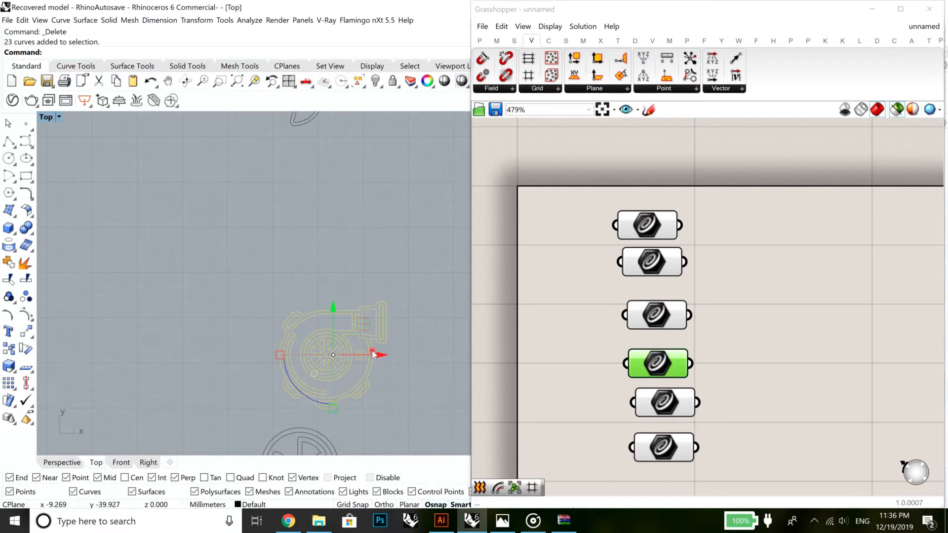
drag(363, 325, 358, 175)
right_drag(351, 230, 308, 320)
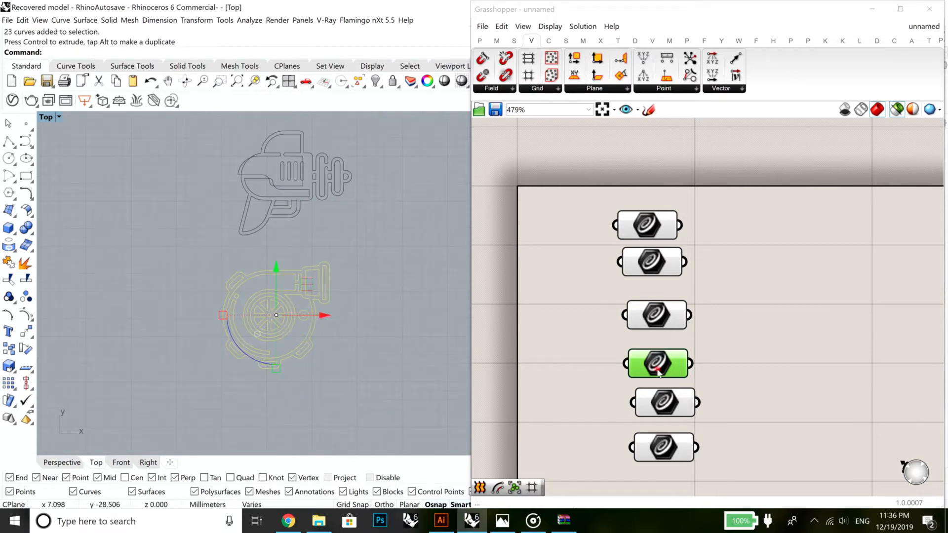
right_click(655, 308)
click(691, 443)
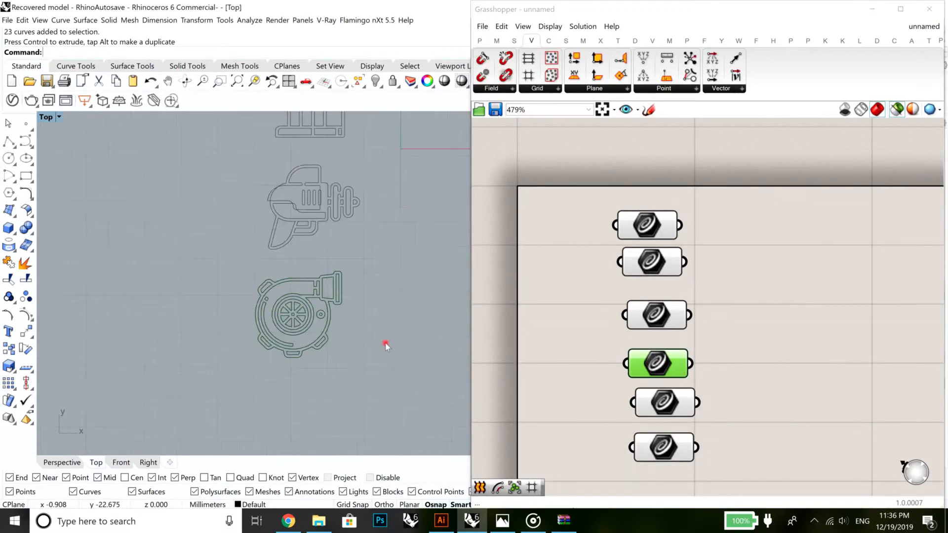
Move the blower icon out of its square and up the column, between the turbocharger and factory icons
right_drag(385, 343, 383, 248)
right_drag(381, 423, 396, 221)
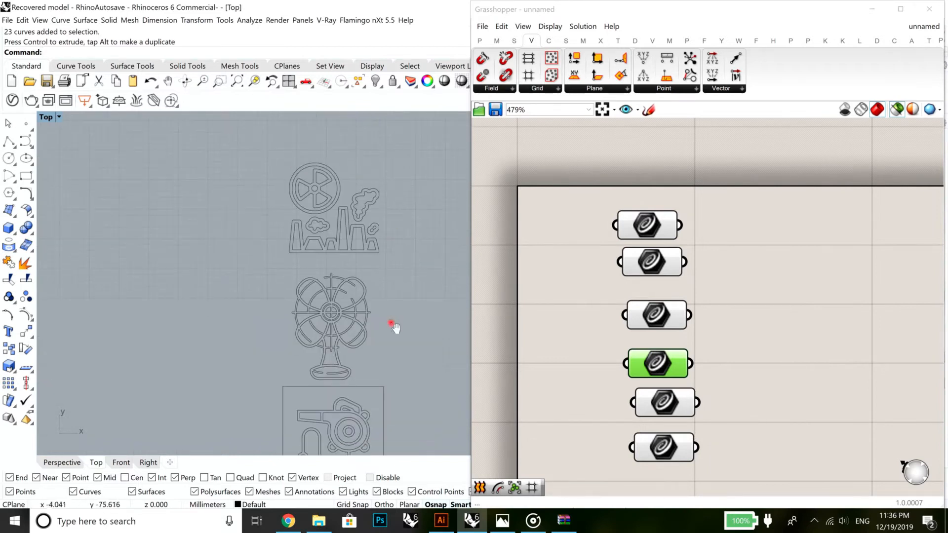
right_drag(394, 327, 393, 225)
click(366, 335)
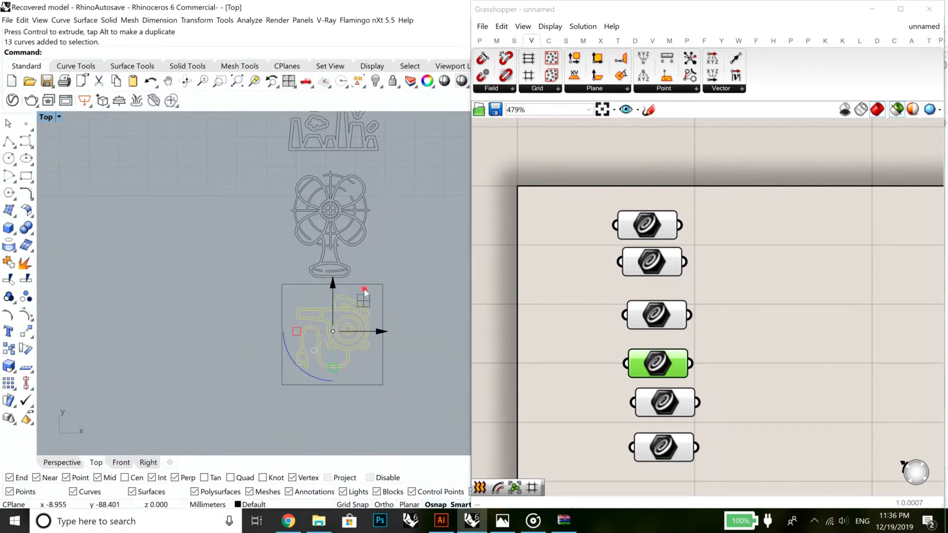
drag(363, 299, 379, 156)
right_drag(378, 156, 349, 334)
drag(349, 334, 330, 162)
Set the blower icon's curves as multiple curves in the fifth Curve parameter
click(663, 407)
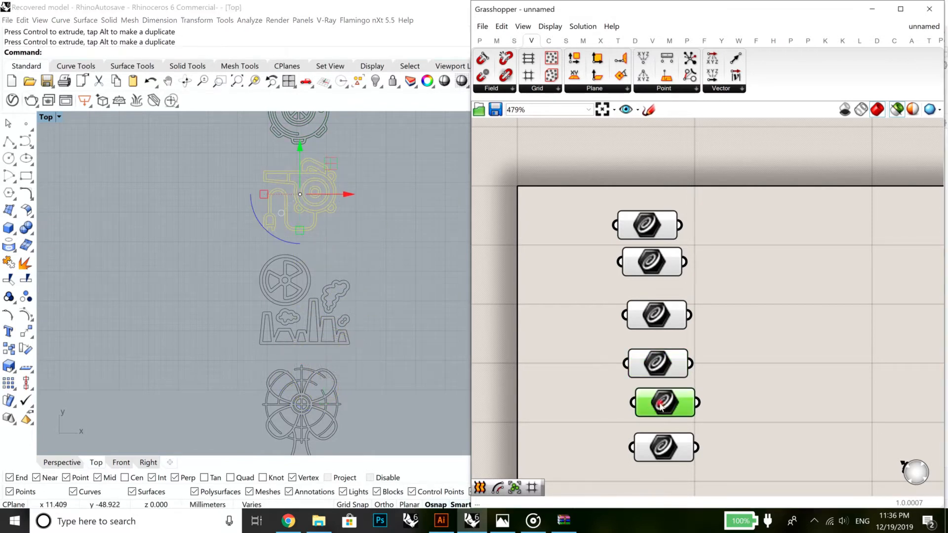
right_click(667, 405)
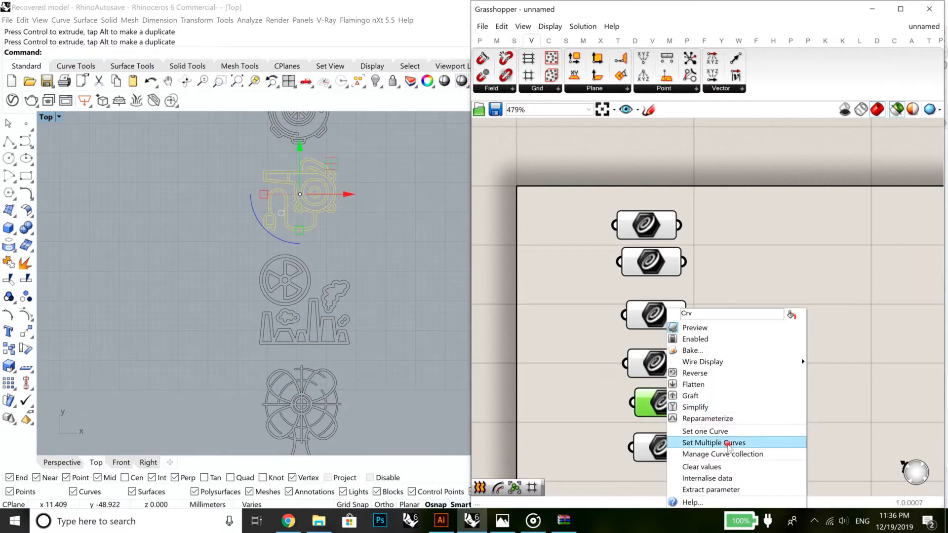
click(711, 439)
click(388, 237)
Set the table fan icon's curves as multiple curves in the sixth Curve parameter
right_drag(345, 360, 366, 292)
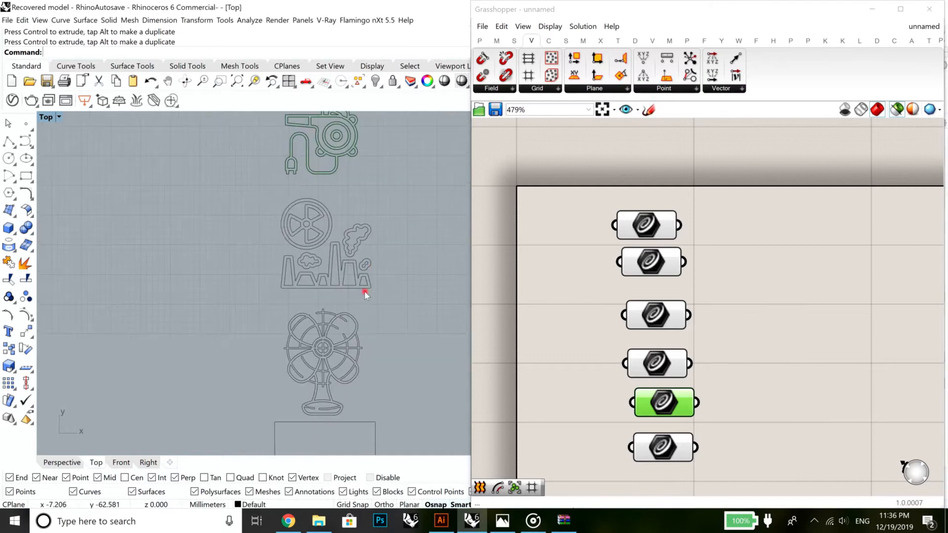
scroll(368, 302, down, 3)
scroll(365, 313, up, 3)
click(354, 333)
key(Return)
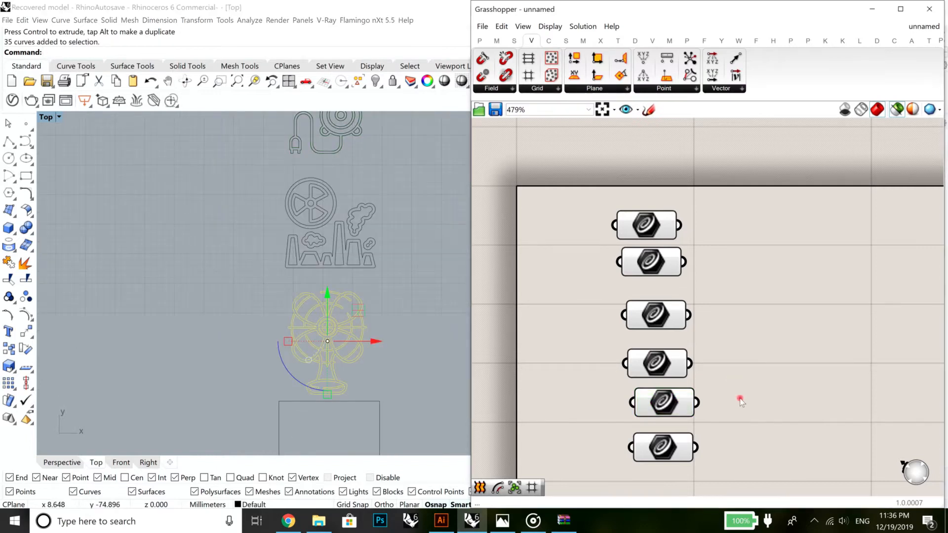
click(666, 447)
right_click(667, 446)
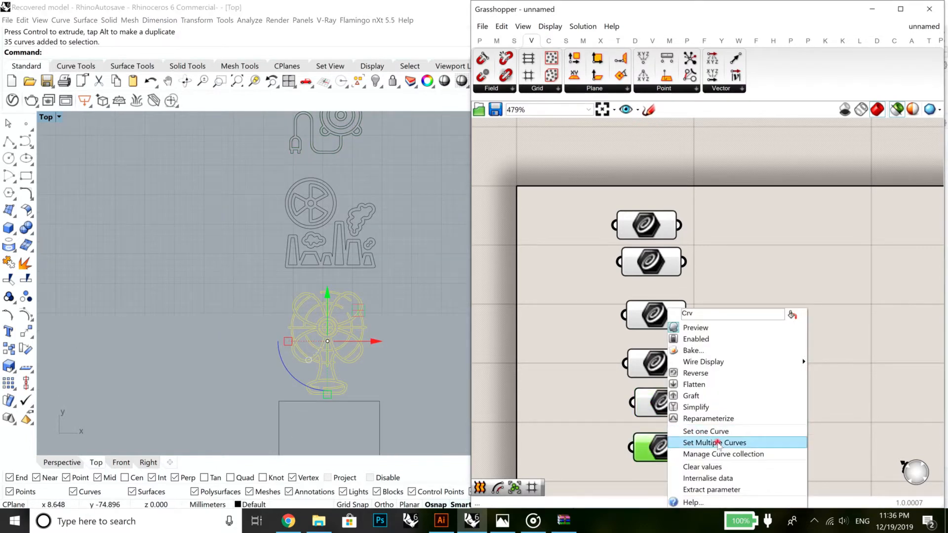
click(711, 439)
Review the whole icon column and inspect the contents of the first Curve parameter
scroll(724, 391, down, 1)
drag(705, 452, 636, 205)
click(809, 298)
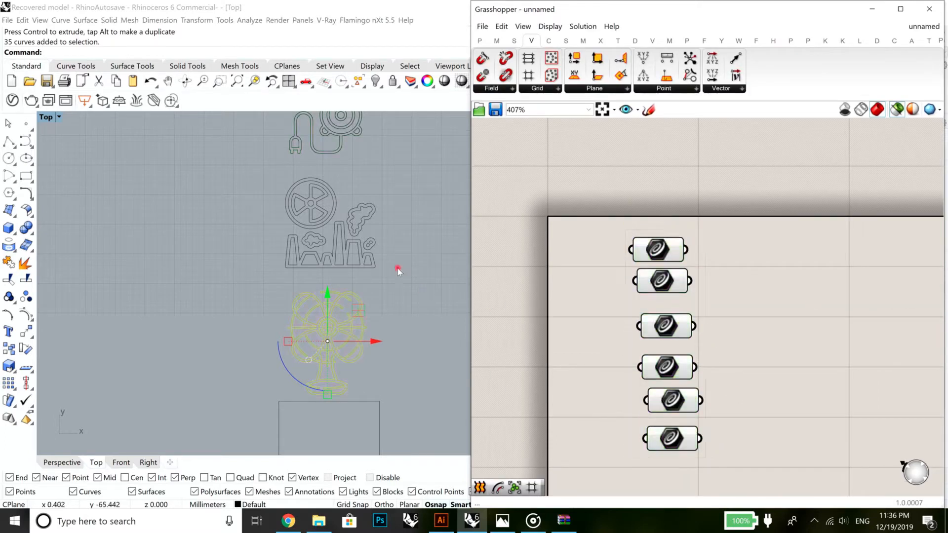
right_drag(355, 141, 272, 289)
scroll(271, 289, down, 10)
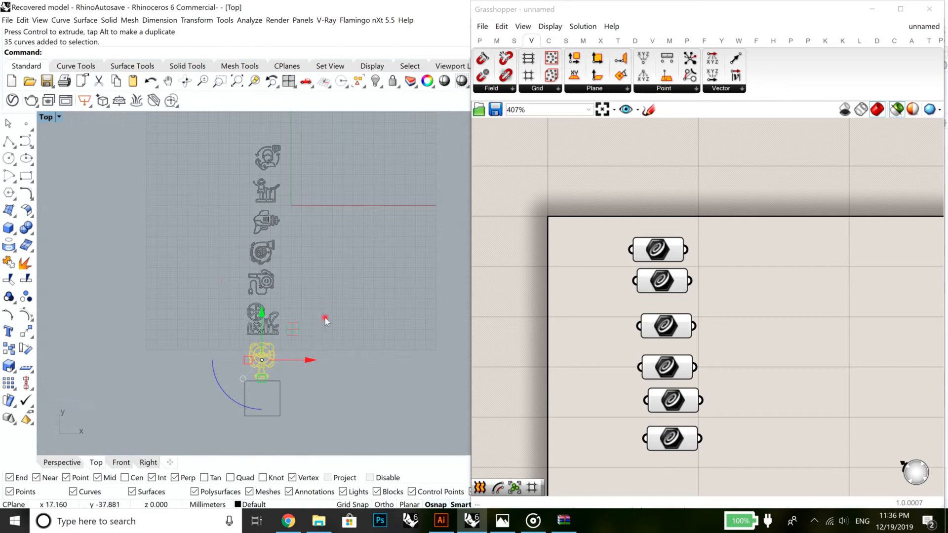
click(673, 335)
scroll(643, 265, up, 3)
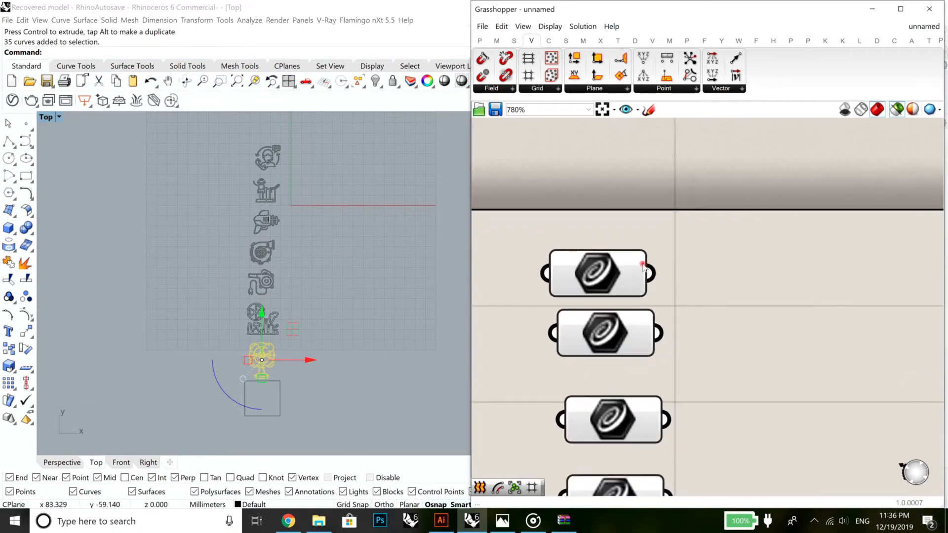
mouse_move(636, 274)
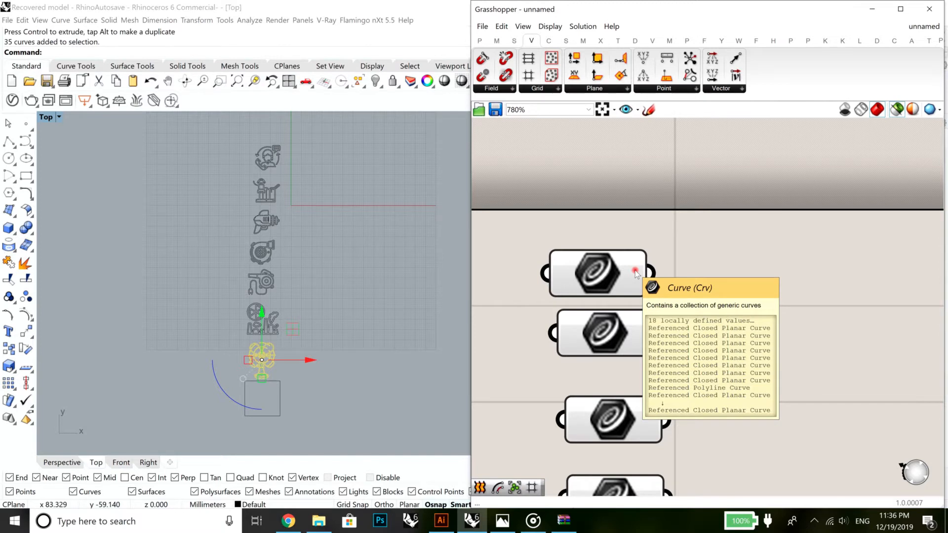
Move the headset operator icon slightly up and to the left, away from the rest of the column
right_drag(244, 147, 254, 260)
scroll(293, 288, up, 8)
drag(293, 290, 206, 195)
drag(280, 214, 203, 227)
click(425, 360)
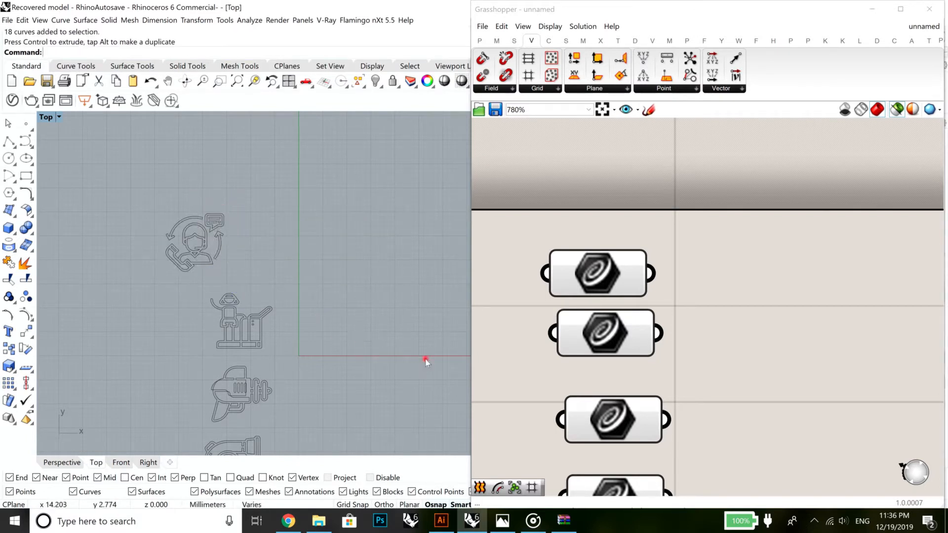
Add a Group component next to the Curve parameters and wire the first Curve parameter into its Objects input
right_drag(589, 315, 518, 325)
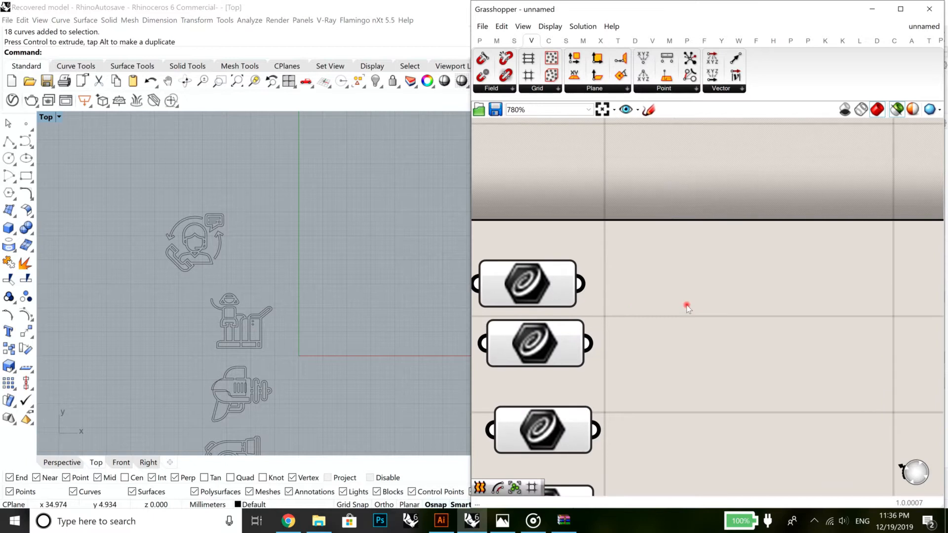
double_click(686, 307)
text(gr)
click(676, 292)
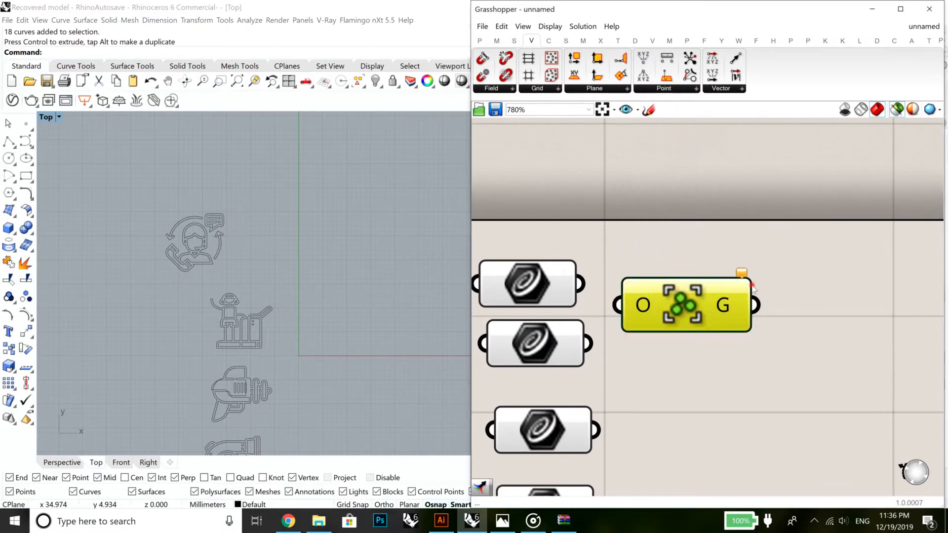
drag(684, 307, 769, 281)
drag(584, 282, 707, 282)
scroll(701, 304, down, 3)
scroll(701, 305, up, 2)
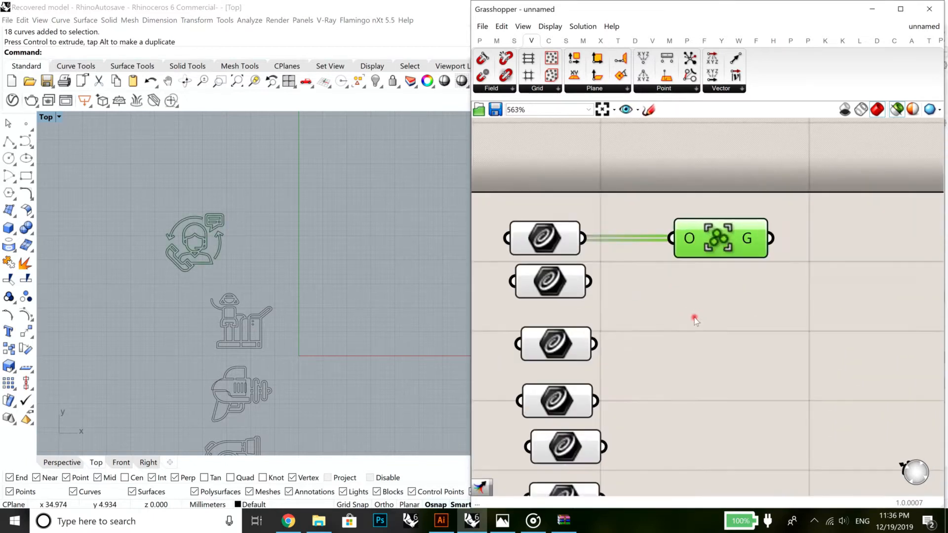
Wire the other five Curve parameters into the same Group component's Objects input alongside the first one
right_drag(694, 317, 611, 331)
shift+drag(588, 256, 591, 252)
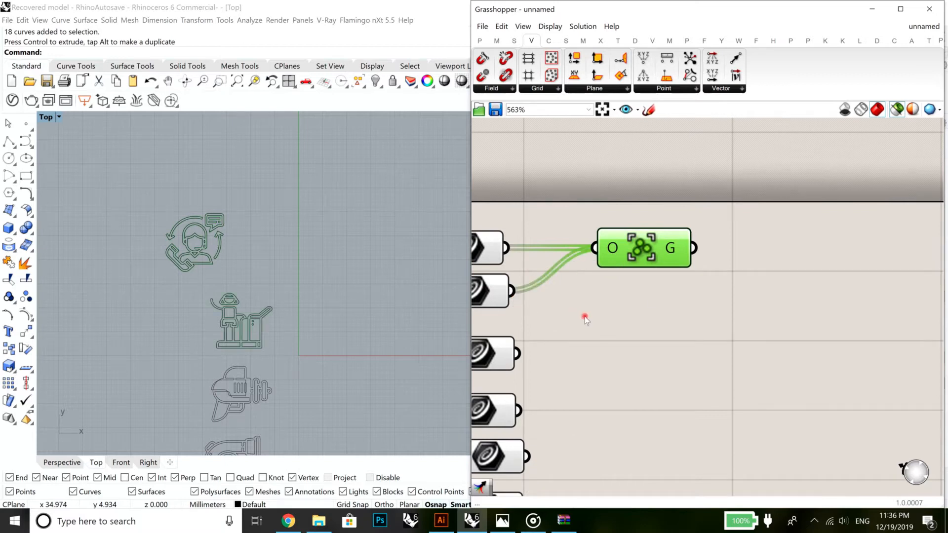
right_drag(545, 364, 637, 344)
shift+drag(615, 339, 687, 229)
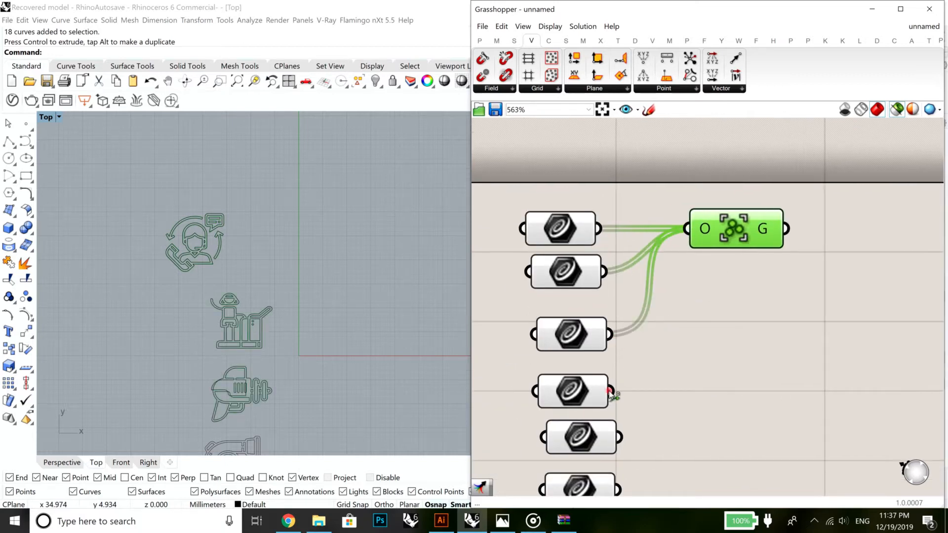
shift+drag(613, 391, 686, 229)
shift+drag(621, 441, 687, 228)
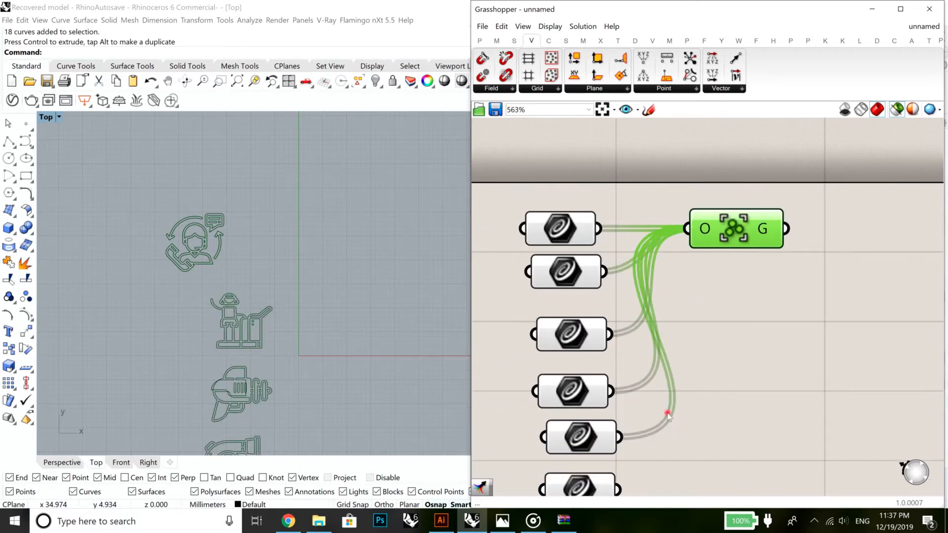
right_drag(629, 493, 683, 325)
mouse_move(747, 161)
shift+mouse_down()
mouse_move(741, 148)
mouse_move(736, 169)
shift+mouse_up()
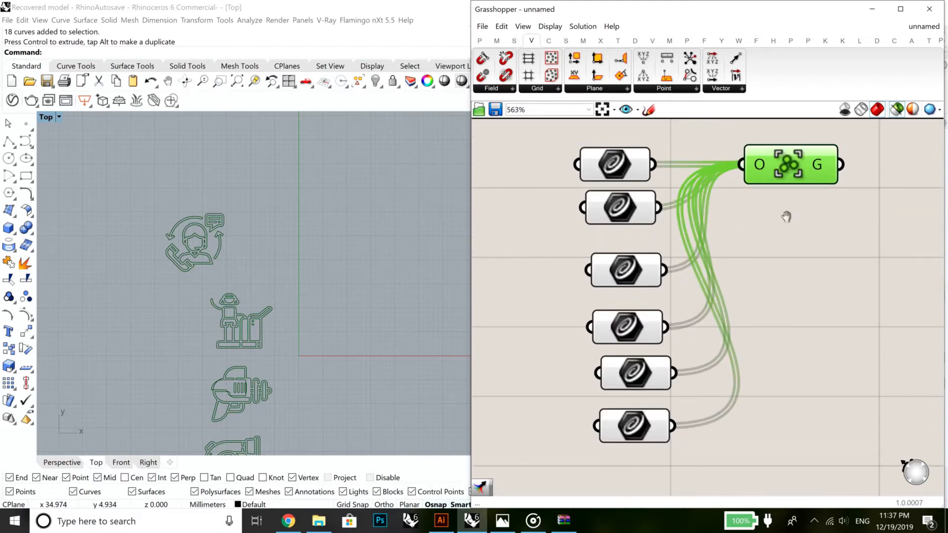
scroll(787, 216, up, 3)
mouse_move(723, 256)
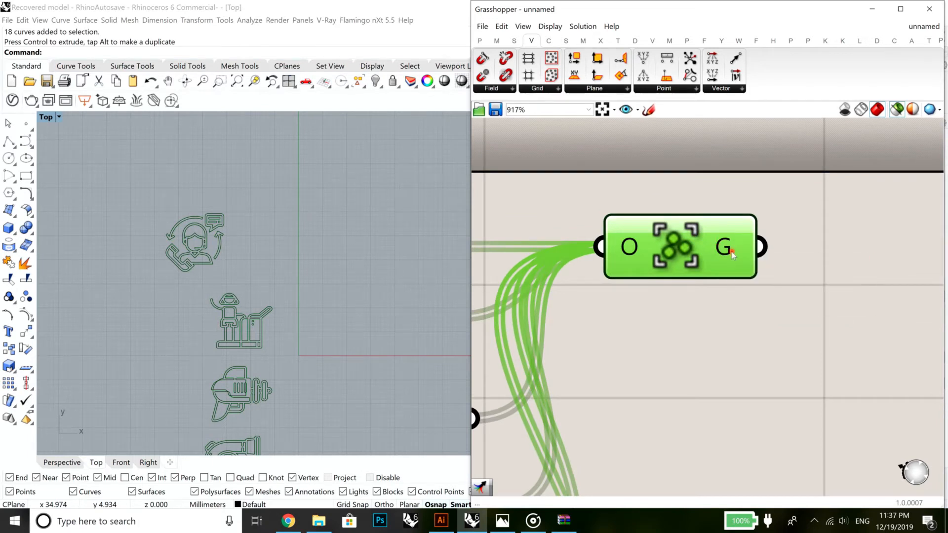
right_drag(203, 340, 214, 274)
drag(684, 253, 776, 247)
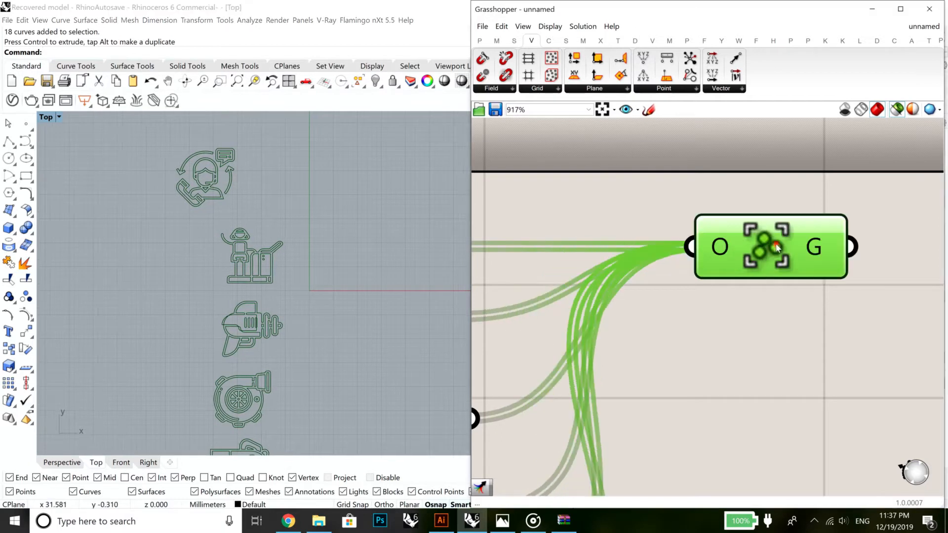
Leave only the first Curve parameter on the first Group and wire the second Curve parameter into its own Group component
scroll(696, 275, down, 2)
drag(524, 256, 727, 333)
drag(549, 299, 700, 334)
right_drag(710, 340, 716, 318)
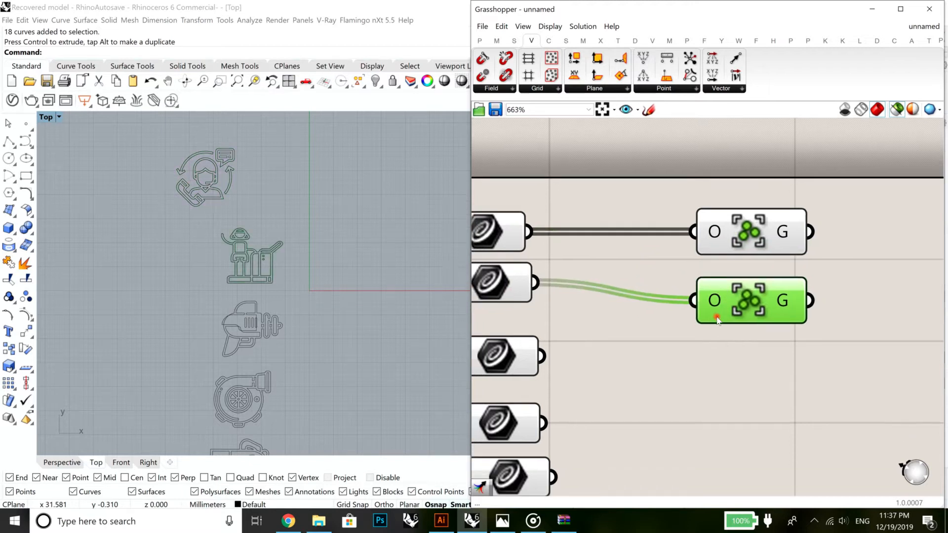
Duplicate the Group component for the third and fourth Curve parameters and wire each one into its own copy
key(ctrl+c)
key(ctrl+v)
drag(749, 329, 743, 362)
drag(542, 355, 758, 409)
right_drag(724, 390, 743, 315)
drag(564, 348, 777, 401)
Duplicate the Group component for the fifth and sixth Curve parameters, wire each into its own copy, and check the last Group's output
key(ctrl+c)
key(ctrl+v)
right_drag(770, 371, 776, 331)
drag(578, 361, 772, 418)
key(ctrl+c)
key(ctrl+v)
drag(579, 424, 750, 417)
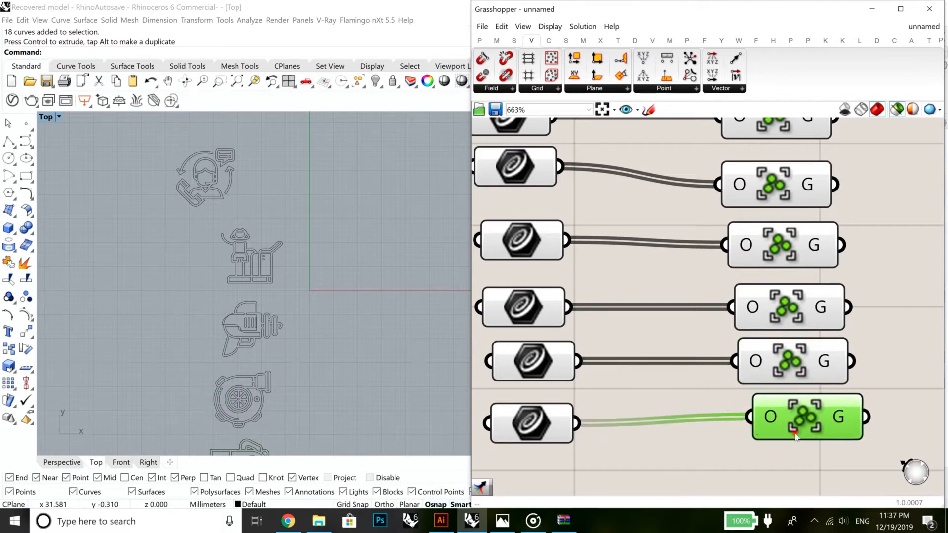
right_drag(838, 418, 740, 428)
click(794, 414)
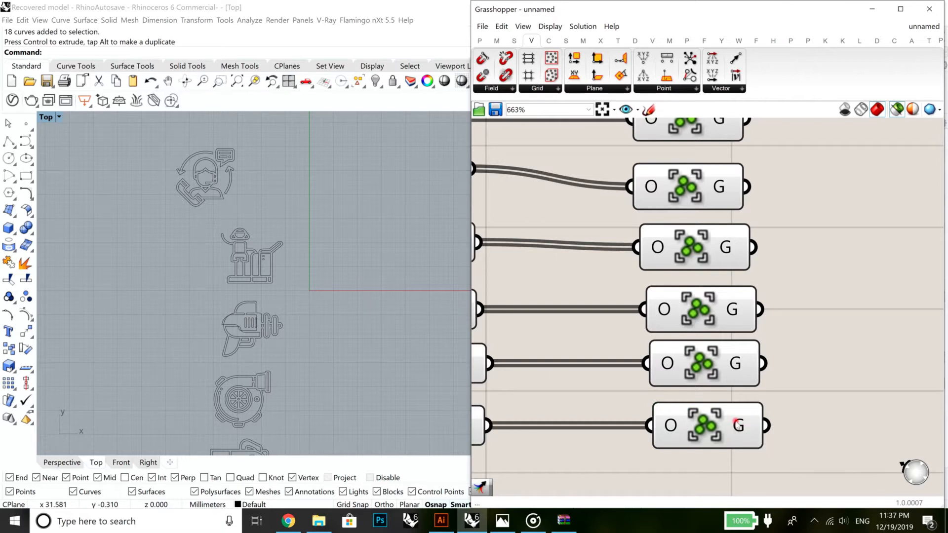
mouse_move(740, 427)
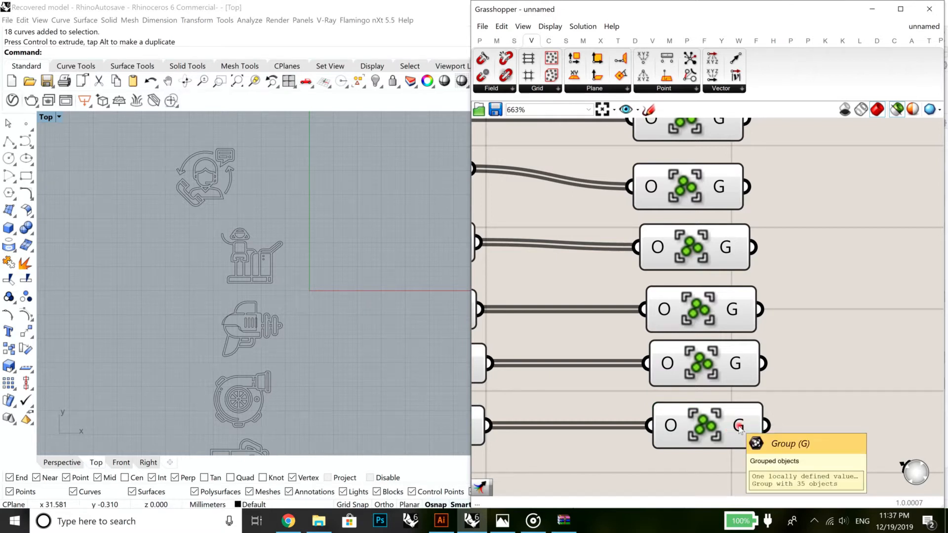
Add a Merge component beside the column of six Group components
scroll(774, 388, down, 5)
right_drag(755, 287, 662, 322)
scroll(663, 322, up, 3)
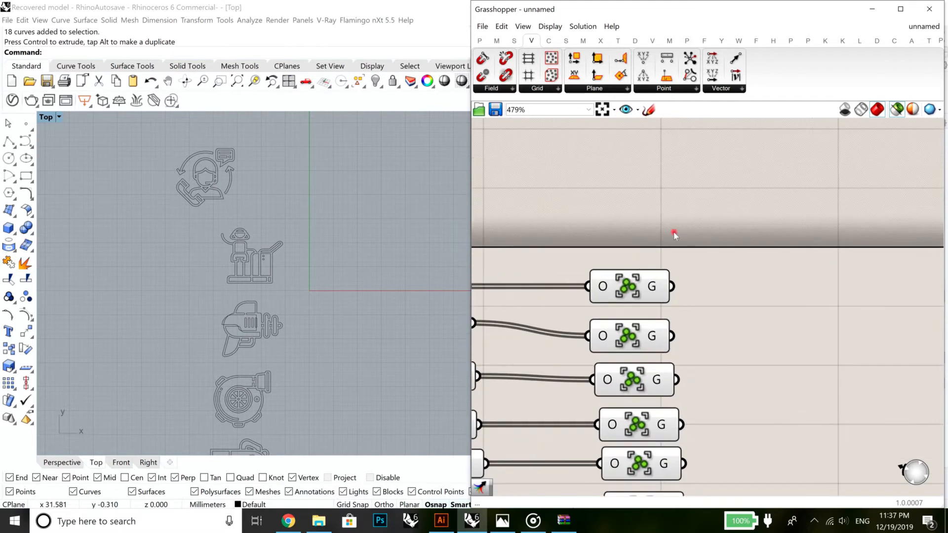
scroll(715, 272, down, 3)
double_click(746, 317)
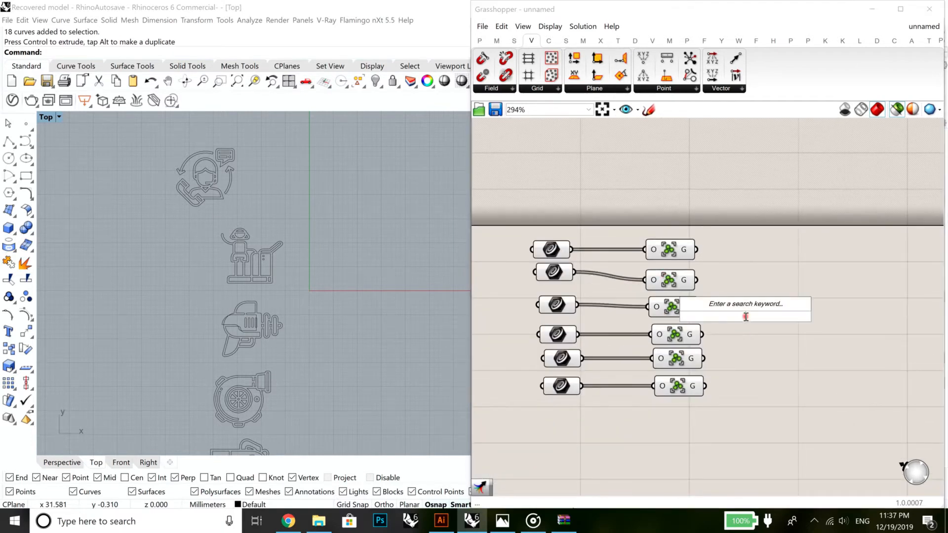
text(merge)
key(Return)
drag(756, 309, 793, 277)
Wire the six Group outputs in order into the Merge component's inputs D1 to D6
drag(696, 249, 755, 292)
drag(701, 306, 755, 291)
drag(703, 334, 761, 308)
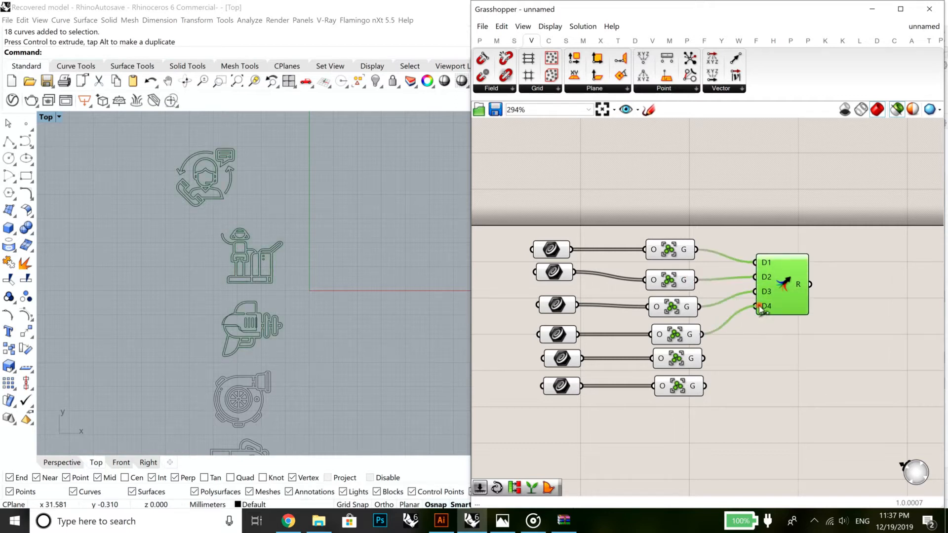
drag(704, 359, 756, 313)
drag(705, 386, 756, 321)
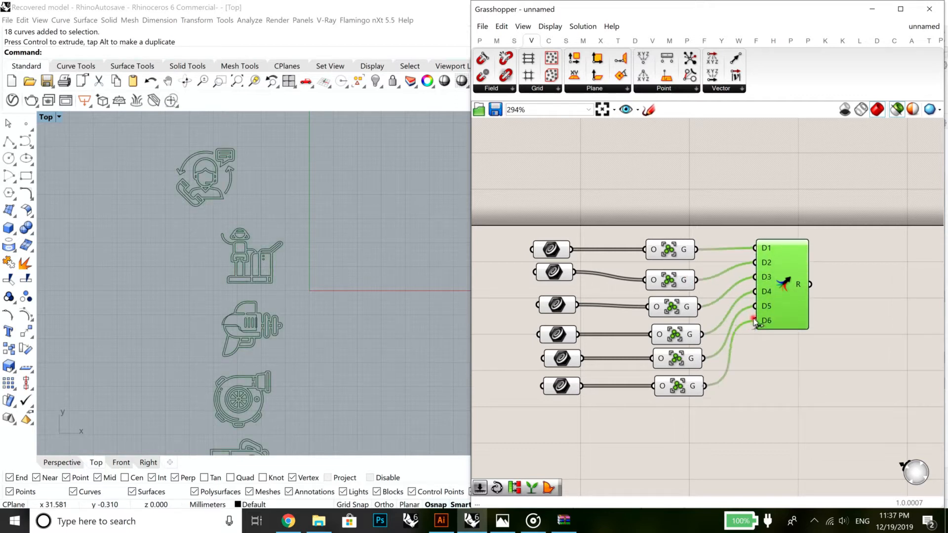
mouse_move(561, 252)
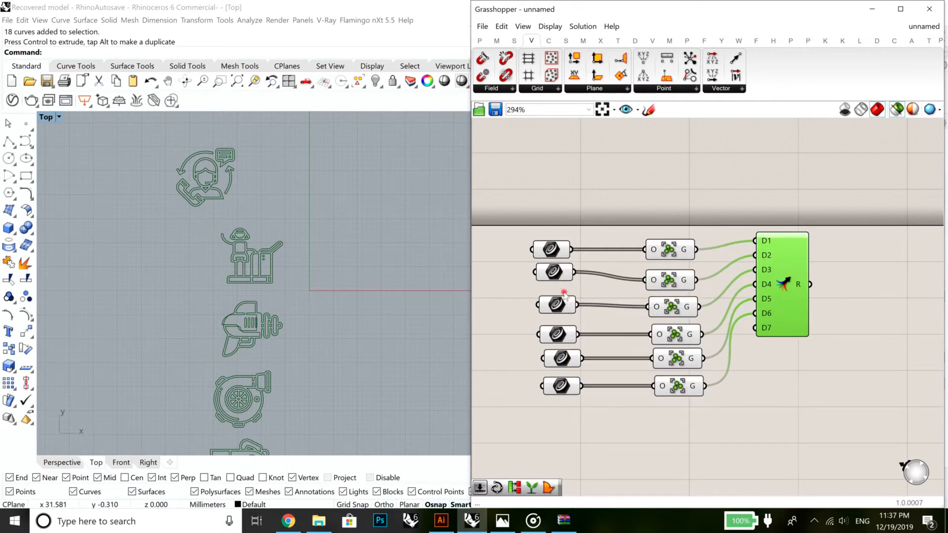
mouse_move(565, 305)
mouse_move(567, 362)
mouse_move(803, 292)
click(836, 335)
Add a Graft Tree component after Merge, connect the Merge result to it, and align it with the Merge output
right_drag(915, 318, 805, 347)
scroll(810, 349, up, 1)
scroll(810, 350, up, 2)
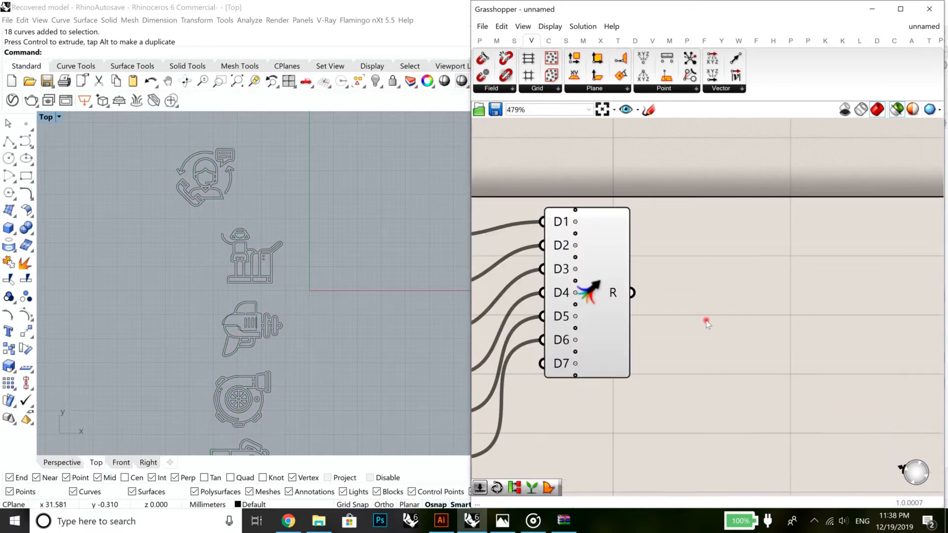
double_click(707, 322)
text(graf)
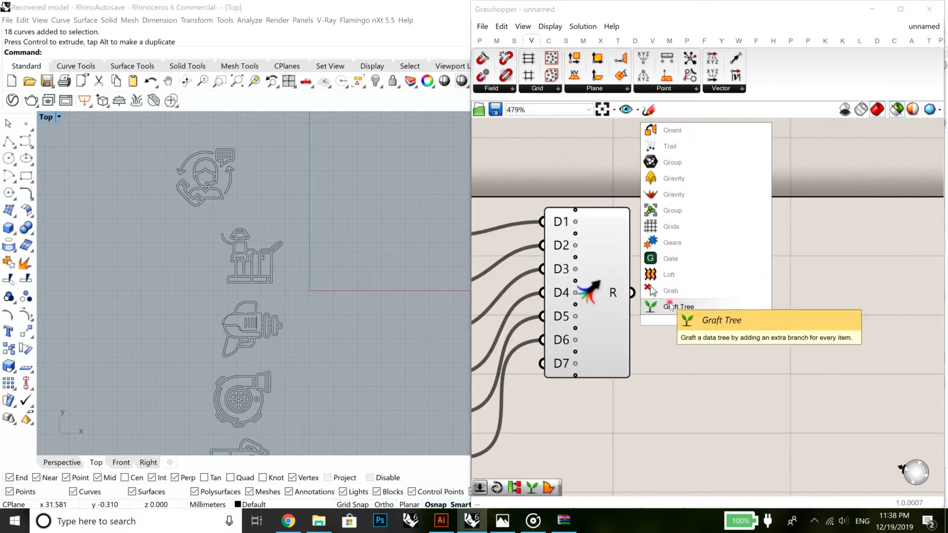
click(646, 306)
drag(632, 293, 704, 295)
mouse_move(769, 301)
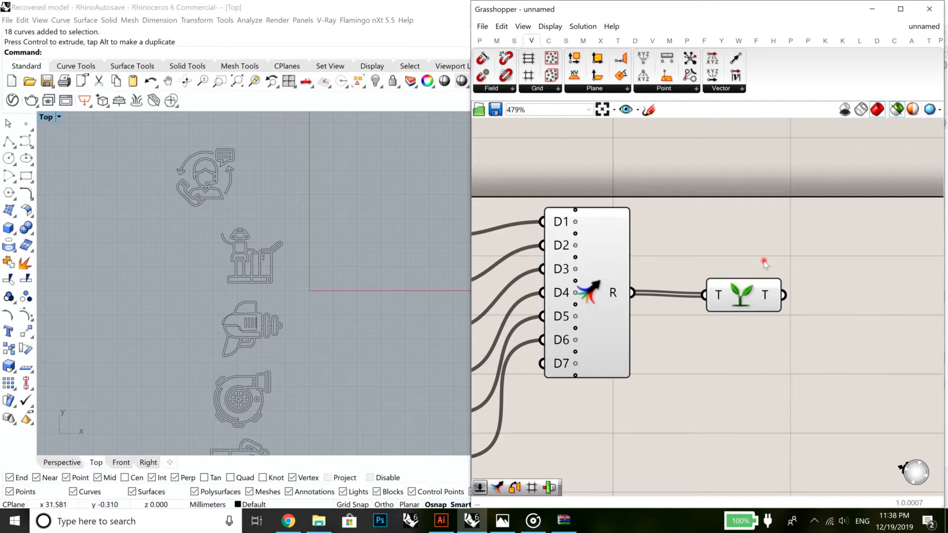
drag(750, 289, 796, 281)
click(768, 337)
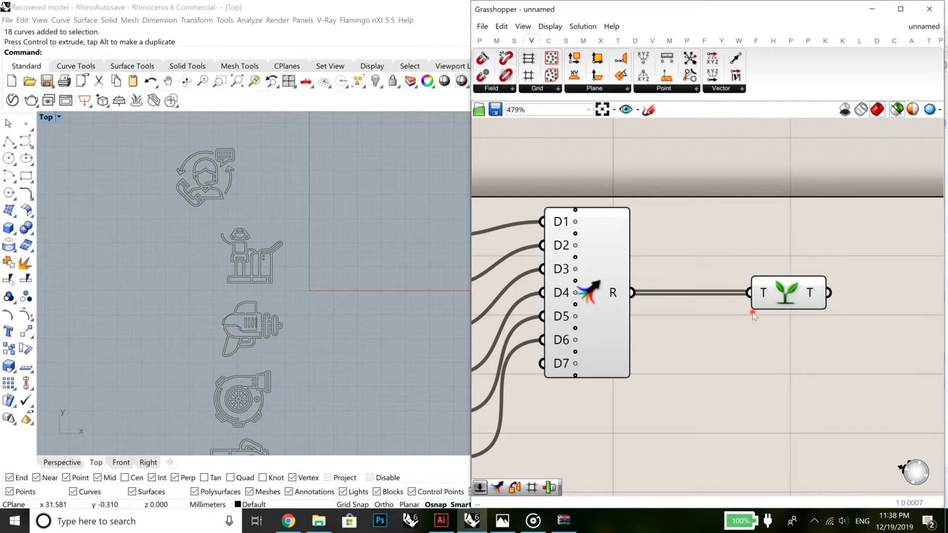
Look over the empty canvas below the Curve parameters and the area around the origin beside the icons in the Top viewport
scroll(753, 311, down, 4)
scroll(754, 315, down, 3)
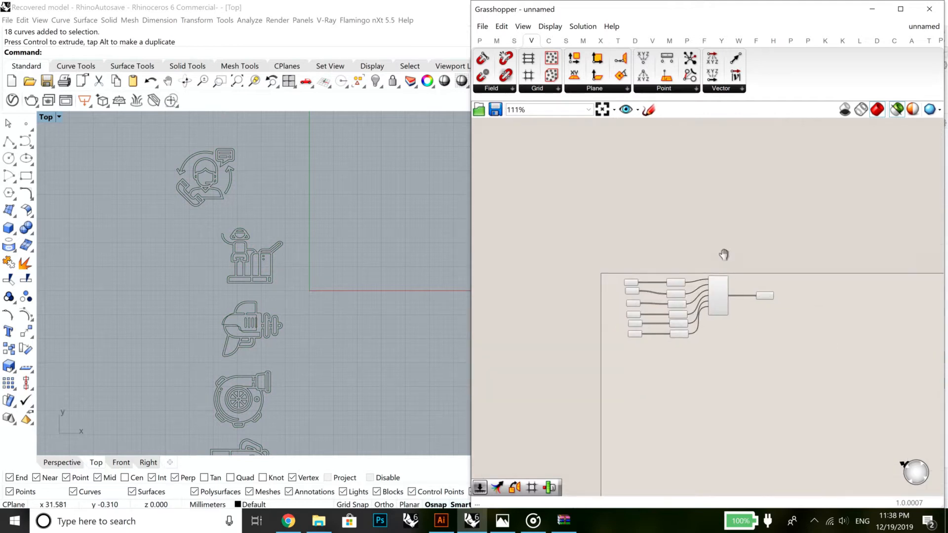
scroll(673, 299, up, 4)
scroll(669, 319, up, 3)
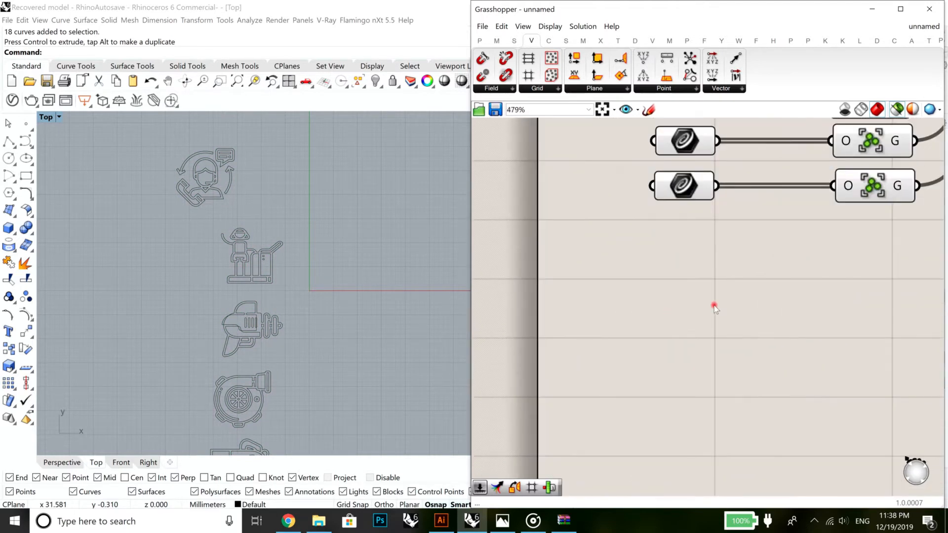
right_drag(713, 306, 736, 265)
right_drag(440, 242, 224, 319)
scroll(225, 319, down, 4)
right_drag(266, 293, 335, 258)
scroll(223, 293, up, 12)
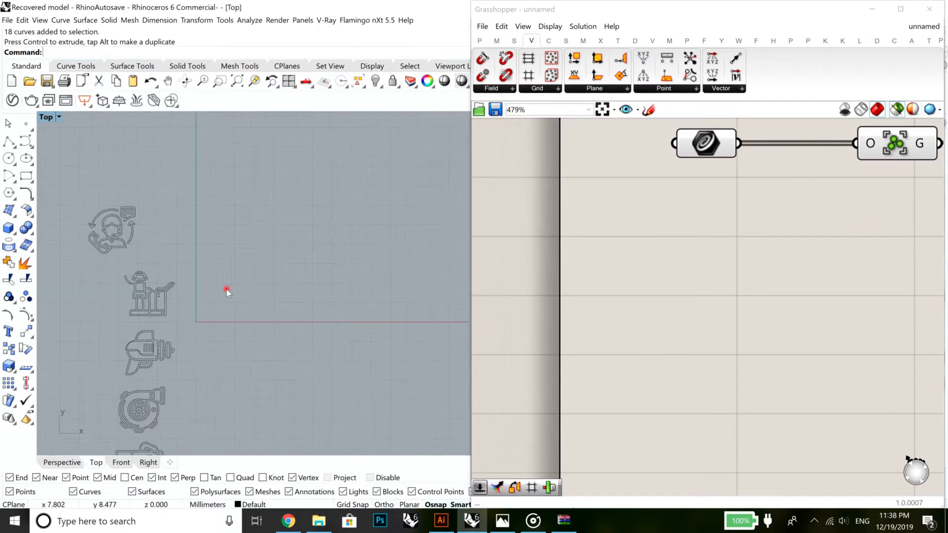
scroll(264, 274, down, 10)
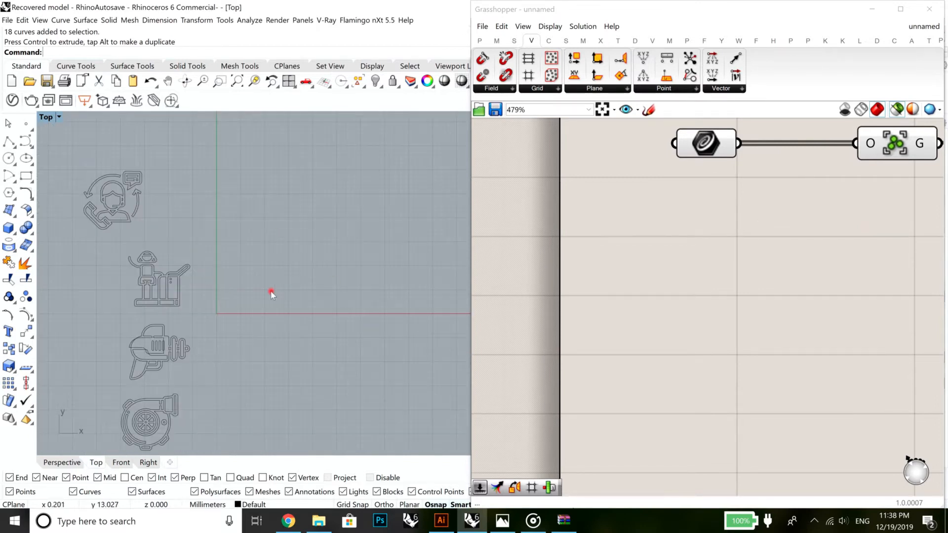
scroll(248, 277, down, 6)
right_drag(290, 319, 238, 373)
scroll(144, 320, up, 2)
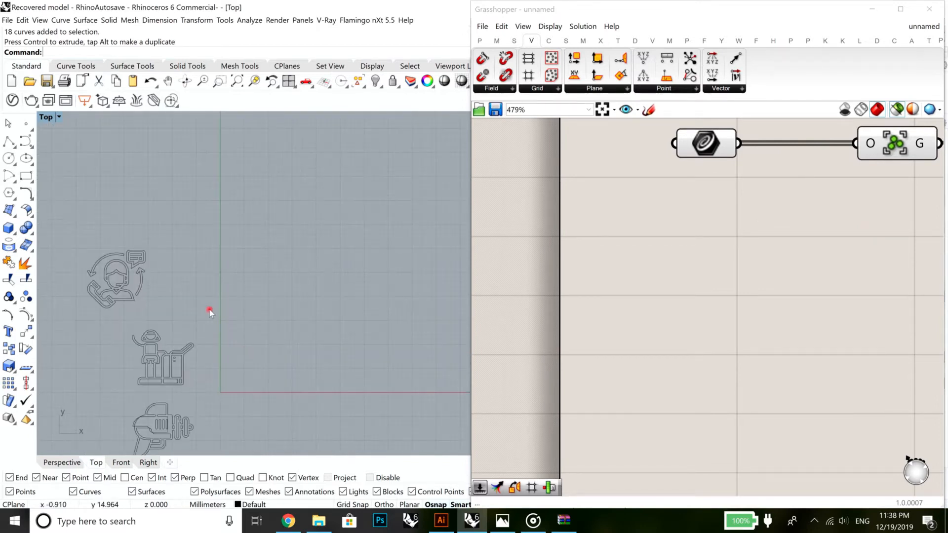
double_click(684, 262)
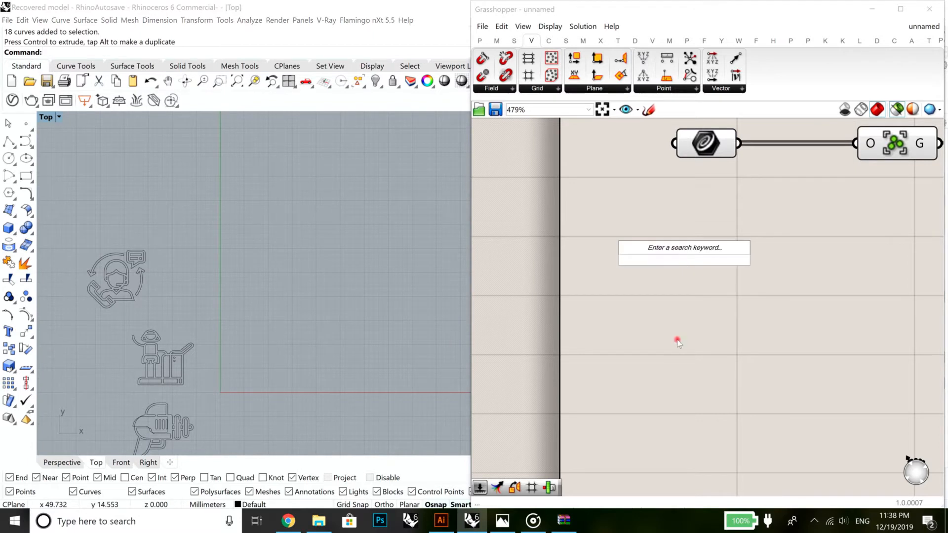
click(412, 356)
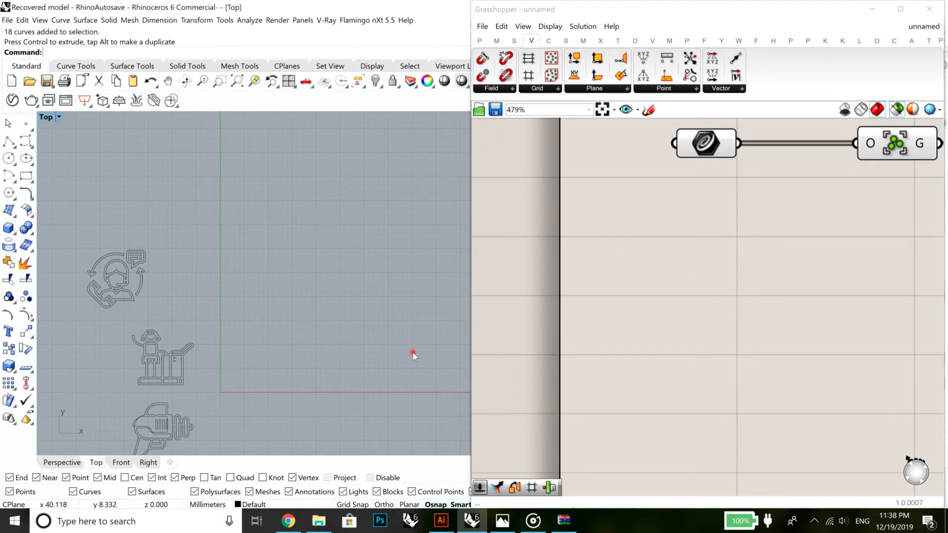
Switch to Illustrator to view the finished icon pattern on its green background, and return to Rhino and Grasshopper
click(441, 520)
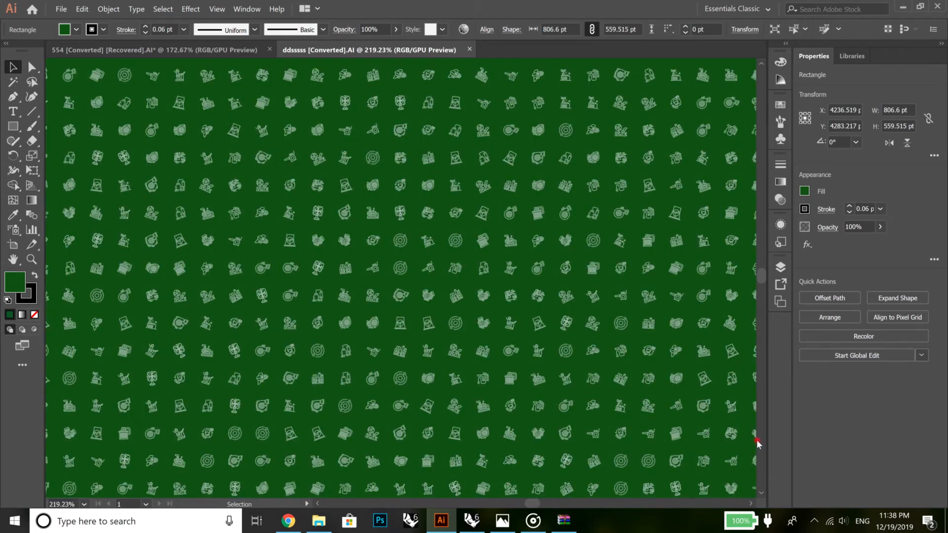
key(shift+n)
click(903, 7)
Add a Square grid component on the empty canvas below the Curve parameters
right_click(600, 289)
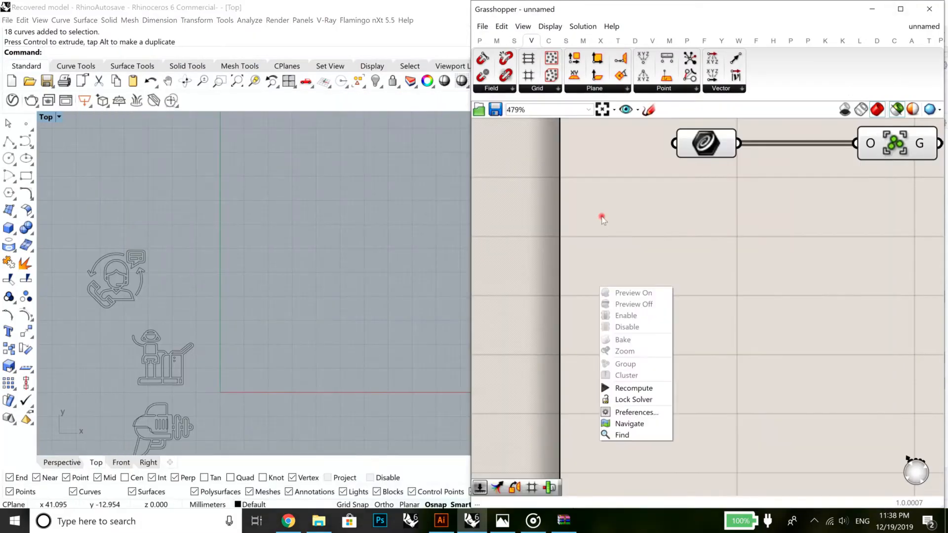
click(527, 38)
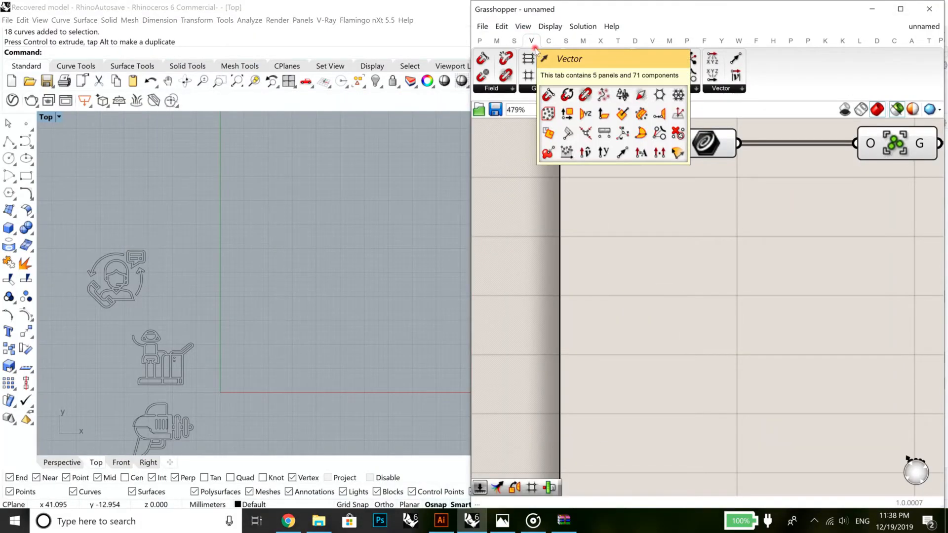
click(554, 90)
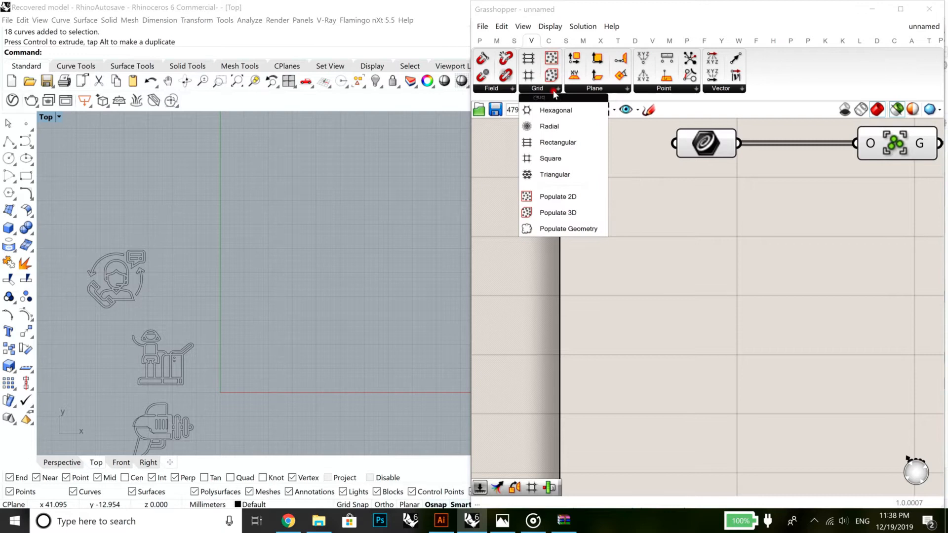
click(567, 158)
click(743, 266)
drag(717, 228, 717, 273)
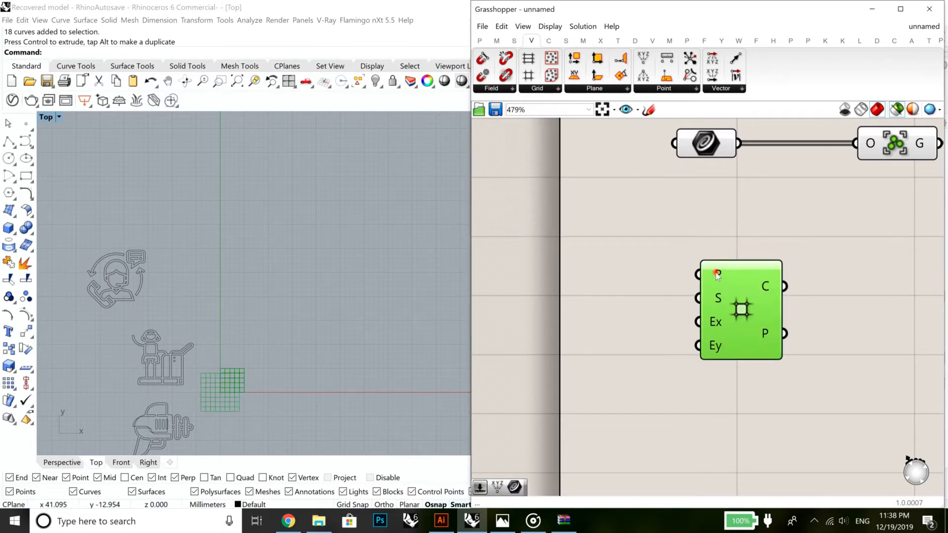
mouse_move(720, 299)
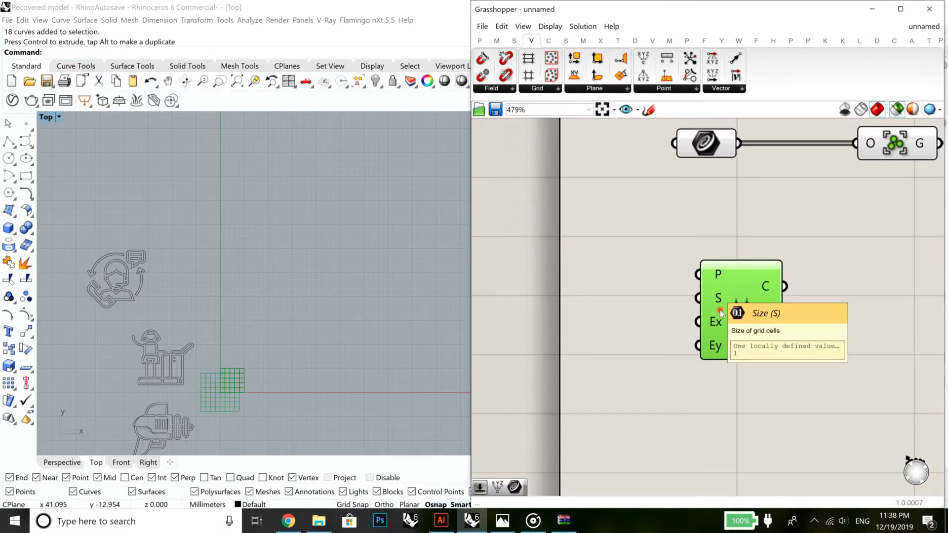
Examine the Square grid's plane, size and extent inputs and its preview near the origin in the Top viewport
mouse_move(719, 318)
mouse_move(717, 345)
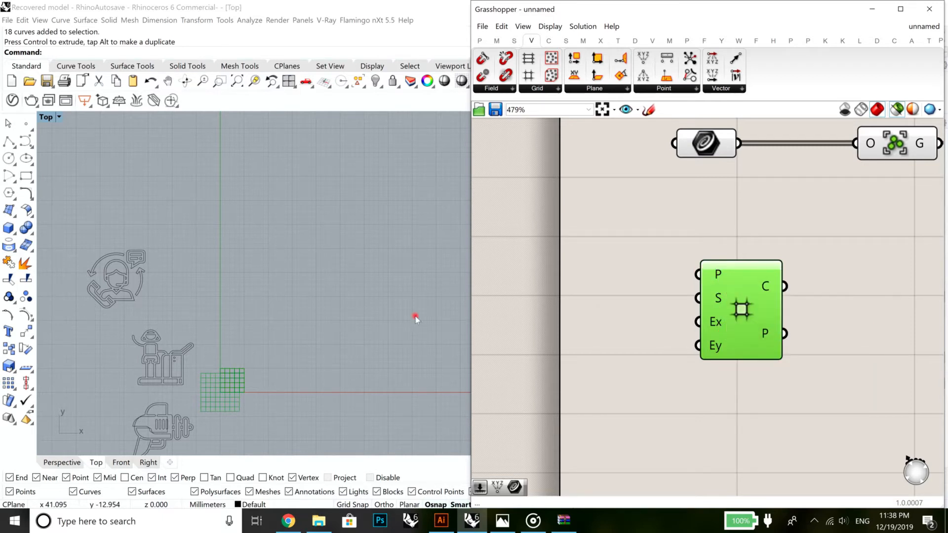
scroll(333, 318, up, 8)
right_drag(279, 296, 294, 223)
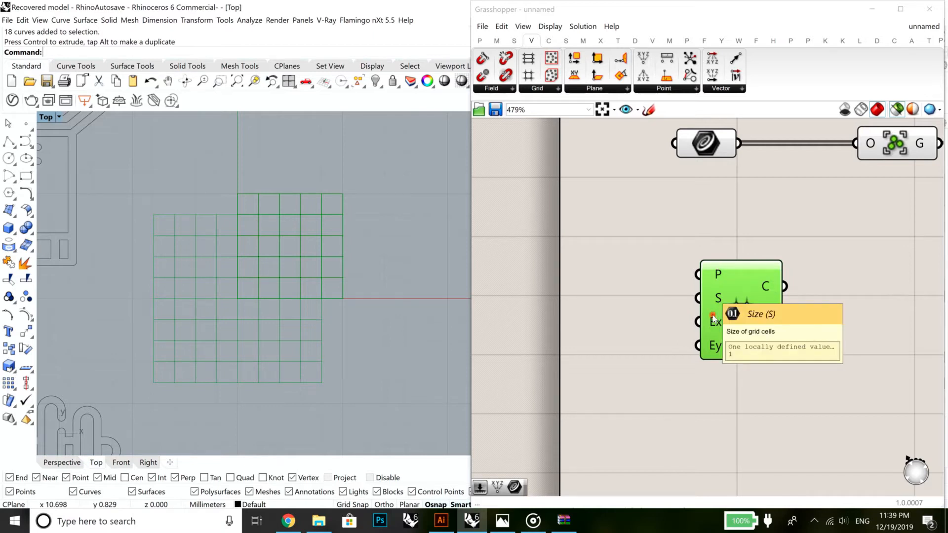
mouse_move(693, 347)
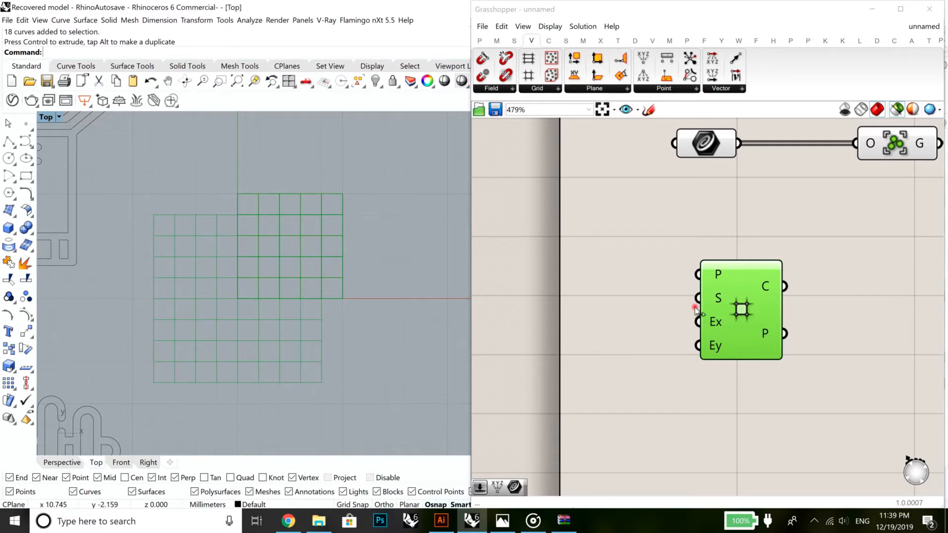
mouse_move(707, 277)
Add a Construct Point component beside the Square grid, connect its point to the grid's plane input, and preview the grid
double_click(576, 267)
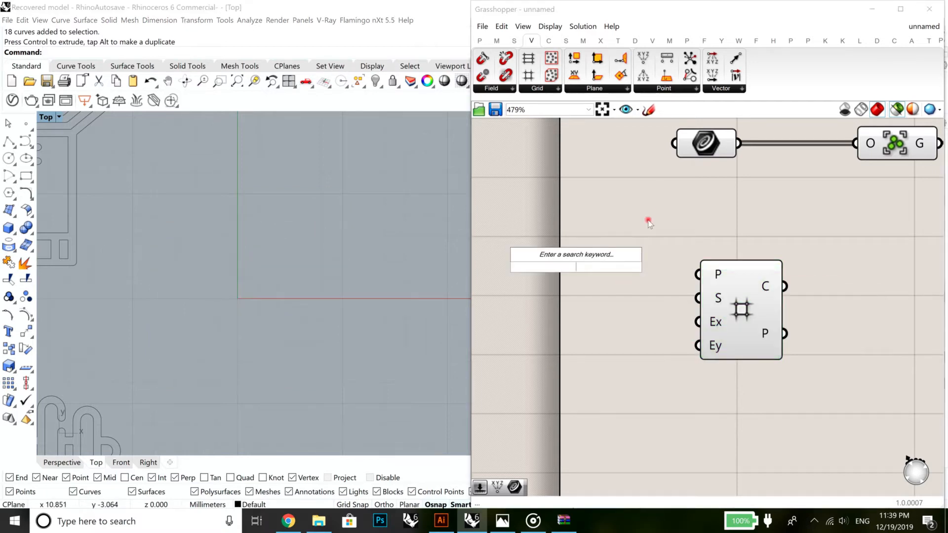
text(xyz)
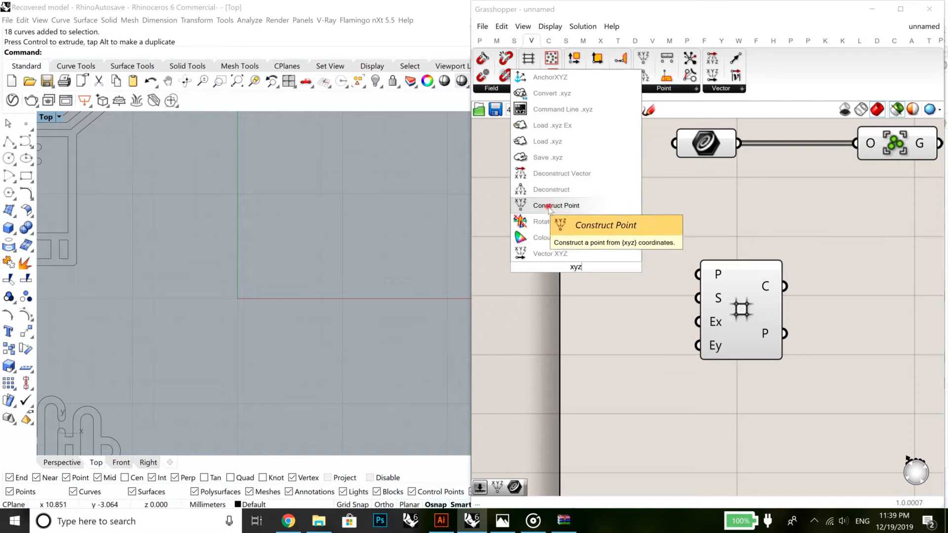
click(549, 207)
drag(618, 267, 714, 279)
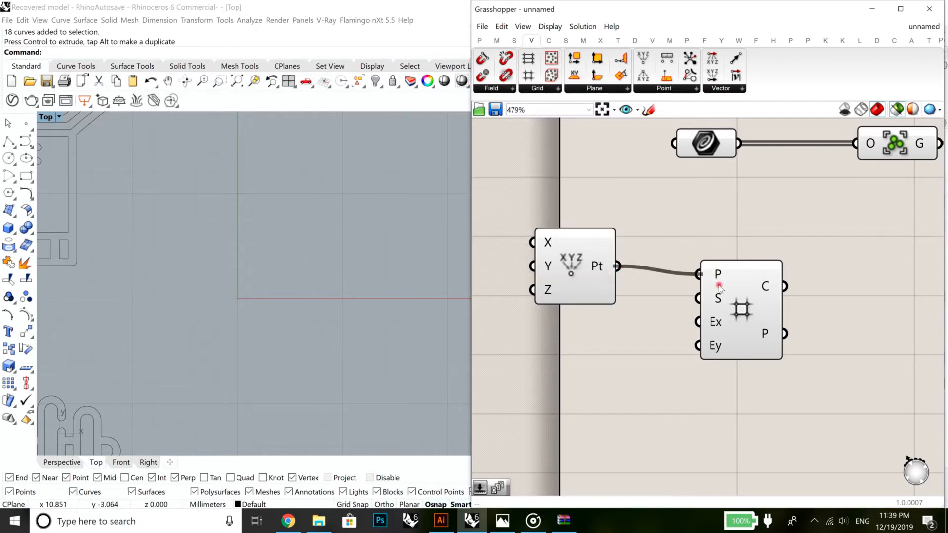
click(740, 302)
right_drag(265, 222, 253, 258)
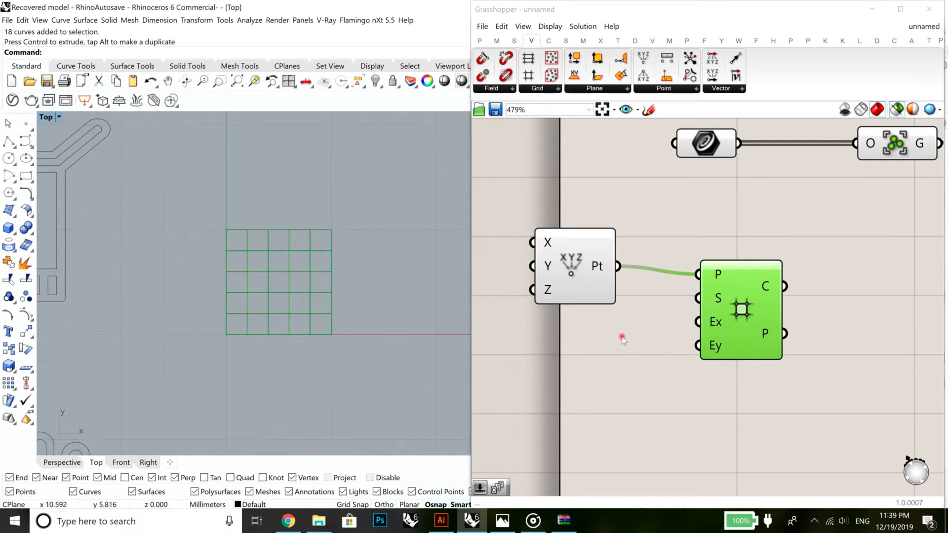
Add a number slider with value 5 and connect it to the X input of Construct Point
right_drag(595, 265, 784, 288)
double_click(637, 264)
text(5)
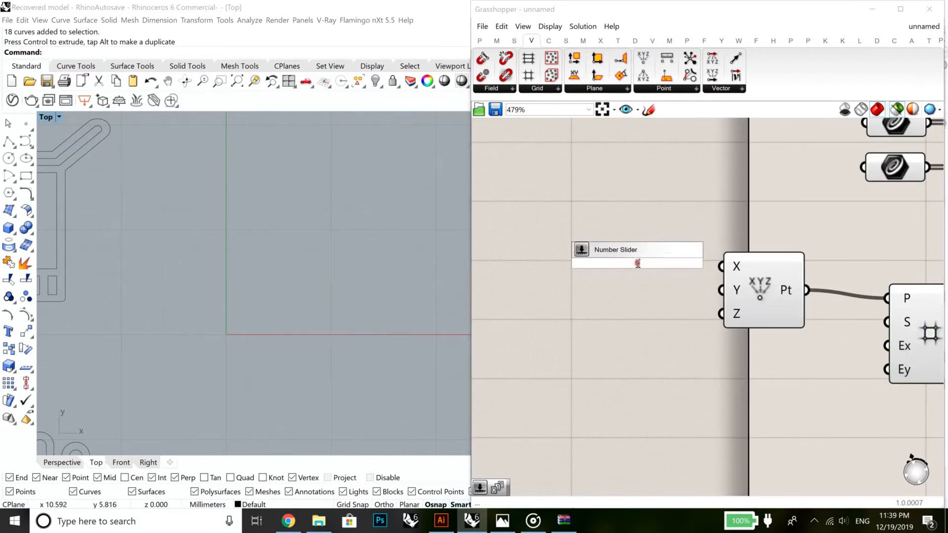
key(Return)
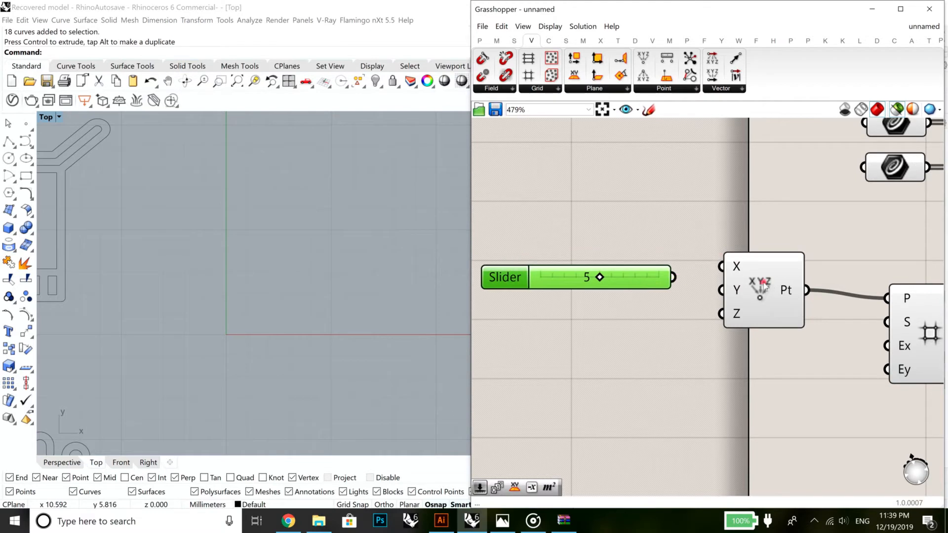
drag(673, 279, 660, 221)
drag(673, 278, 722, 267)
Preview the Square grid and set the X coordinate slider to 0
right_drag(829, 349, 784, 352)
click(882, 340)
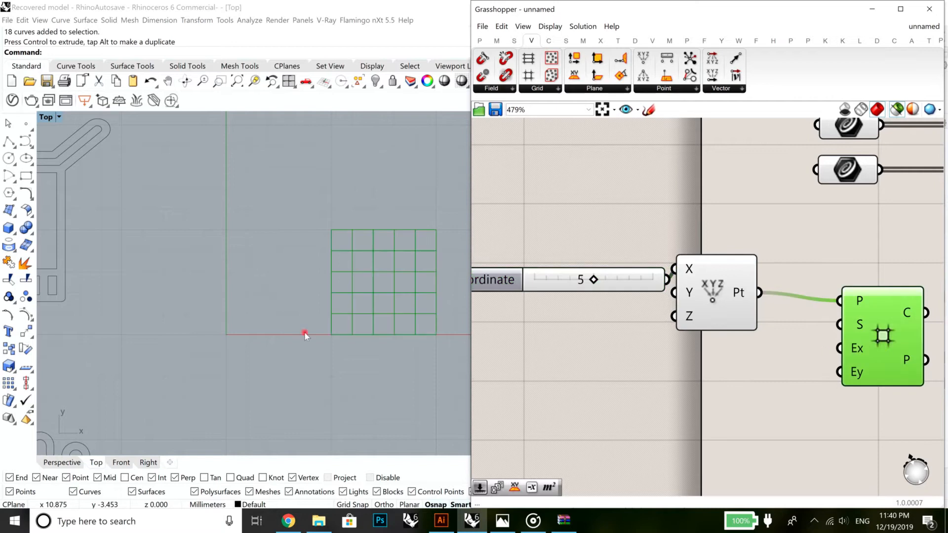
drag(593, 280, 525, 279)
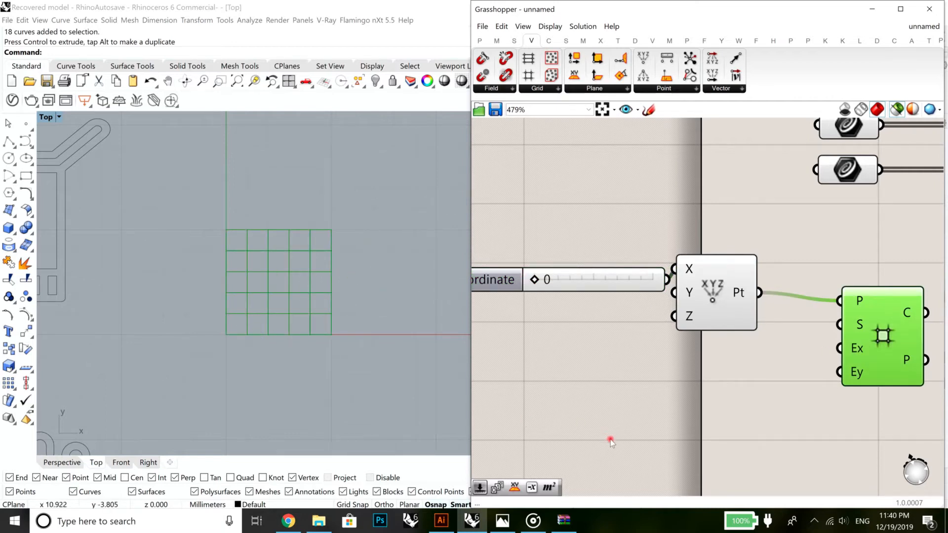
Add a number slider with value 19 below Construct Point and connect it to the Square grid's size input
right_drag(782, 388, 674, 408)
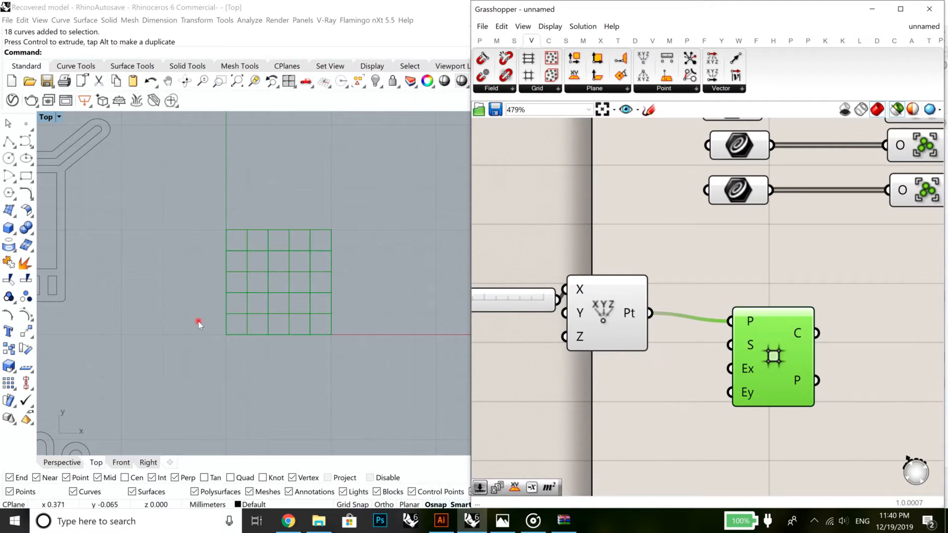
right_drag(156, 343, 267, 300)
scroll(266, 300, down, 6)
scroll(307, 321, down, 5)
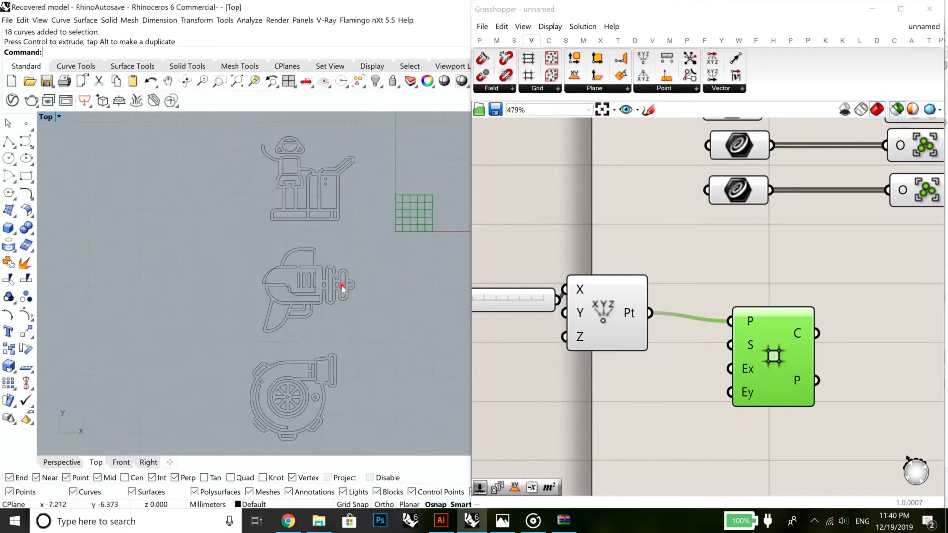
double_click(611, 382)
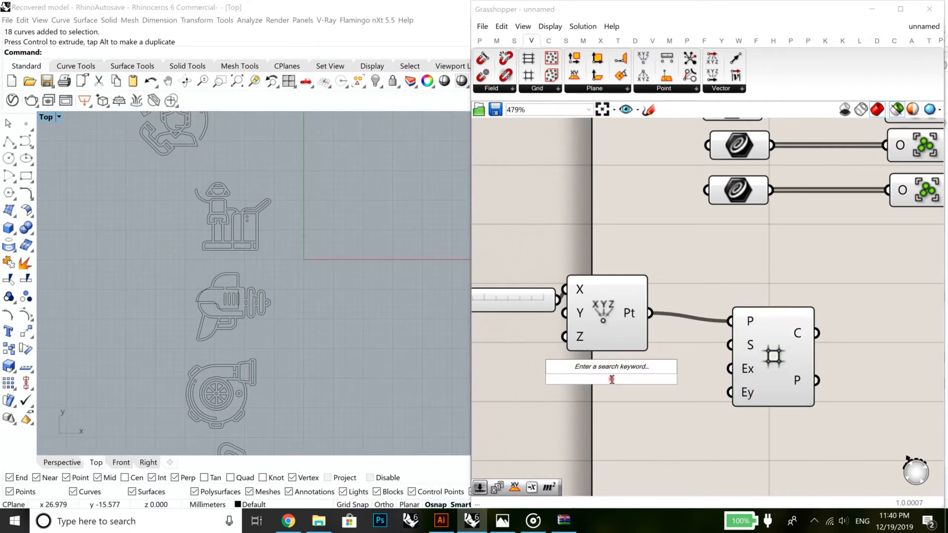
text(18)
key(Return)
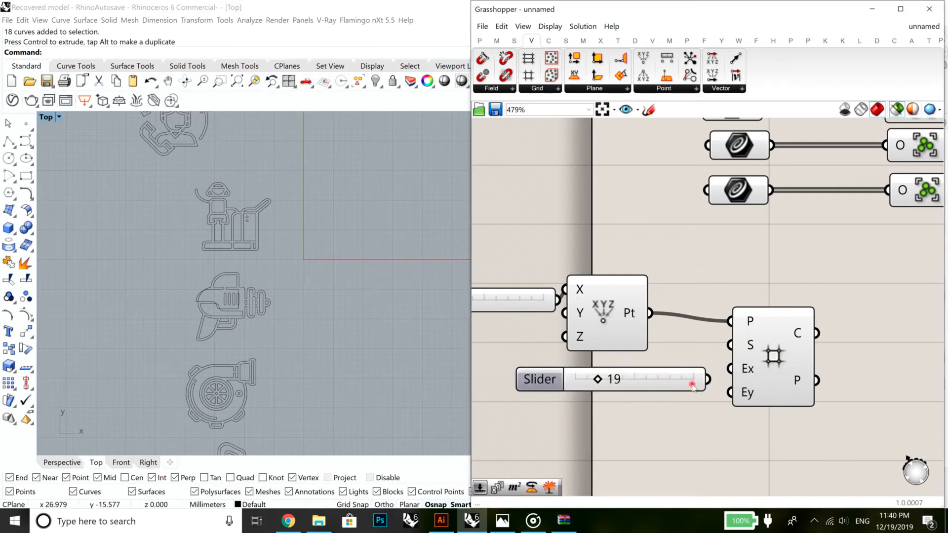
drag(708, 379, 730, 322)
key(ctrl+z)
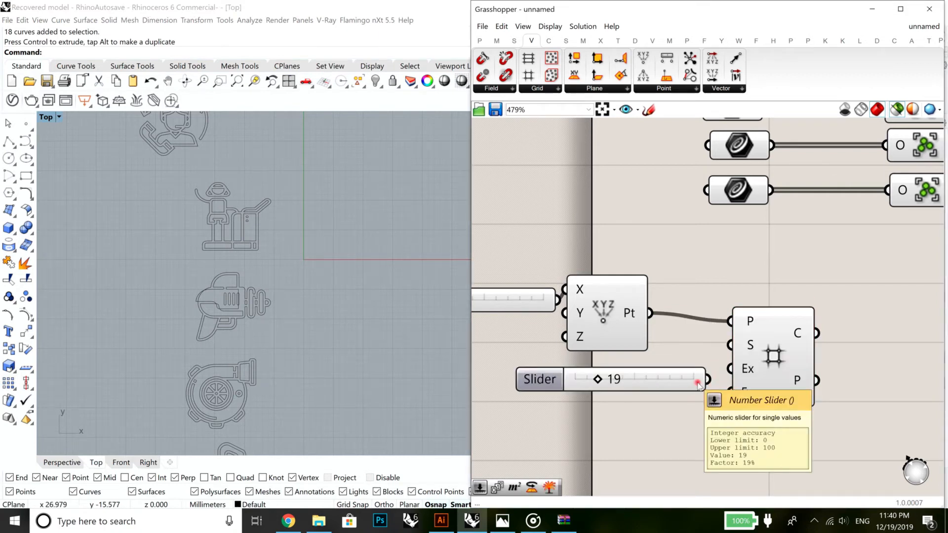
drag(709, 381, 731, 345)
drag(640, 382, 551, 379)
Preview the Square grid and compare its cell size with the icons in the Top viewport
click(785, 359)
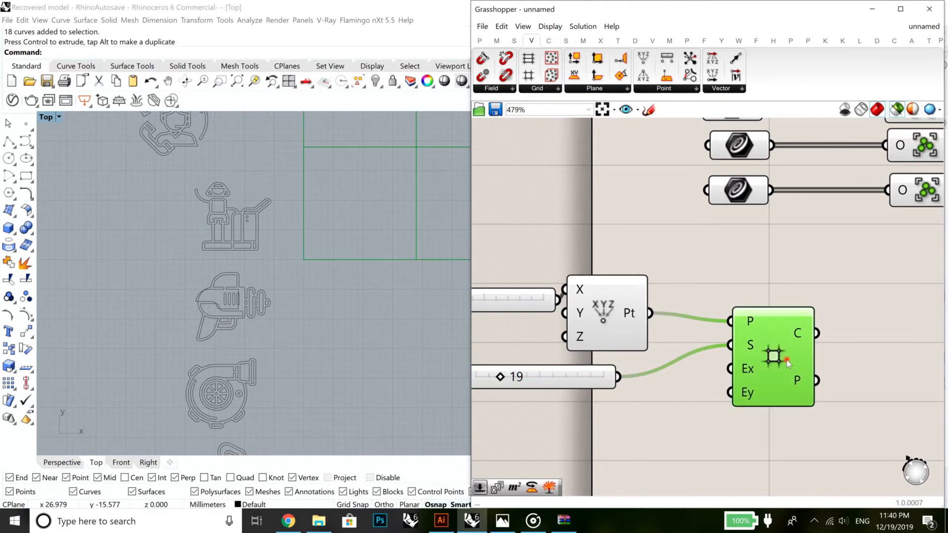
right_drag(370, 263, 273, 324)
scroll(284, 314, down, 16)
right_drag(332, 313, 295, 344)
scroll(247, 345, up, 10)
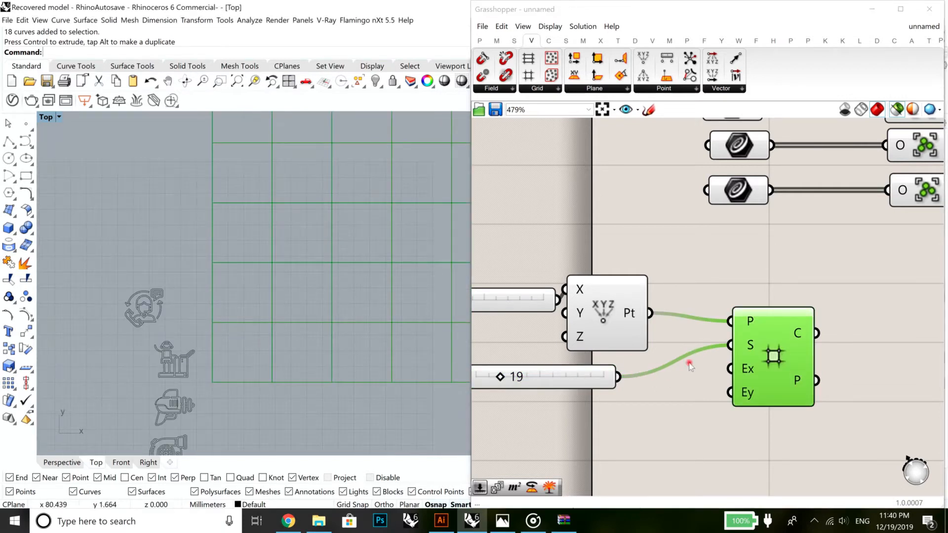
Align the Square grid with Construct Point and connect a new number slider of 15 to its Extent X and Extent Y inputs
drag(744, 377, 774, 368)
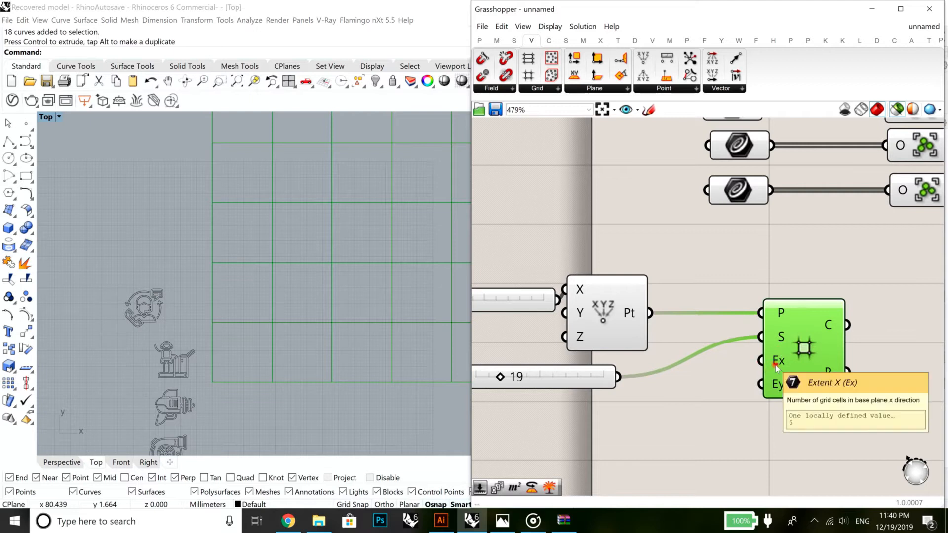
click(710, 411)
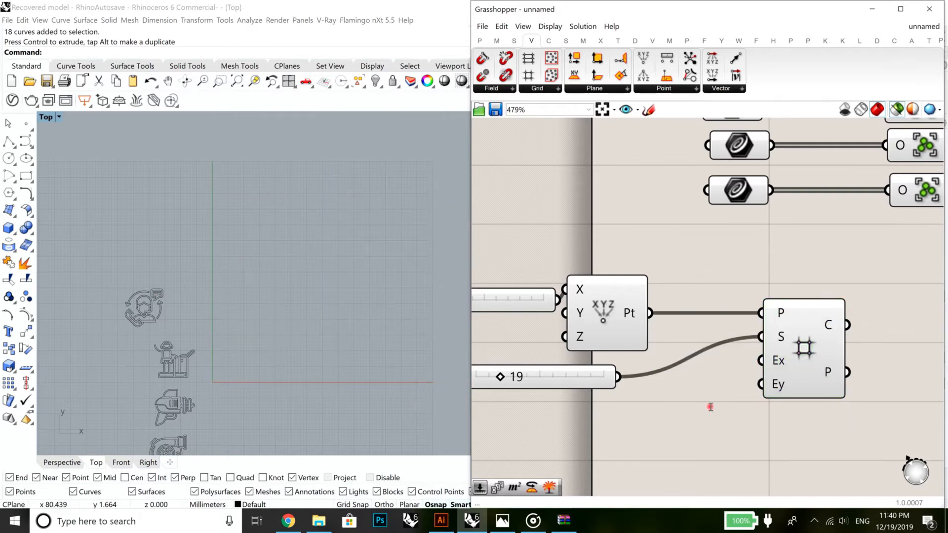
text(15)
key(Return)
drag(749, 410, 761, 360)
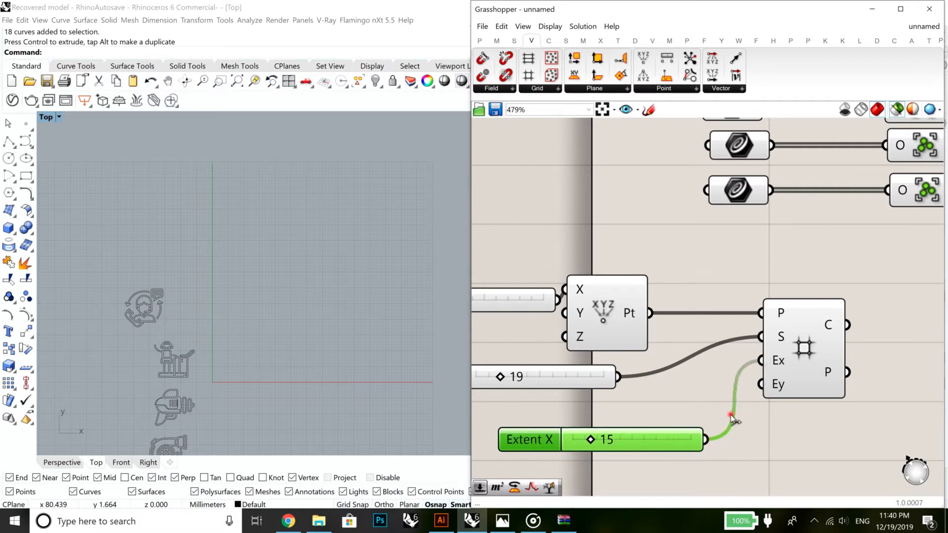
drag(732, 415, 761, 384)
click(772, 423)
Examine the Square grid's cells output and how its rows and columns of cells are laid out in the Top viewport
scroll(843, 383, down, 4)
right_drag(842, 384, 672, 370)
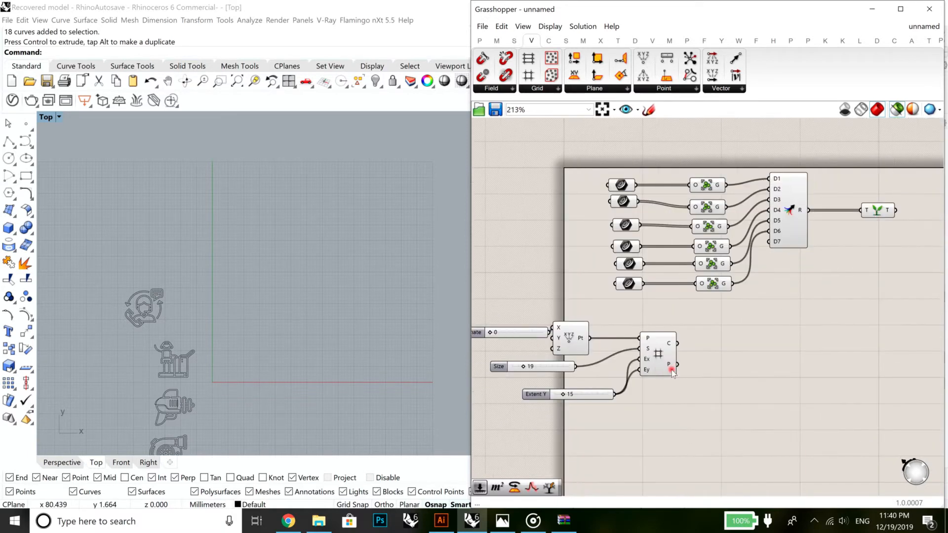
mouse_move(672, 372)
scroll(710, 377, up, 3)
mouse_move(632, 312)
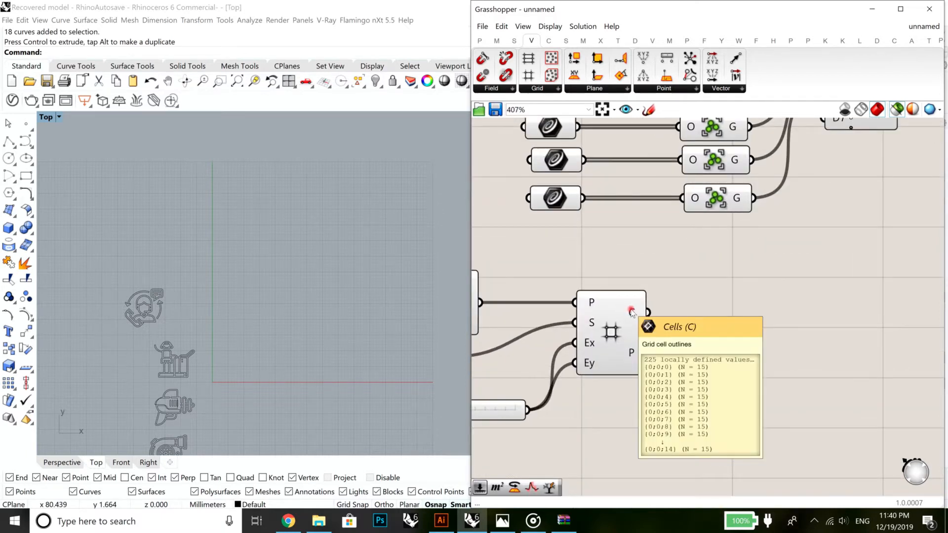
click(613, 326)
scroll(281, 397, up, 4)
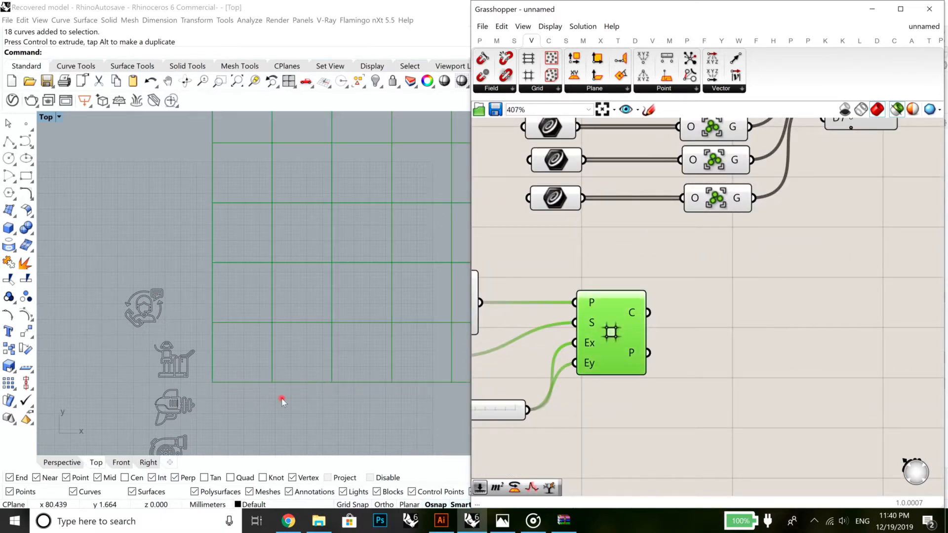
right_drag(414, 368, 243, 392)
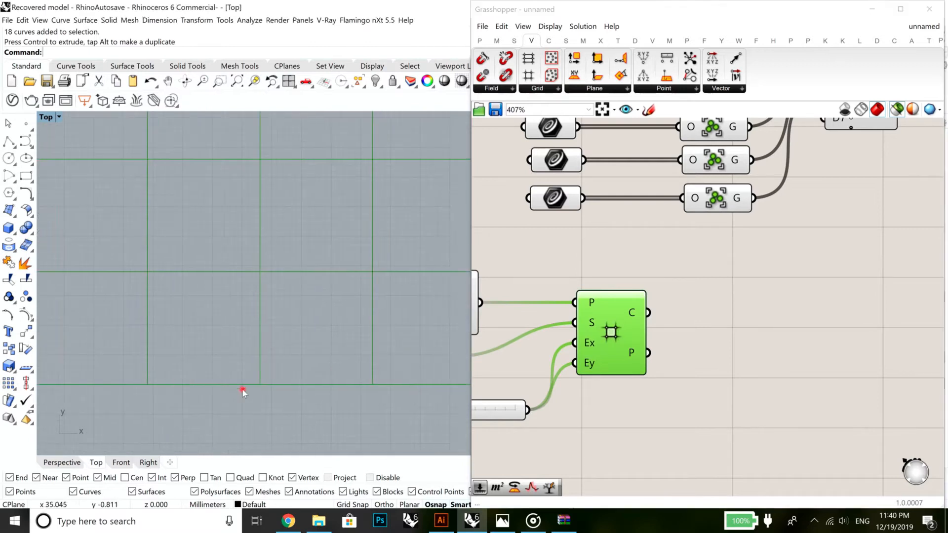
scroll(209, 381, down, 5)
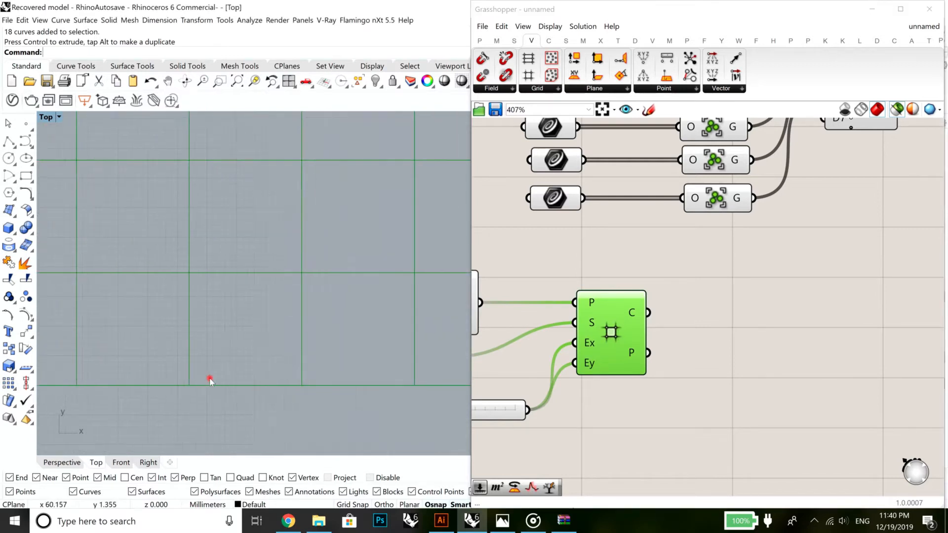
scroll(232, 364, down, 2)
scroll(413, 364, up, 5)
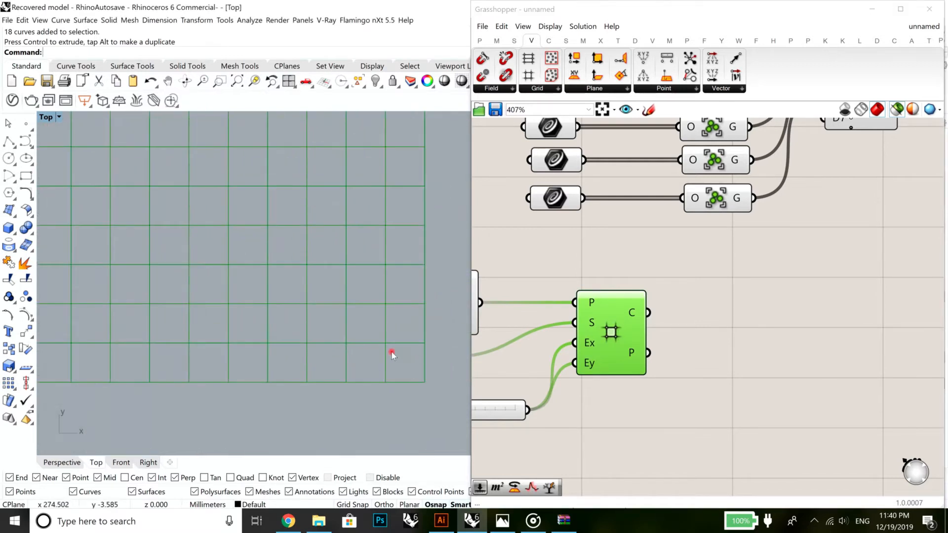
scroll(167, 376, down, 4)
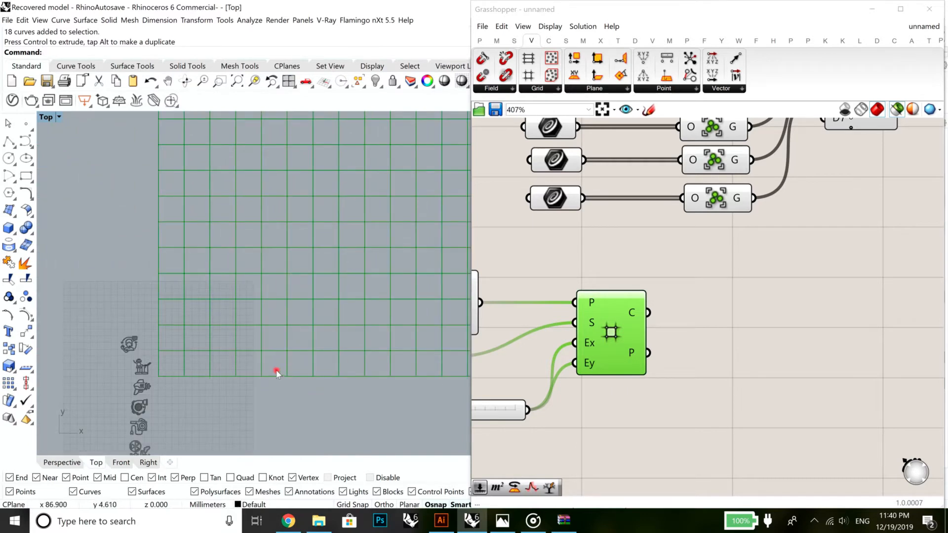
scroll(275, 370, up, 2)
scroll(570, 355, up, 3)
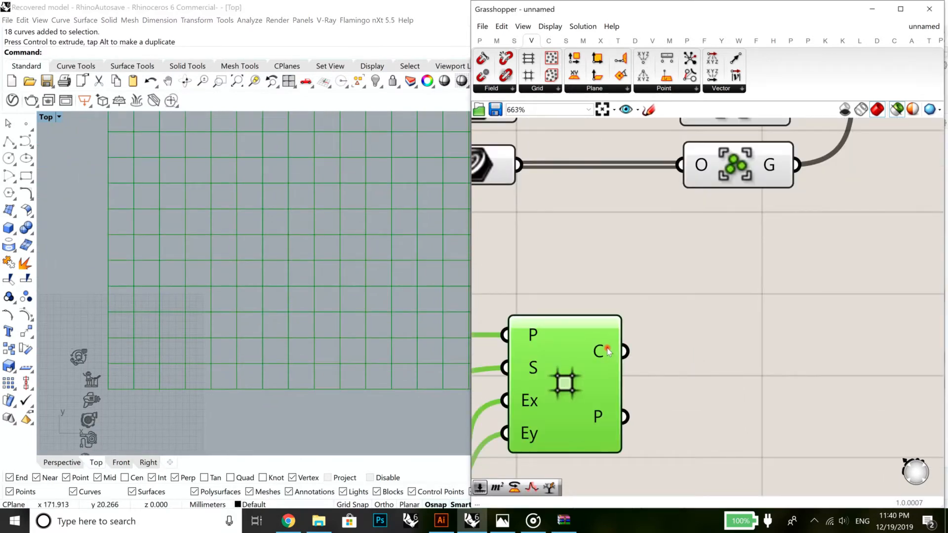
mouse_move(608, 351)
scroll(332, 316, down, 5)
scroll(324, 295, up, 1)
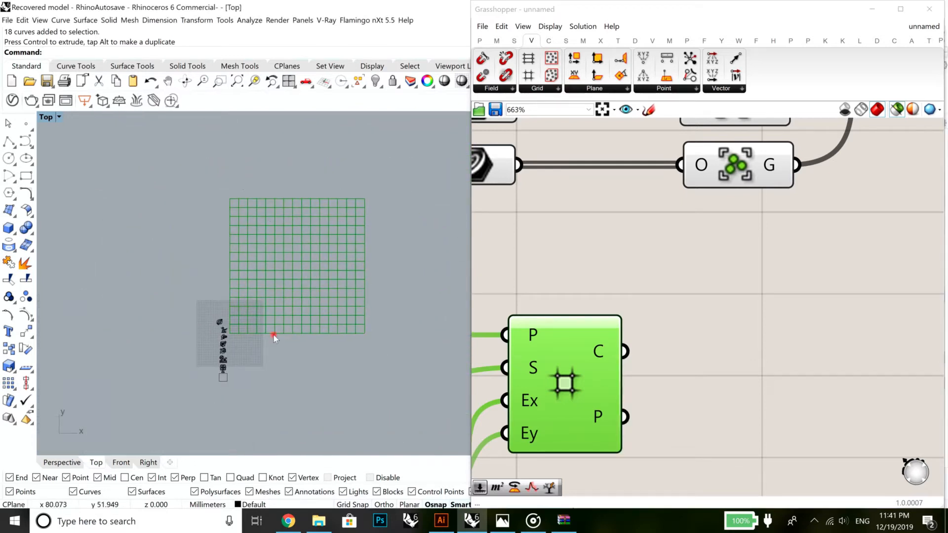
scroll(272, 316, up, 2)
Add a Tree Branch component after the Square grid and connect the grid's cells output to its tree input
double_click(695, 391)
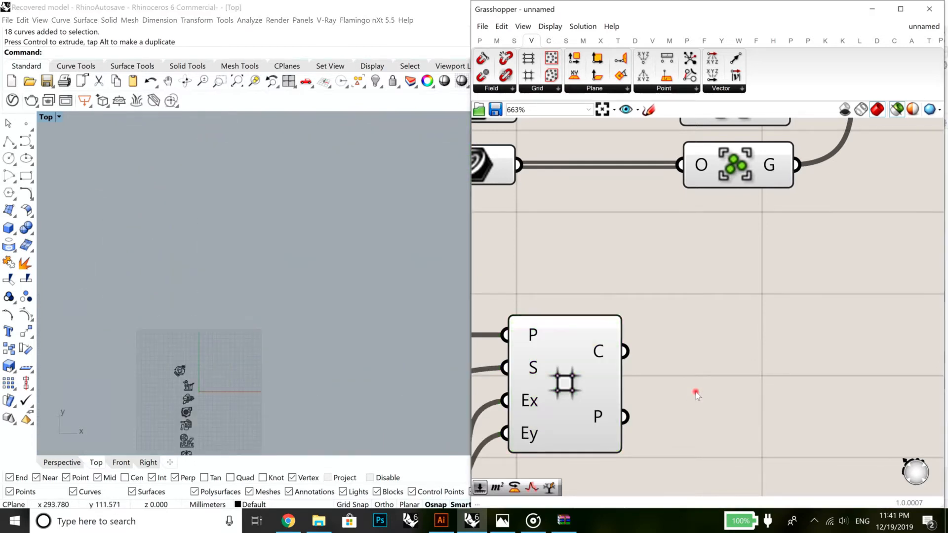
text(branc)
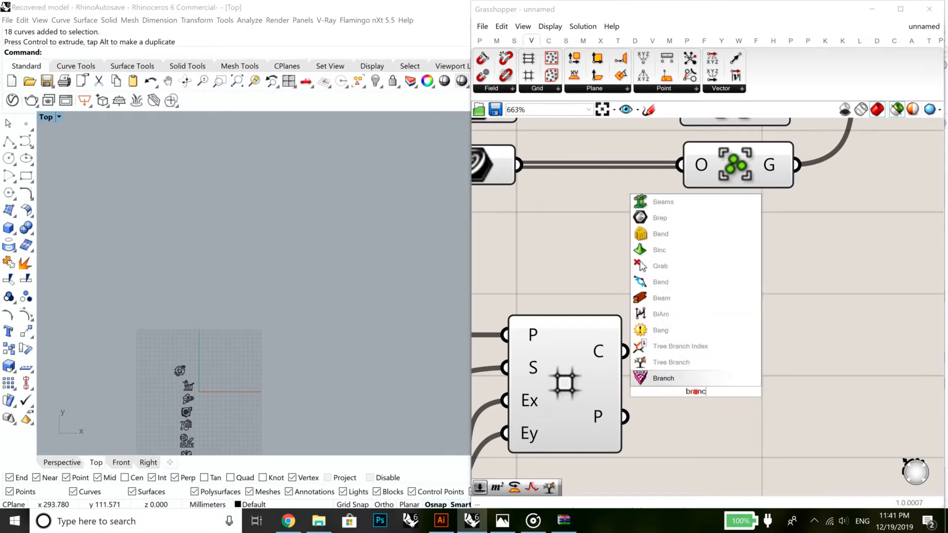
text(h tree)
key(Return)
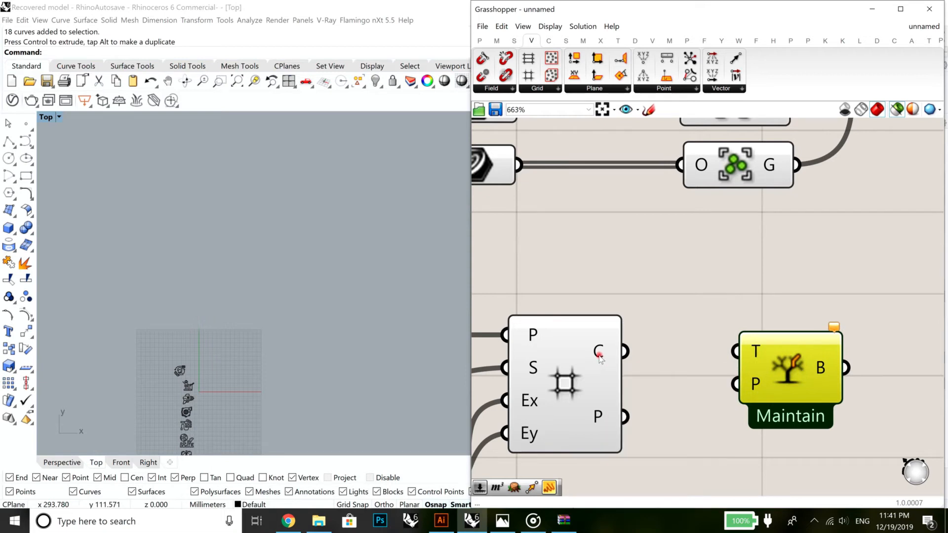
drag(600, 353, 749, 351)
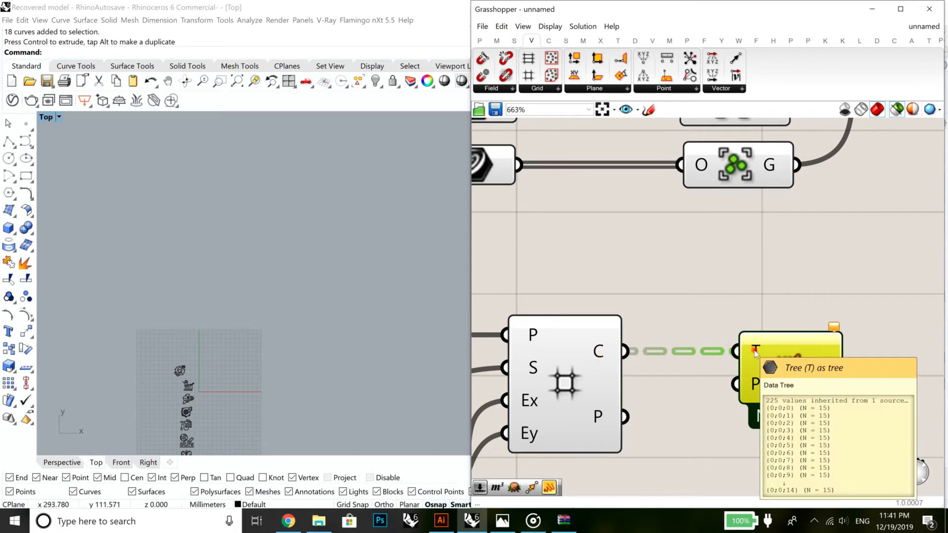
mouse_move(751, 351)
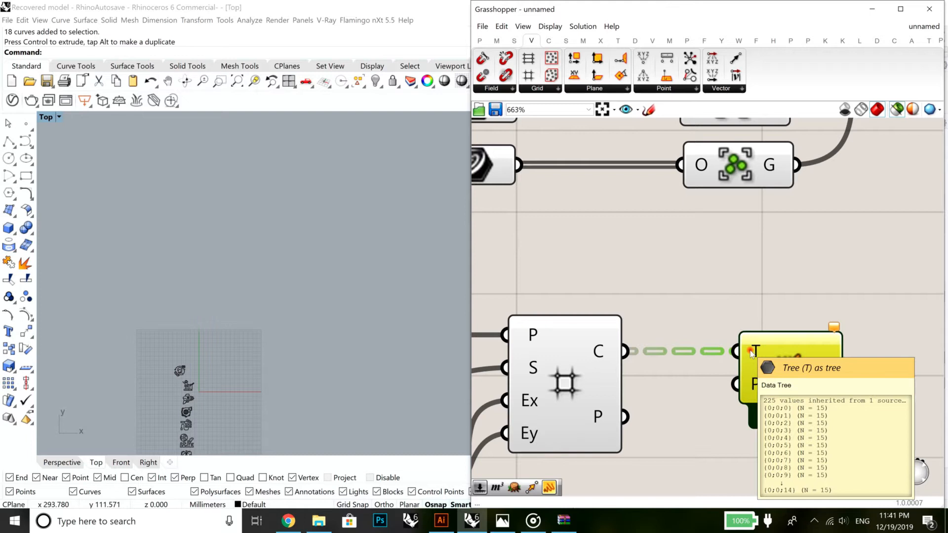
Simplify the data paths of the Tree Branch component's tree input
right_click(758, 356)
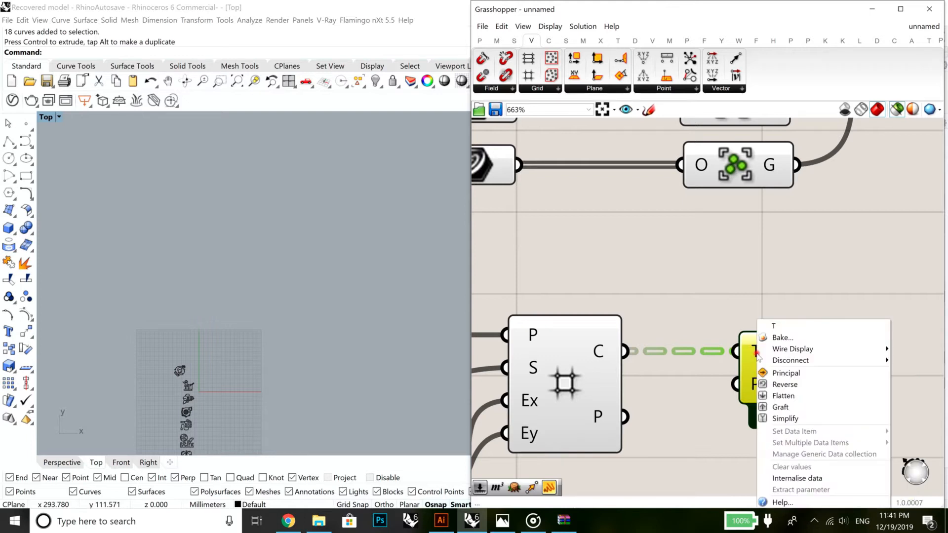
click(776, 408)
mouse_move(751, 355)
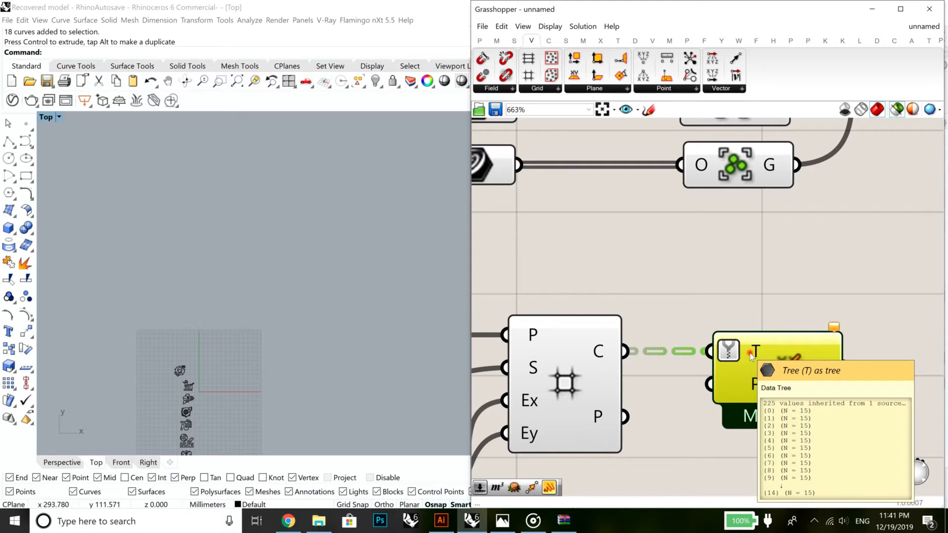
right_drag(846, 317, 946, 224)
drag(867, 284, 901, 246)
right_drag(735, 290, 573, 290)
scroll(737, 317, down, 3)
Connect a new number slider of 5 to the Tree Branch path input and raise it to 10 to preview different grid columns
click(671, 366)
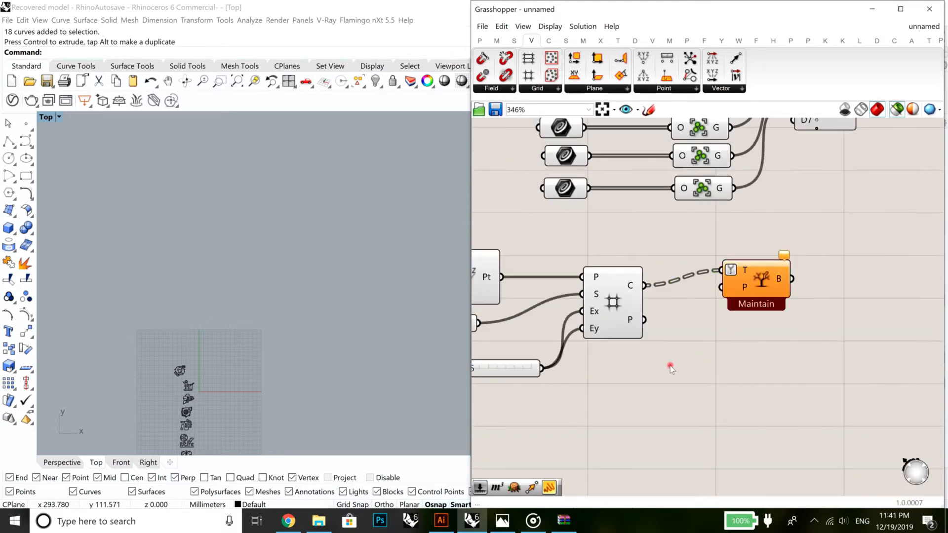
double_click(671, 366)
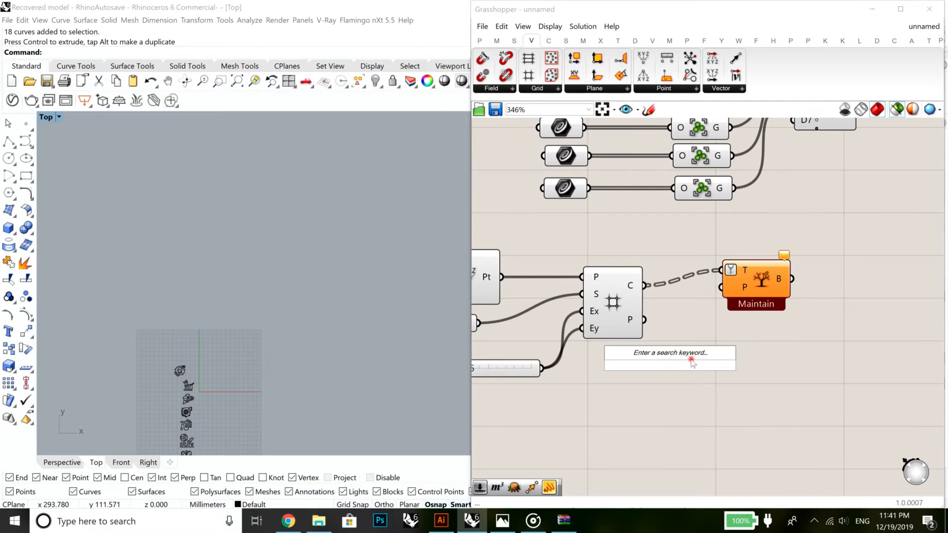
click(739, 342)
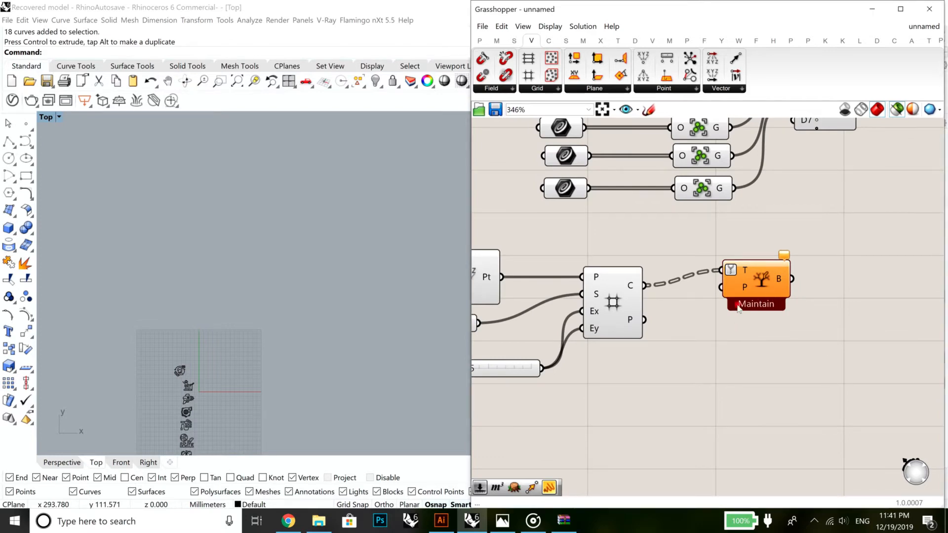
double_click(719, 379)
text(5)
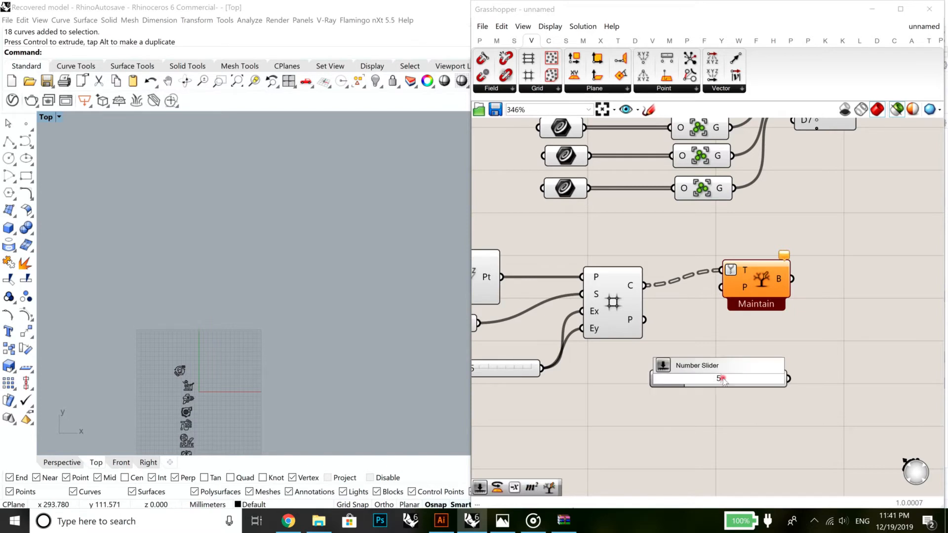
key(Return)
drag(789, 379, 720, 288)
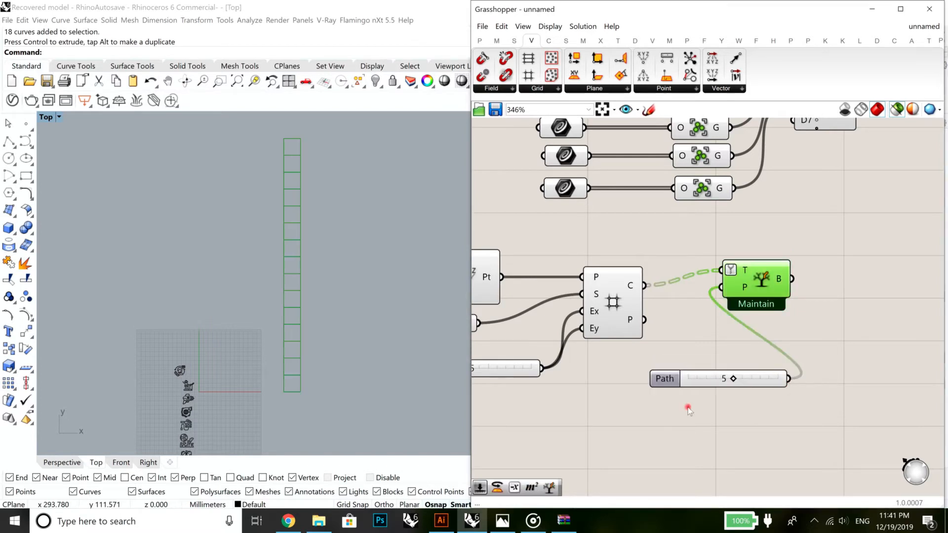
drag(732, 371, 824, 373)
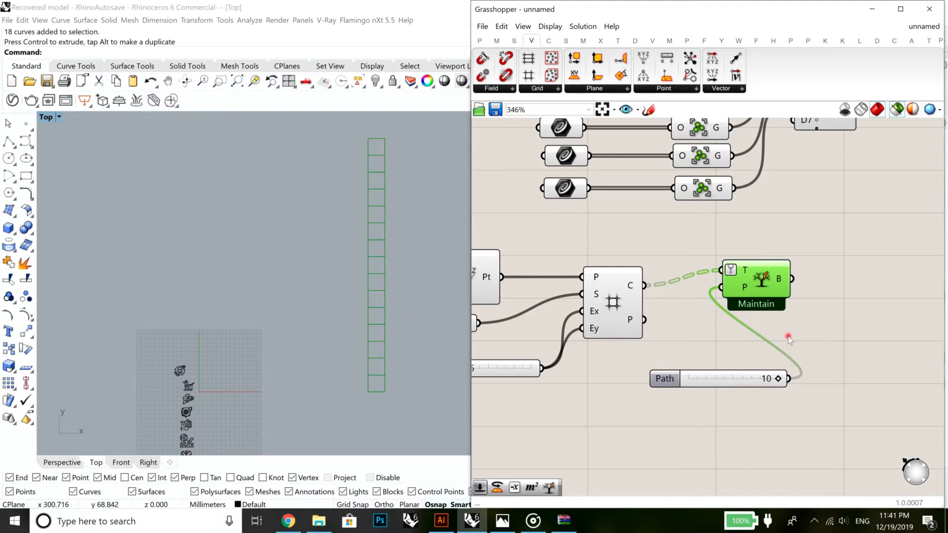
Delete the Tree Branch component and its Path slider
drag(753, 377, 654, 240)
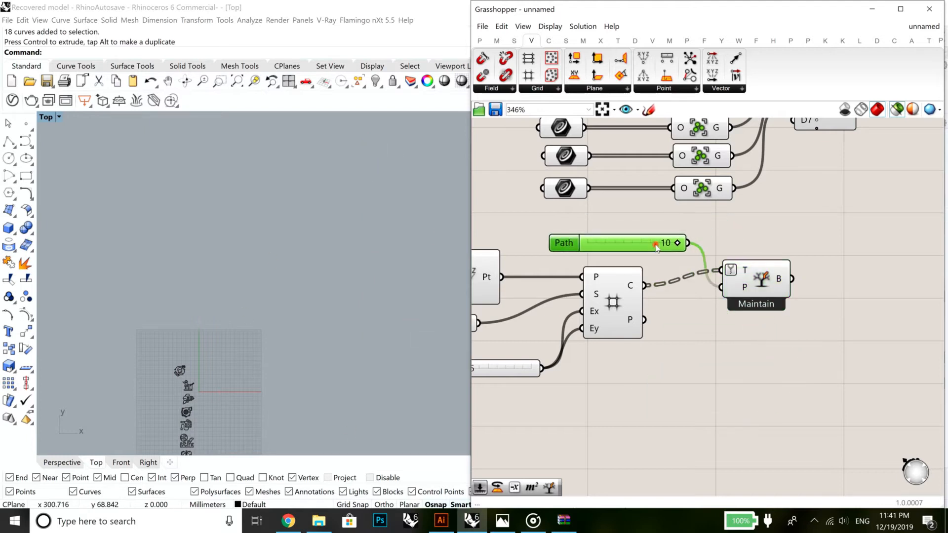
click(773, 355)
drag(773, 355, 676, 232)
key(Delete)
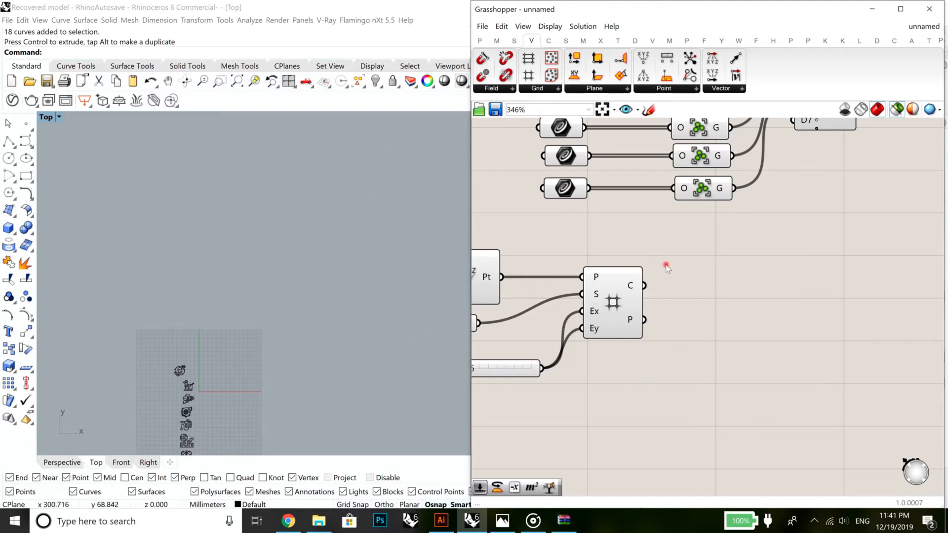
Add a Flatten Tree component after the Square grid and connect the grid's cells output to its tree input
double_click(685, 344)
text(f)
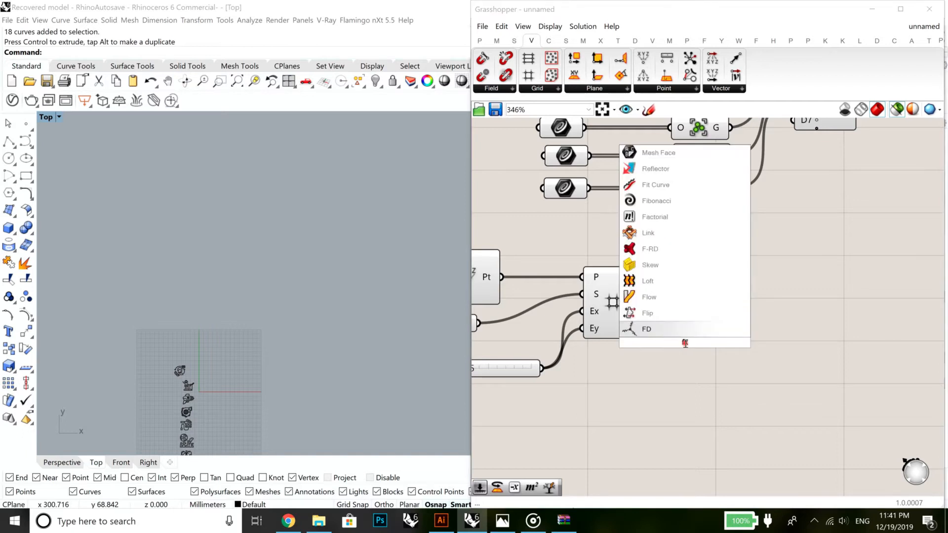
key(BackSpace)
text(latter)
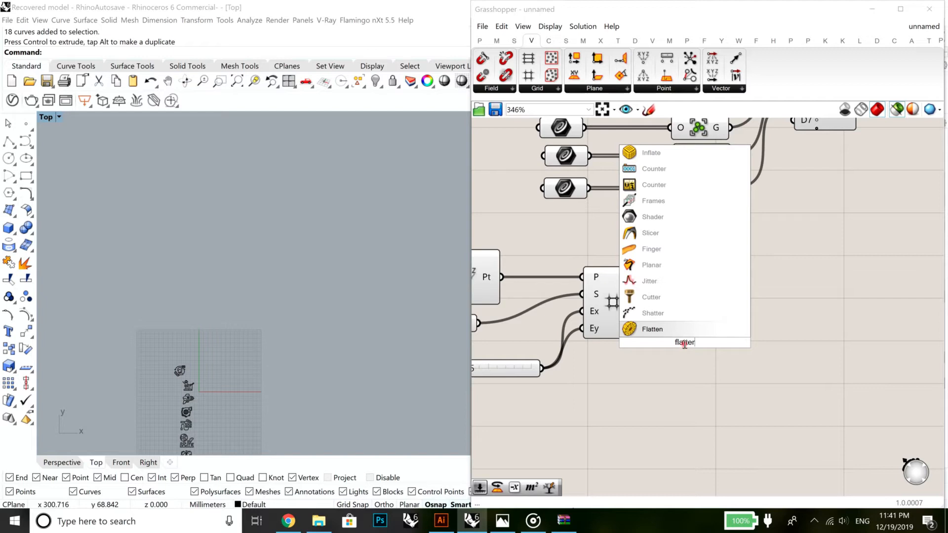
double_click(677, 372)
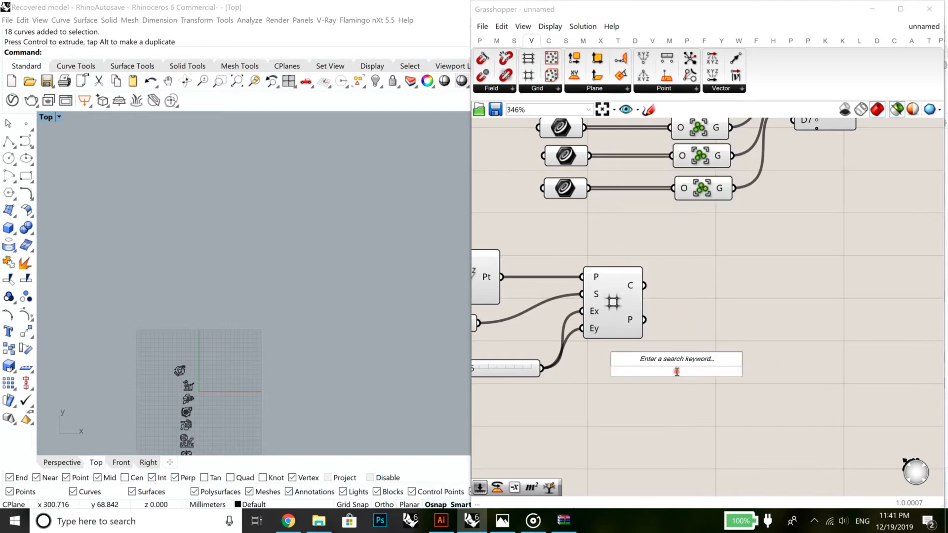
text(flatter)
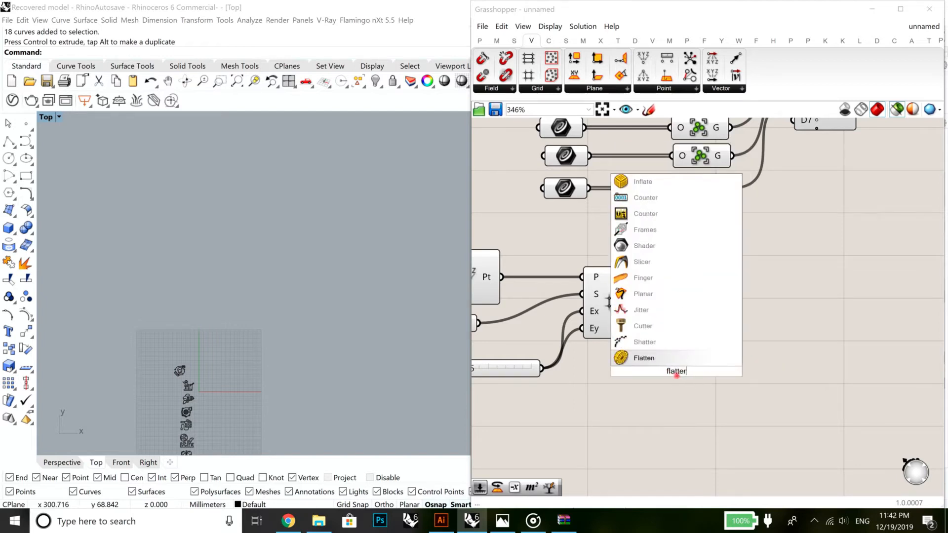
key(BackSpace)
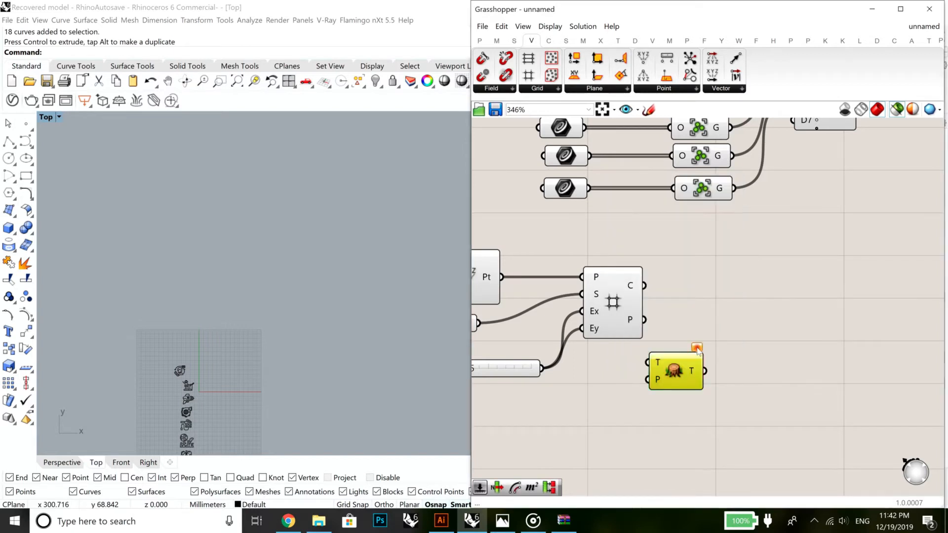
drag(675, 368, 711, 281)
drag(644, 285, 709, 308)
mouse_move(722, 307)
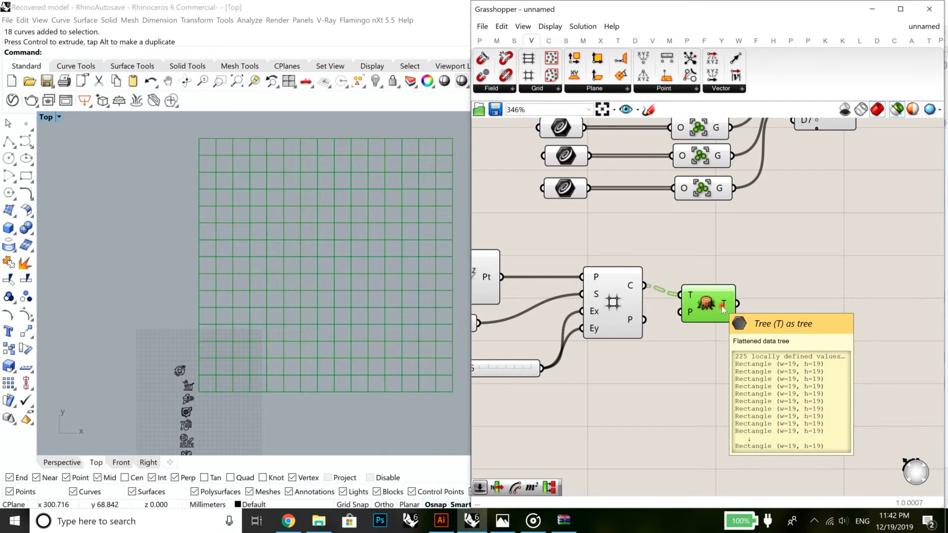
Preview the flattened grid cells and shift the uppermost icon slightly up and to the right in the Top viewport
right_drag(773, 314, 705, 281)
double_click(705, 281)
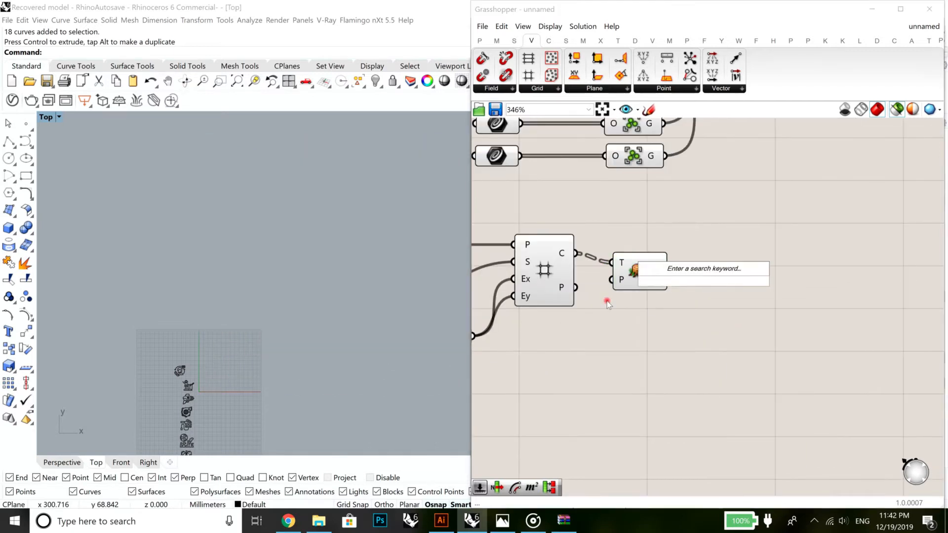
click(595, 316)
click(637, 271)
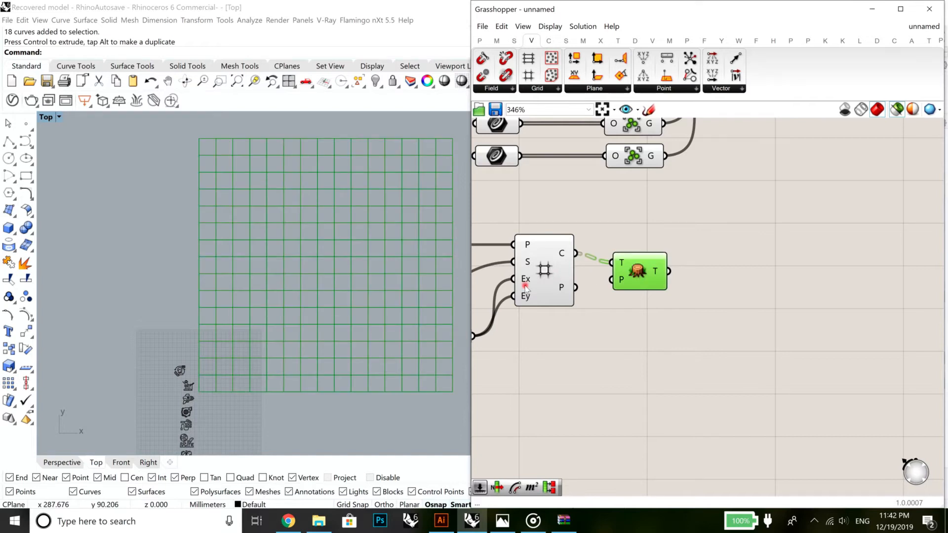
scroll(207, 355, up, 10)
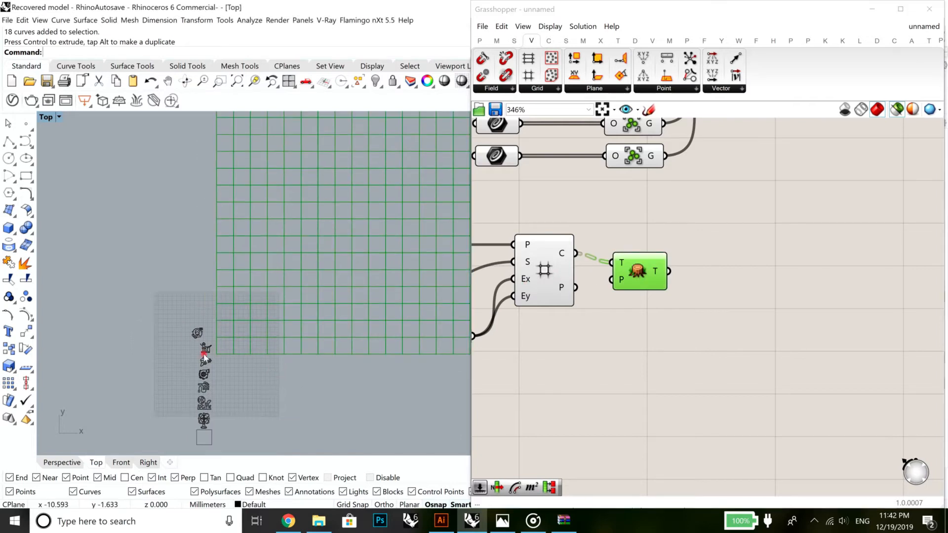
click(201, 264)
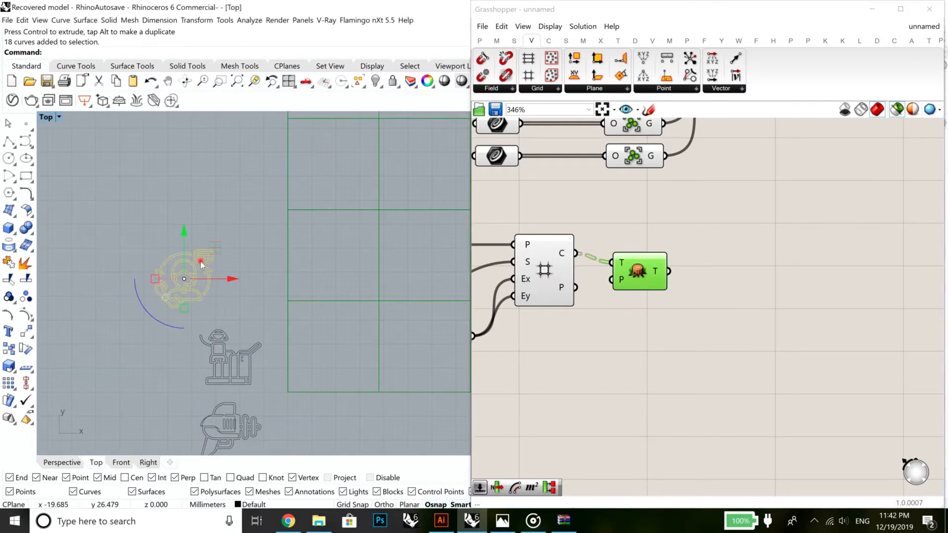
mouse_move(216, 248)
mouse_down()
mouse_move(346, 332)
mouse_move(214, 245)
mouse_move(226, 258)
mouse_move(214, 247)
mouse_move(213, 258)
mouse_move(274, 282)
mouse_move(332, 345)
mouse_move(205, 255)
mouse_move(219, 248)
mouse_up()
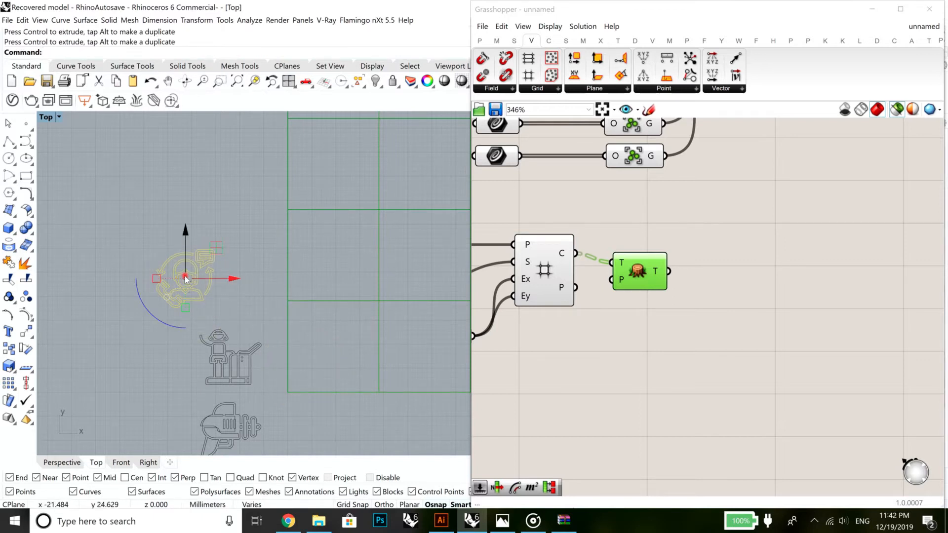
mouse_move(186, 278)
mouse_down()
mouse_move(267, 284)
mouse_move(334, 344)
mouse_move(254, 289)
mouse_move(192, 264)
mouse_up()
click(247, 284)
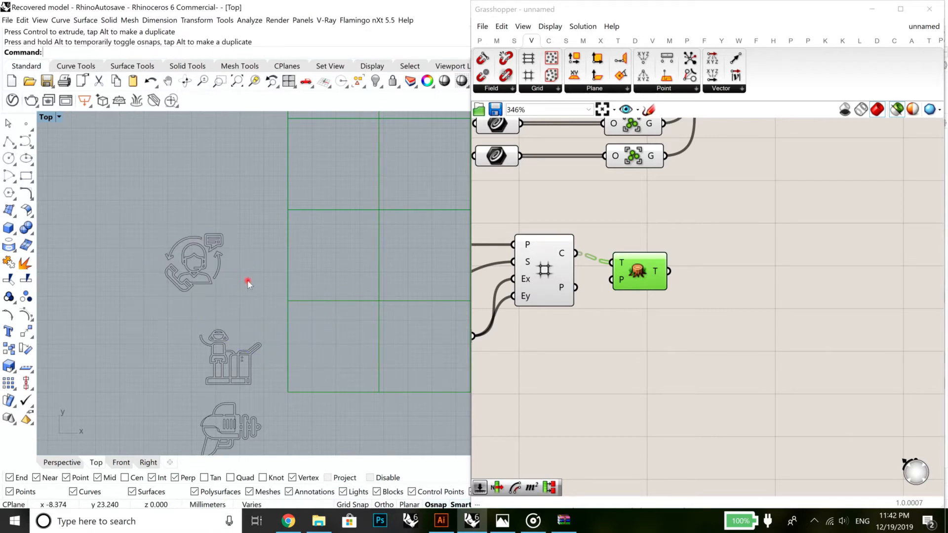
drag(247, 303, 163, 203)
click(259, 190)
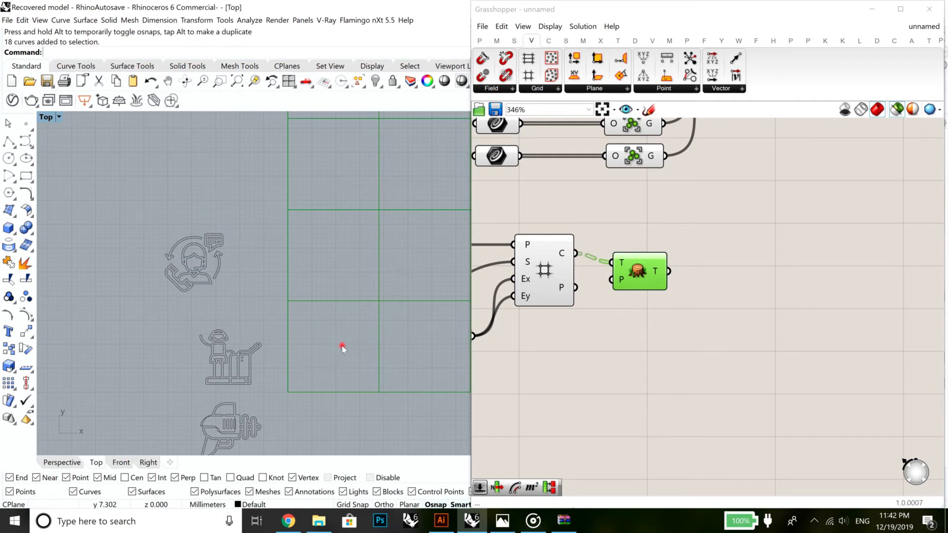
Add an Area component fed by the Flatten Tree output and preview the cell centroids in the Top viewport
double_click(747, 292)
text(are)
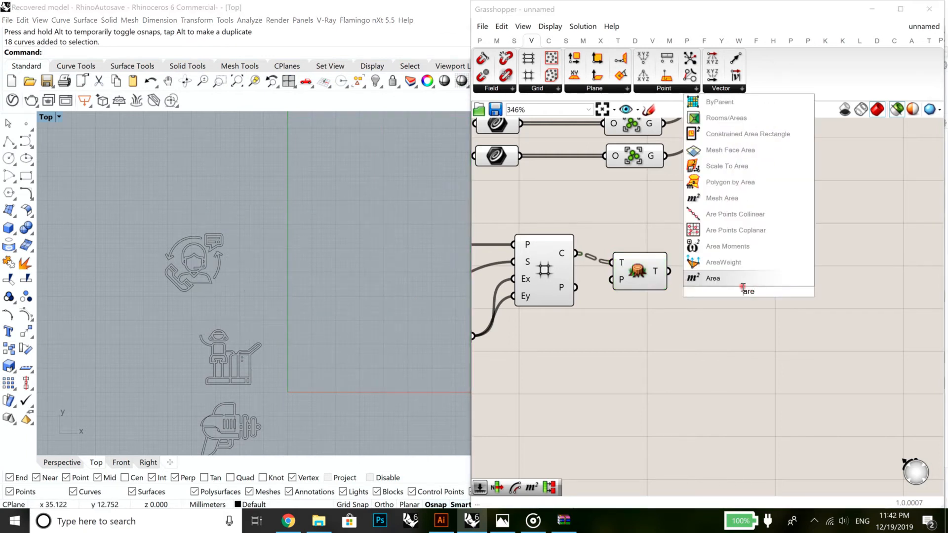
click(736, 279)
drag(669, 271, 756, 270)
scroll(220, 301, down, 7)
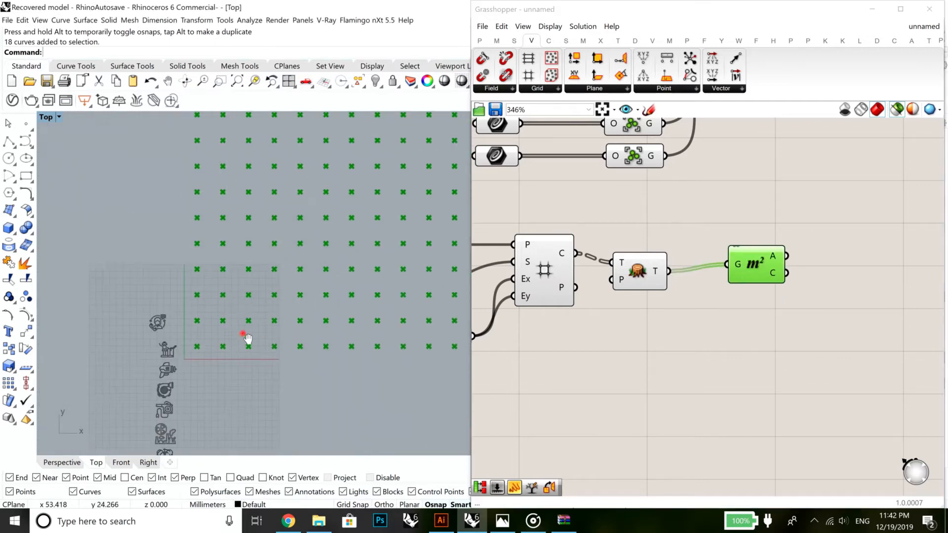
right_drag(242, 334, 229, 340)
right_drag(323, 254, 124, 417)
scroll(226, 340, down, 6)
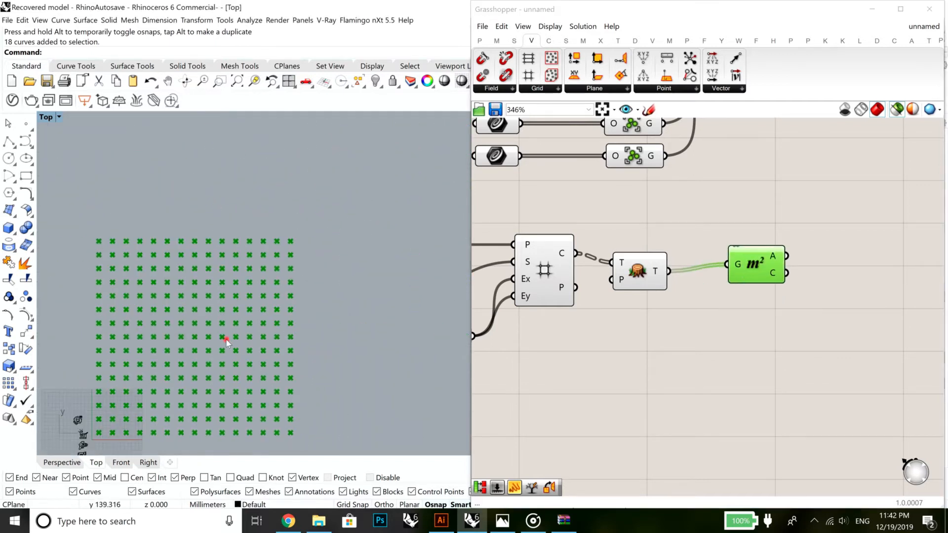
scroll(226, 340, up, 10)
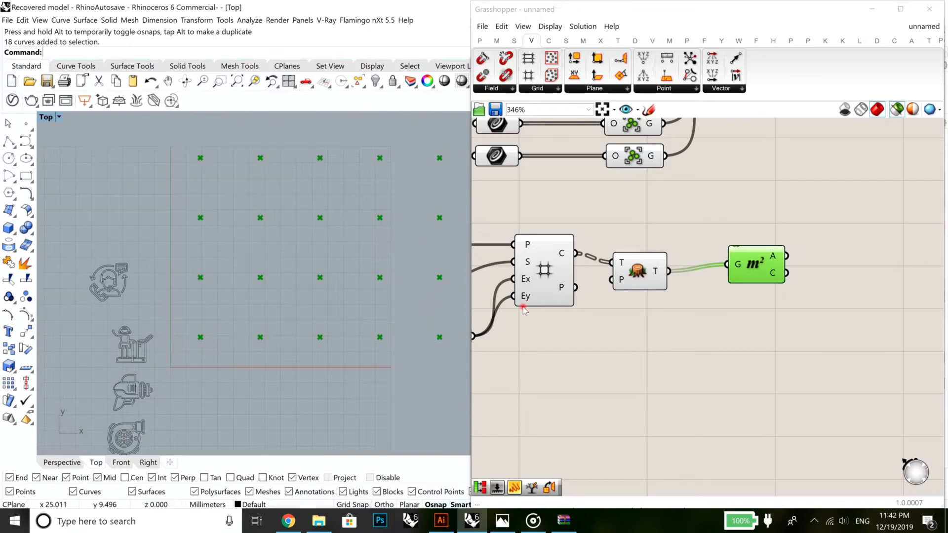
Move the Area component slightly lower beside the Flatten Tree component and deselect it
click(745, 325)
right_drag(745, 326, 706, 352)
drag(726, 286, 719, 304)
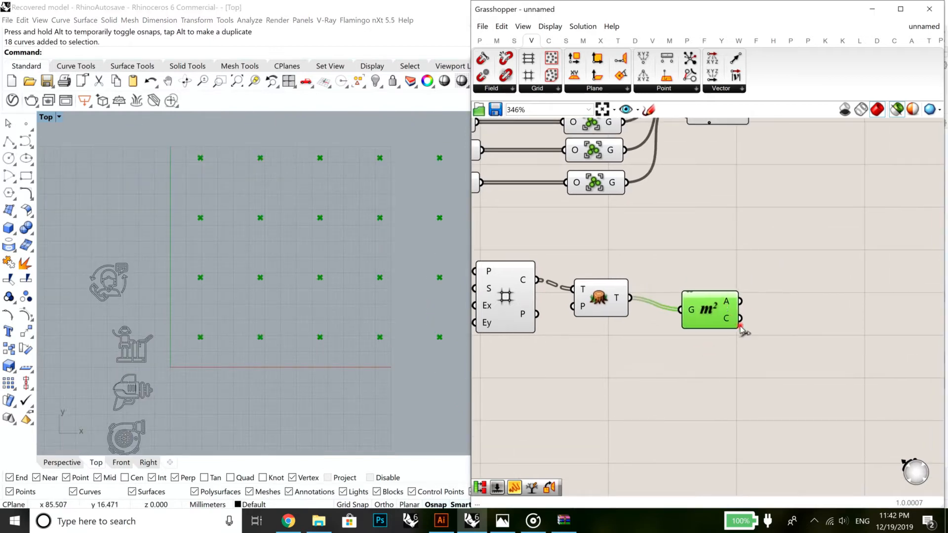
click(779, 347)
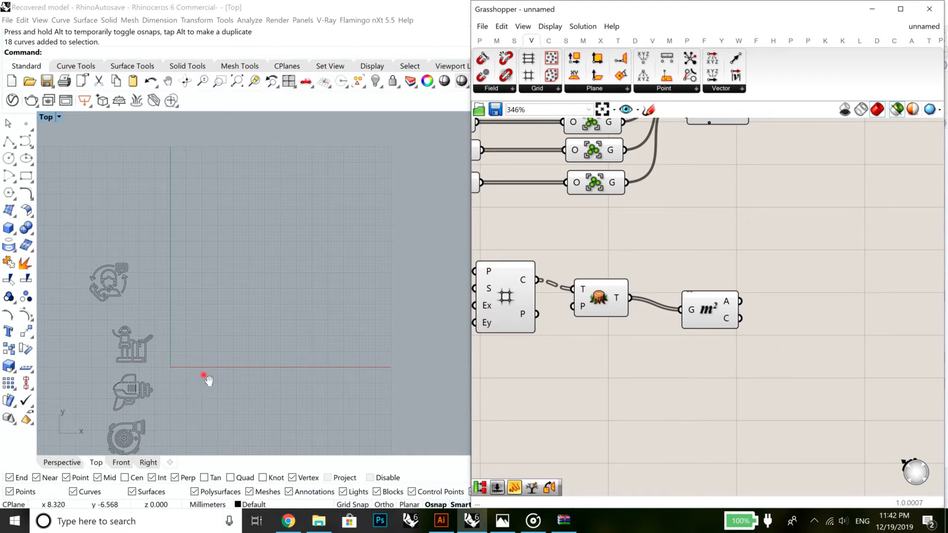
Examine the icons individually in the Top viewport and compare their positions with the grid's origin
right_drag(205, 378, 292, 308)
scroll(263, 247, up, 3)
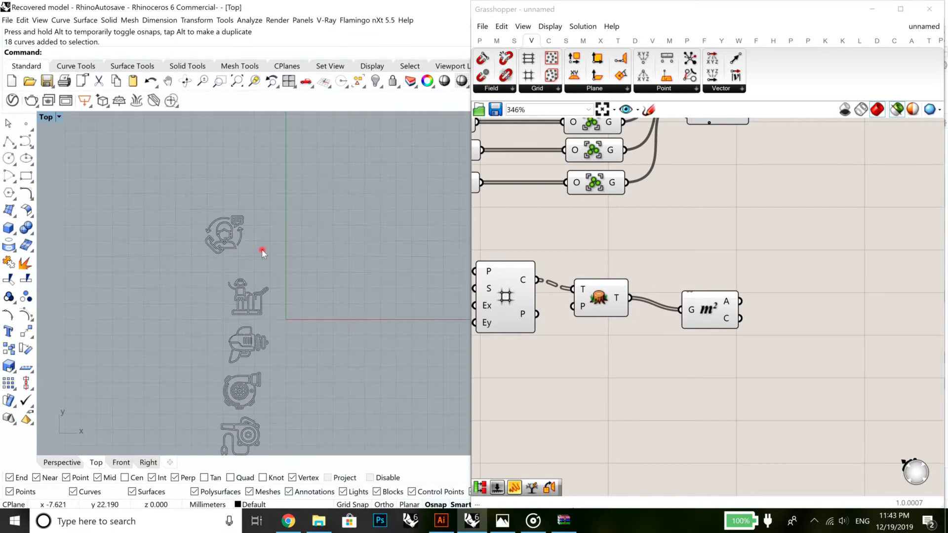
drag(183, 203, 169, 188)
drag(287, 361, 203, 279)
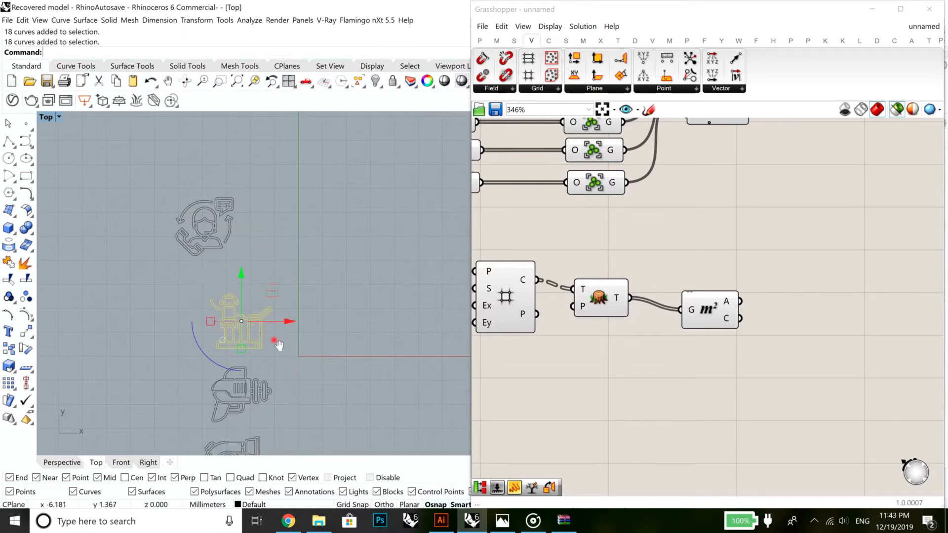
right_drag(288, 387, 352, 283)
drag(360, 324, 273, 258)
drag(362, 398, 232, 326)
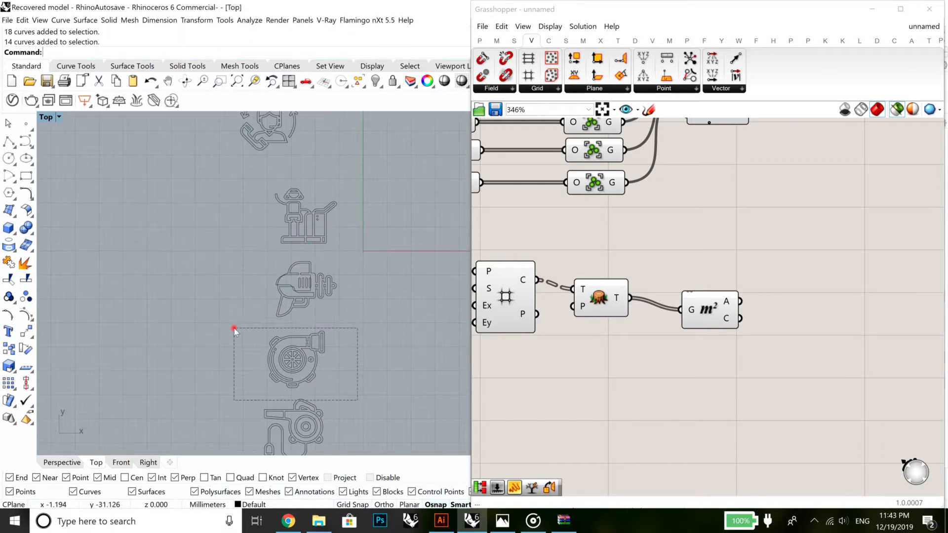
click(367, 335)
scroll(319, 387, up, 4)
drag(334, 388, 220, 314)
right_drag(357, 272, 256, 332)
scroll(257, 332, down, 4)
click(332, 282)
right_drag(336, 240, 282, 323)
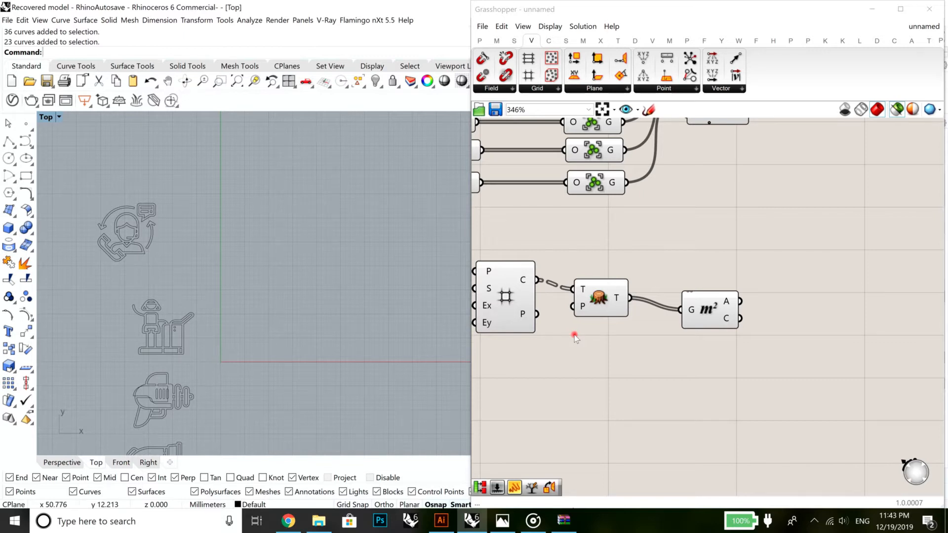
right_drag(352, 188, 232, 275)
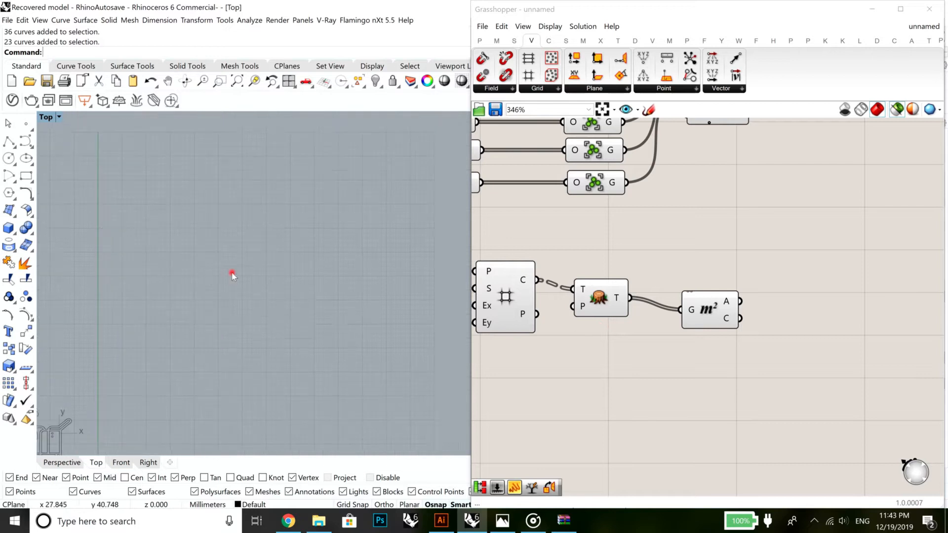
scroll(232, 275, down, 3)
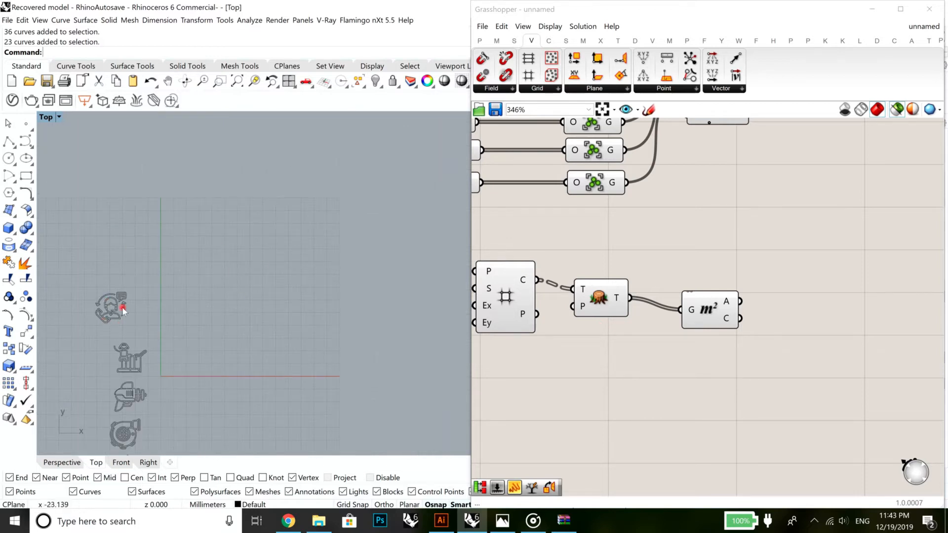
Add a Partition List component beside the Area component
scroll(120, 309, up, 2)
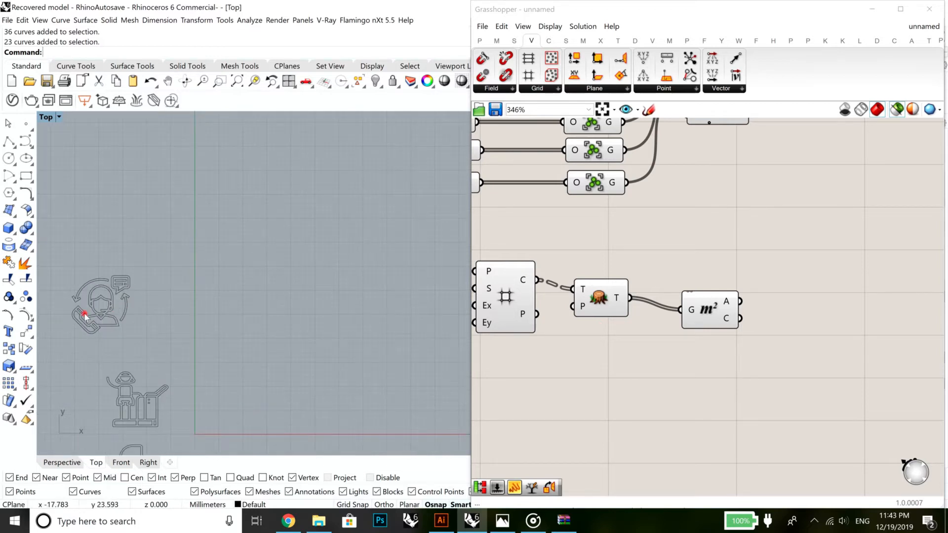
click(754, 359)
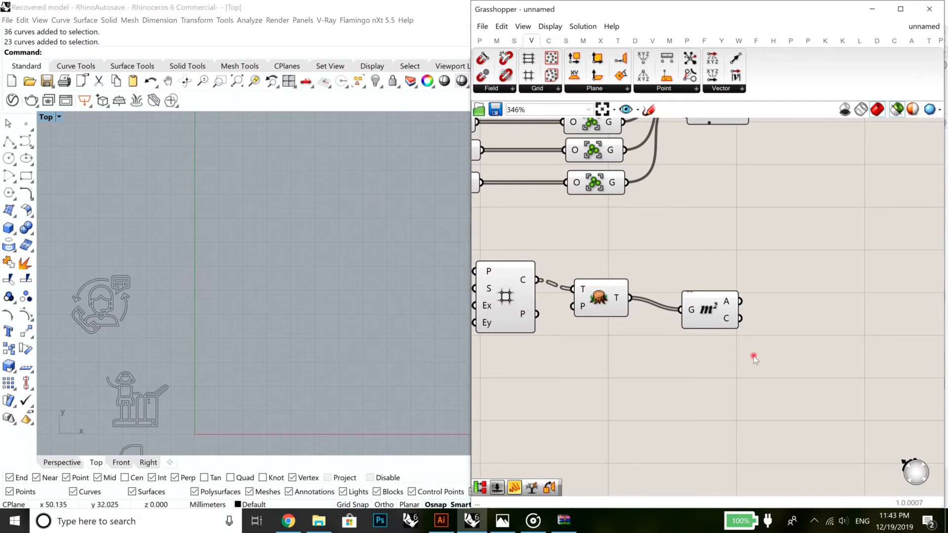
double_click(754, 358)
text(part)
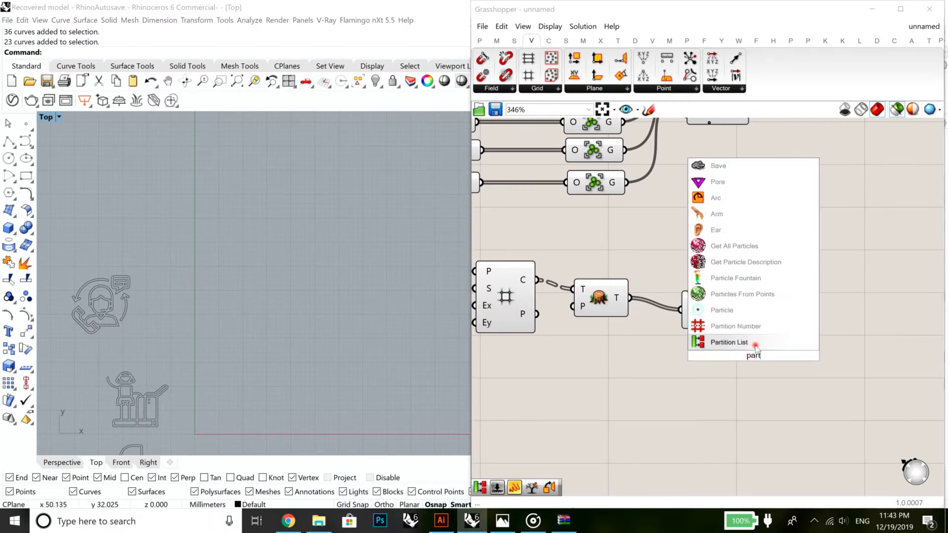
click(756, 346)
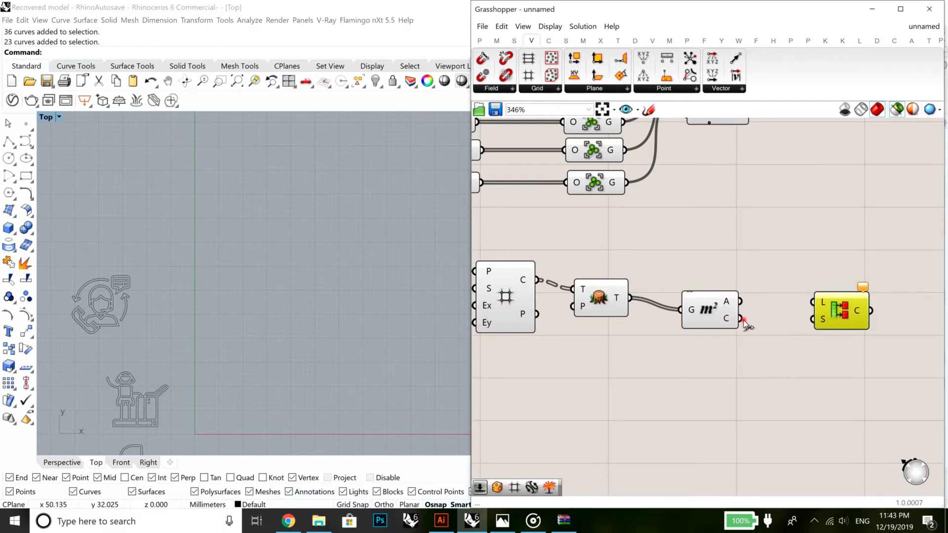
Create two number sliders set to 225 and 6 below the Area component
mouse_move(733, 328)
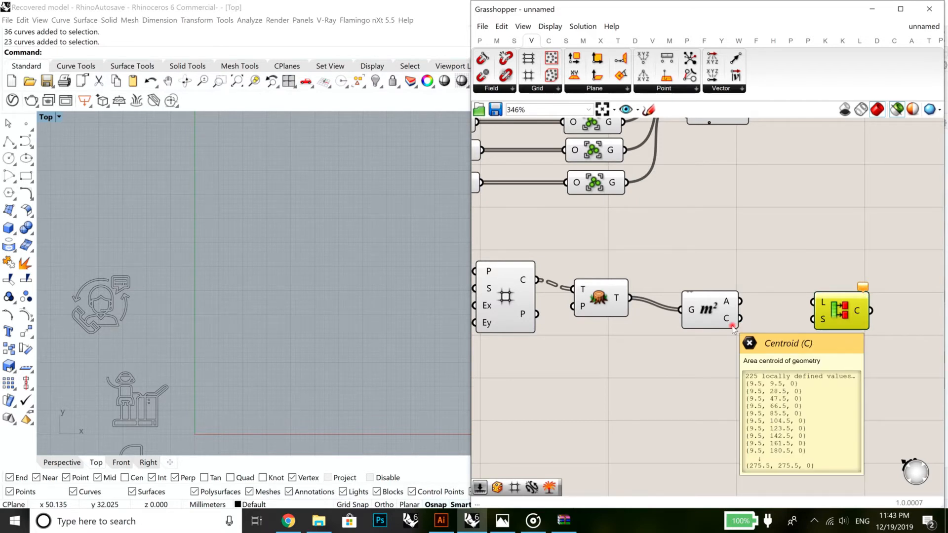
double_click(707, 356)
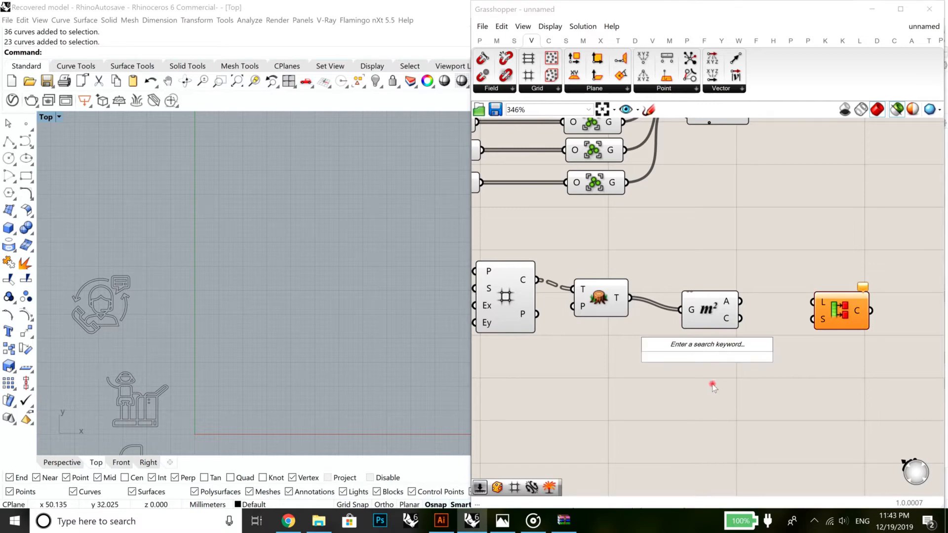
text(225)
key(Return)
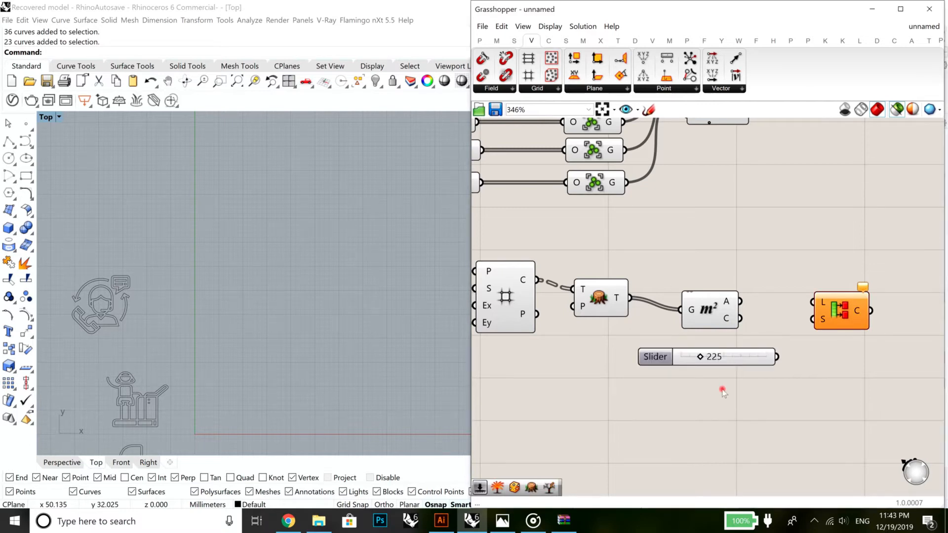
double_click(722, 390)
text(6)
key(Return)
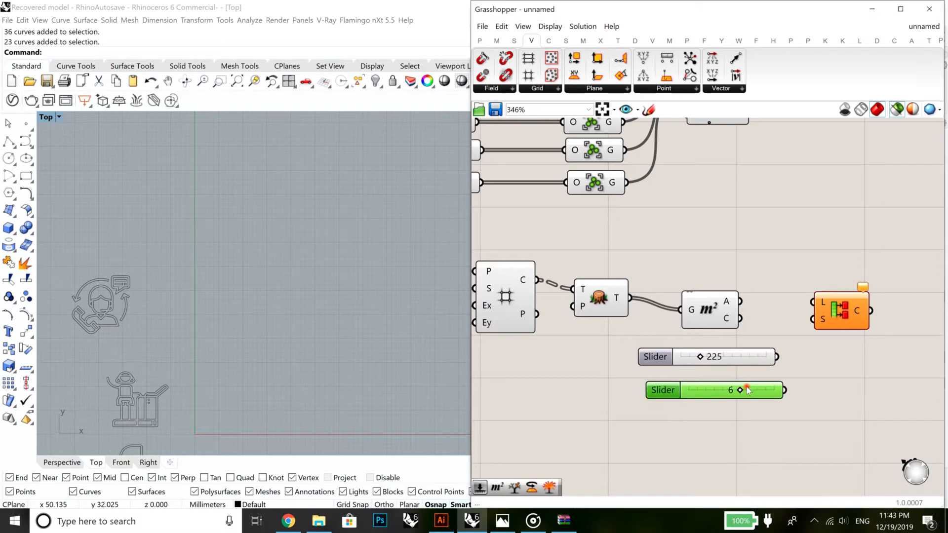
Add a Division component beside the sliders and connect the 225 slider to input A and the 6 slider to input B
double_click(773, 422)
text(/)
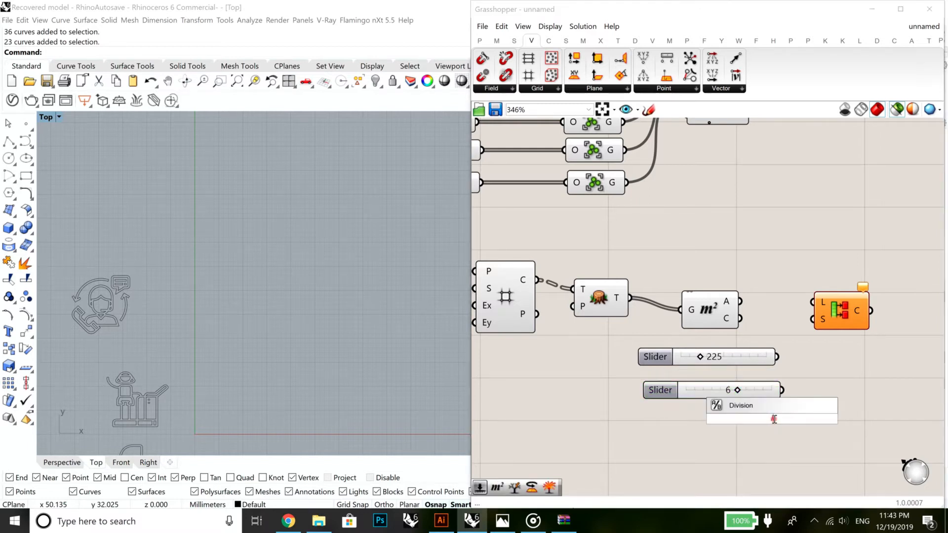
key(Return)
drag(768, 408, 827, 401)
drag(777, 356, 803, 393)
drag(782, 390, 812, 412)
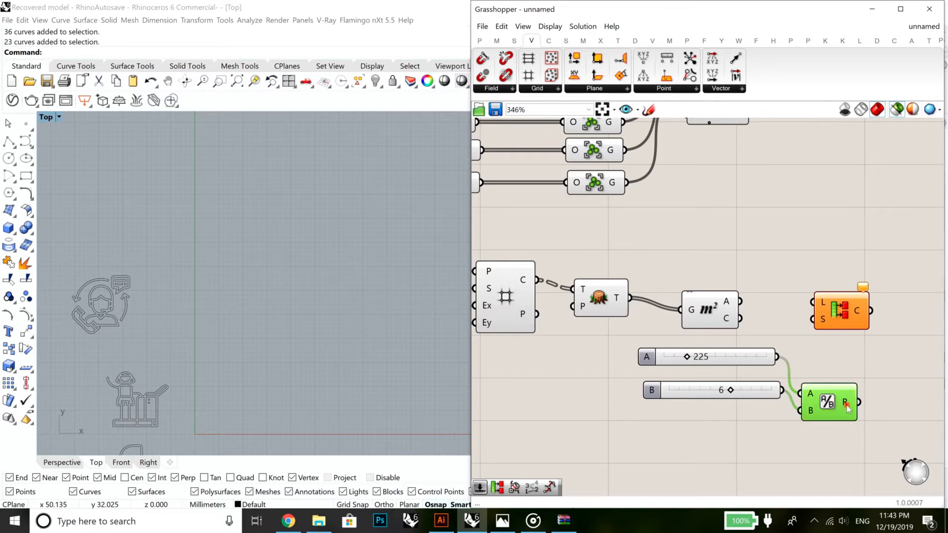
Connect the Division result to the Partition List's Size input and the Area centroids to its List input
mouse_move(848, 406)
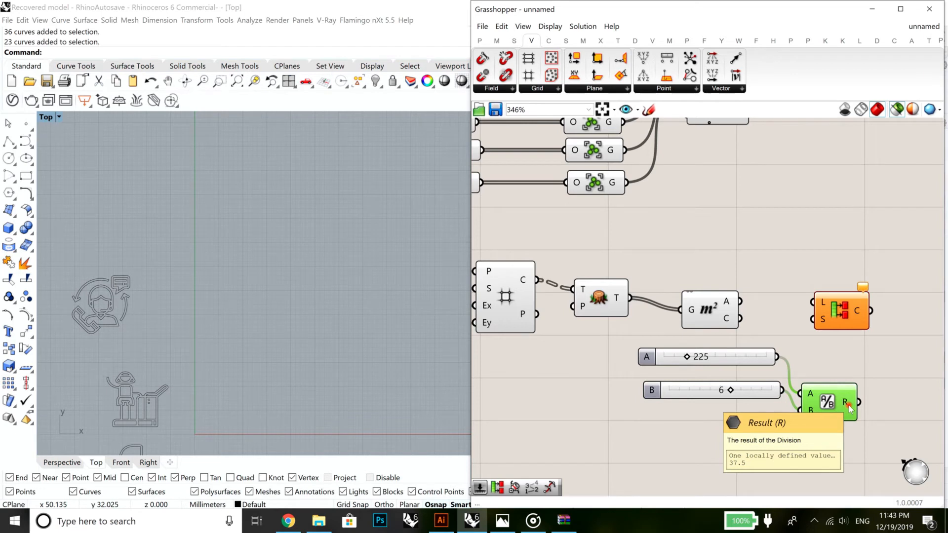
drag(852, 406, 812, 320)
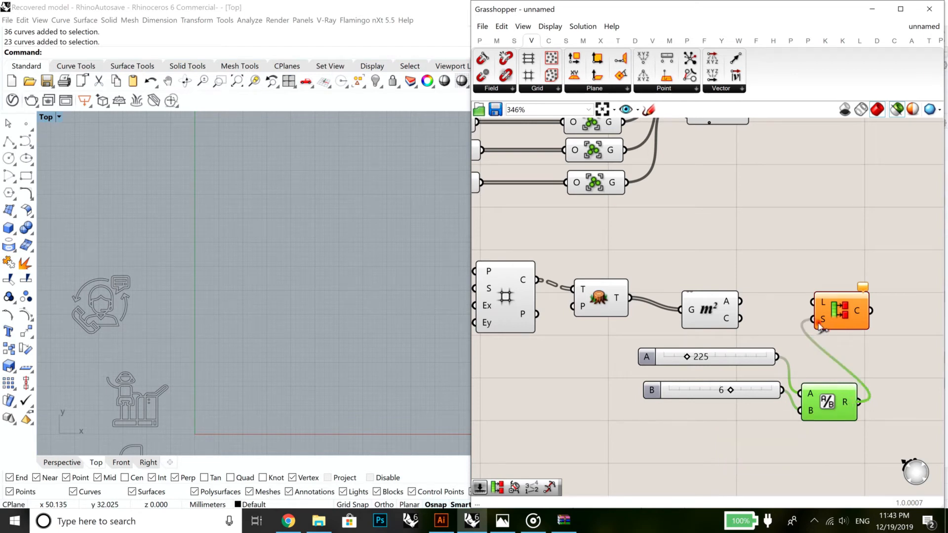
drag(740, 318, 813, 302)
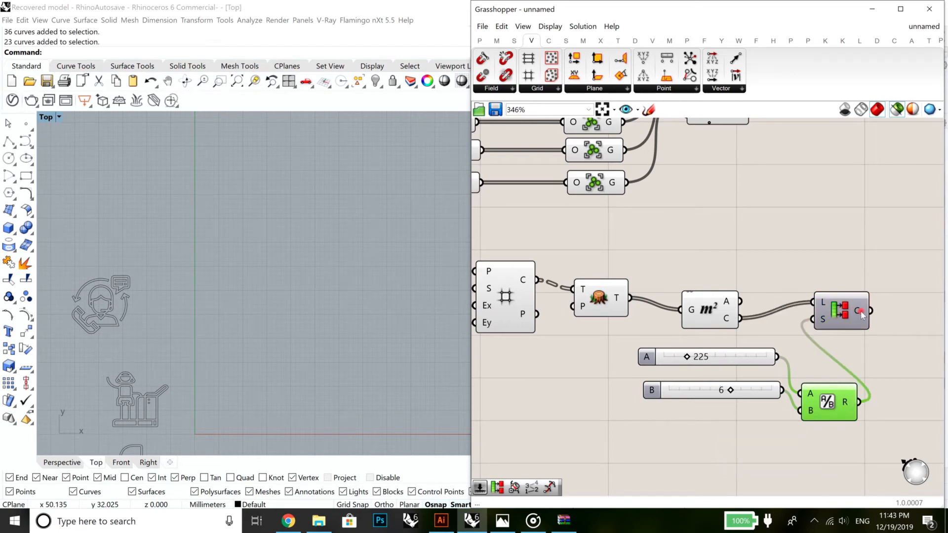
Compare the branches of the Partition List chunks with those of the Graft Tree output and preview the icons with the centroids
mouse_move(862, 315)
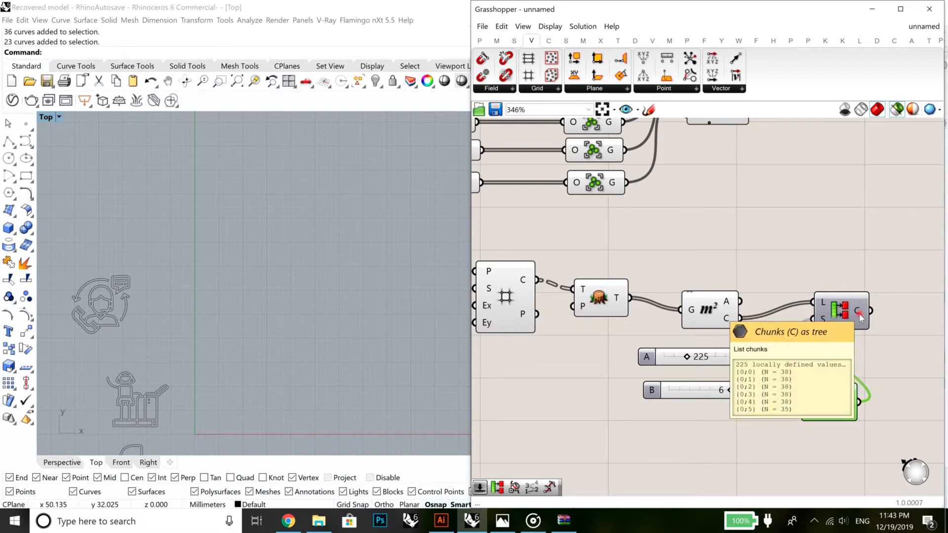
right_drag(804, 306, 579, 348)
right_drag(666, 321, 759, 384)
scroll(759, 384, down, 1)
mouse_move(749, 199)
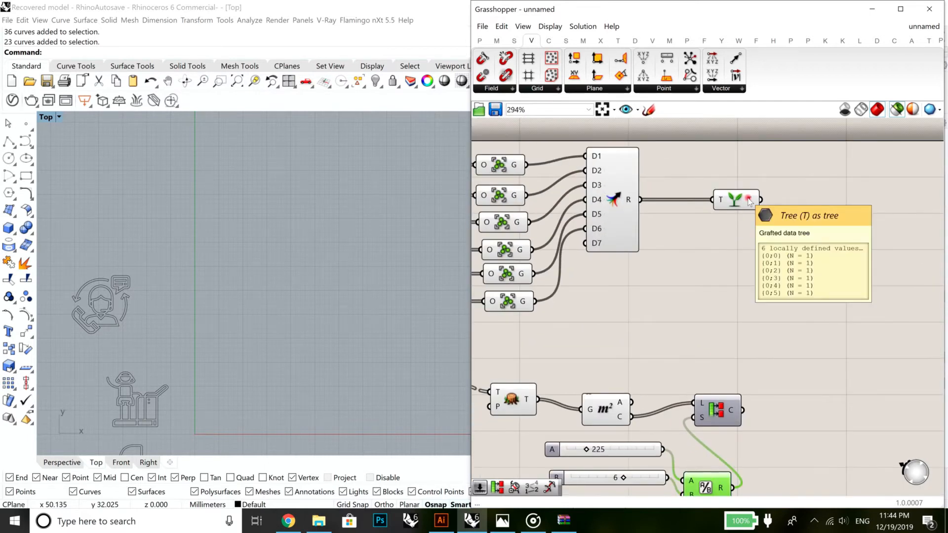
right_drag(811, 358, 801, 298)
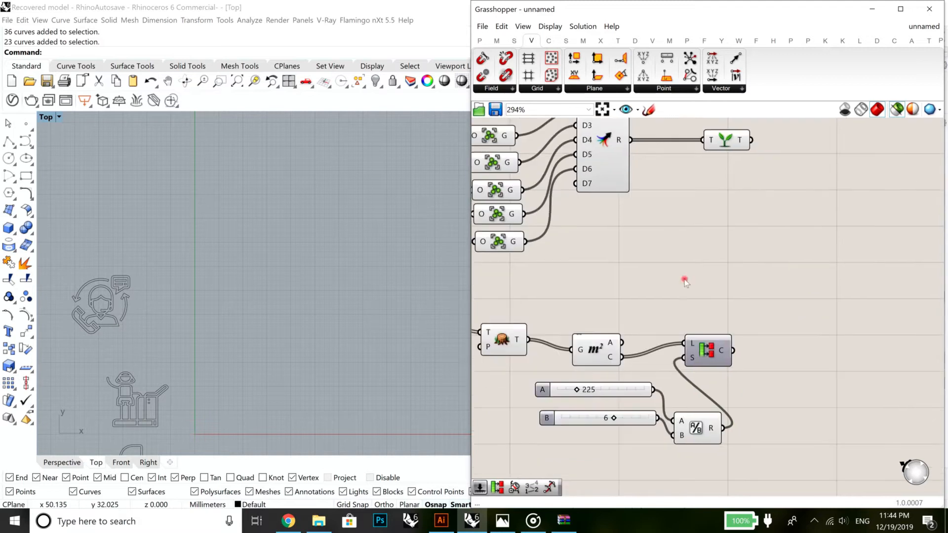
drag(766, 398, 719, 128)
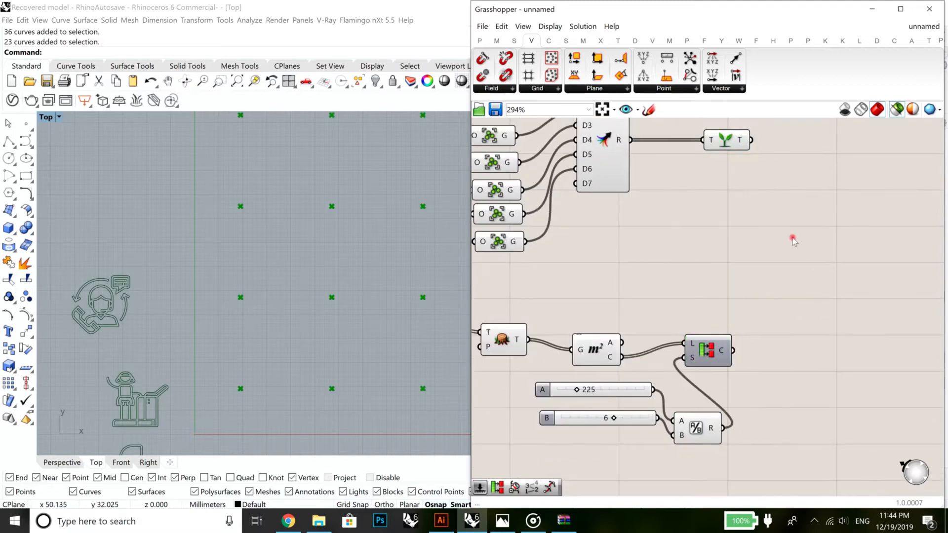
Add an Orient component beside the Partition List and check its inputs
double_click(801, 258)
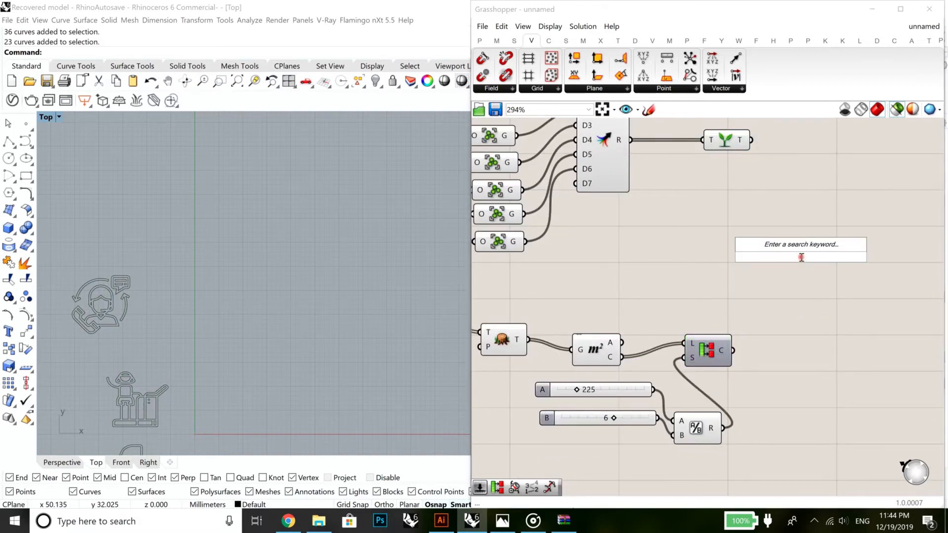
text(orient)
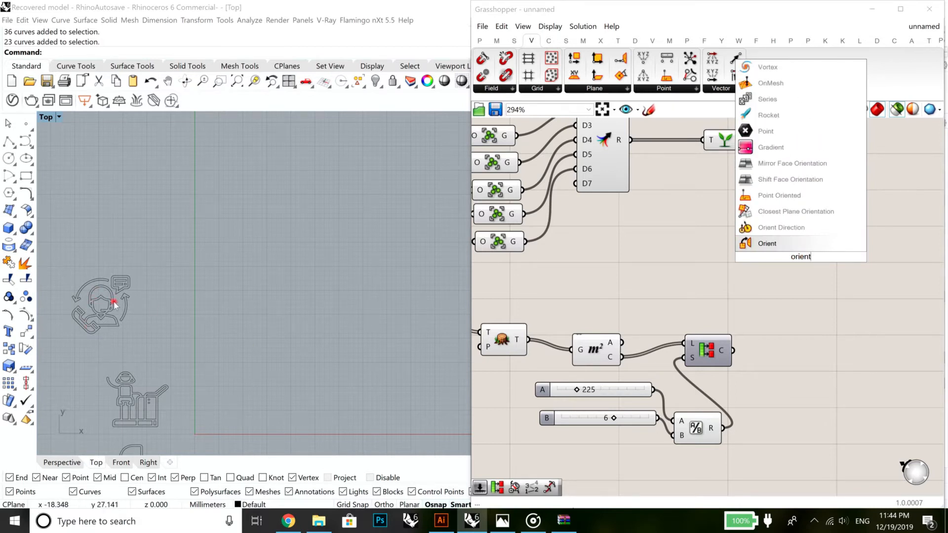
click(820, 247)
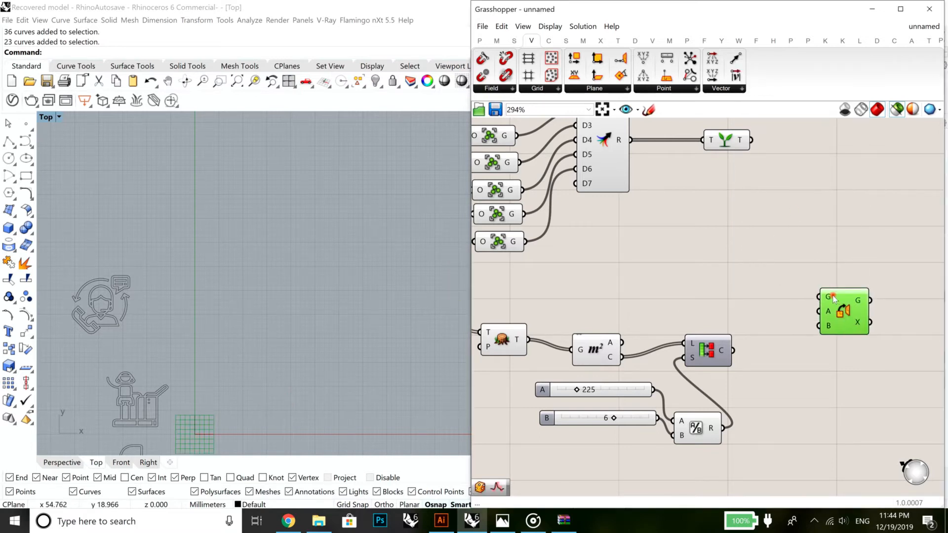
scroll(833, 298, up, 5)
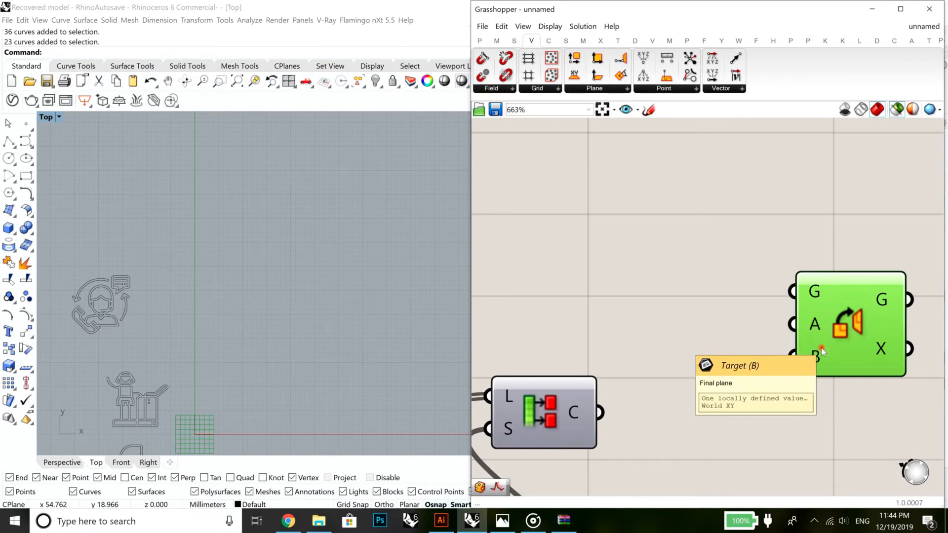
scroll(797, 291, down, 4)
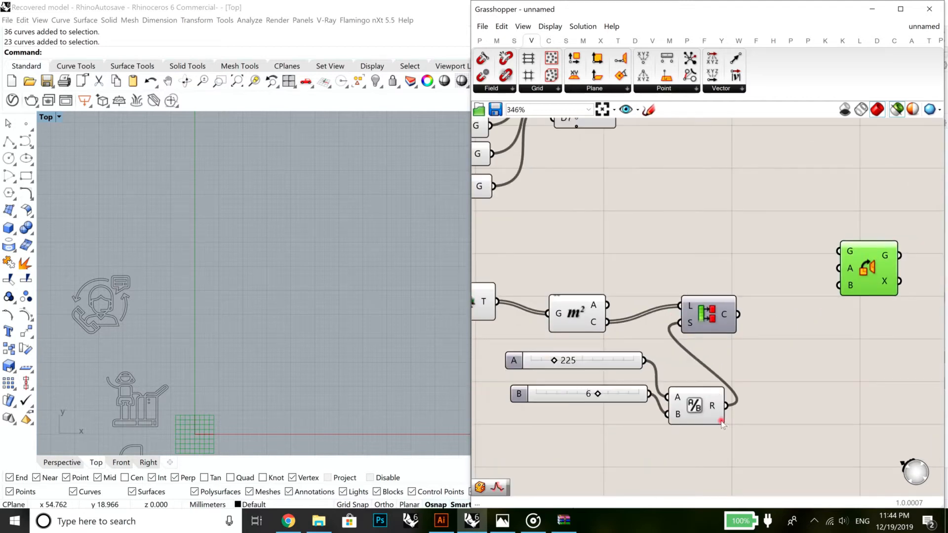
Move the Orient component higher and connect the Graft Tree output to its Geometry input
scroll(855, 284, up, 4)
right_drag(806, 257, 794, 356)
scroll(785, 365, down, 4)
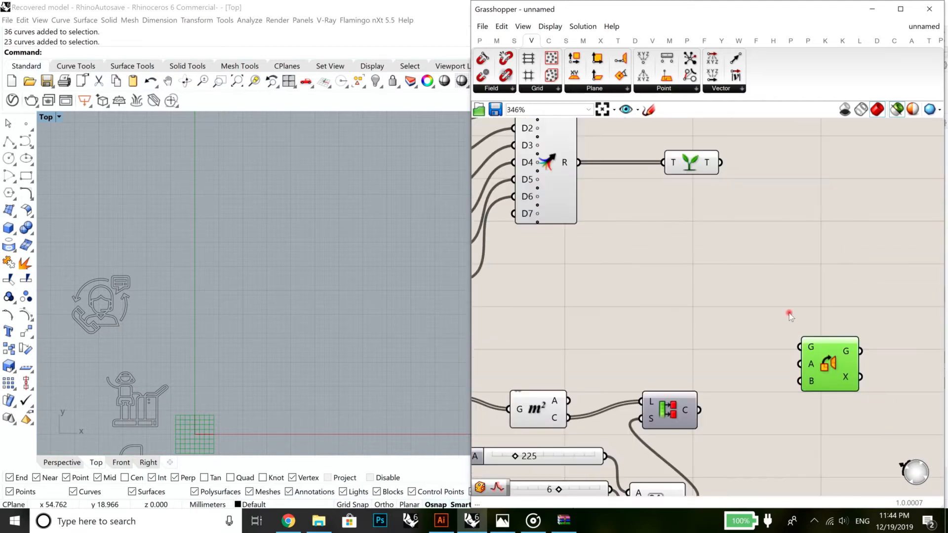
drag(826, 348, 820, 284)
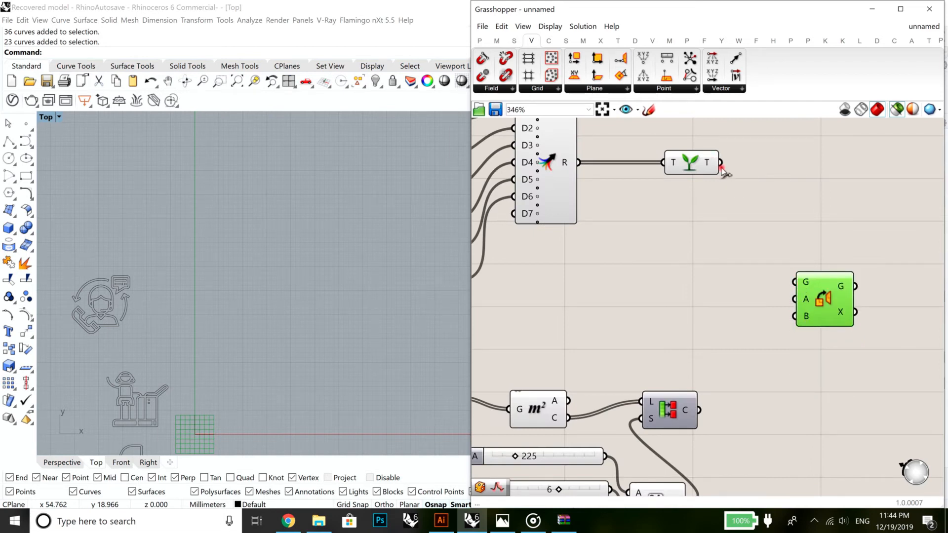
drag(719, 166, 794, 282)
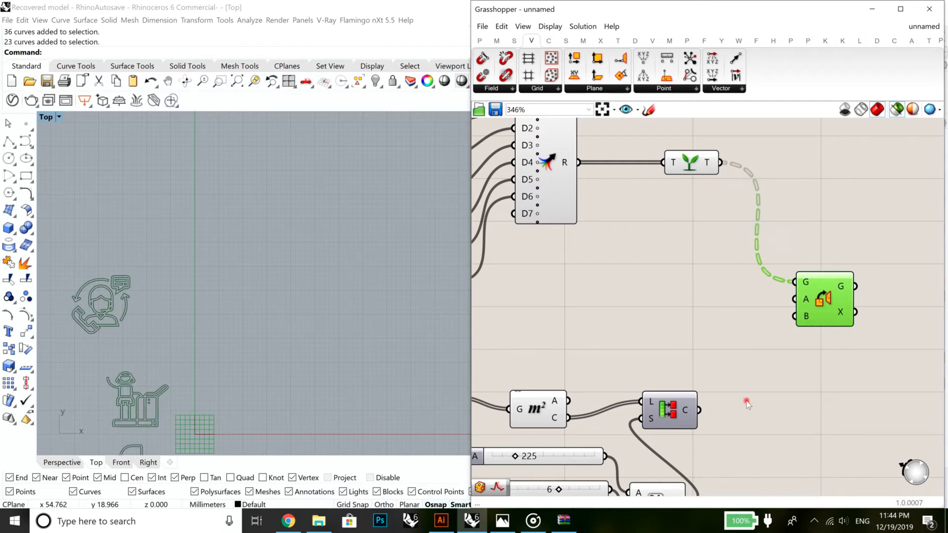
Inspect the branch lengths of the Partition List chunks and the Division result that sets them
scroll(683, 420, up, 3)
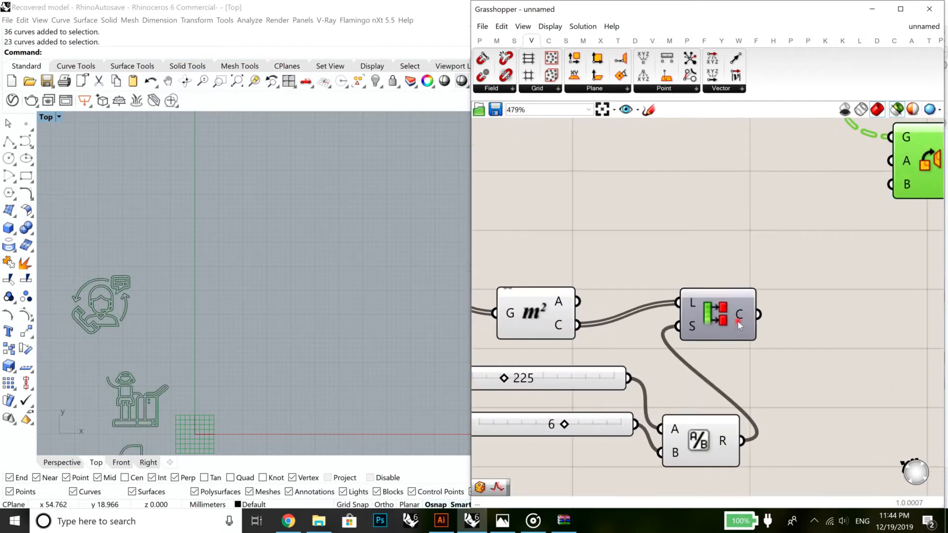
mouse_move(739, 324)
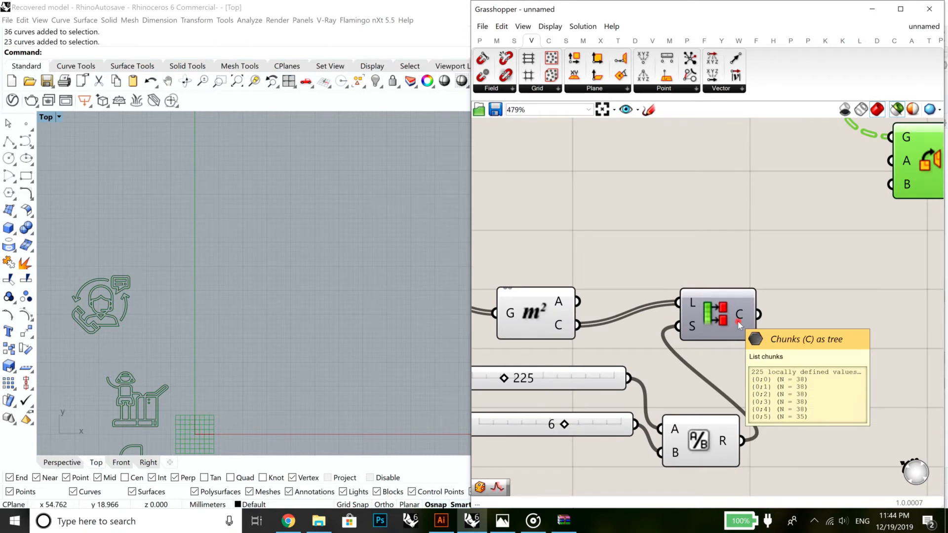
scroll(808, 329, up, 1)
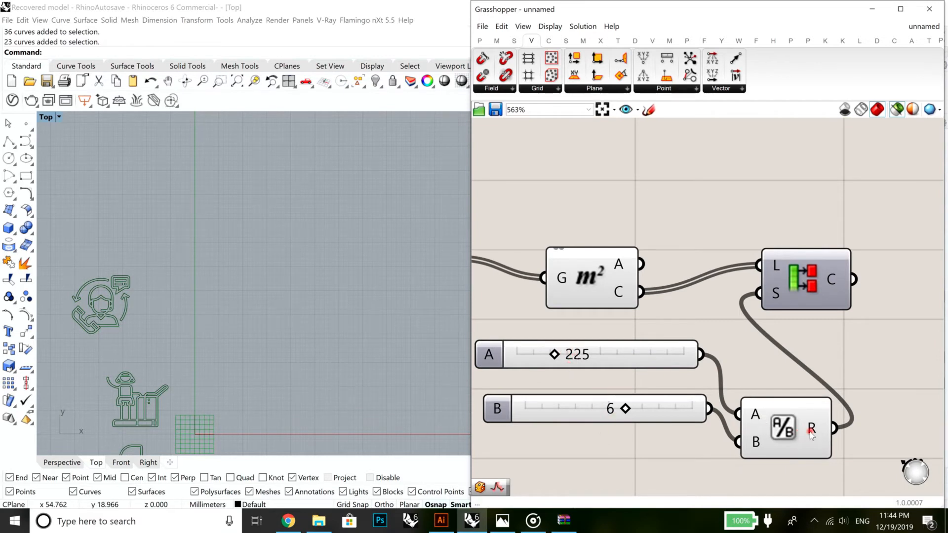
mouse_move(811, 434)
Try to connect the Partition List chunks to the Orient component's Target input
scroll(802, 340, down, 4)
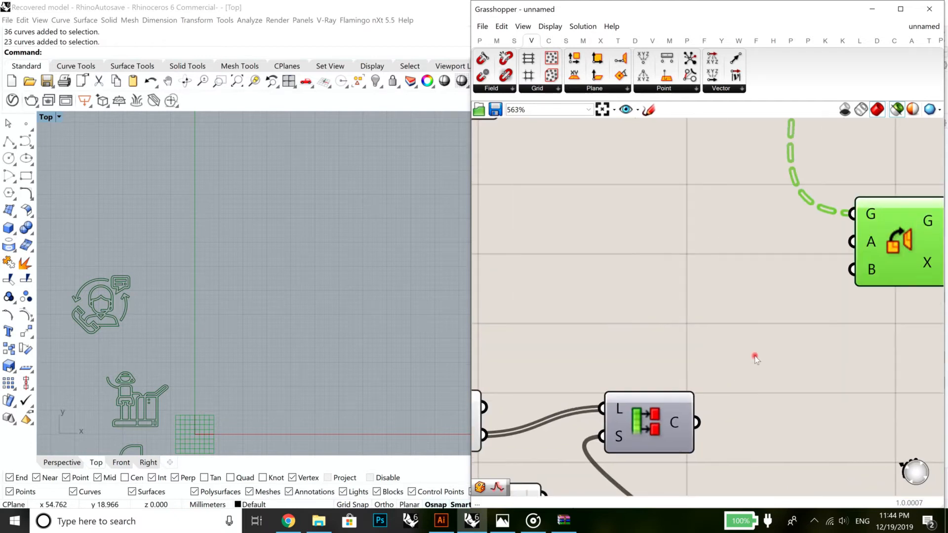
scroll(705, 392, up, 1)
drag(701, 396, 820, 295)
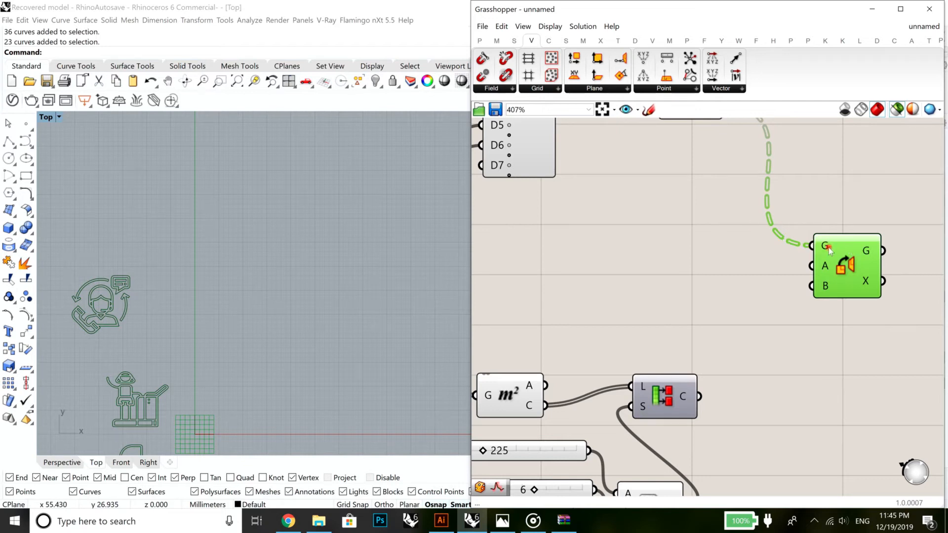
Nudge the Graft Tree component slightly up, and move the uppermost icon's curves slightly left and up in the Top viewport
right_drag(812, 262, 789, 339)
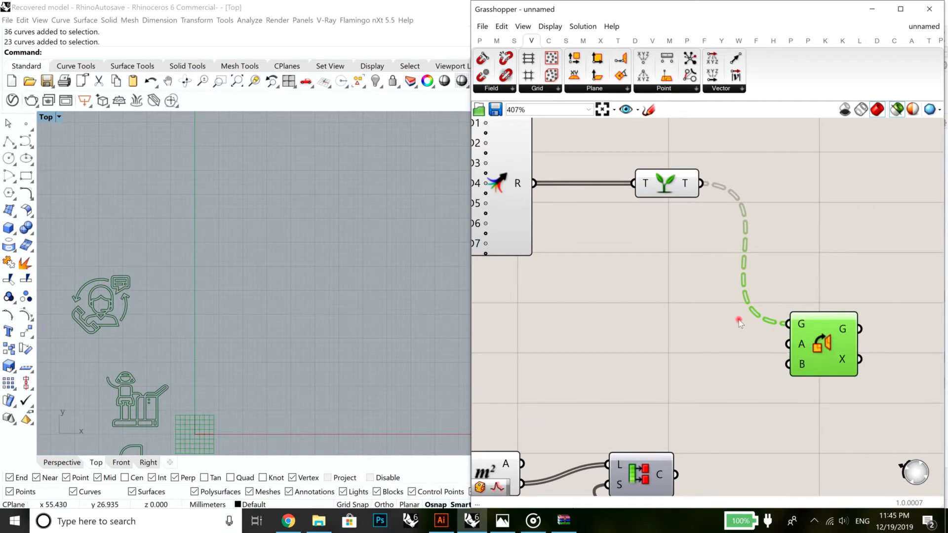
drag(677, 191, 675, 185)
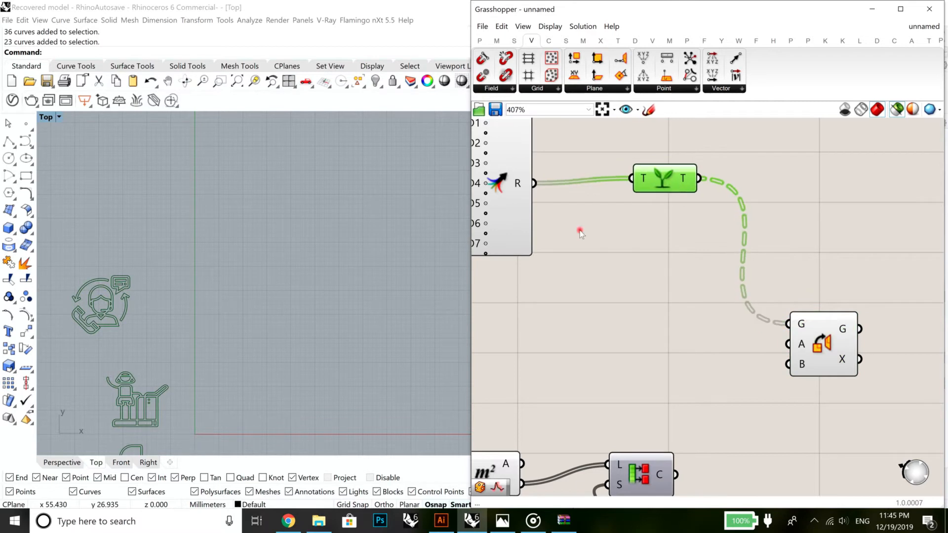
click(79, 299)
right_drag(170, 321, 214, 359)
drag(218, 385, 141, 275)
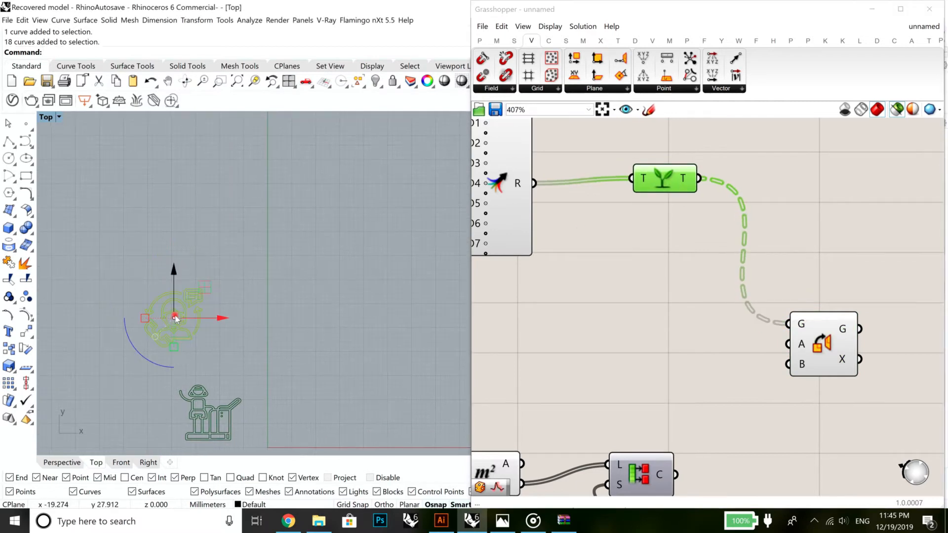
right_drag(324, 365, 315, 345)
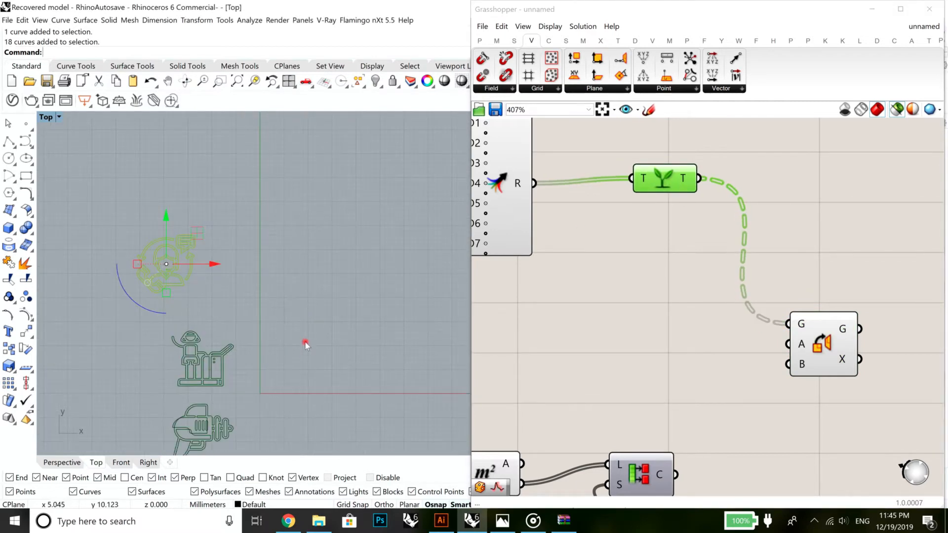
drag(177, 264, 148, 256)
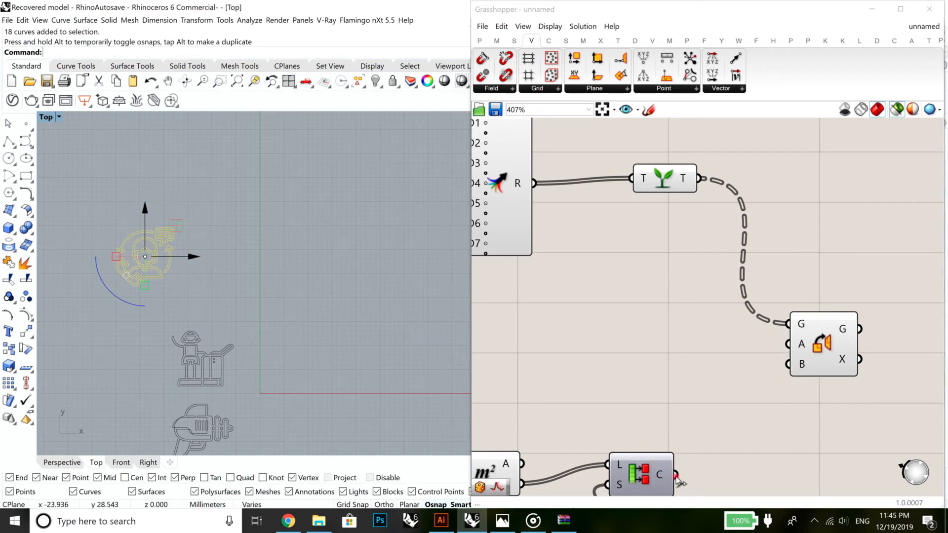
Connect the Partition List chunks to the Orient component's Target input, shift Graft Tree slightly left, and deselect the icon curves
drag(677, 477, 803, 352)
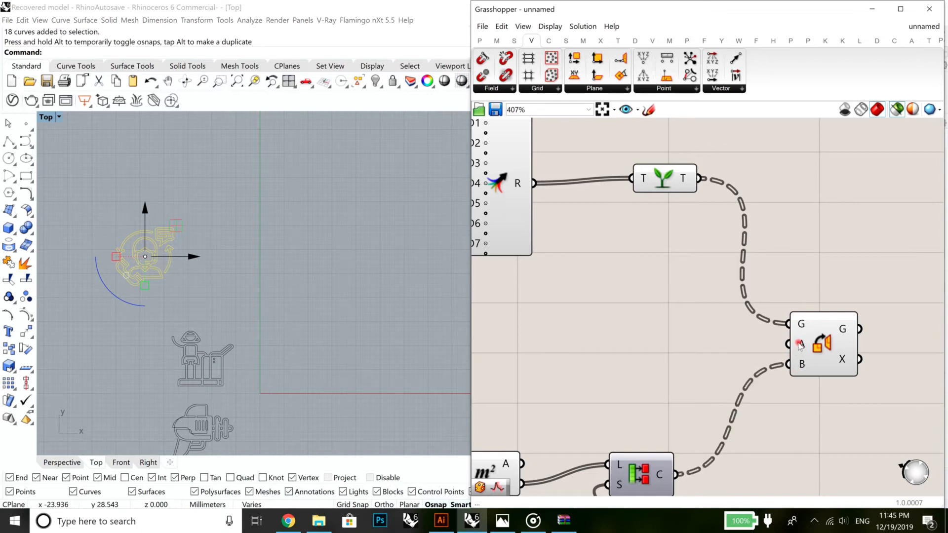
right_drag(684, 225, 583, 324)
drag(567, 279, 546, 277)
click(563, 247)
click(207, 268)
Add a Bounding Box component above the Graft Tree wire and connect the Graft Tree output to its Content input
right_drag(139, 279, 355, 319)
scroll(266, 295, up, 6)
scroll(341, 284, up, 2)
right_drag(357, 281, 291, 313)
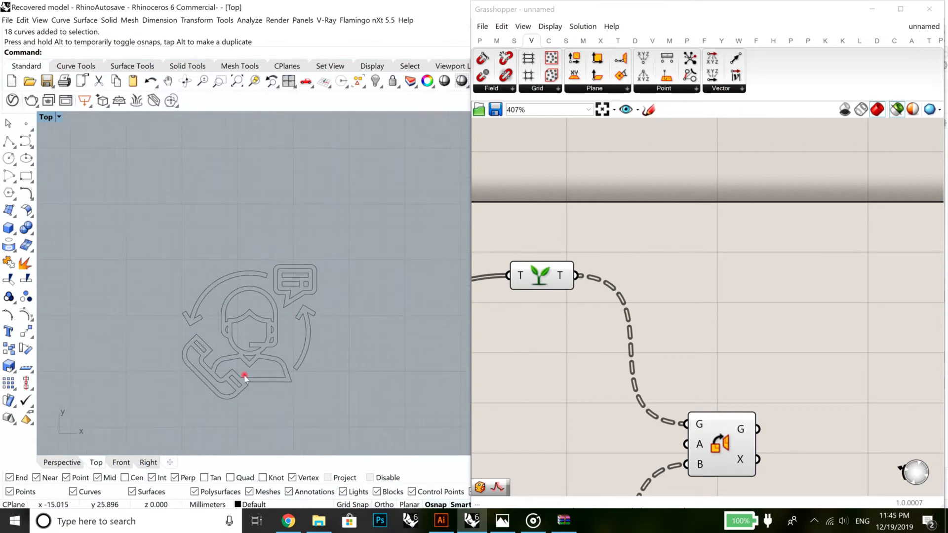
scroll(692, 321, down, 6)
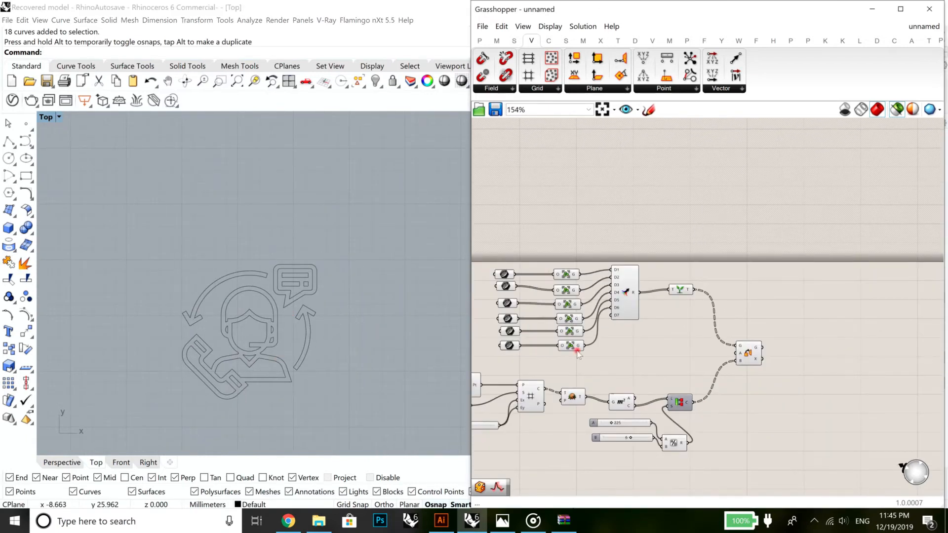
scroll(680, 290, up, 7)
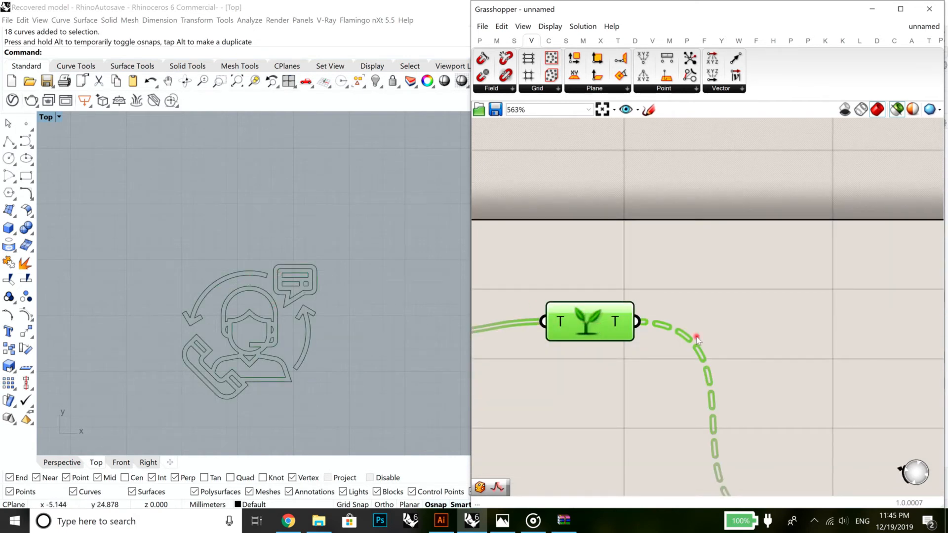
click(736, 262)
double_click(736, 262)
text(bou)
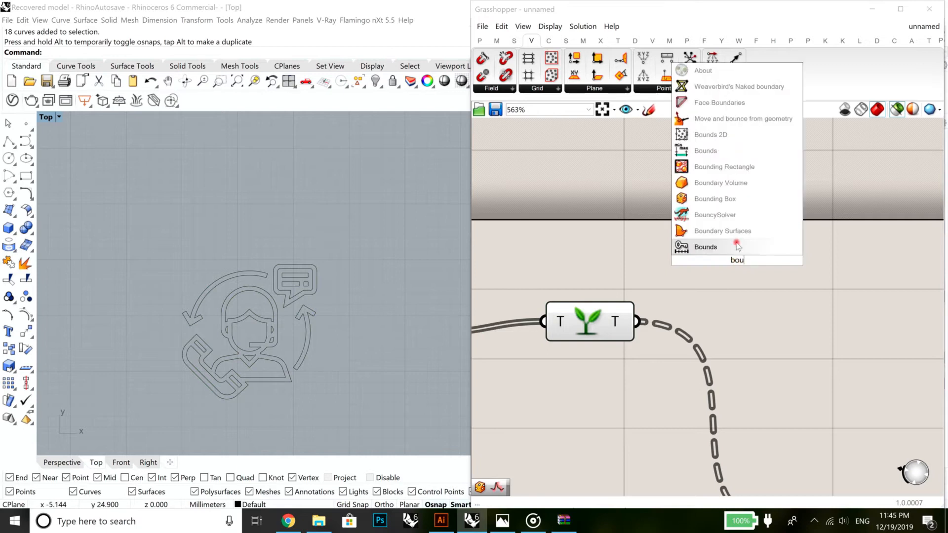
click(744, 200)
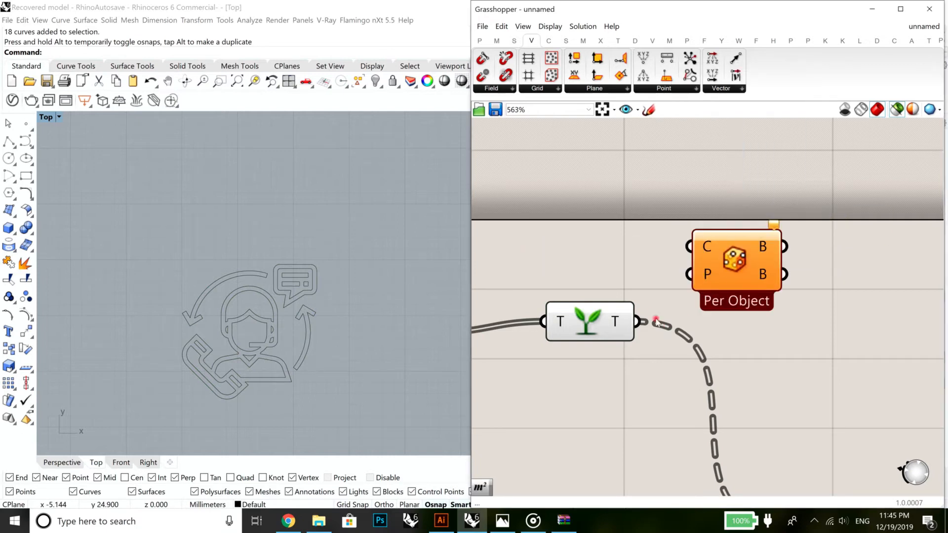
drag(642, 322, 690, 246)
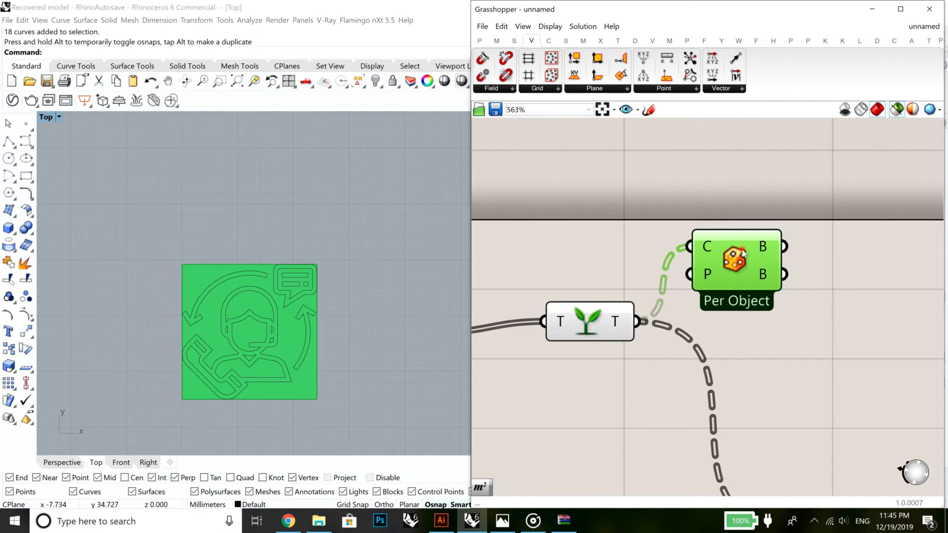
Add an Area component beside the Bounding Box and connect the Bounding Box's upper Box output to its Geometry input
double_click(830, 285)
text(are)
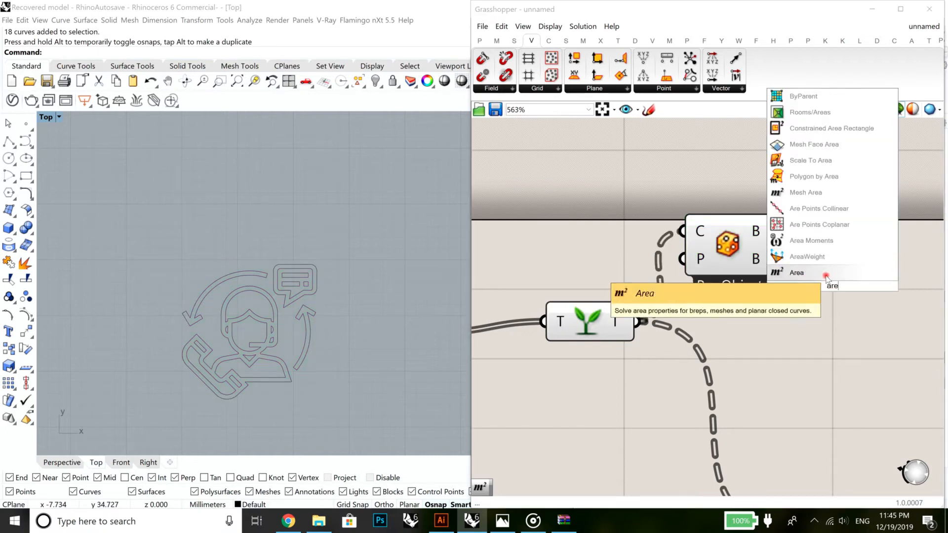
click(797, 273)
drag(778, 231, 816, 281)
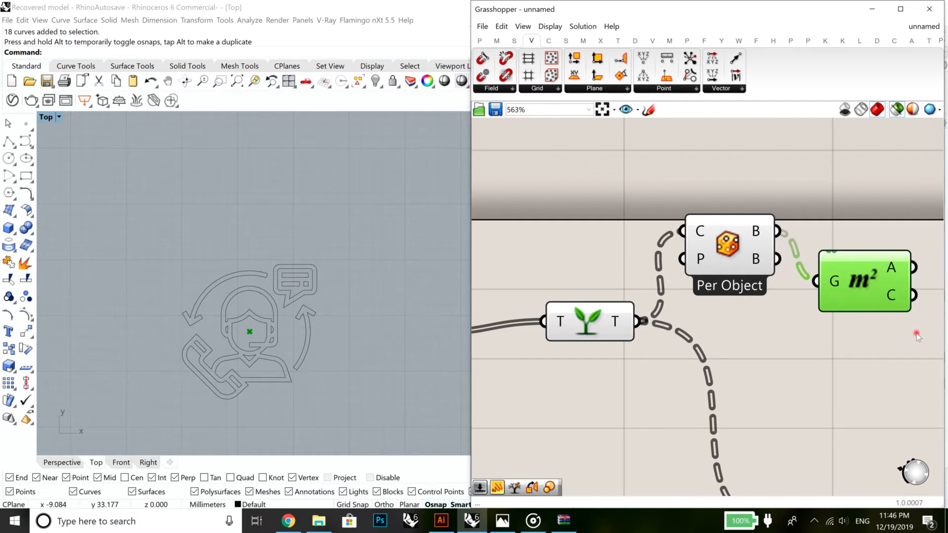
Connect the Area component's Centroid output to the Orient component's Source input
scroll(804, 311, down, 4)
drag(801, 290, 735, 426)
click(759, 423)
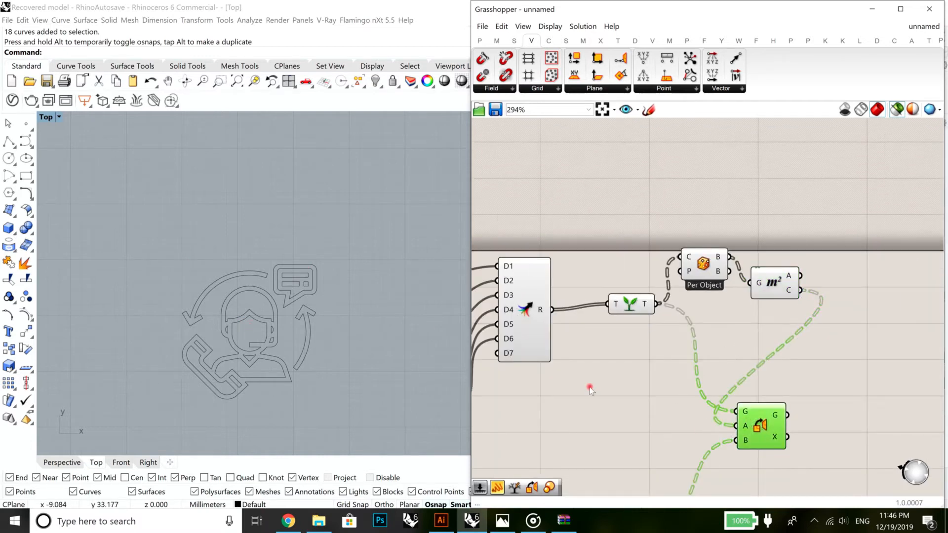
Inspect the branch structure of the icon centroids and compare it with the Orient component's inputs
scroll(345, 302, up, 3)
scroll(785, 350, up, 3)
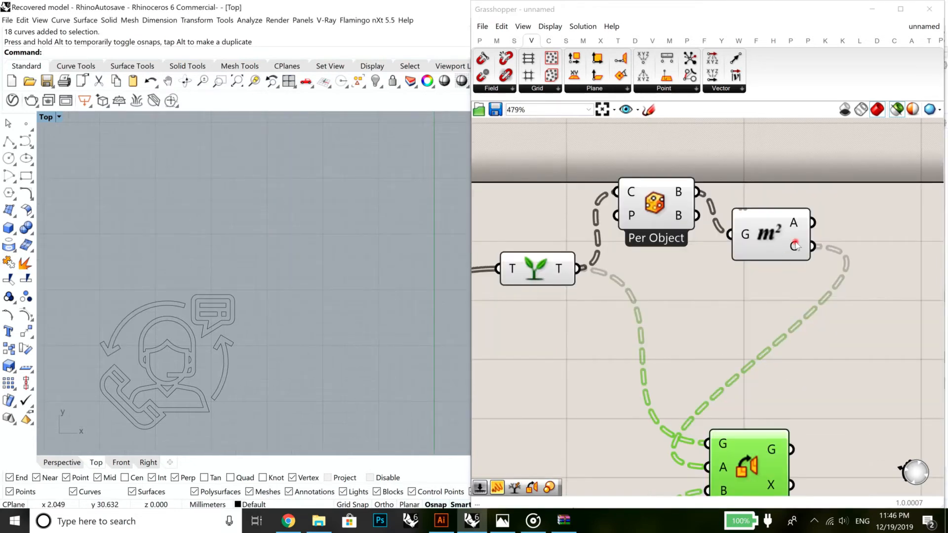
mouse_move(796, 245)
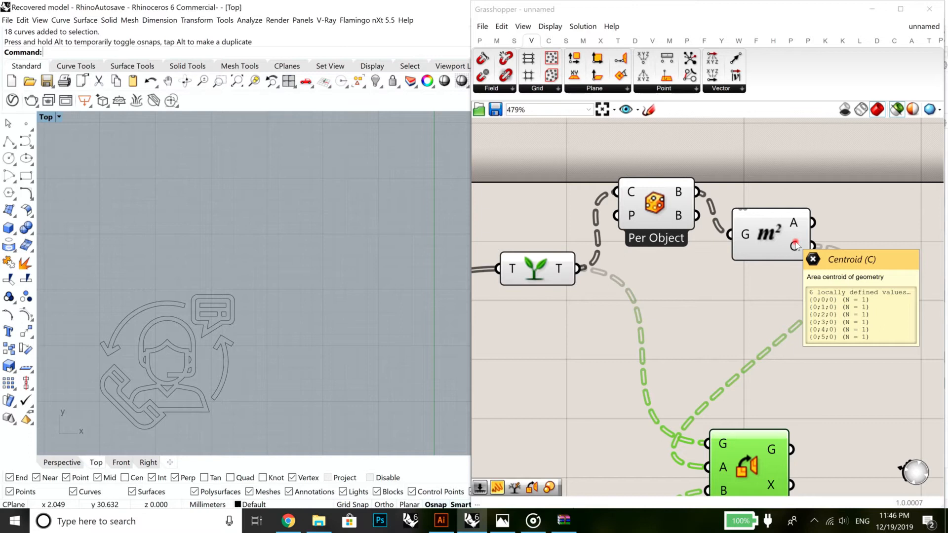
right_drag(767, 374, 802, 282)
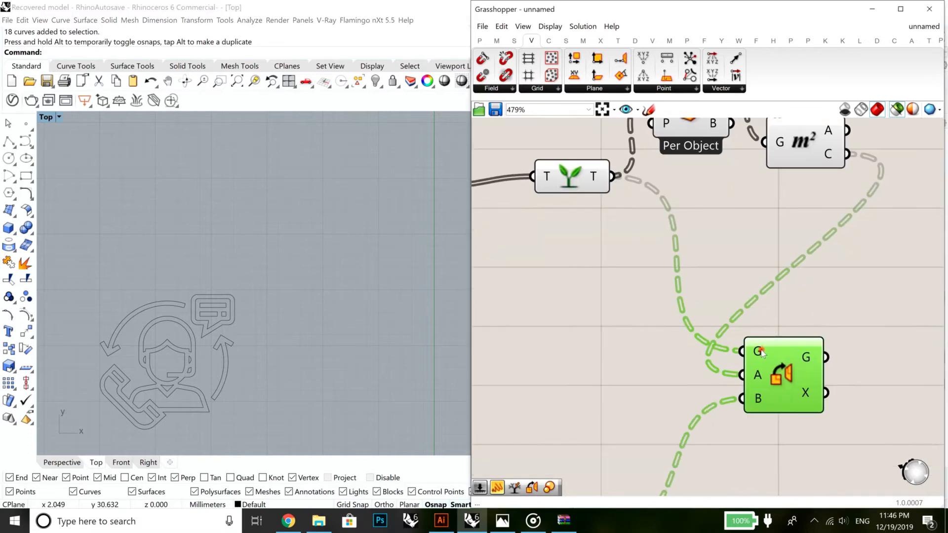
mouse_move(761, 405)
right_drag(761, 366, 727, 403)
Examine how the oriented icons are distributed over the grid cells in the Top viewport
right_drag(397, 299, 260, 326)
scroll(290, 333, down, 19)
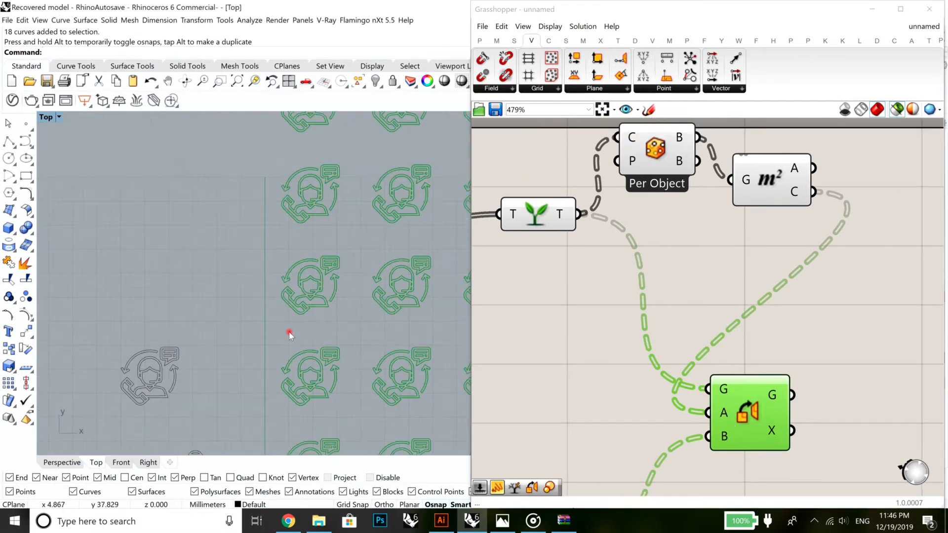
right_drag(298, 360, 313, 333)
scroll(312, 323, down, 4)
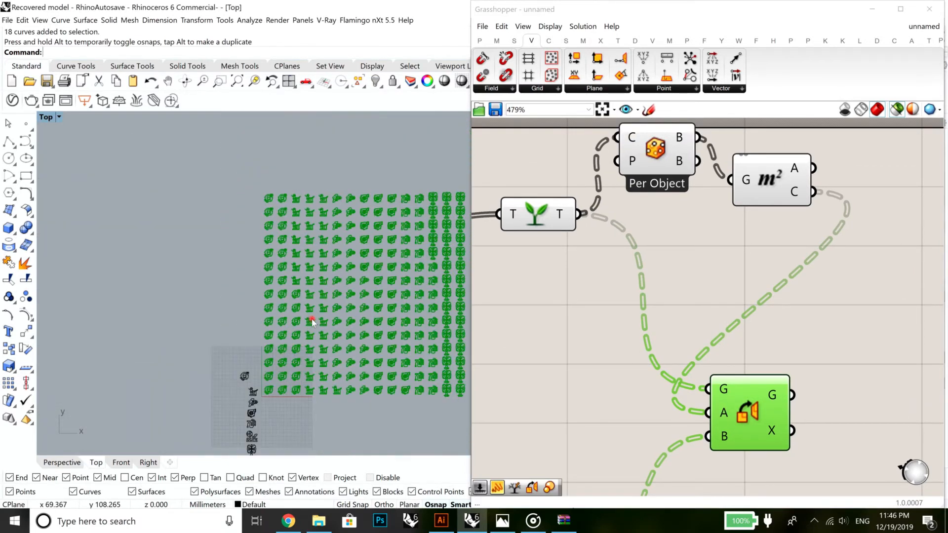
scroll(301, 312, up, 10)
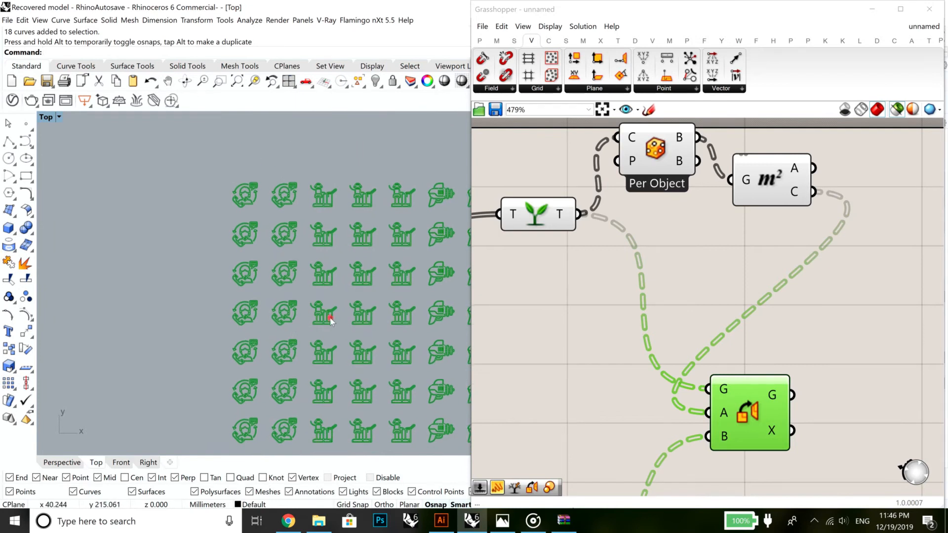
scroll(351, 298, up, 3)
scroll(223, 274, down, 5)
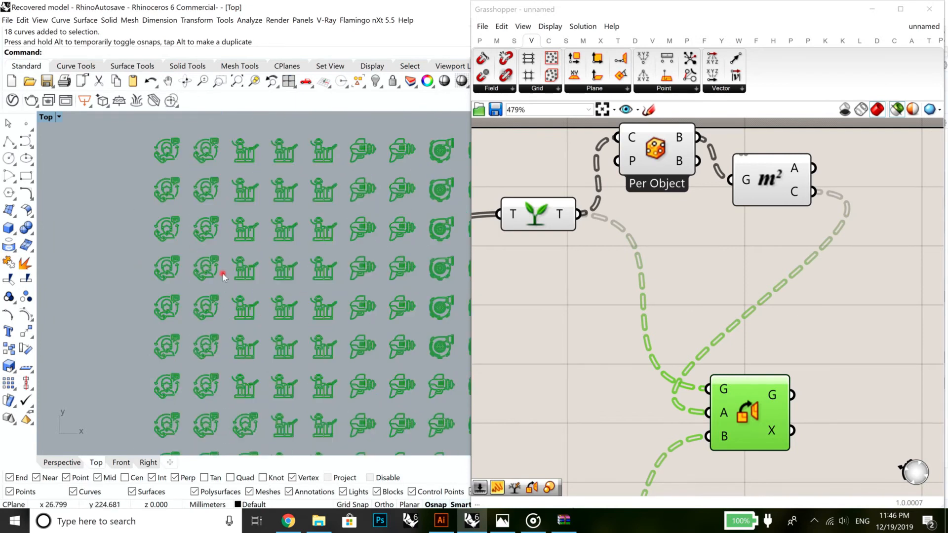
scroll(265, 317, down, 2)
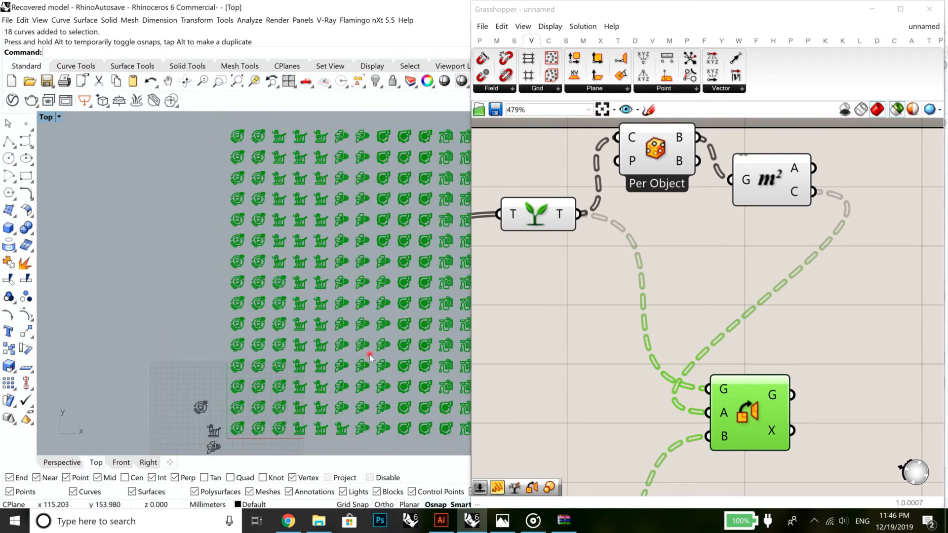
Examine the array of oriented icons in the Top view and the grid components feeding it in the definition
right_drag(410, 363, 216, 344)
scroll(316, 385, down, 4)
right_drag(255, 272, 338, 320)
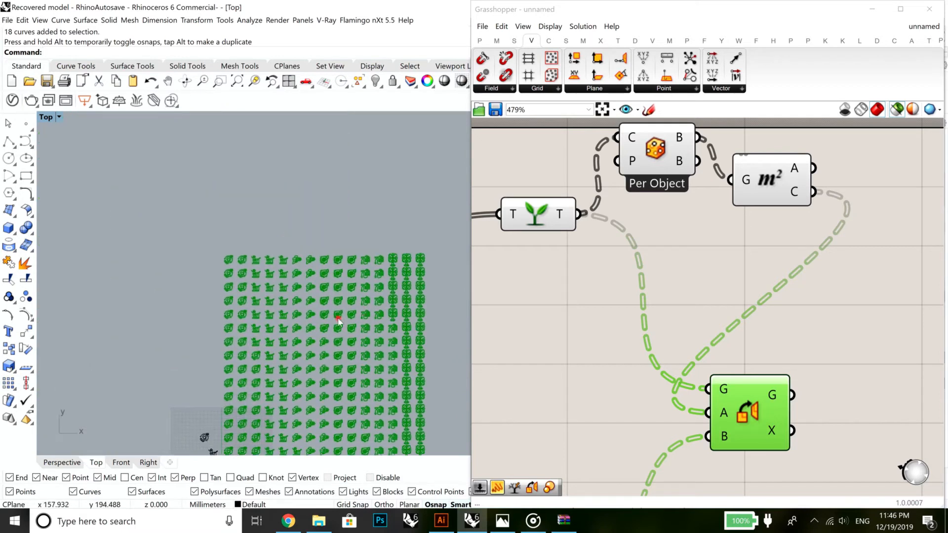
right_drag(643, 335, 702, 313)
scroll(697, 316, down, 4)
scroll(642, 326, up, 5)
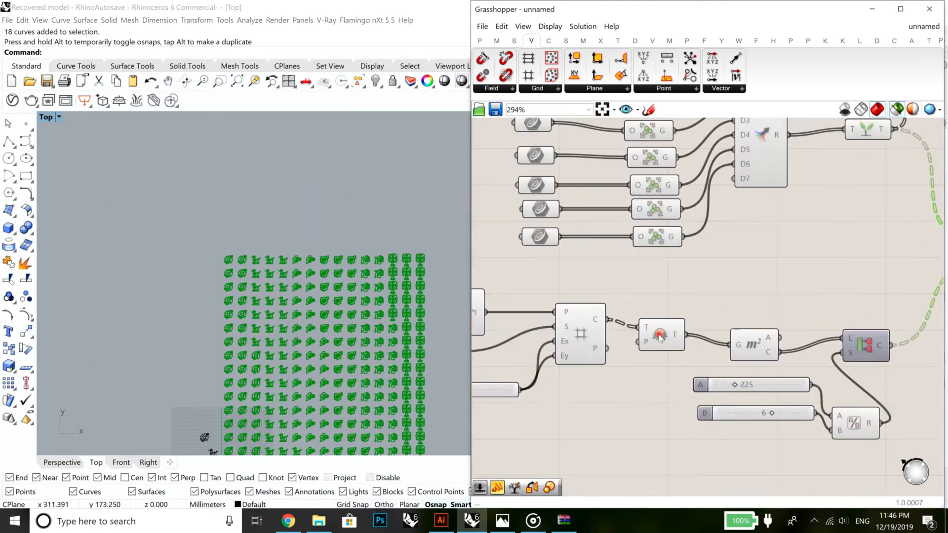
right_drag(315, 366, 365, 275)
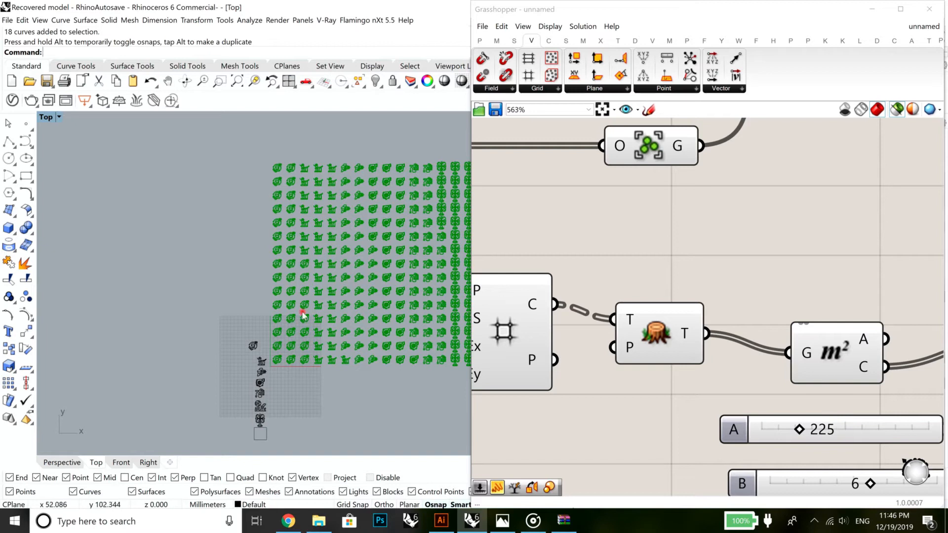
right_drag(362, 346, 239, 322)
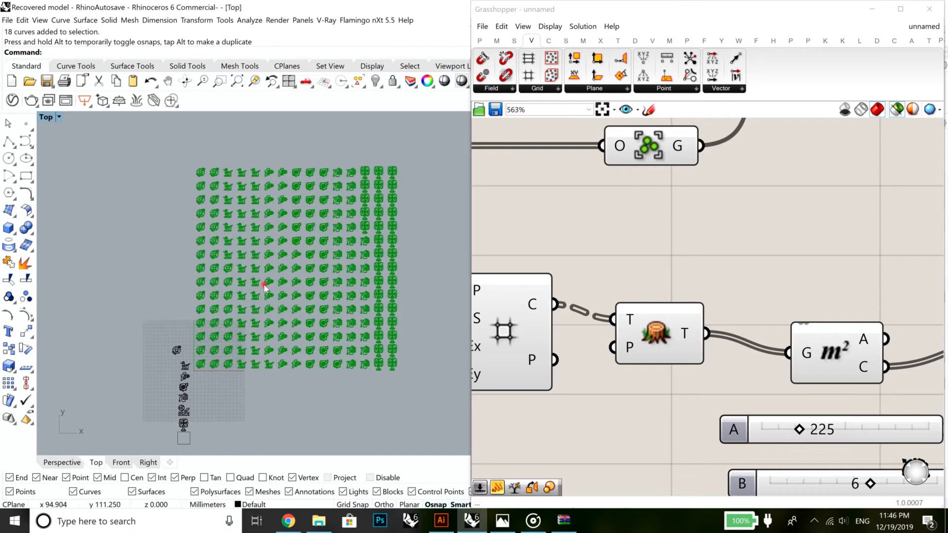
scroll(264, 287, up, 4)
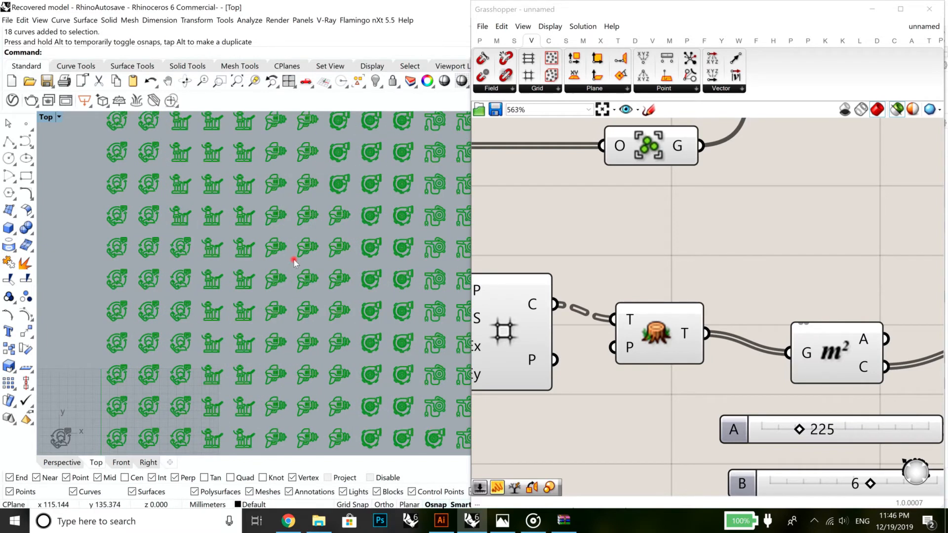
right_drag(294, 260, 252, 224)
right_drag(664, 356, 649, 328)
Preview the flattened grid cells, the partitioned points and the cell centroids, and inspect the partition size input
click(648, 316)
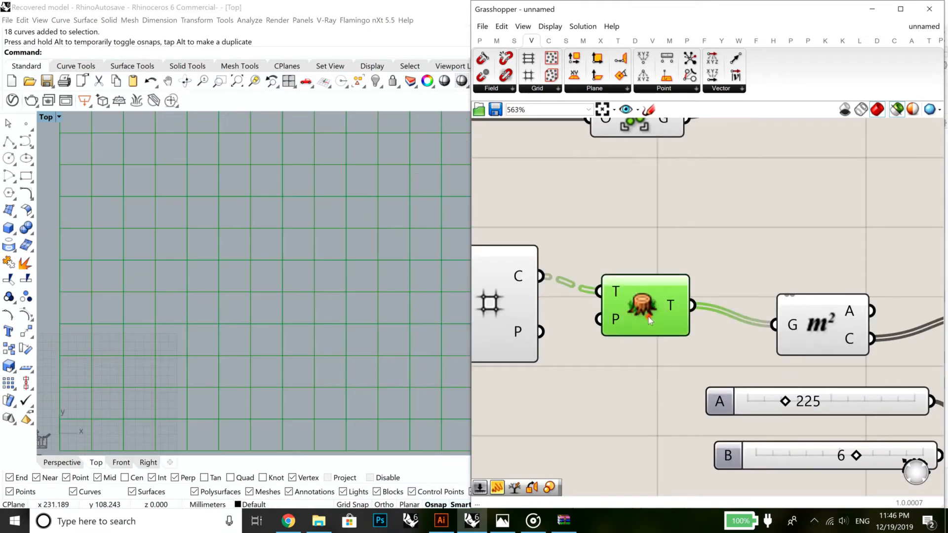
mouse_move(655, 282)
mouse_down()
mouse_move(662, 300)
mouse_move(652, 289)
mouse_up()
right_drag(797, 334, 683, 334)
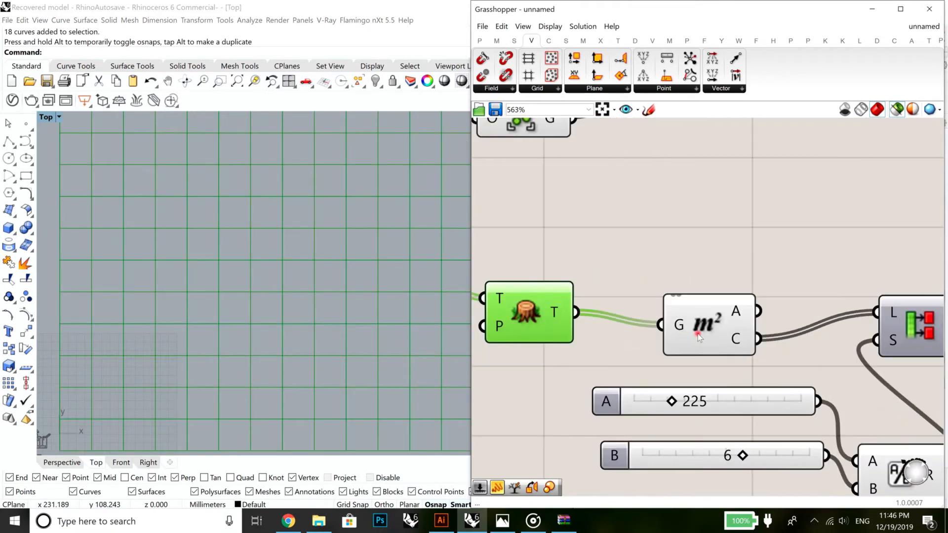
right_drag(747, 332, 662, 331)
click(844, 337)
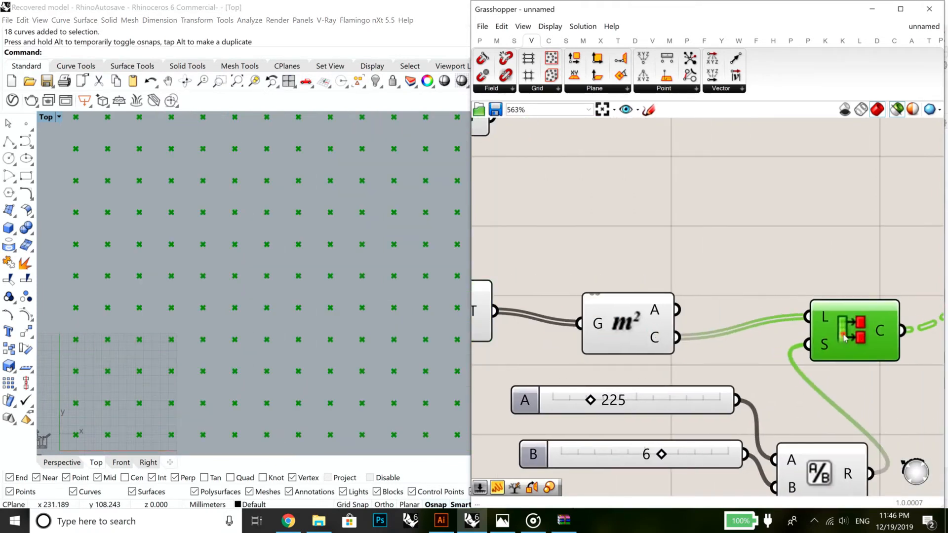
click(625, 333)
right_drag(775, 465, 767, 368)
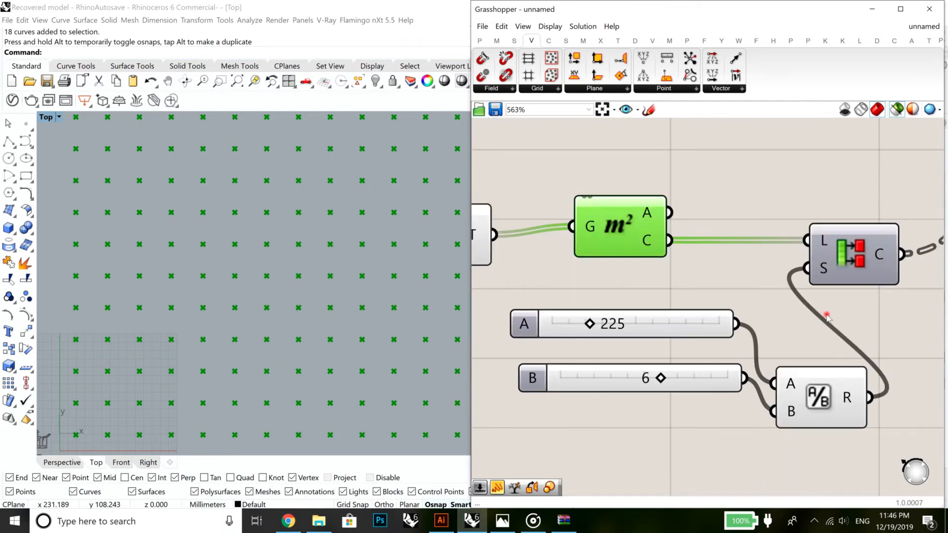
right_drag(822, 302, 809, 358)
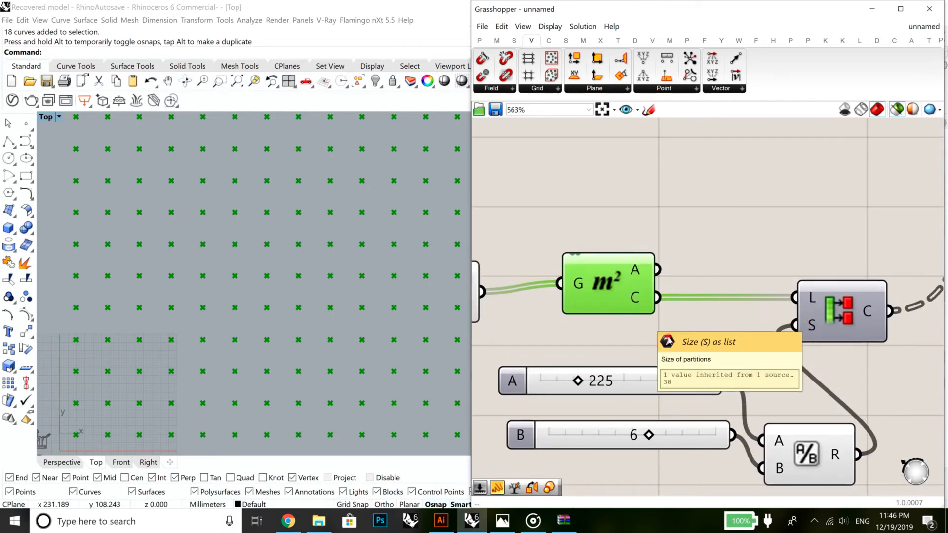
Examine the layout and column order of the centroid points across the whole grid in the Top view
right_drag(129, 330, 283, 328)
scroll(245, 429, down, 3)
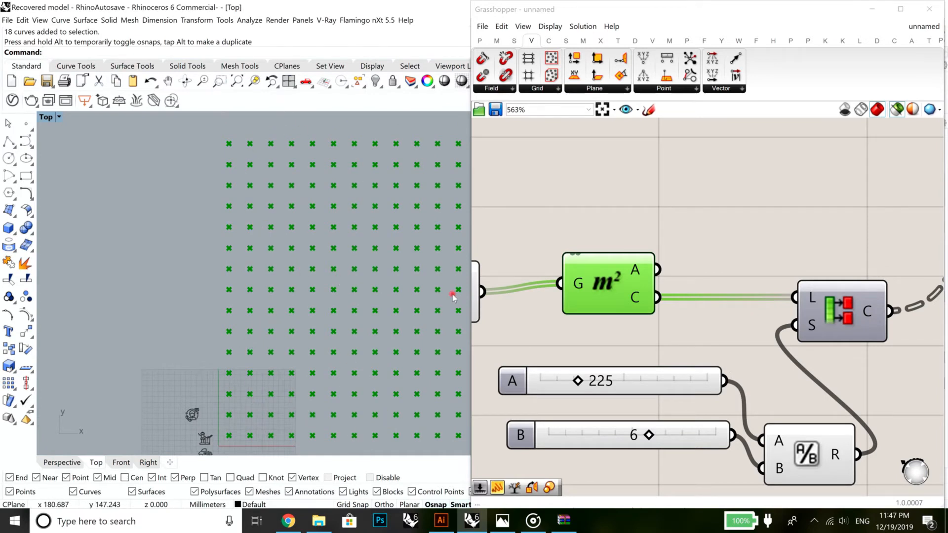
right_drag(639, 352, 628, 350)
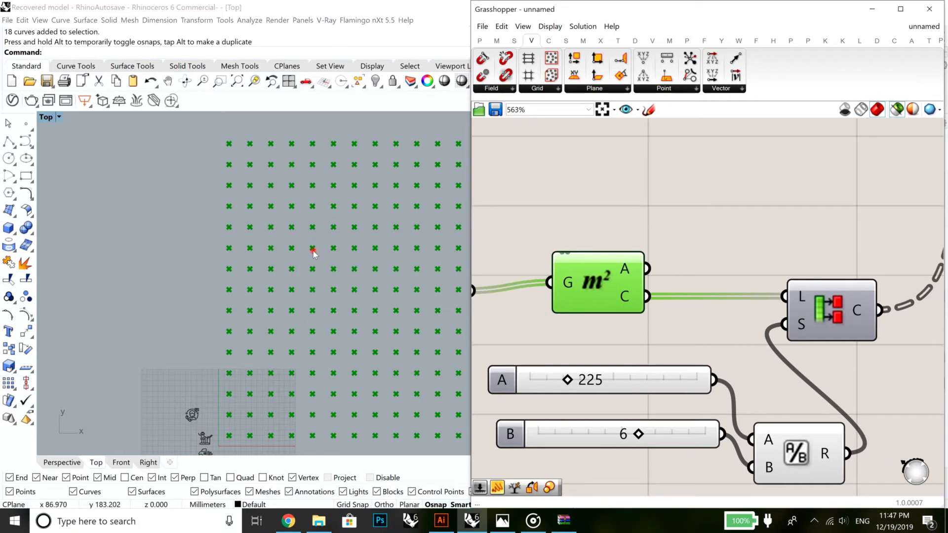
right_drag(336, 291, 260, 285)
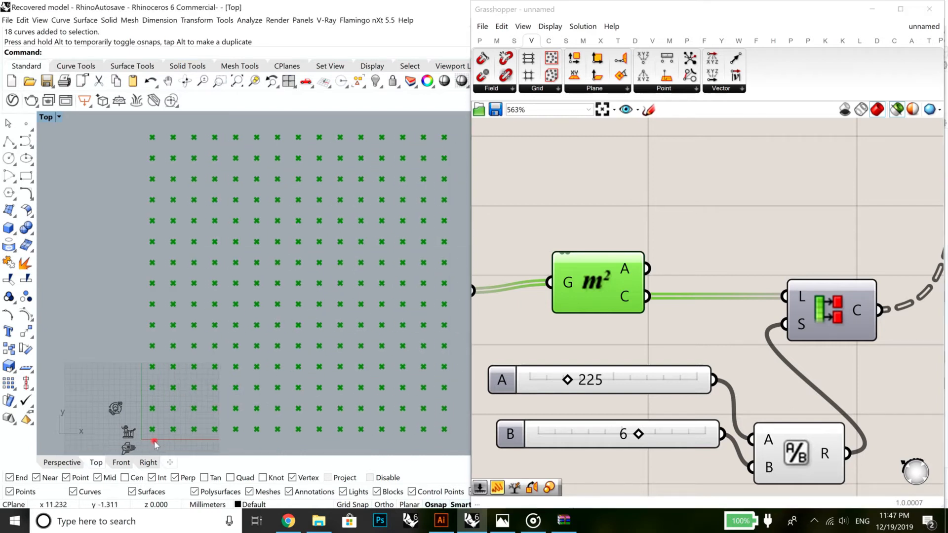
right_drag(153, 439, 178, 380)
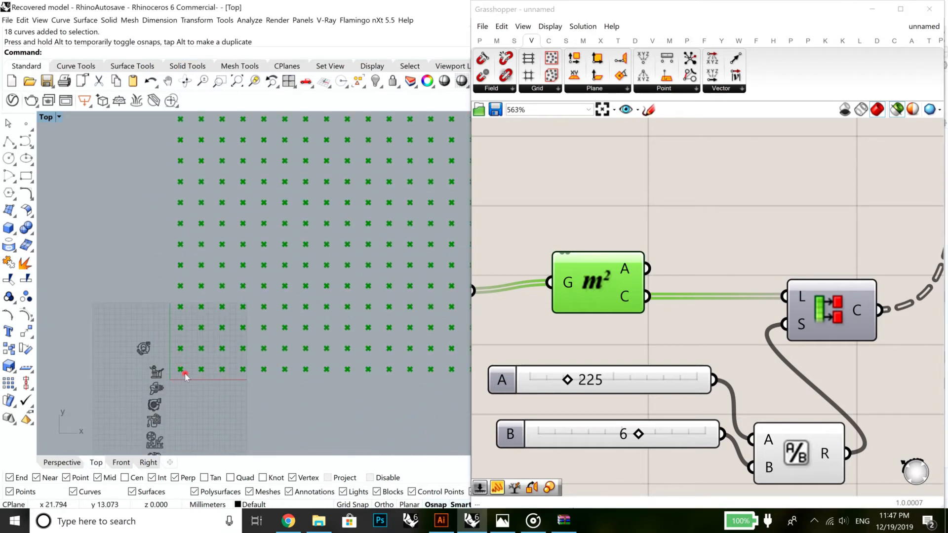
right_drag(186, 335, 182, 374)
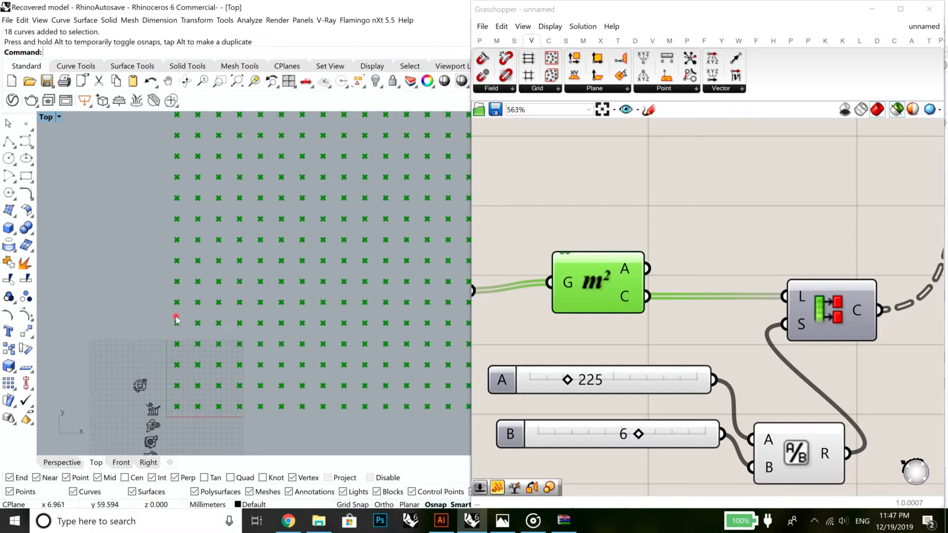
right_drag(191, 223, 195, 304)
right_drag(237, 182, 247, 46)
right_drag(212, 375, 213, 313)
right_drag(238, 217, 231, 342)
right_drag(207, 184, 207, 234)
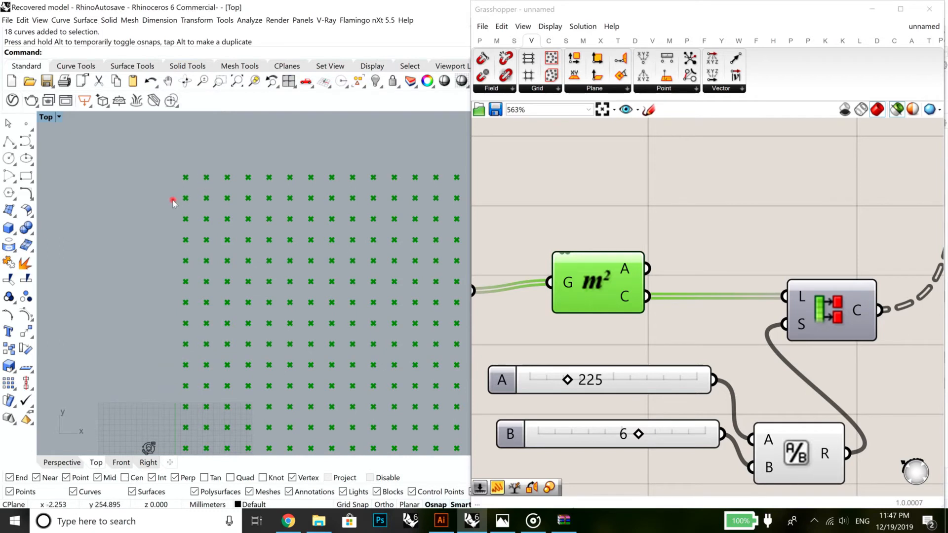
right_drag(230, 306, 250, 276)
scroll(250, 279, down, 8)
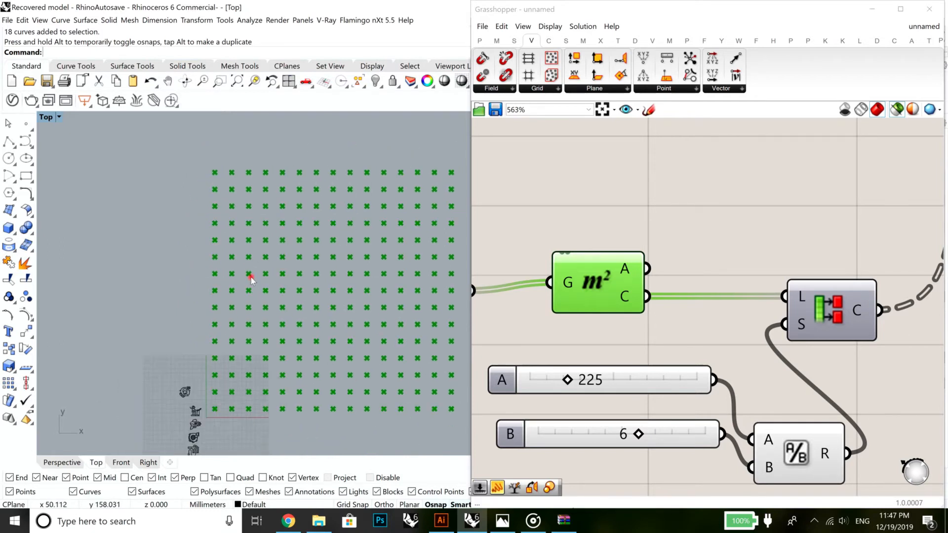
scroll(236, 281, up, 8)
right_drag(241, 310, 262, 268)
scroll(287, 373, up, 3)
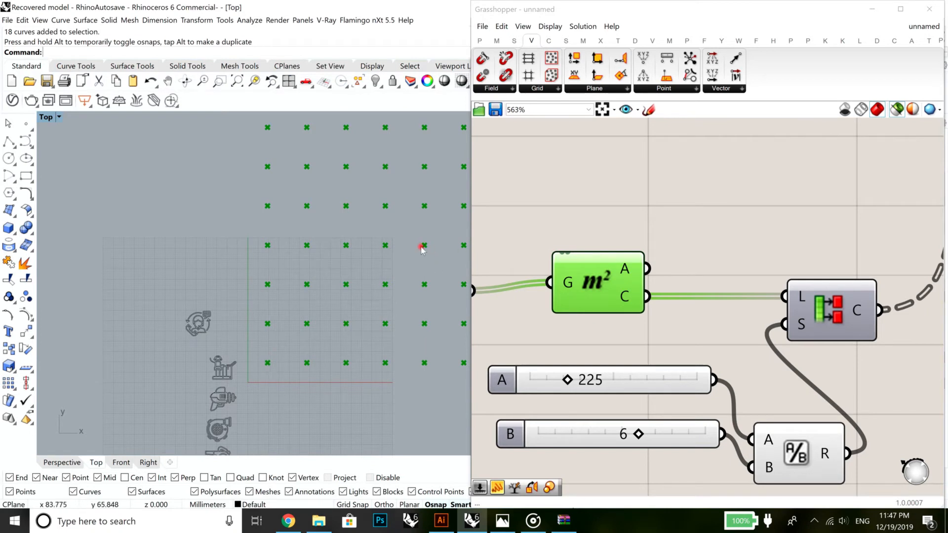
right_drag(447, 228, 230, 283)
scroll(306, 243, down, 6)
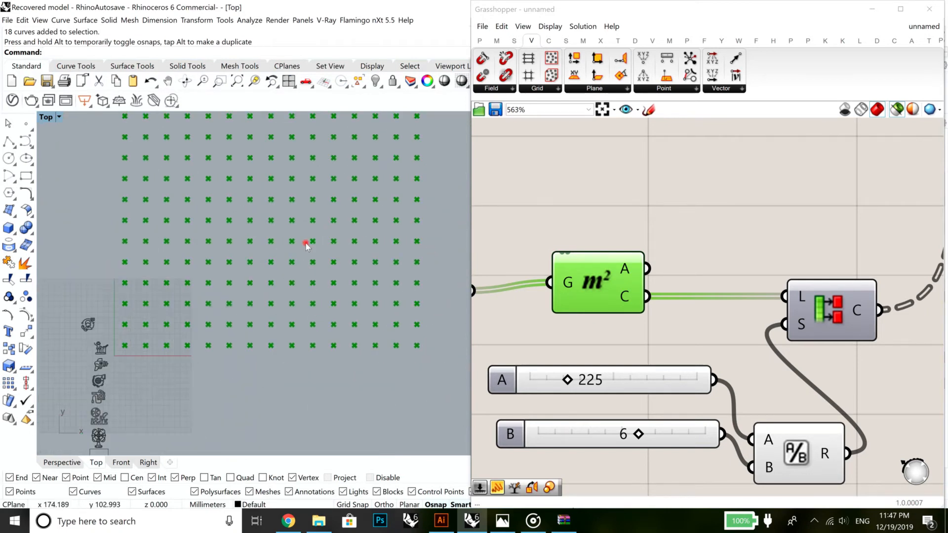
scroll(307, 244, down, 2)
Add a Jitter component above the wire into the Partition List and connect the Area centroids to its list input
right_drag(684, 282, 614, 293)
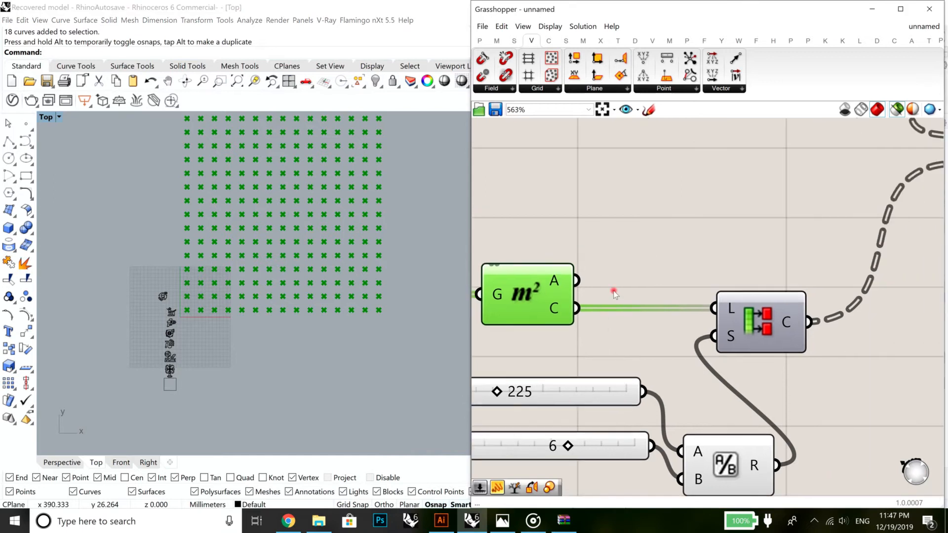
double_click(614, 293)
text(ji)
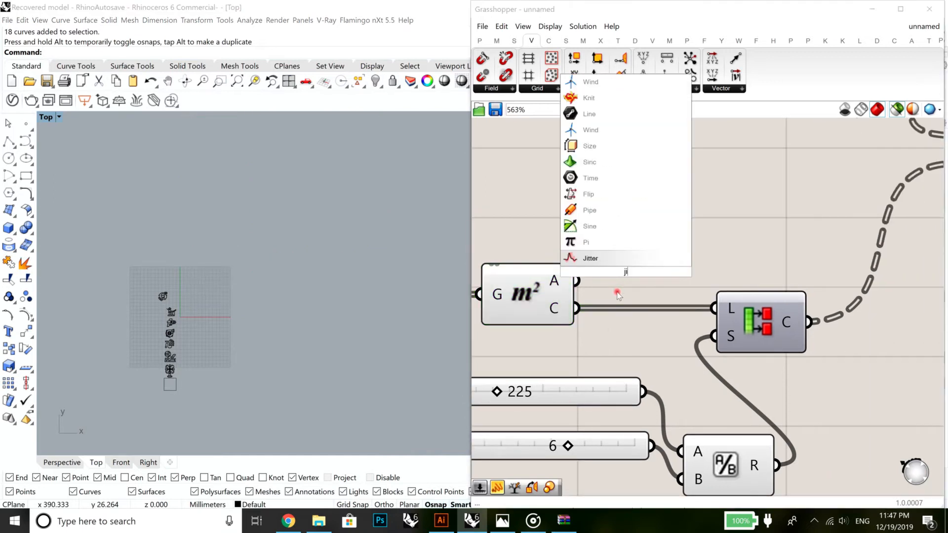
text(tt)
click(619, 260)
drag(621, 270, 681, 209)
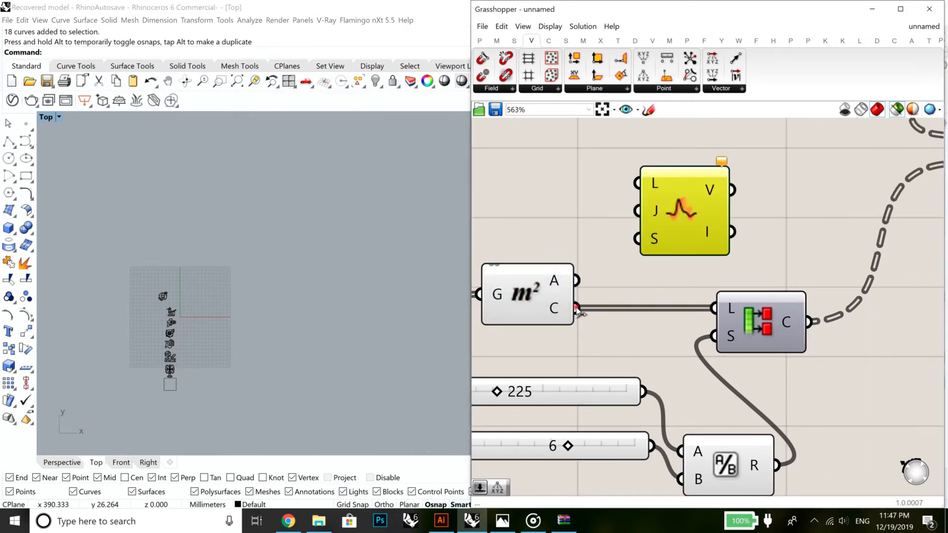
mouse_move(552, 308)
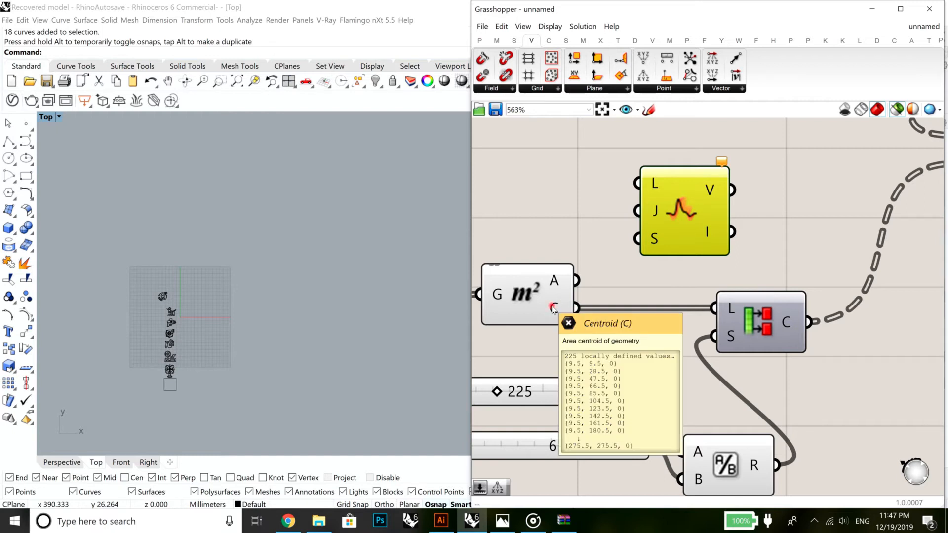
drag(552, 308, 690, 202)
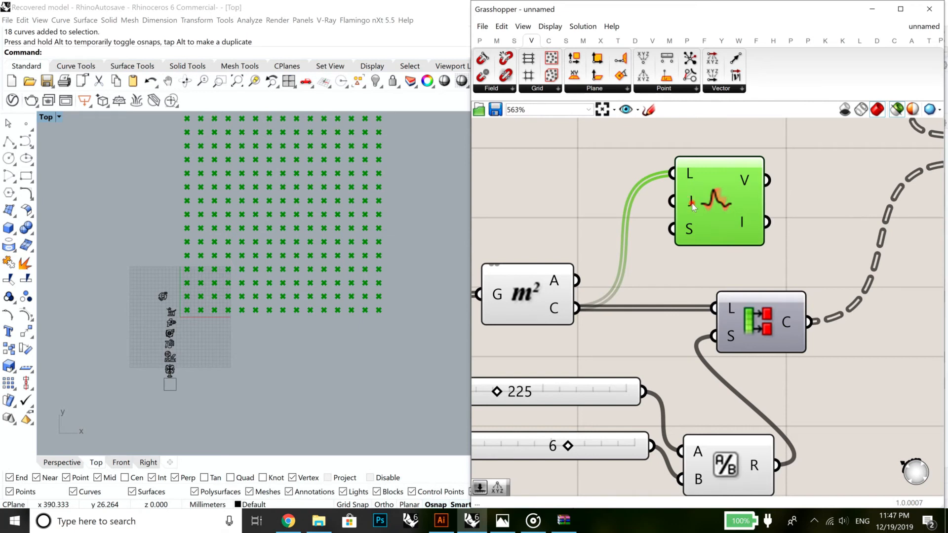
Create a number slider with value 5 and connect it to the Jitter's seed input
mouse_move(693, 206)
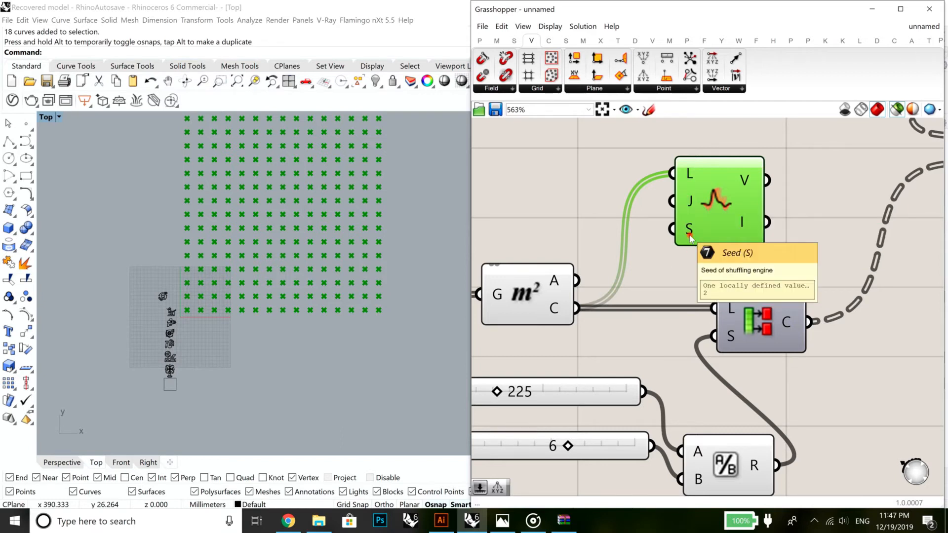
click(586, 224)
double_click(585, 222)
text(5)
key(Return)
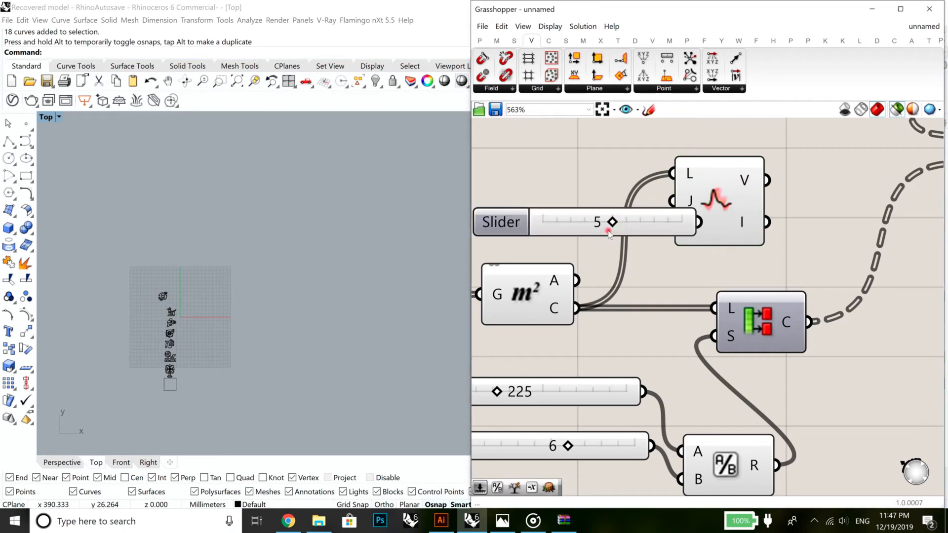
drag(630, 222, 572, 239)
drag(639, 239, 673, 228)
Create a number slider with value 0.11 and connect it to the Jitter's J input
double_click(612, 187)
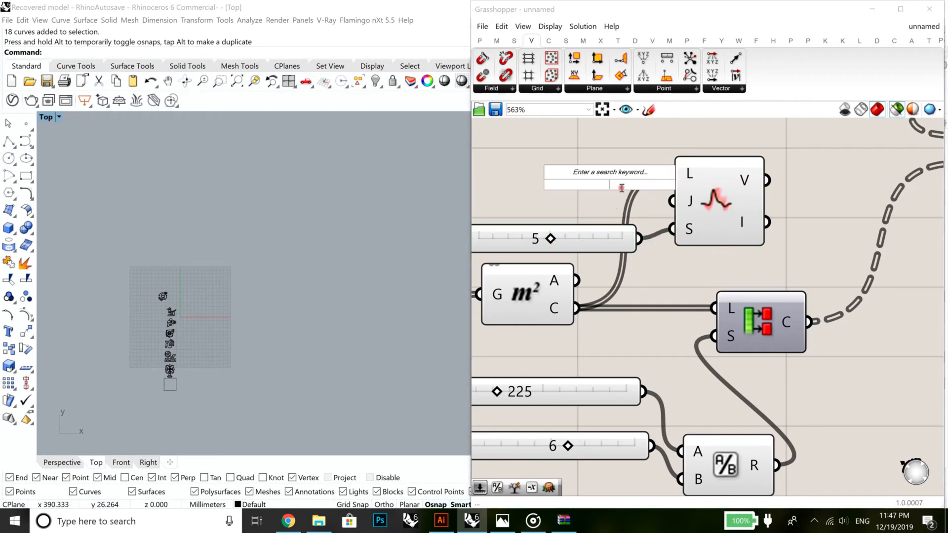
double_click(577, 154)
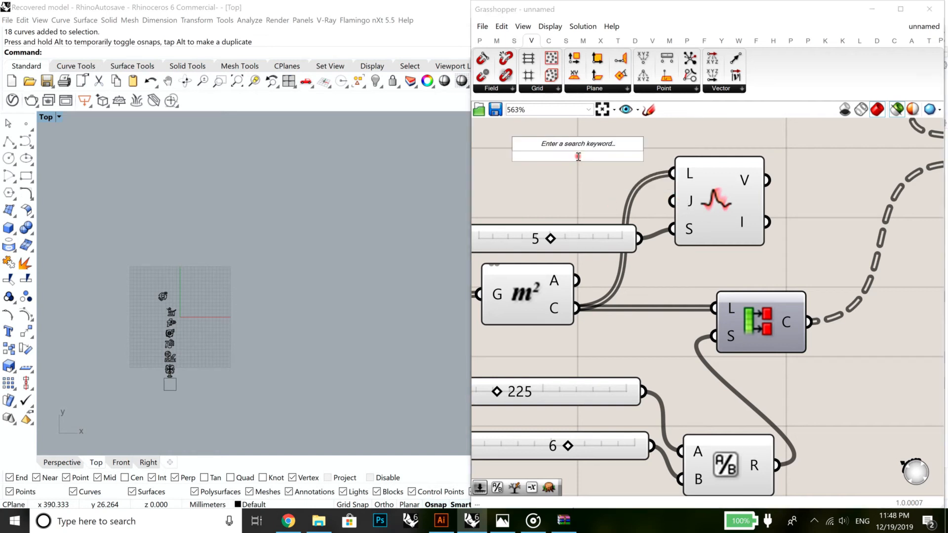
text(0.11)
key(Return)
drag(625, 163, 588, 182)
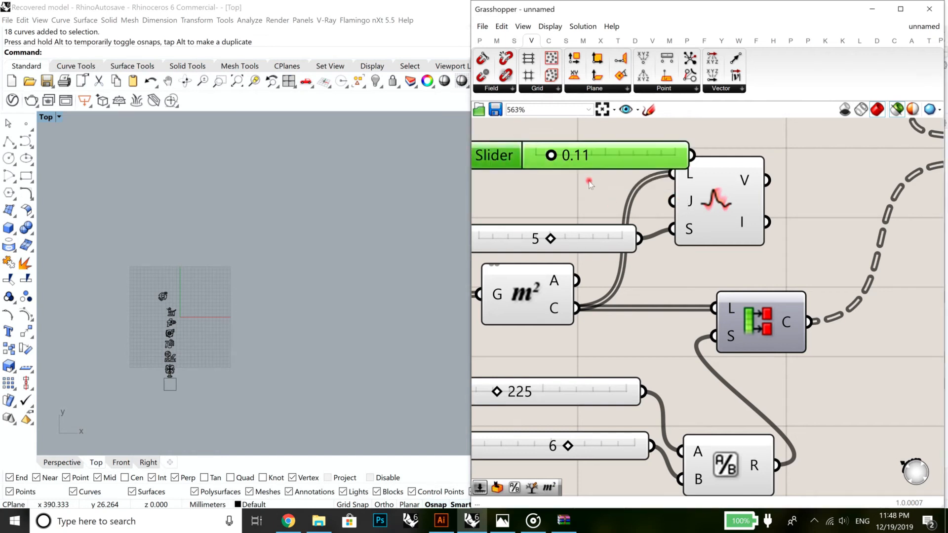
drag(658, 172, 672, 201)
Connect the Jitter's shuffled values to the Partition List's list input and disconnect the Area centroids from it
click(712, 206)
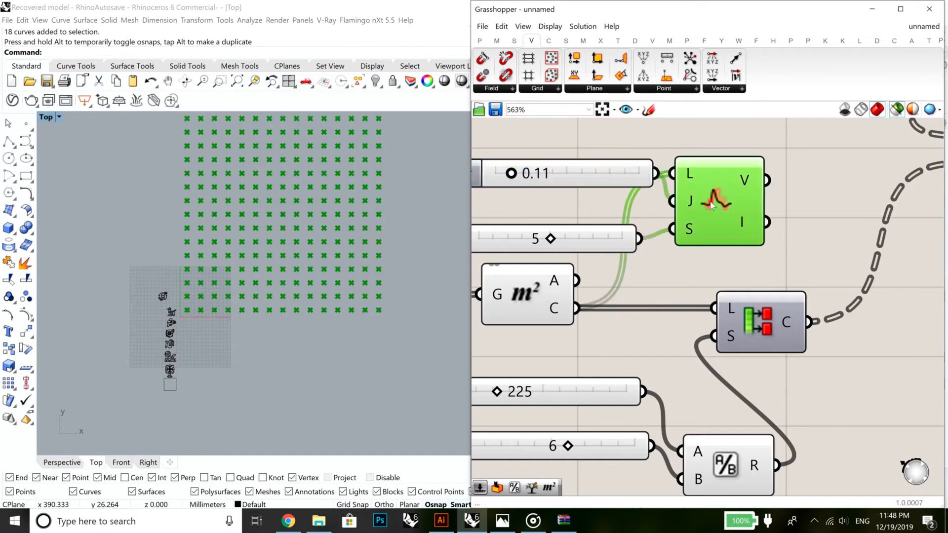
right_drag(829, 274, 647, 357)
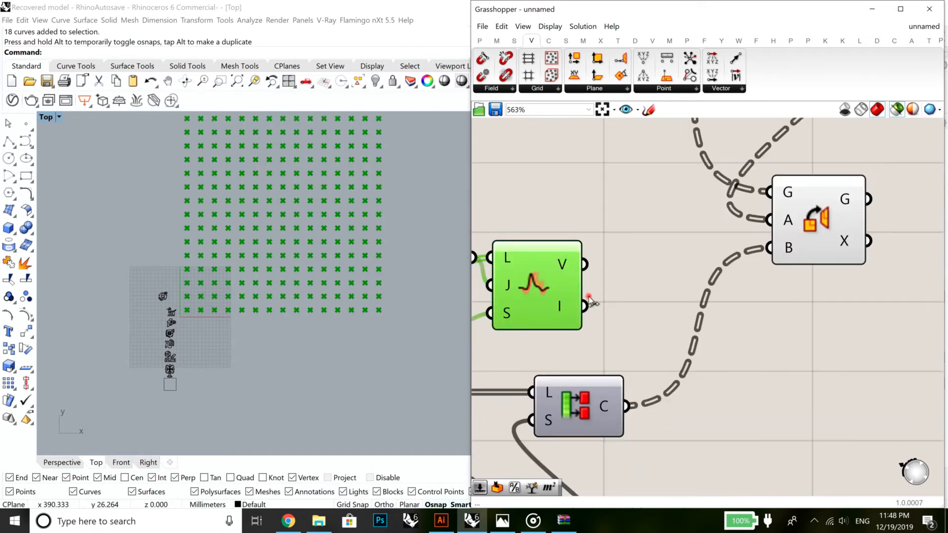
right_drag(592, 300, 761, 240)
mouse_move(769, 242)
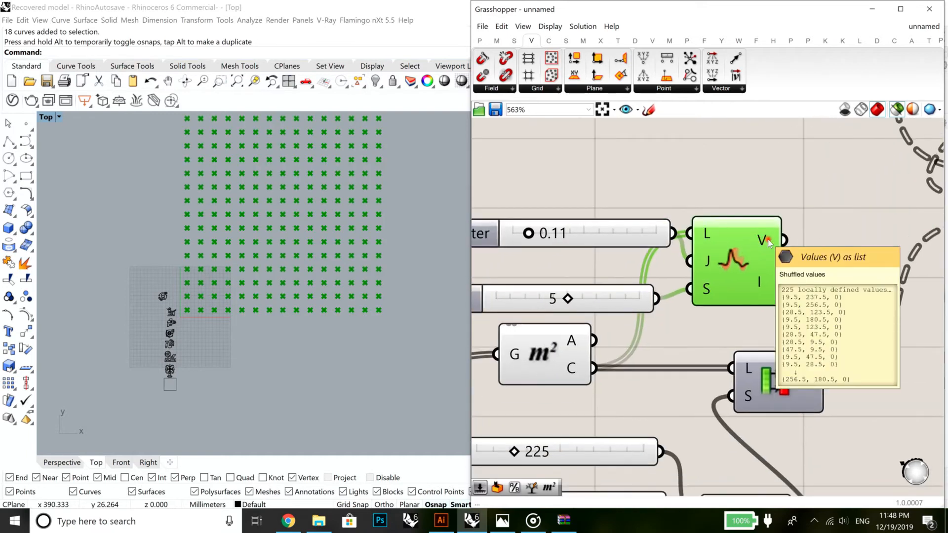
shift+drag(784, 240, 732, 367)
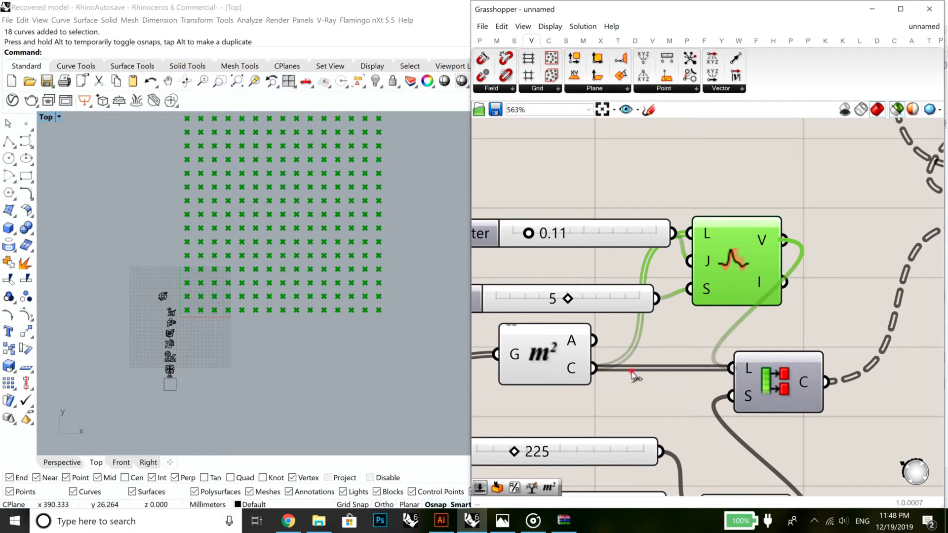
ctrl+drag(594, 368, 842, 372)
Preview the Orient component's output and inspect the mixing of icons up close in the Top view
right_drag(921, 282, 745, 352)
click(853, 262)
right_drag(455, 246, 460, 251)
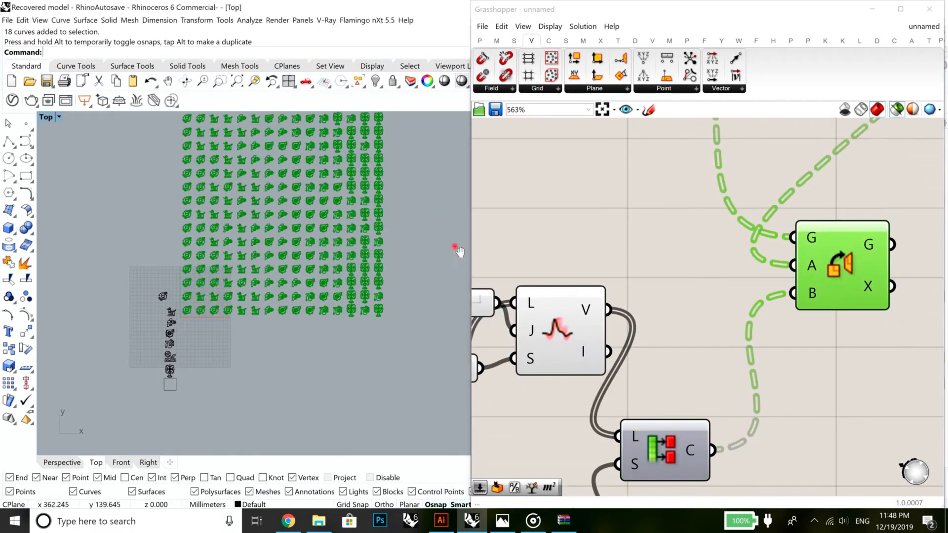
scroll(228, 289, up, 8)
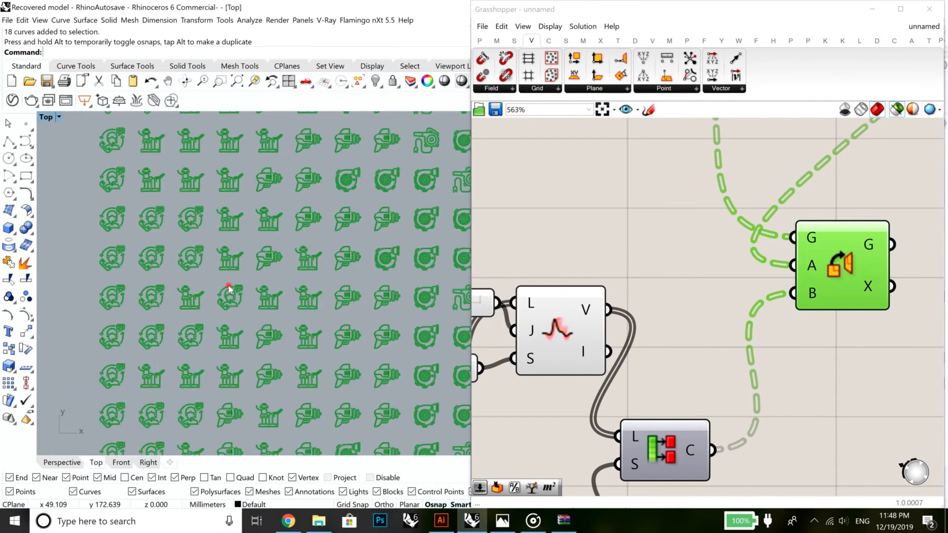
Set the Jitter slider to 1.00 and check the icon mixing across the whole grid in the Top view
scroll(252, 277, down, 6)
scroll(291, 276, up, 6)
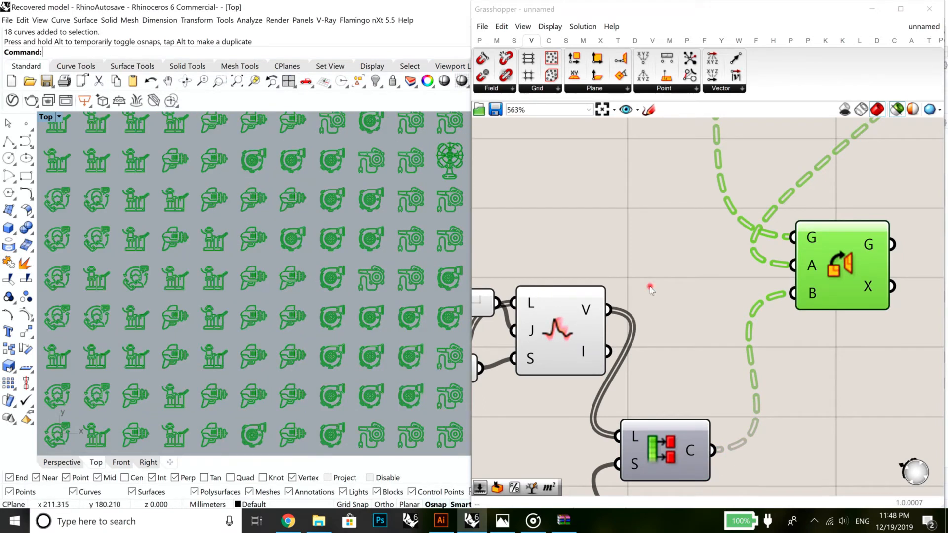
right_drag(650, 289, 828, 292)
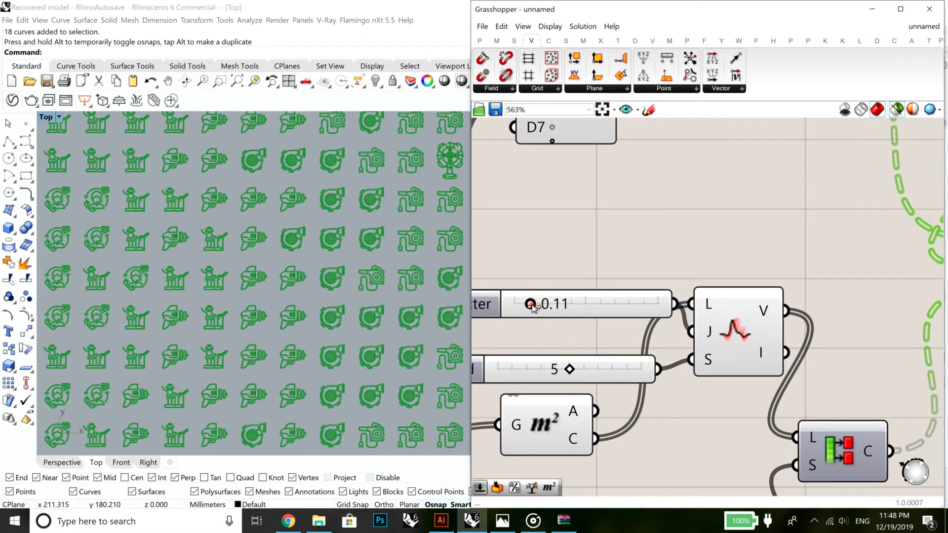
drag(530, 304, 667, 306)
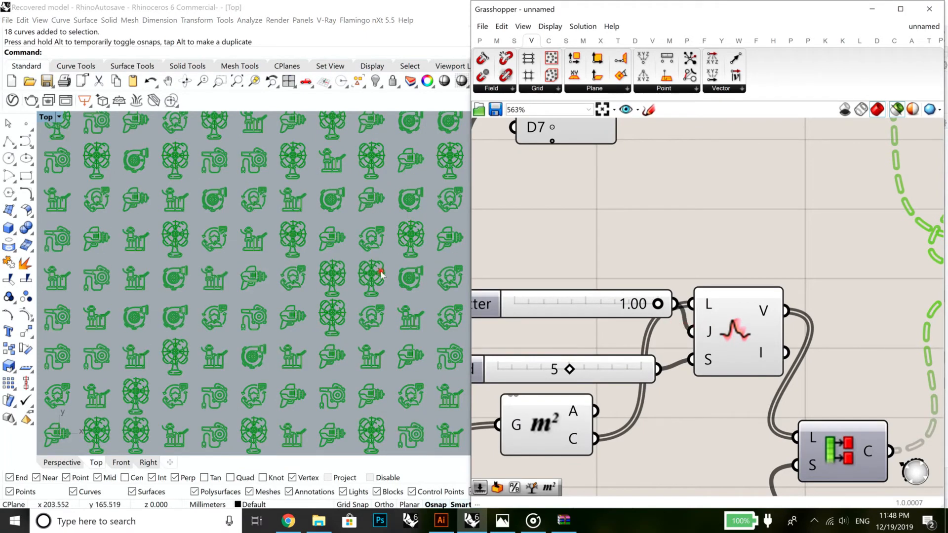
scroll(381, 274, down, 3)
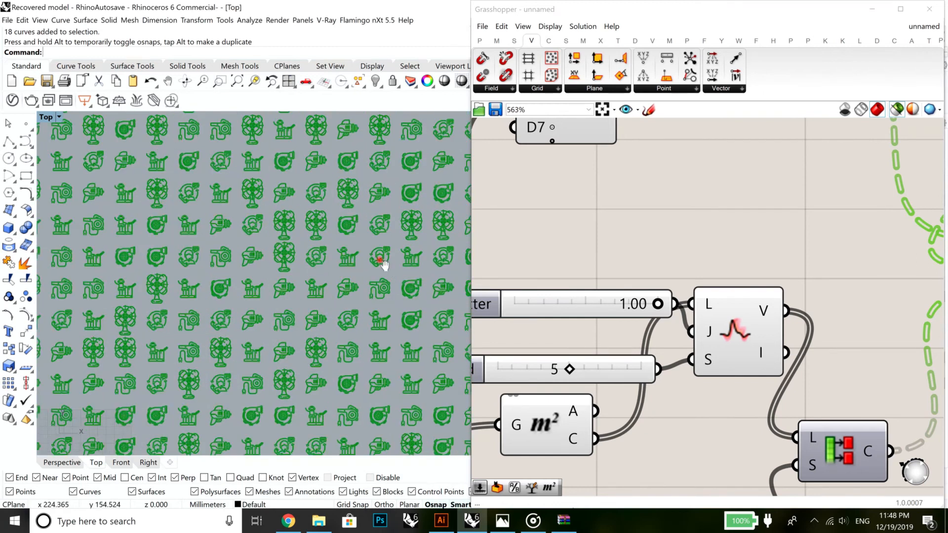
scroll(384, 266, down, 3)
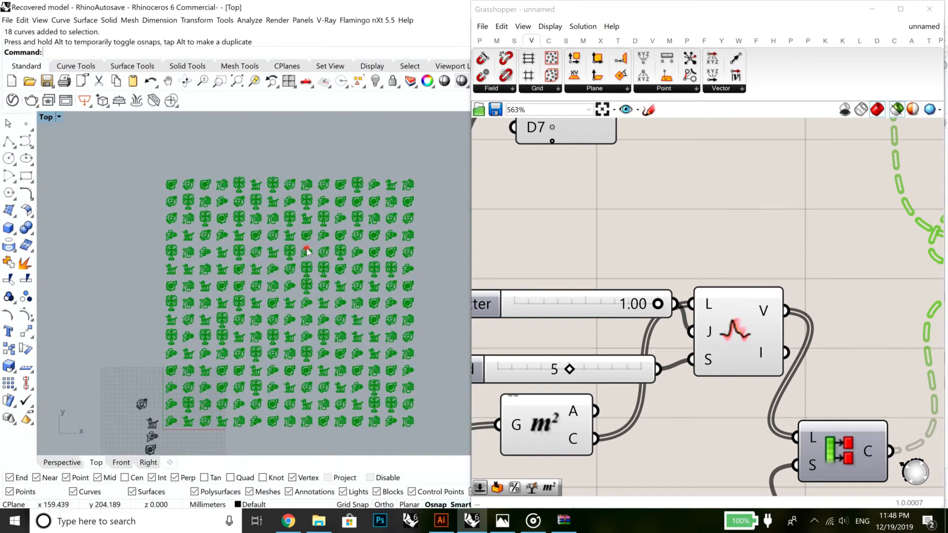
scroll(306, 252, up, 3)
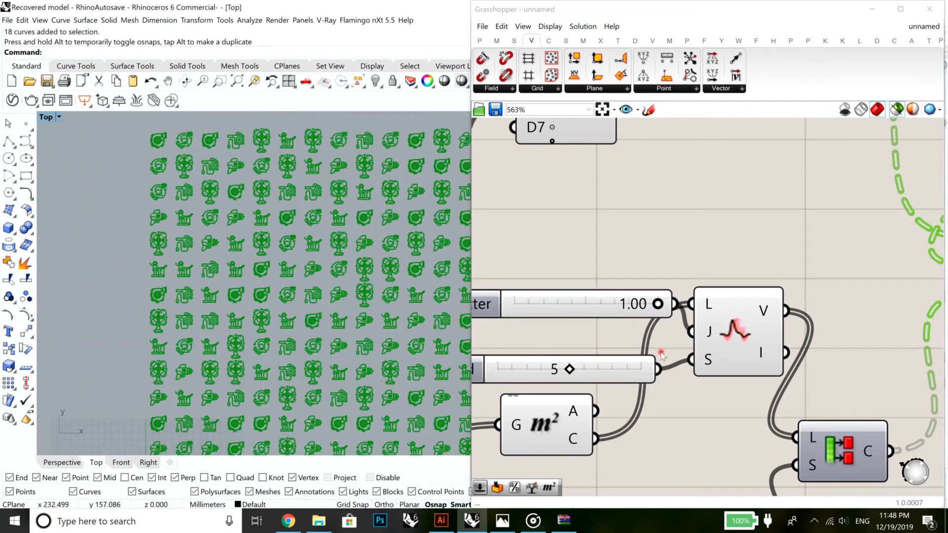
Preview the Jitter, Partition List and Orient components one after another and examine the oriented icons in the Top view
right_drag(703, 350, 674, 340)
click(690, 331)
right_drag(839, 434, 779, 393)
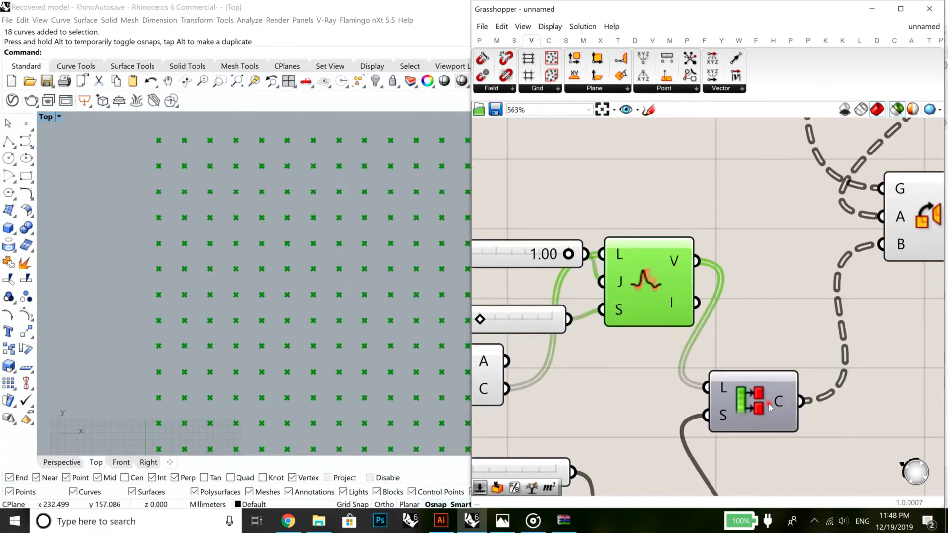
click(770, 407)
right_drag(890, 227, 801, 289)
click(840, 279)
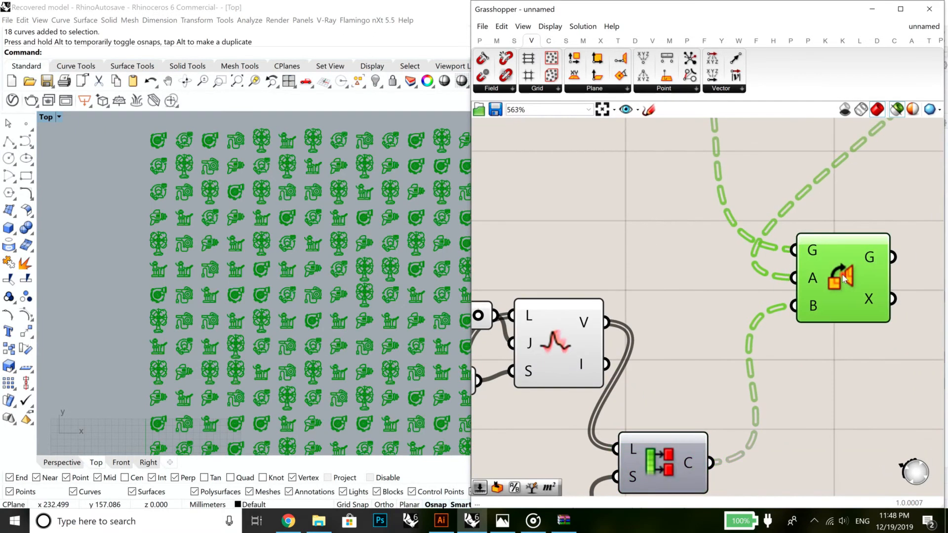
scroll(713, 363, down, 5)
scroll(713, 363, down, 3)
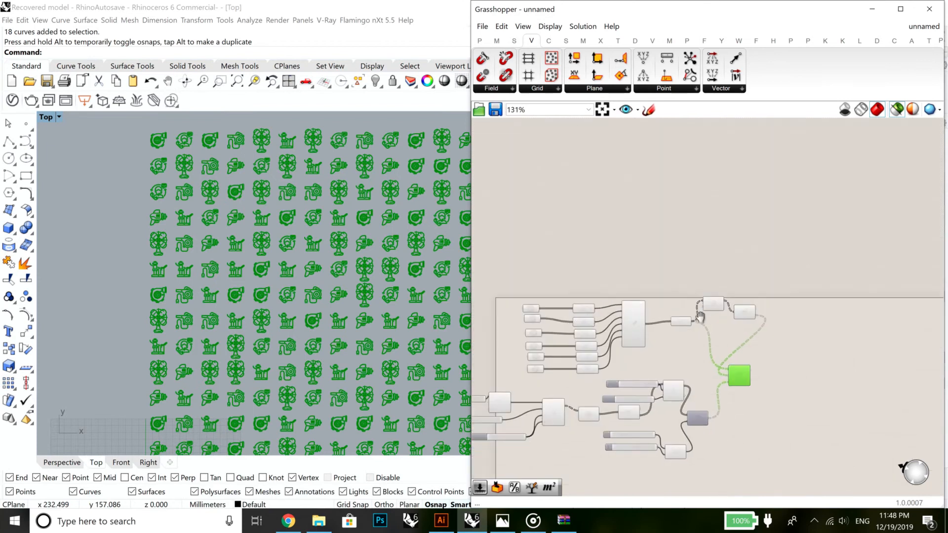
scroll(345, 321, up, 3)
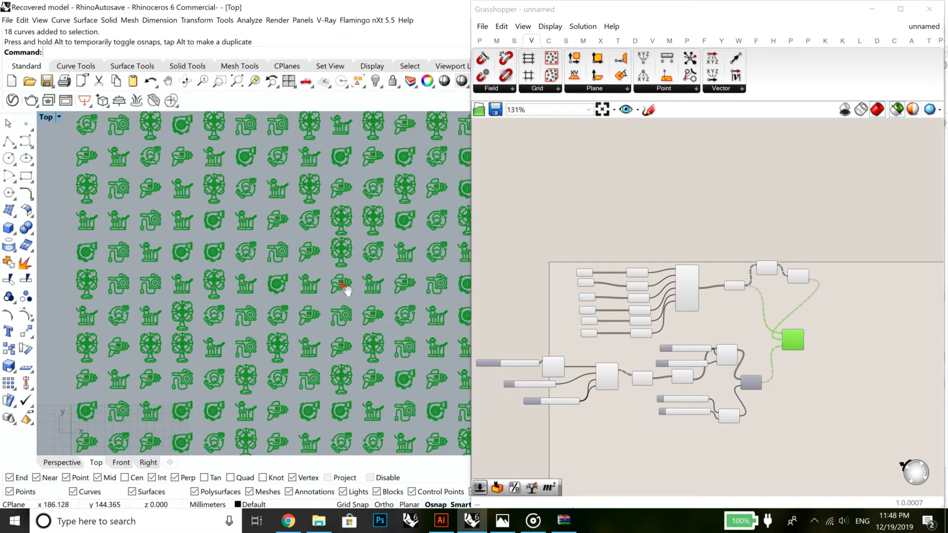
scroll(281, 264, up, 3)
Set the Jitter's Seed slider to 8 and check the reshuffled icon grid
scroll(731, 362, up, 5)
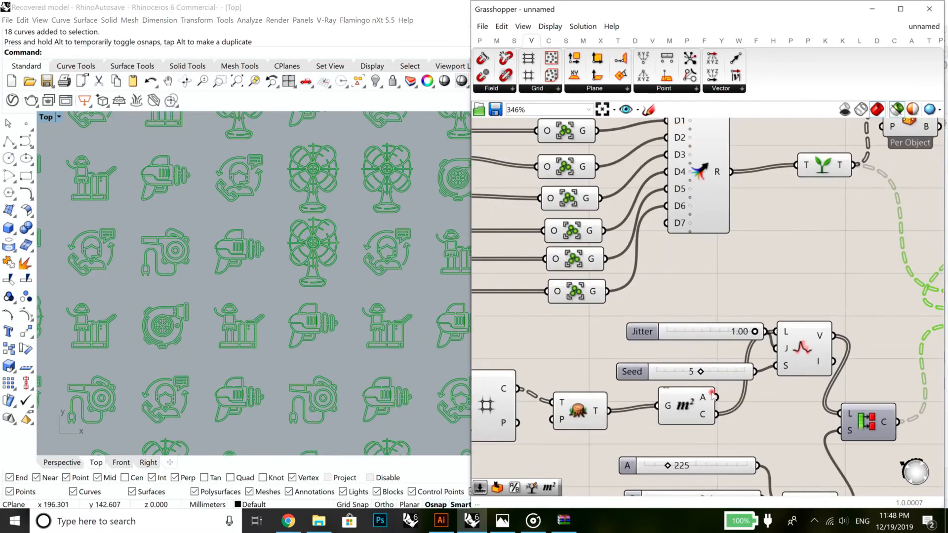
drag(705, 381, 755, 382)
scroll(363, 299, down, 4)
right_drag(369, 321, 315, 312)
Add a Rotate component and place it to the right of the Orient component with space between them
right_drag(824, 381, 375, 383)
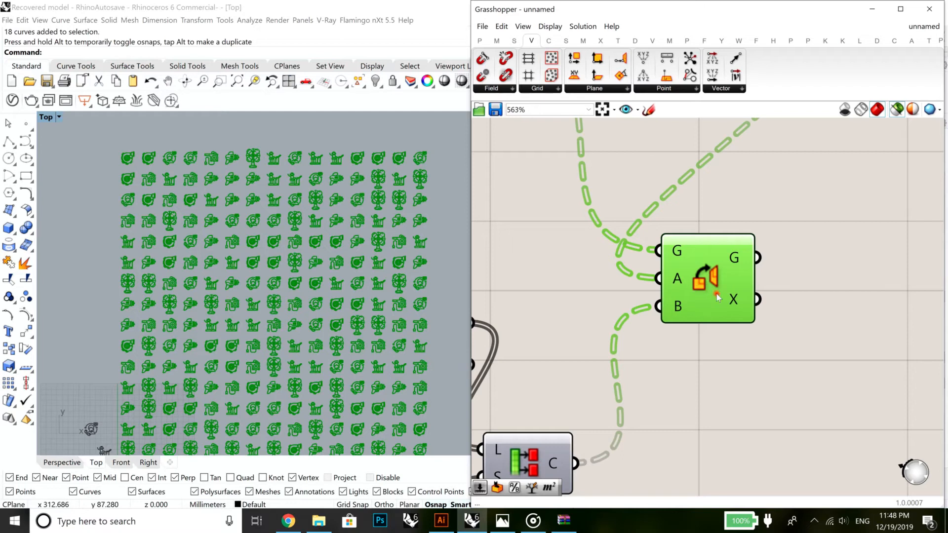
double_click(837, 267)
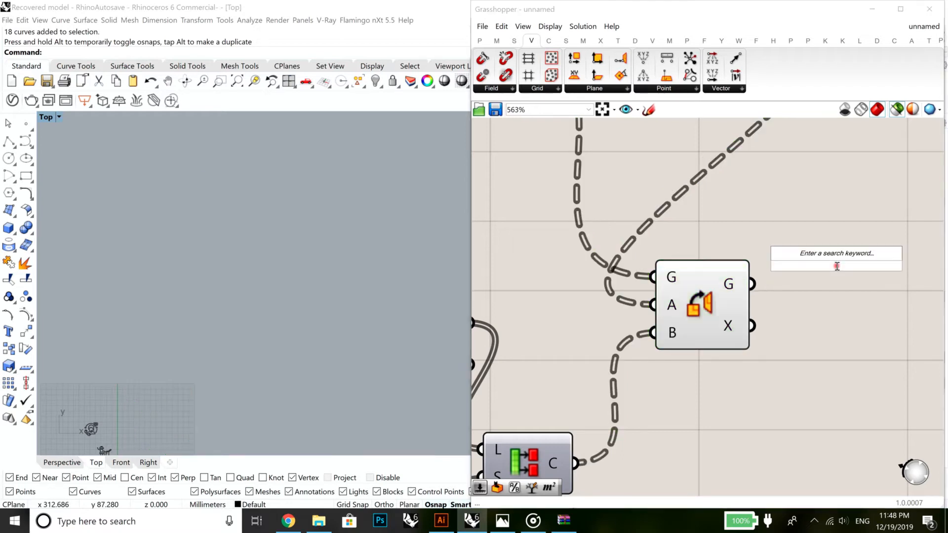
text(orient)
key(Return)
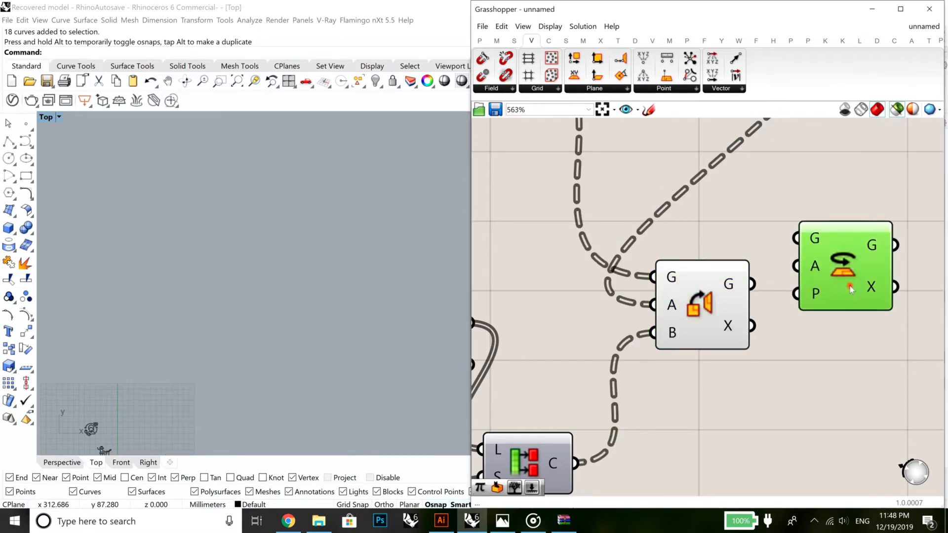
drag(849, 286, 863, 292)
right_drag(863, 292, 784, 304)
drag(783, 304, 847, 326)
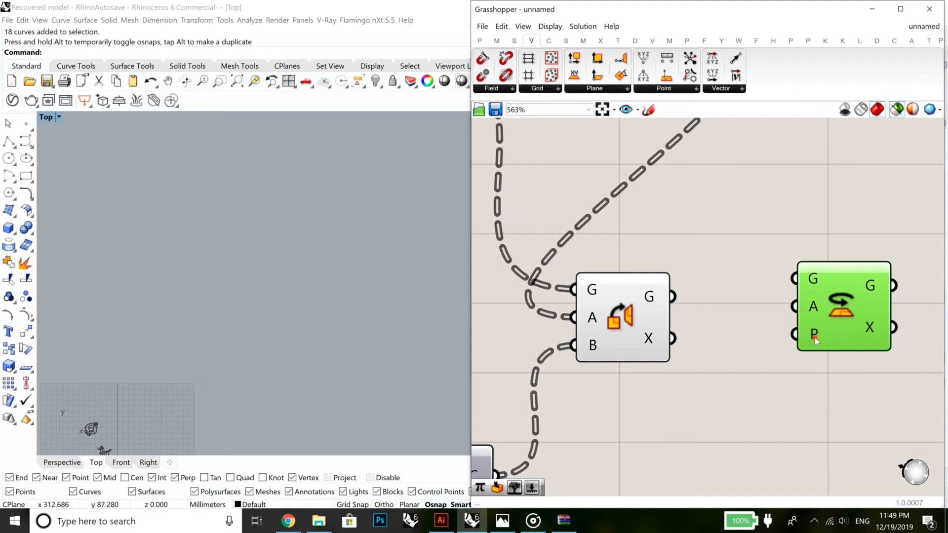
Connect the Orient's geometry output to the Rotate's geometry input and move the Rotate component farther from the Orient
scroll(732, 406, down, 5)
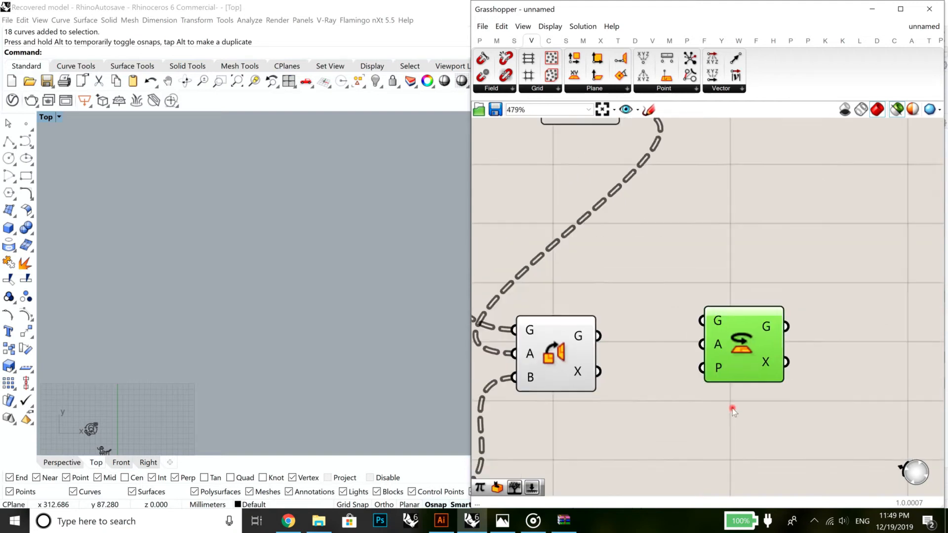
scroll(751, 377, up, 5)
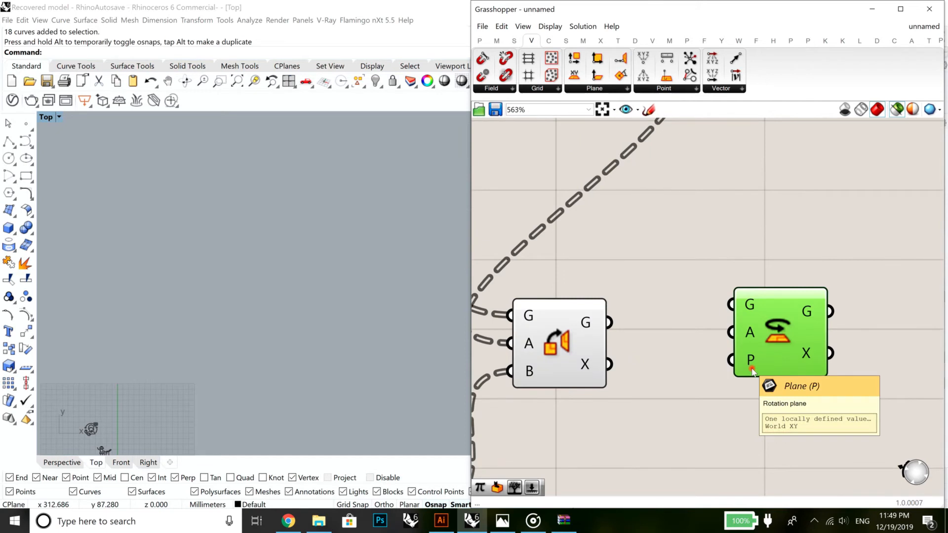
click(576, 348)
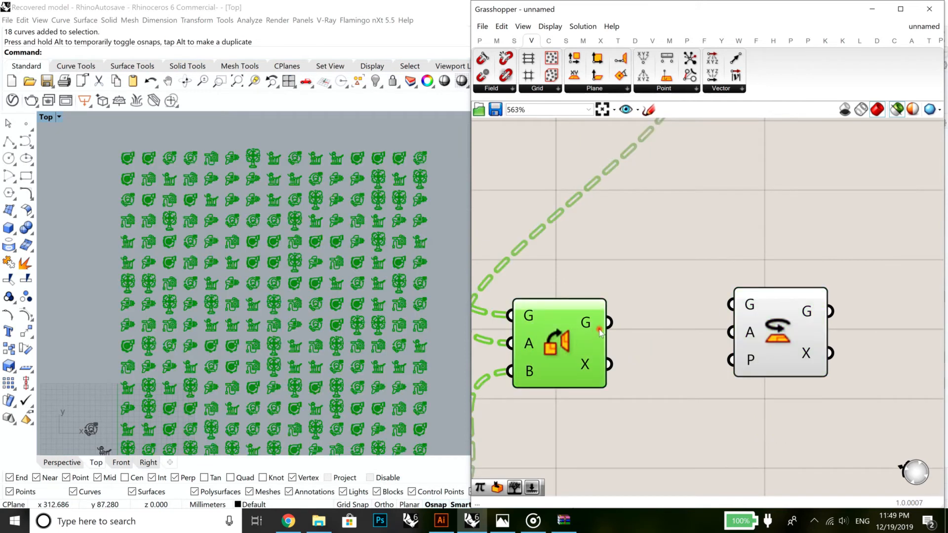
drag(599, 332, 858, 312)
mouse_move(855, 330)
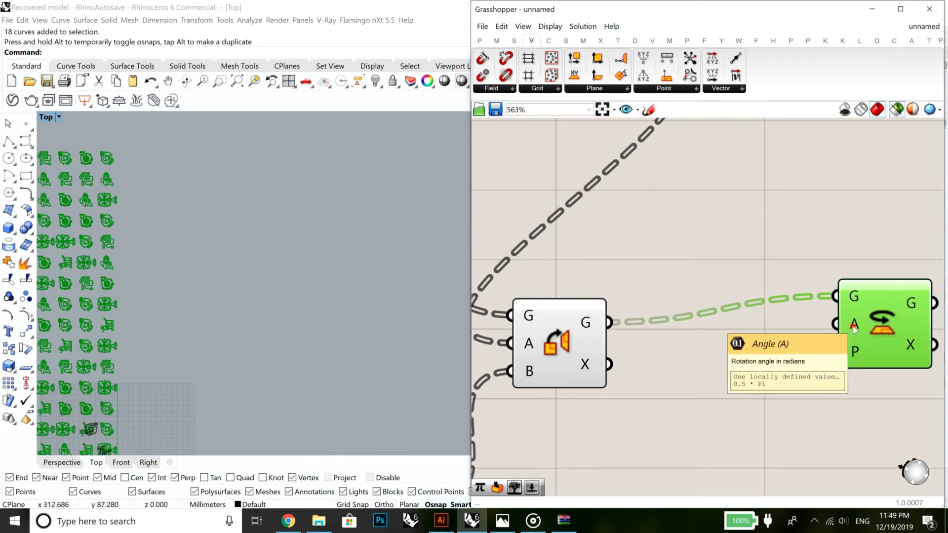
Connect the Partition List's chunks output to the Rotate's plane input as the rotation centres
scroll(743, 354, down, 2)
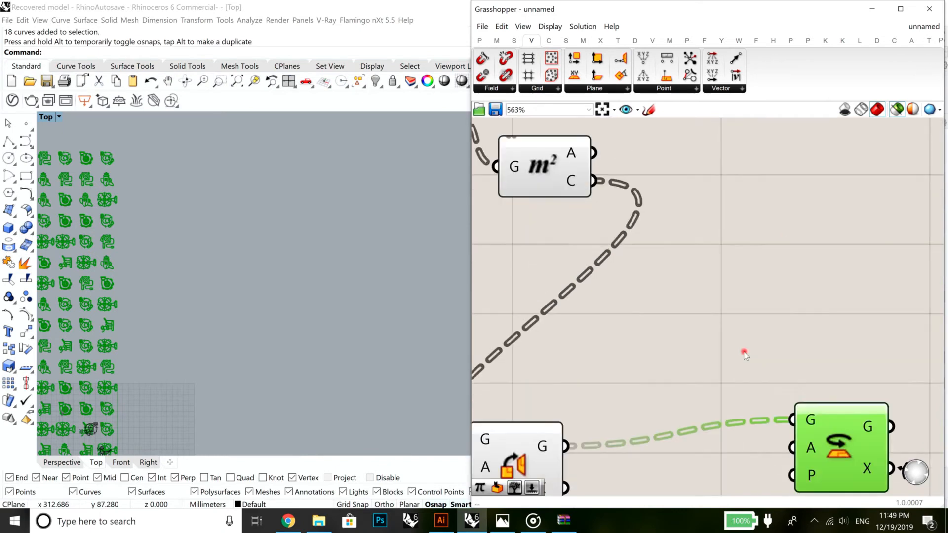
scroll(813, 350, up, 2)
right_drag(695, 380, 805, 355)
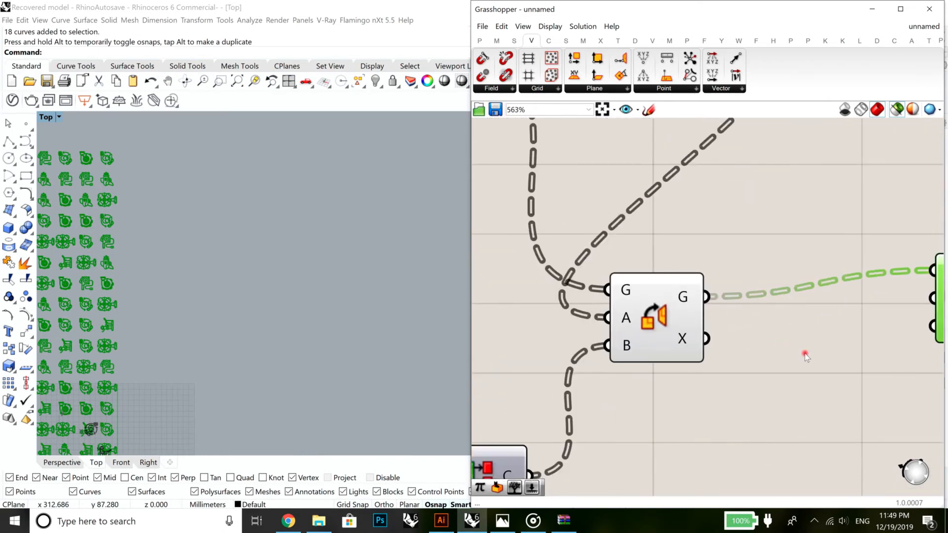
scroll(805, 354, down, 4)
click(621, 423)
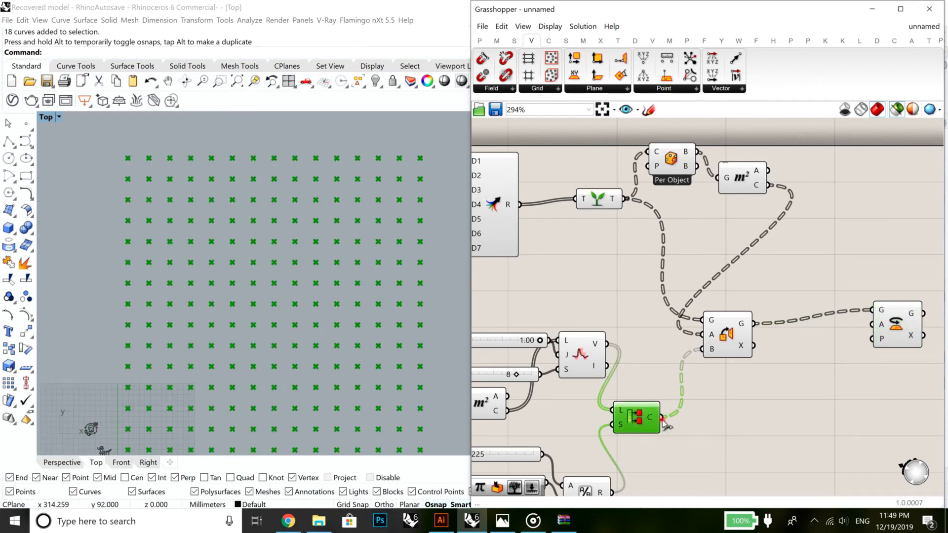
drag(661, 418, 881, 339)
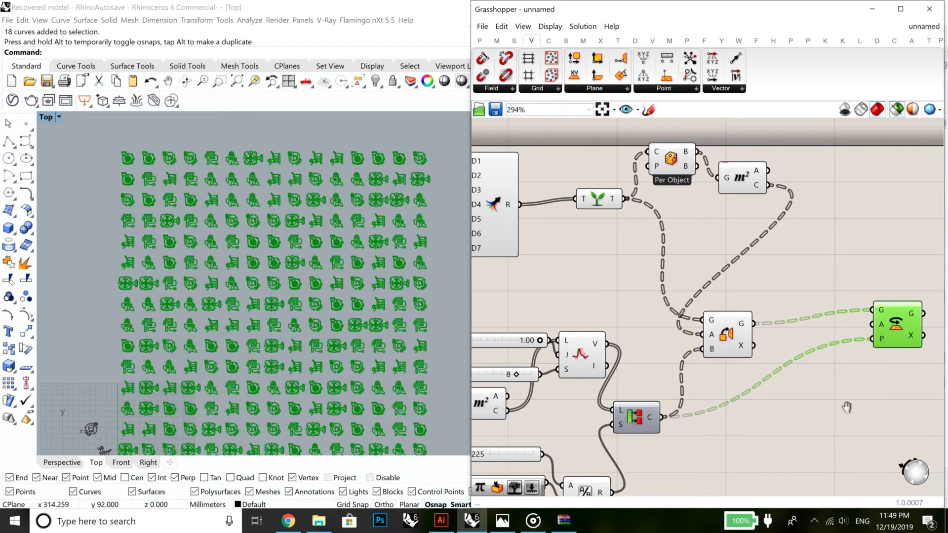
Add a Random component and place it below the Rotate component
scroll(847, 407, up, 3)
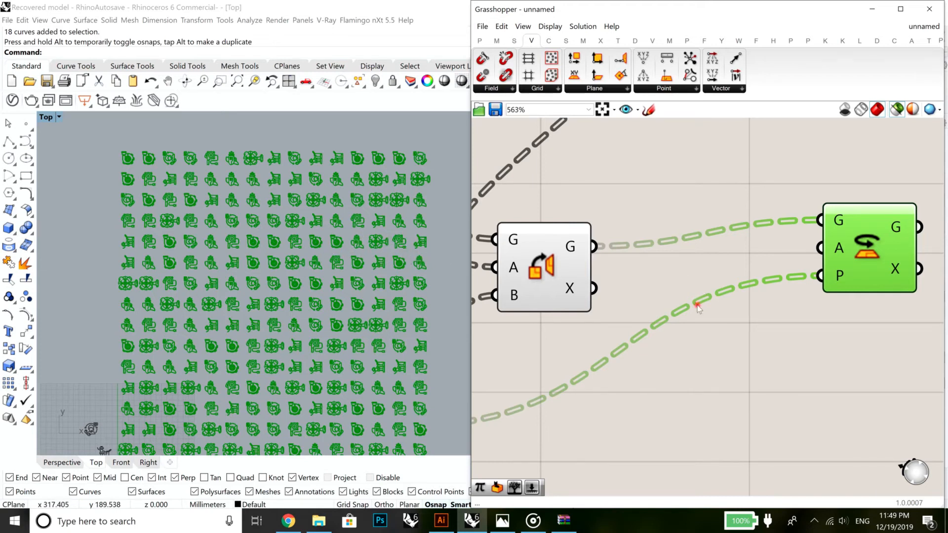
click(691, 340)
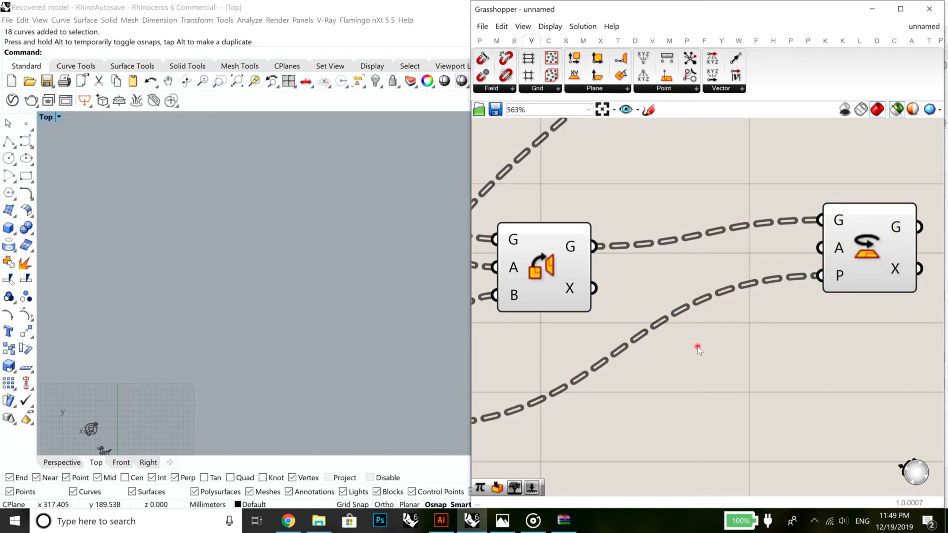
double_click(697, 350)
text(rand)
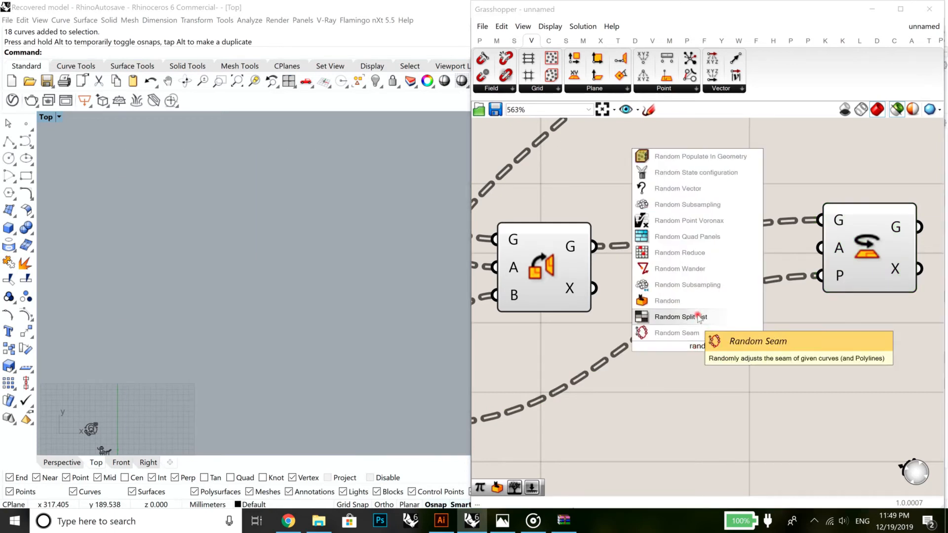
click(699, 301)
drag(686, 346, 754, 377)
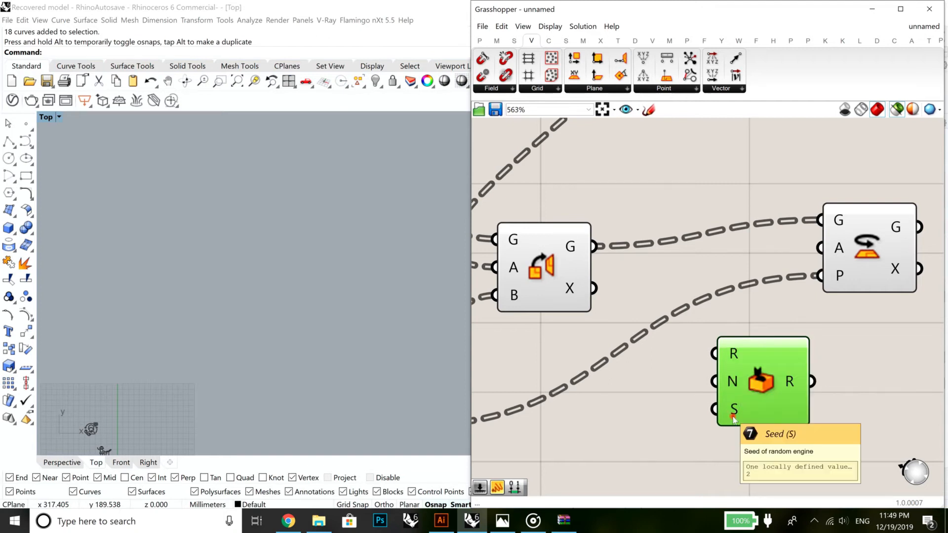
Create a number slider with value 5, connect it to the Random's seed input, and reposition the Random component
right_drag(732, 418, 785, 367)
double_click(751, 417)
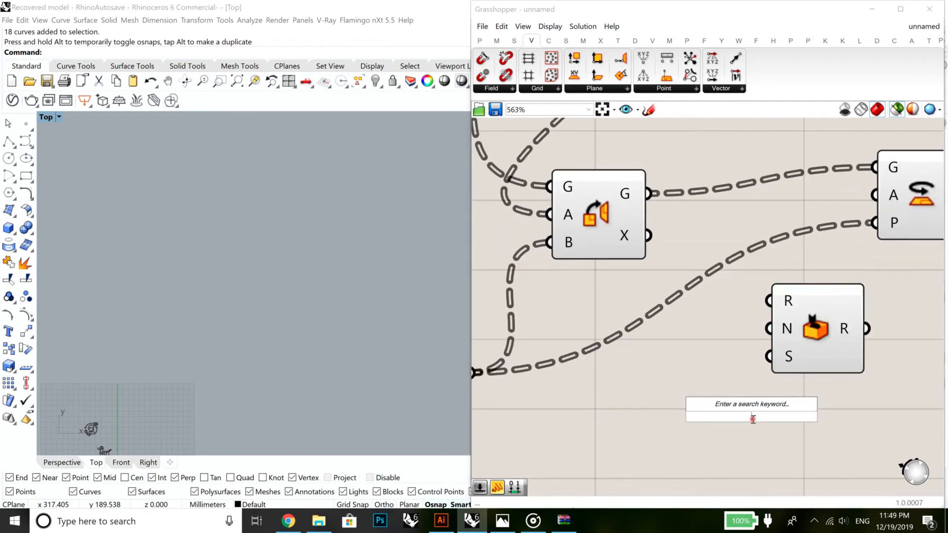
text(5)
key(Return)
drag(864, 410, 709, 475)
right_drag(725, 405, 754, 405)
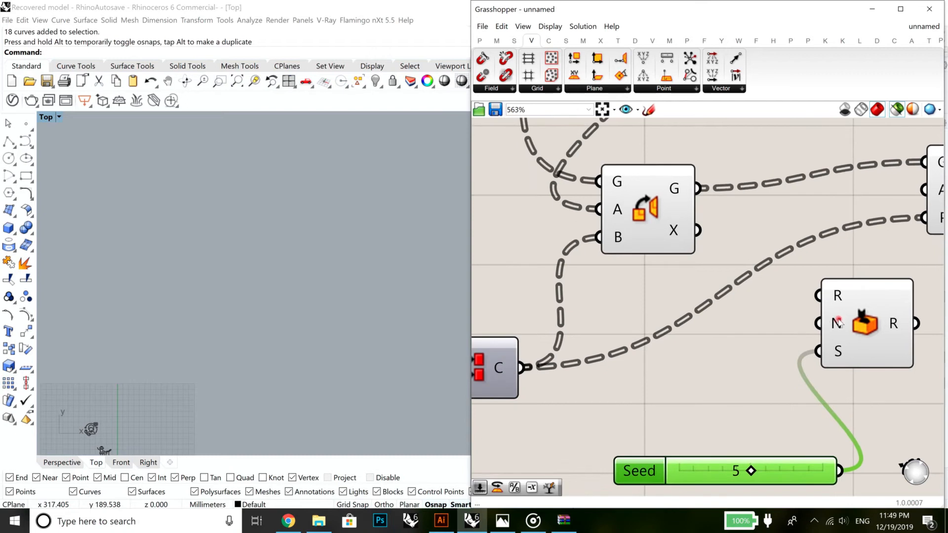
scroll(765, 286, down, 3)
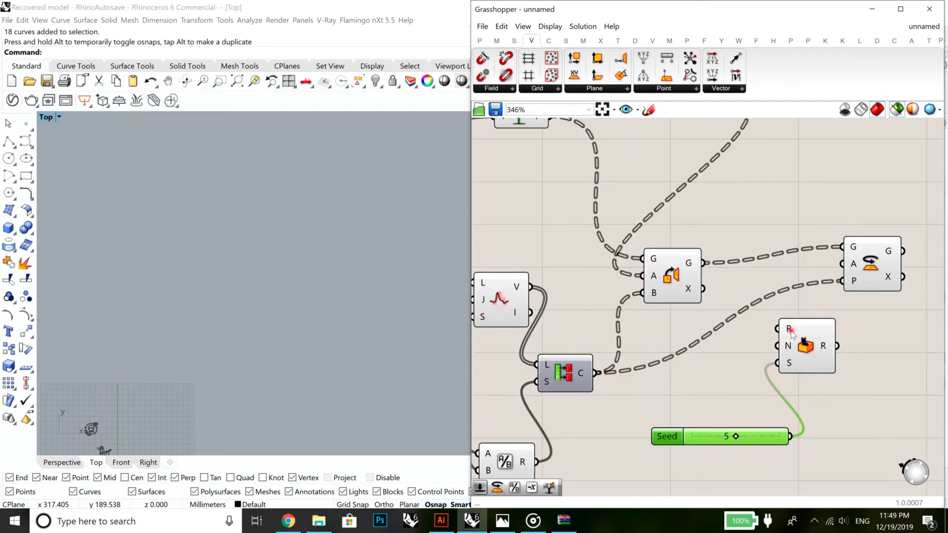
drag(791, 332, 807, 339)
Inspect the data structure of the Orient component's geometry output
scroll(696, 281, up, 1)
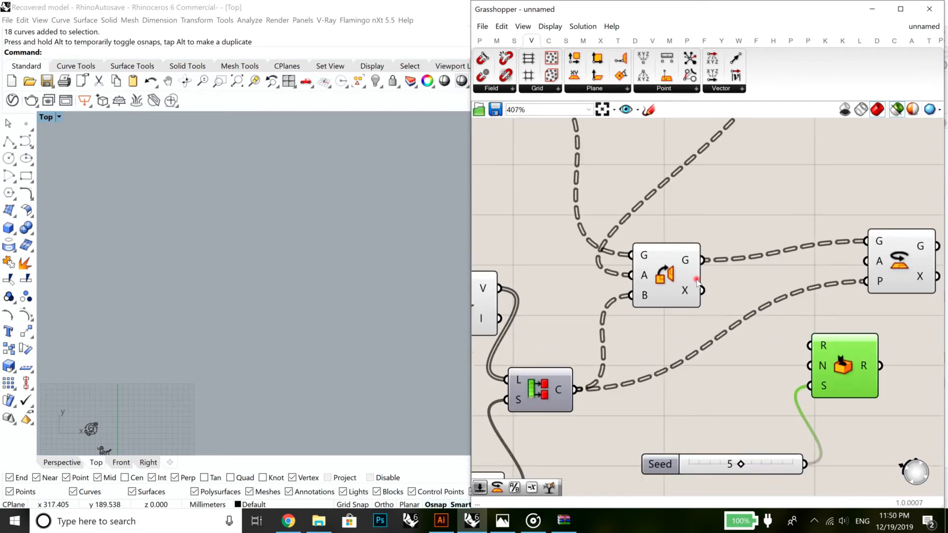
scroll(688, 265, up, 3)
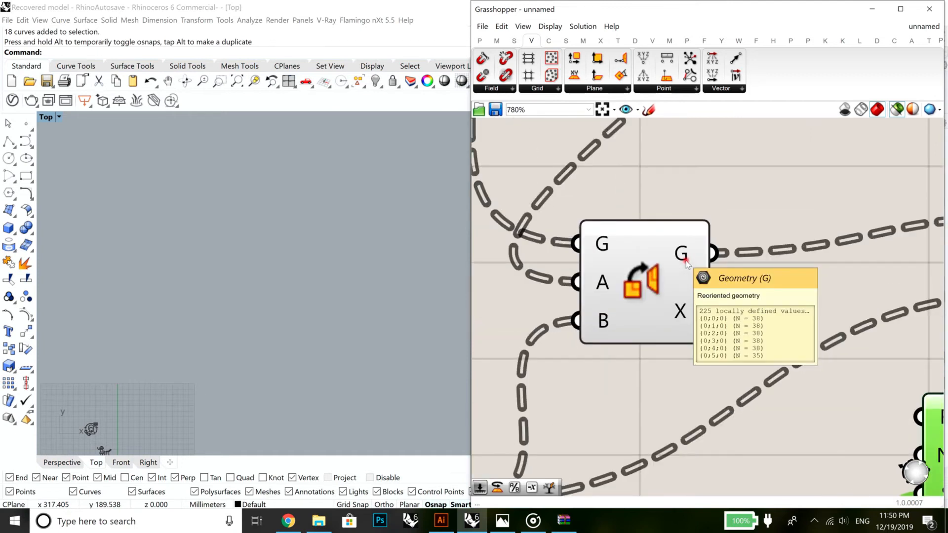
right_drag(686, 262, 535, 311)
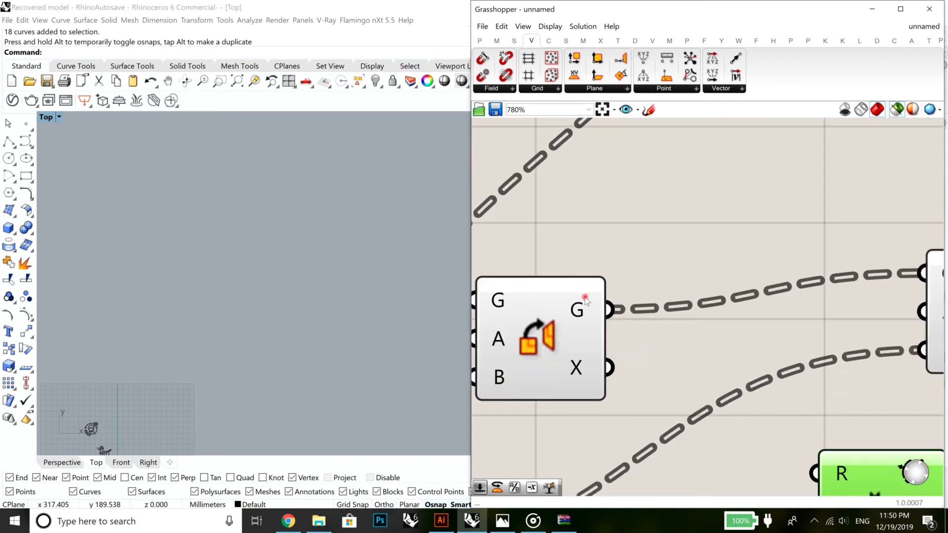
double_click(648, 247)
text(lid)
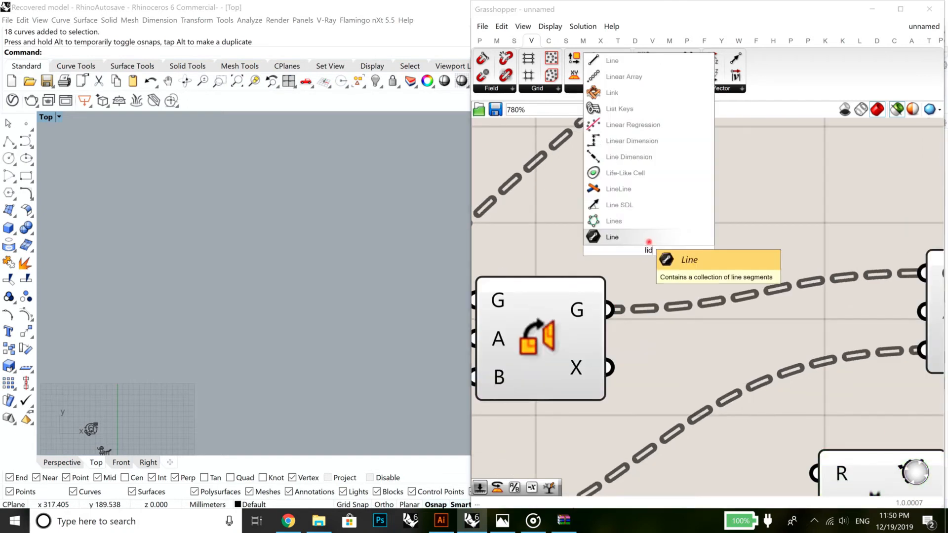
text(t len)
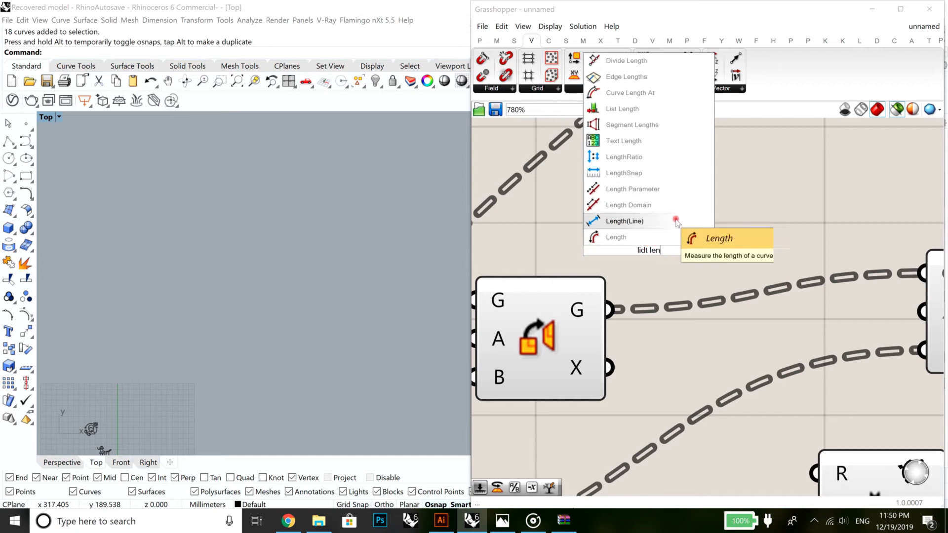
click(662, 244)
click(659, 251)
key(Delete)
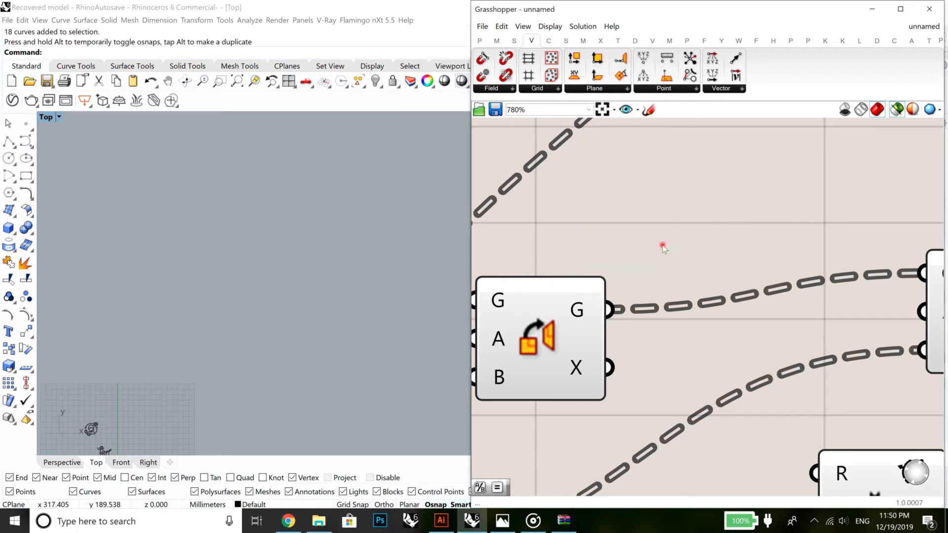
Add a List Length component above the Orient–Rotate wire and connect the Orient's geometry output to its list input
double_click(665, 242)
text(list l)
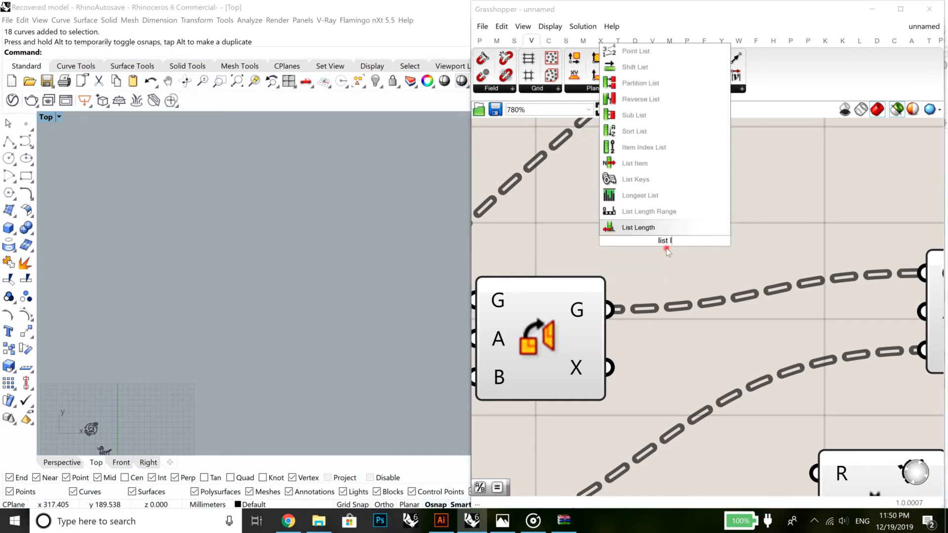
click(673, 227)
drag(674, 246, 715, 239)
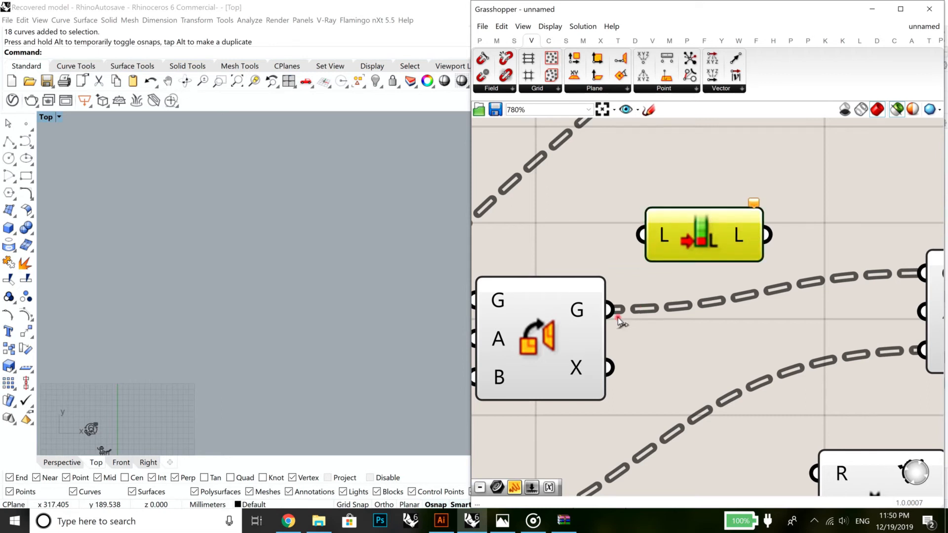
drag(611, 310, 640, 235)
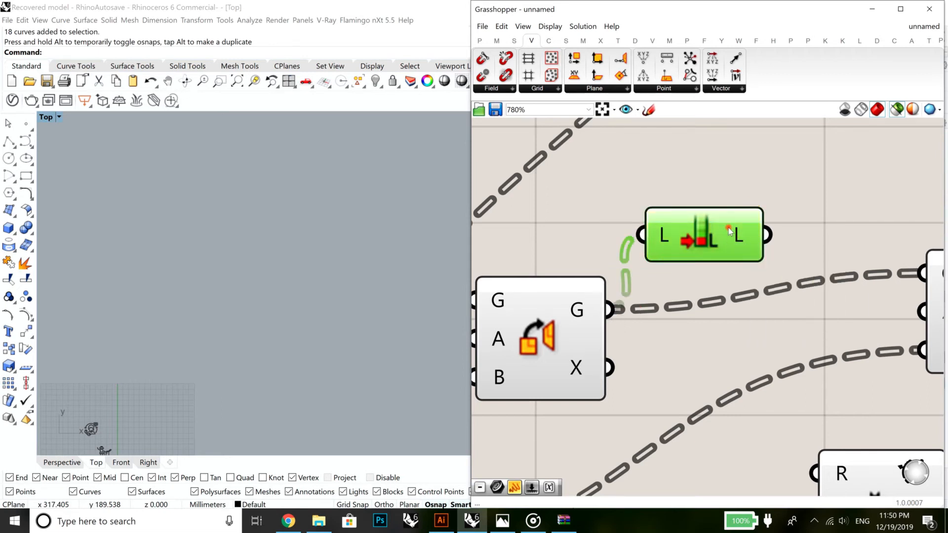
right_drag(748, 236, 642, 263)
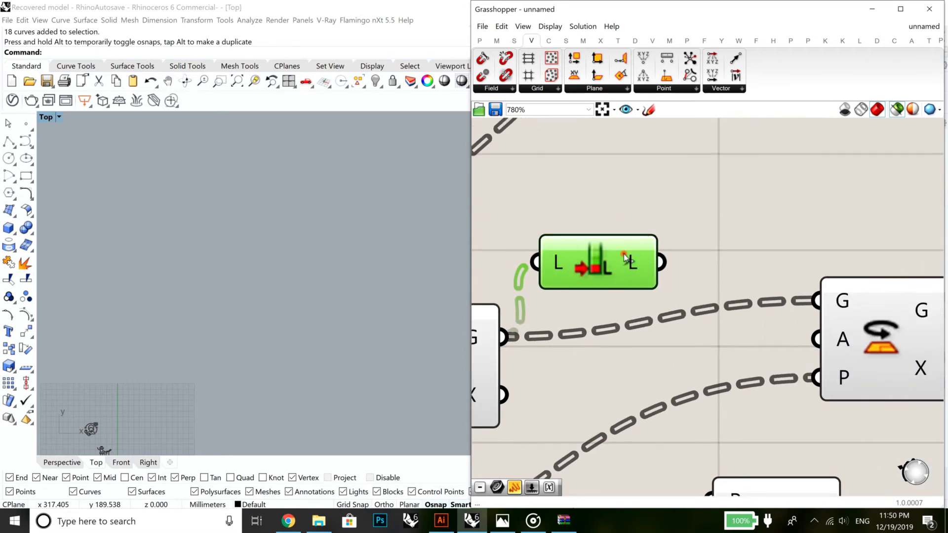
drag(653, 265, 631, 253)
Check the List Length's output in a temporary panel, and delete the panel
double_click(723, 224)
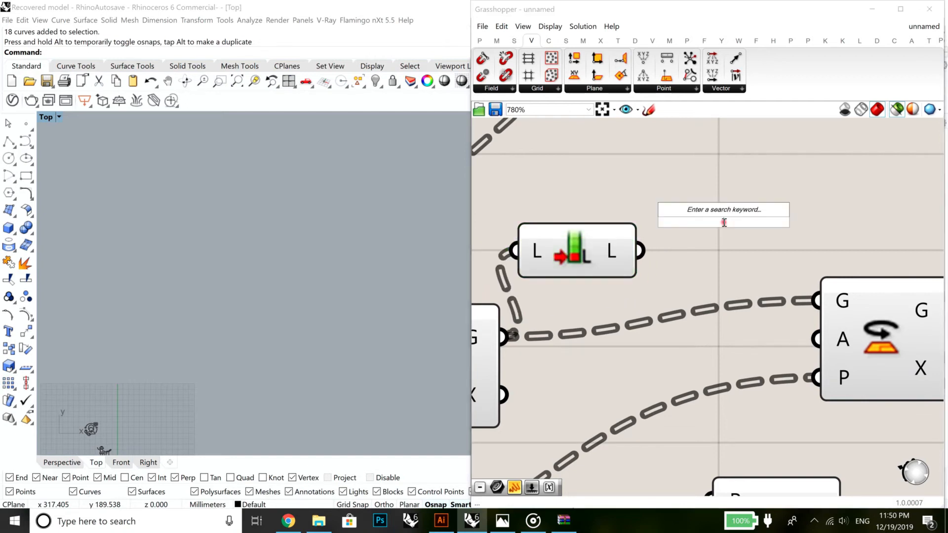
text(//)
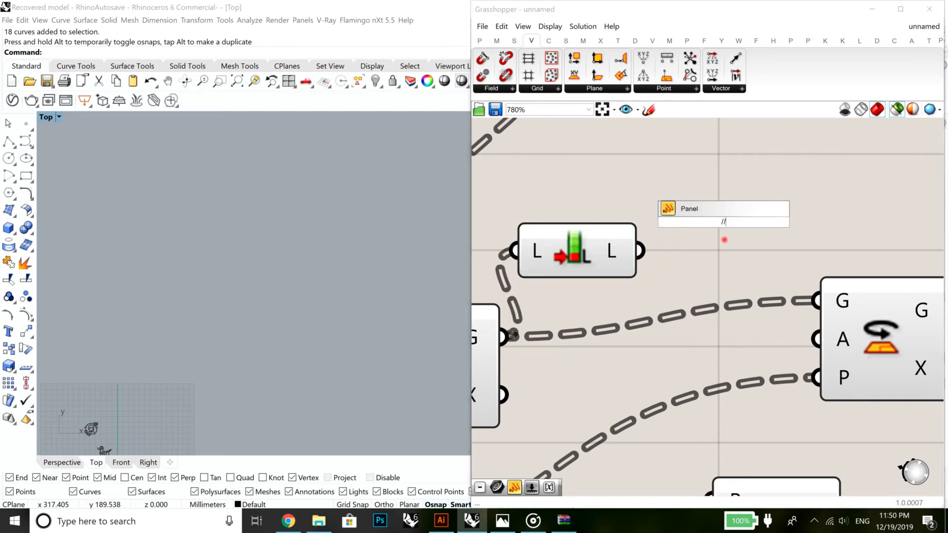
click(695, 213)
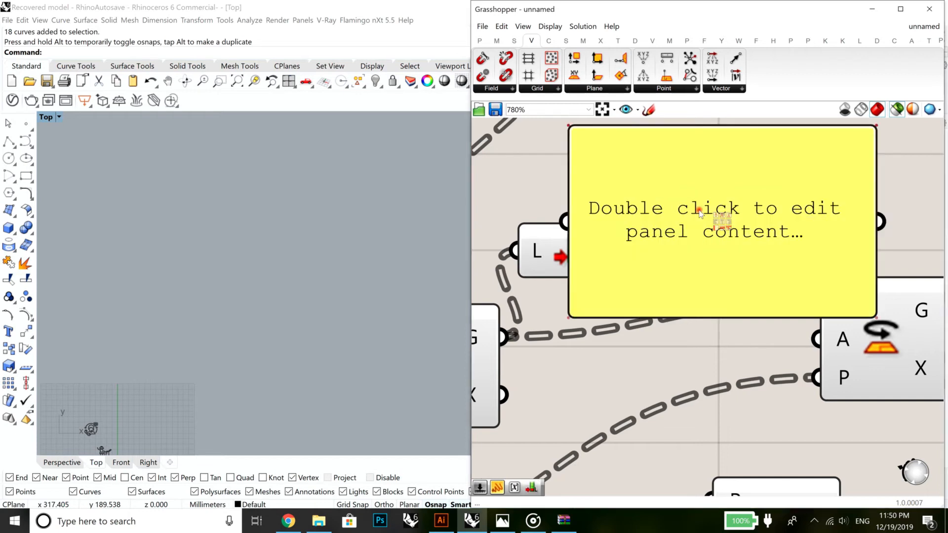
drag(637, 252, 682, 184)
right_drag(765, 206, 663, 232)
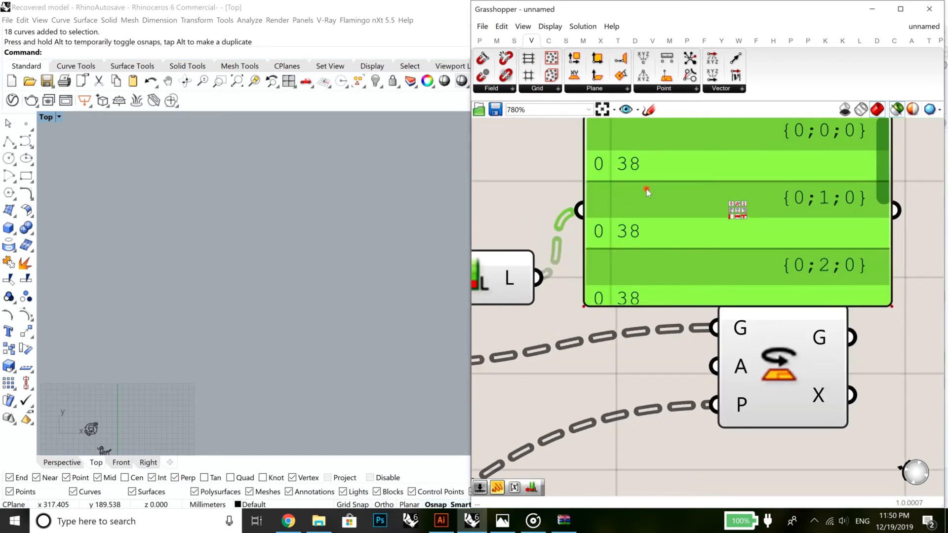
drag(684, 174, 685, 174)
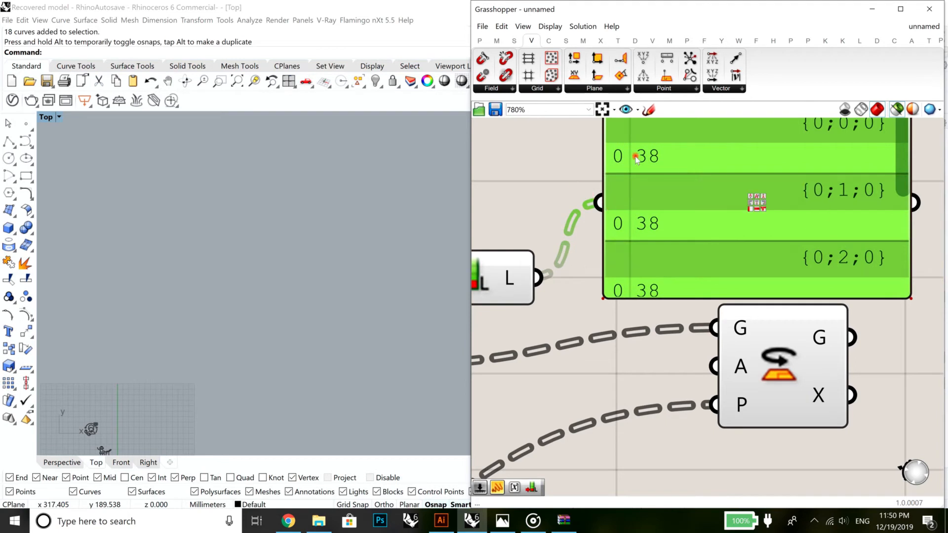
key(Delete)
Connect the List Length's output to the Random's number input
right_drag(673, 237, 799, 161)
drag(663, 202, 734, 489)
right_drag(734, 489, 839, 326)
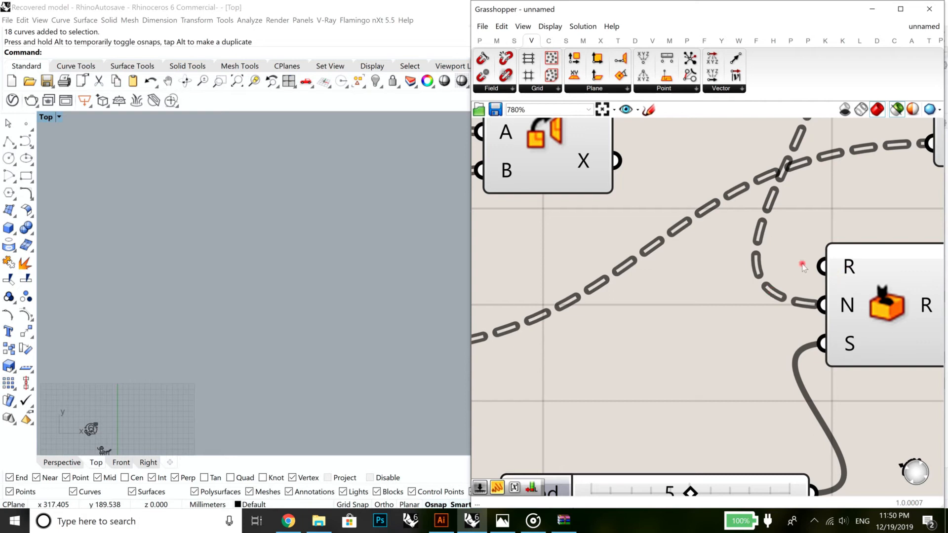
Add a Construct Domain component beside the Random and connect its domain output to the Random's range input
mouse_move(838, 269)
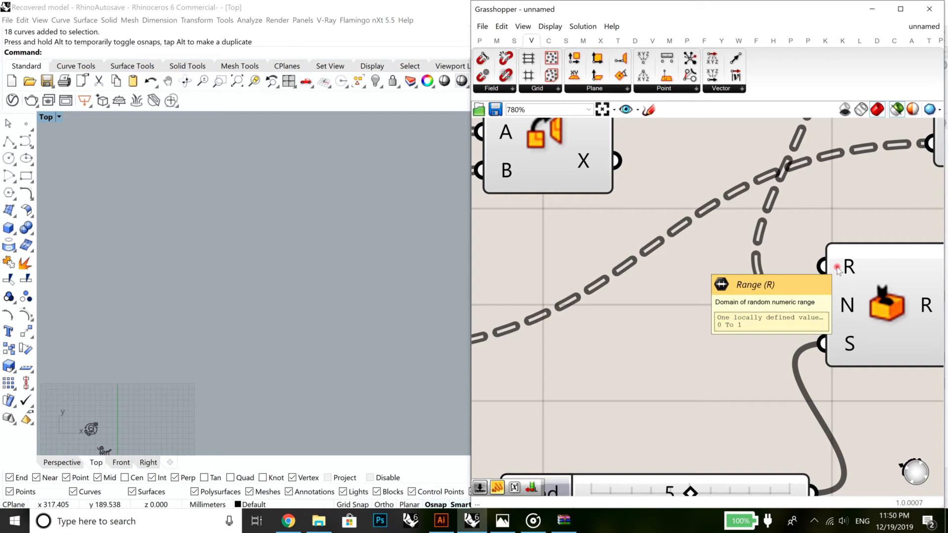
double_click(730, 320)
text(D)
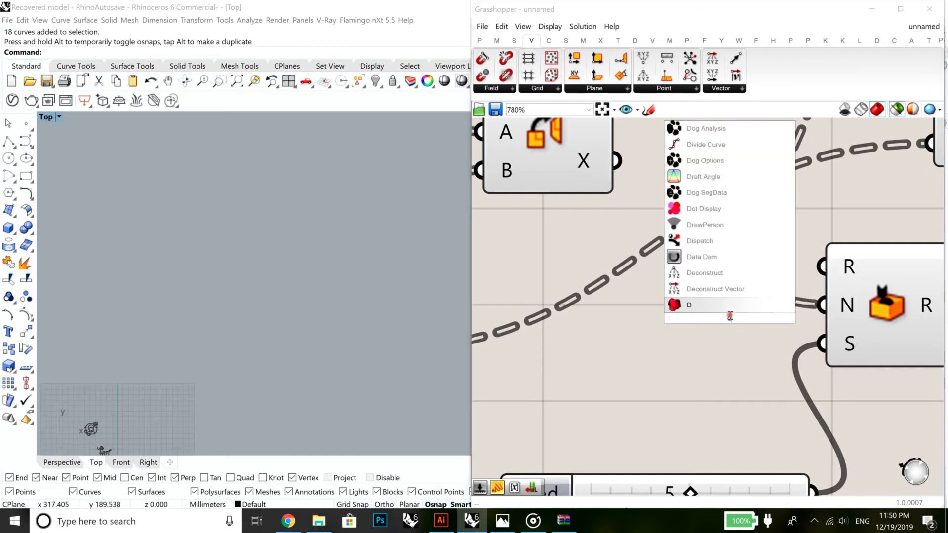
text(omain)
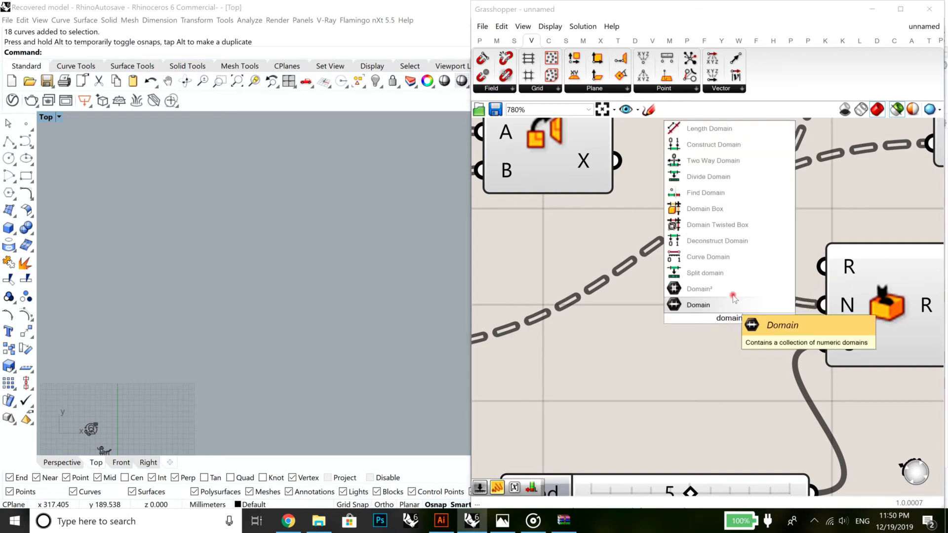
click(719, 144)
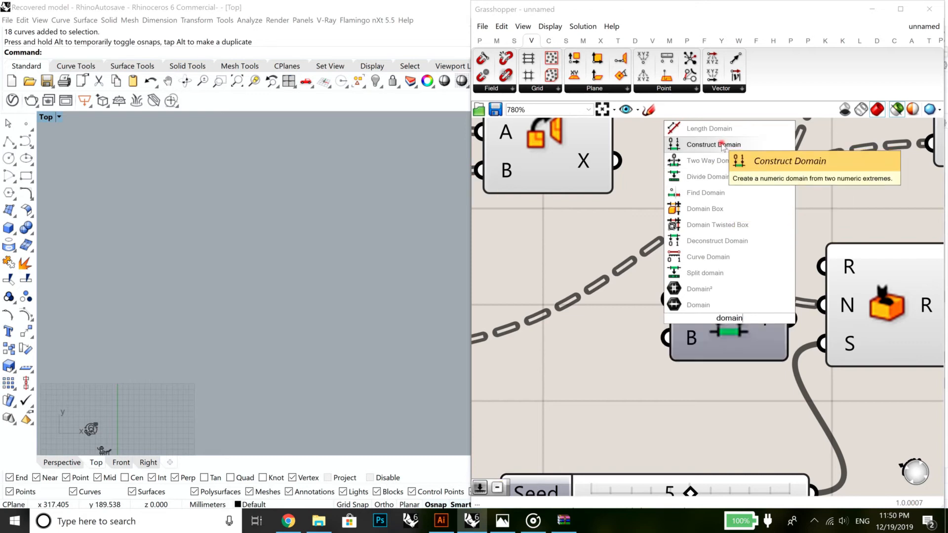
right_drag(730, 245, 763, 154)
drag(752, 223, 695, 211)
drag(769, 196, 838, 159)
right_drag(687, 218, 741, 245)
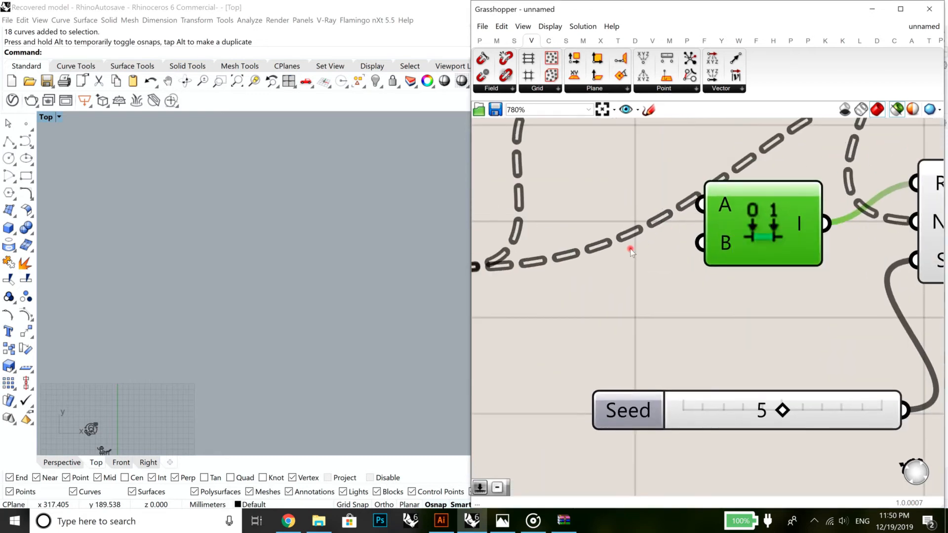
Create a number slider with value 25 and place it below the Construct Domain component
double_click(621, 208)
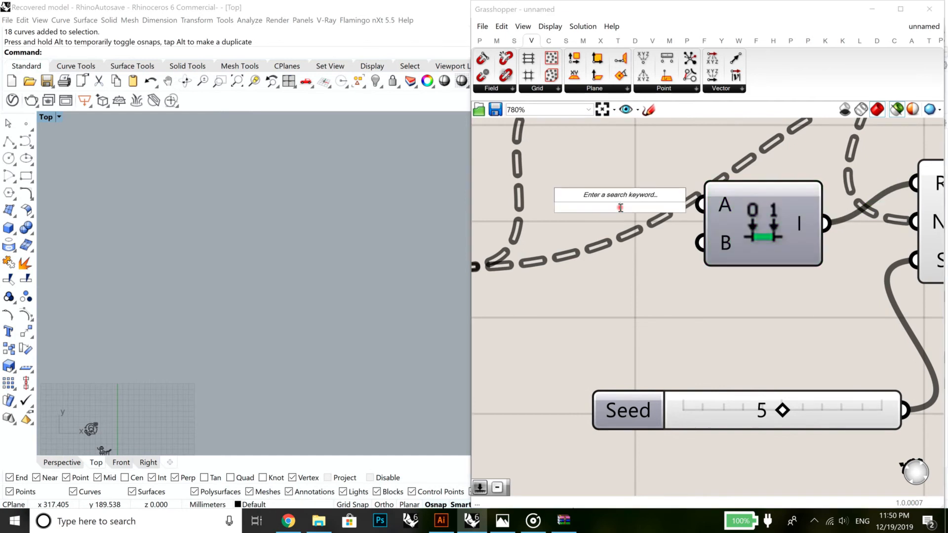
text(25)
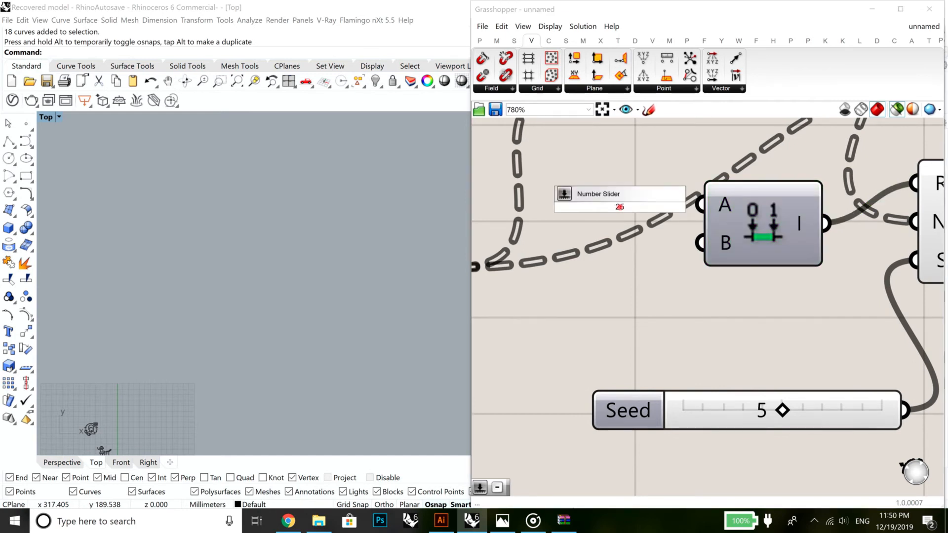
key(Return)
scroll(741, 296, down, 4)
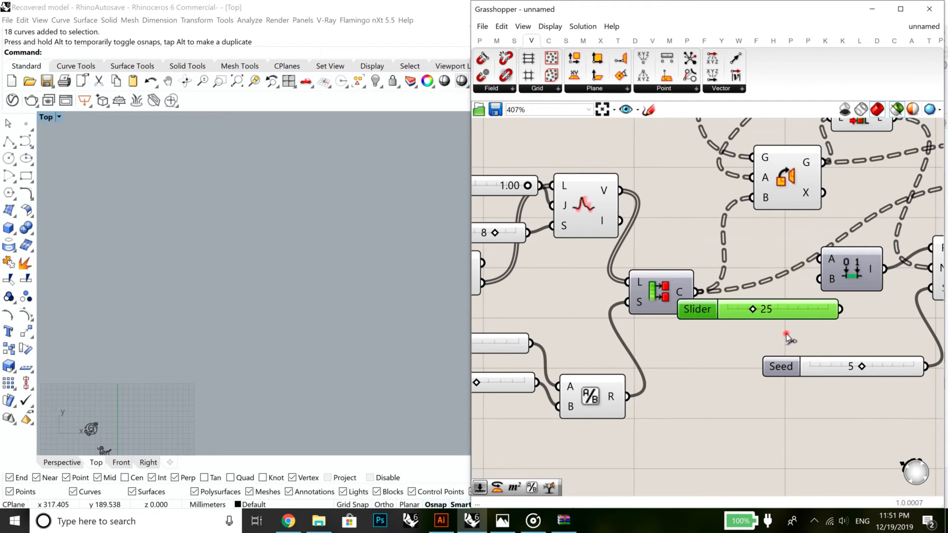
drag(787, 335, 764, 345)
Move the Construct Domain, the Random and both of their sliders together to the free area below the Rotate component
scroll(561, 302, down, 3)
drag(832, 375, 702, 270)
right_drag(759, 329, 686, 297)
drag(731, 262, 868, 320)
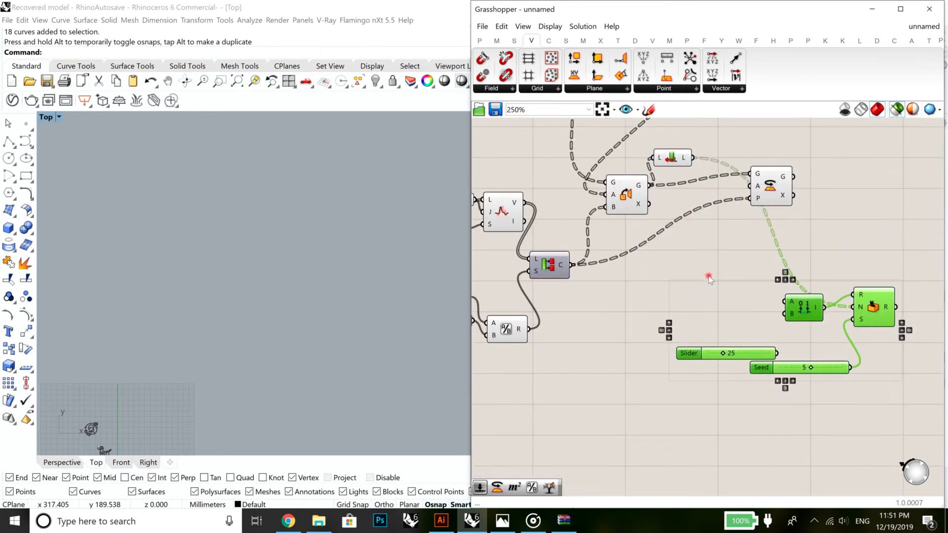
click(708, 276)
Align the Construct Domain with the Random's range input, connect the 25 slider to its domain end, and move the slider farther away
right_drag(762, 327, 724, 296)
scroll(726, 295, up, 2)
drag(781, 277, 773, 259)
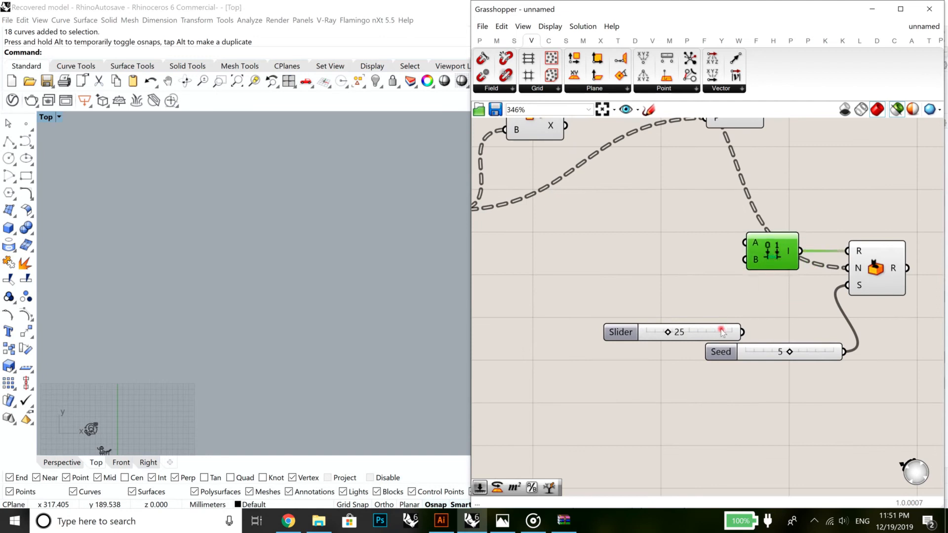
drag(721, 331, 745, 259)
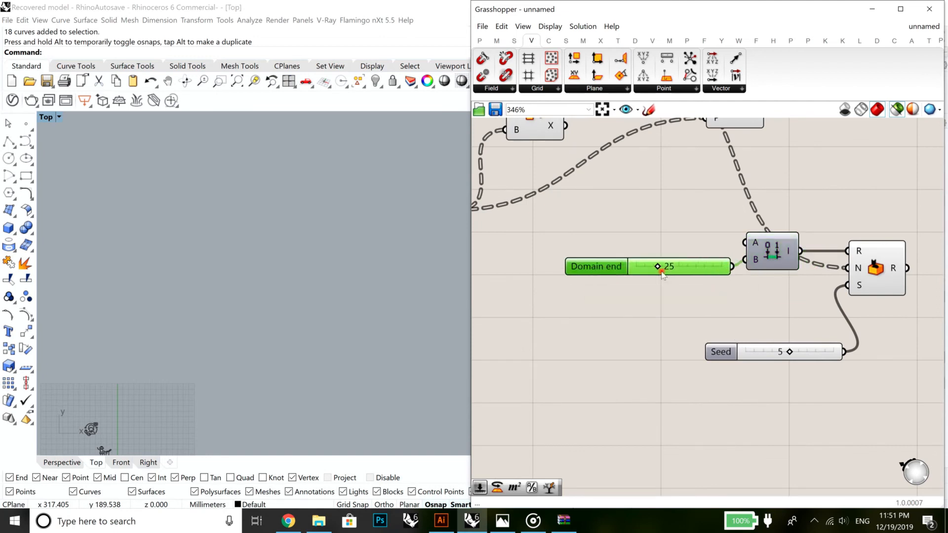
drag(662, 275, 572, 272)
Add a Negative component and feed the 25 slider through it into the Construct Domain's start input
click(648, 233)
double_click(650, 231)
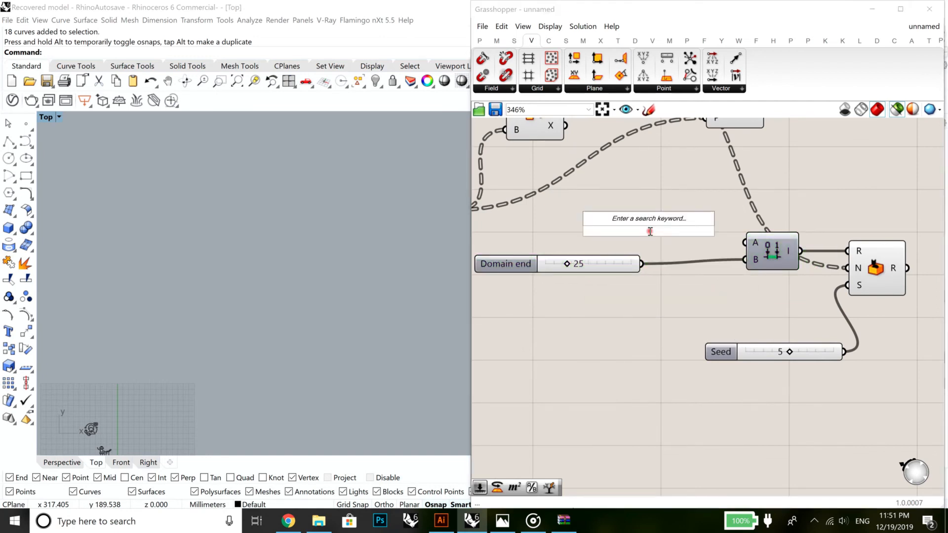
text(neg)
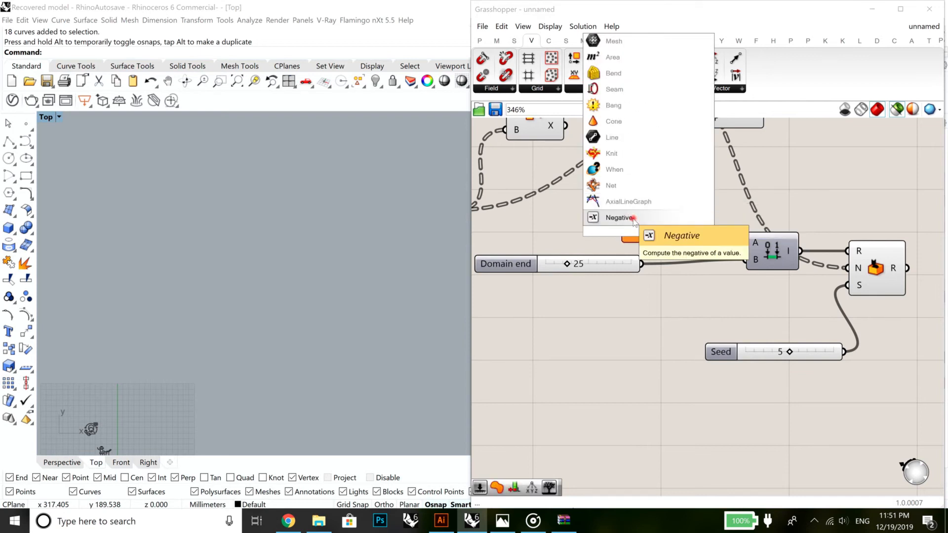
click(637, 218)
drag(641, 264, 745, 243)
mouse_move(795, 254)
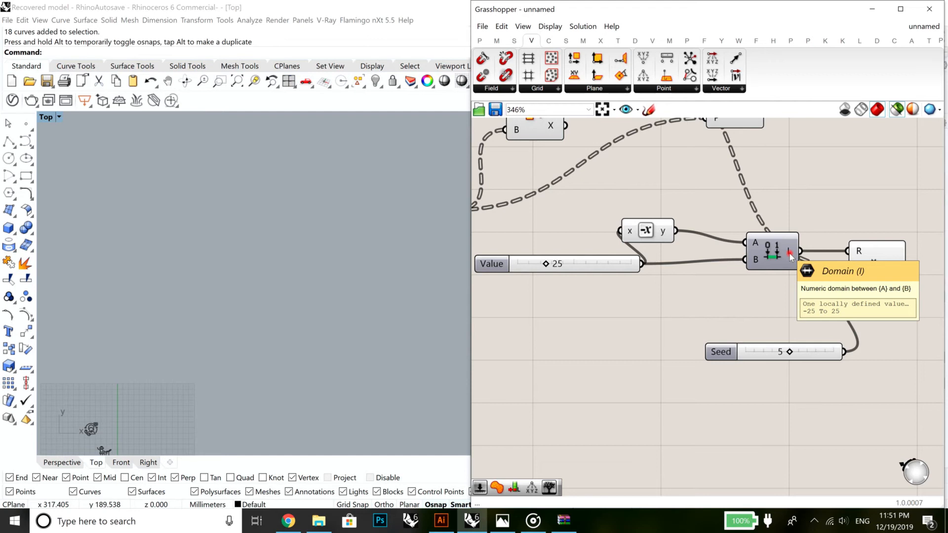
Check the Random's output data and connect it to the Rotate's angle input
click(892, 268)
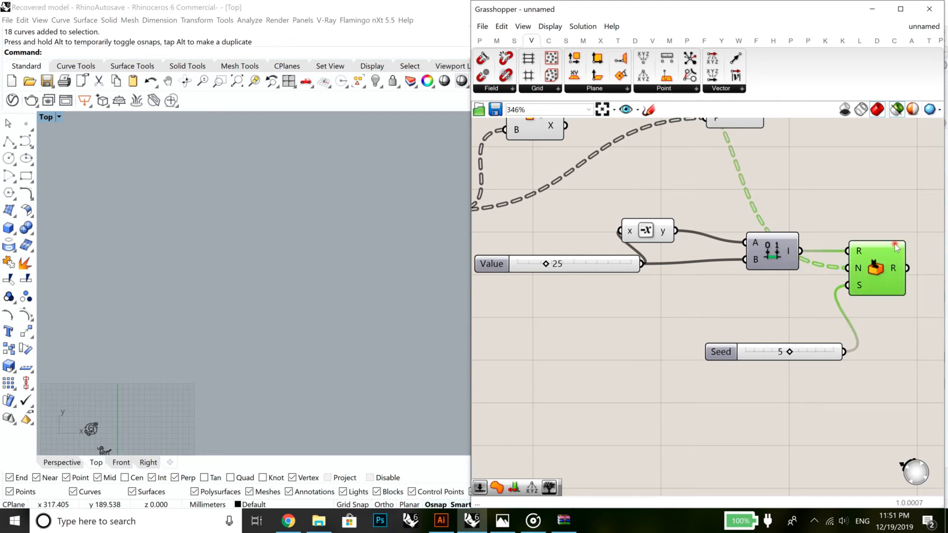
right_drag(896, 249, 788, 293)
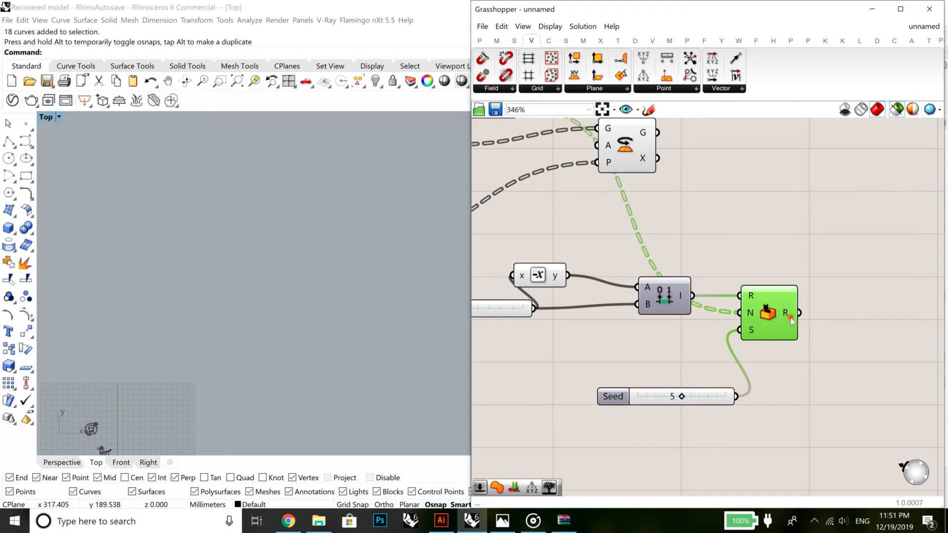
mouse_move(787, 314)
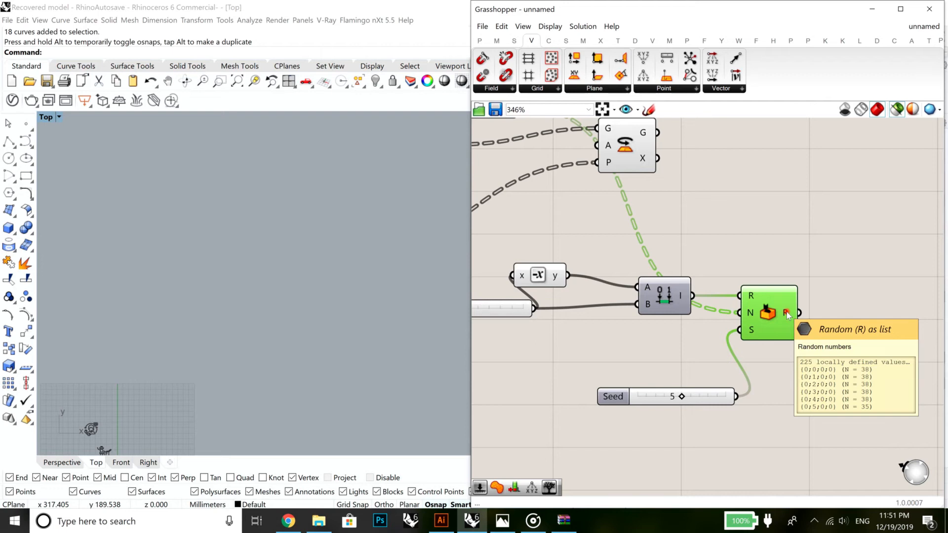
scroll(787, 315, down, 1)
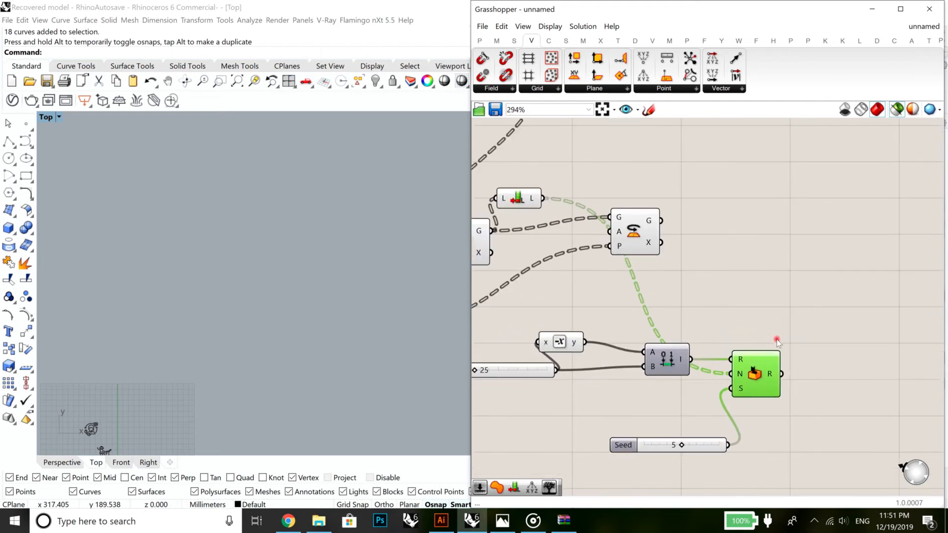
drag(783, 374, 618, 246)
scroll(681, 279, up, 4)
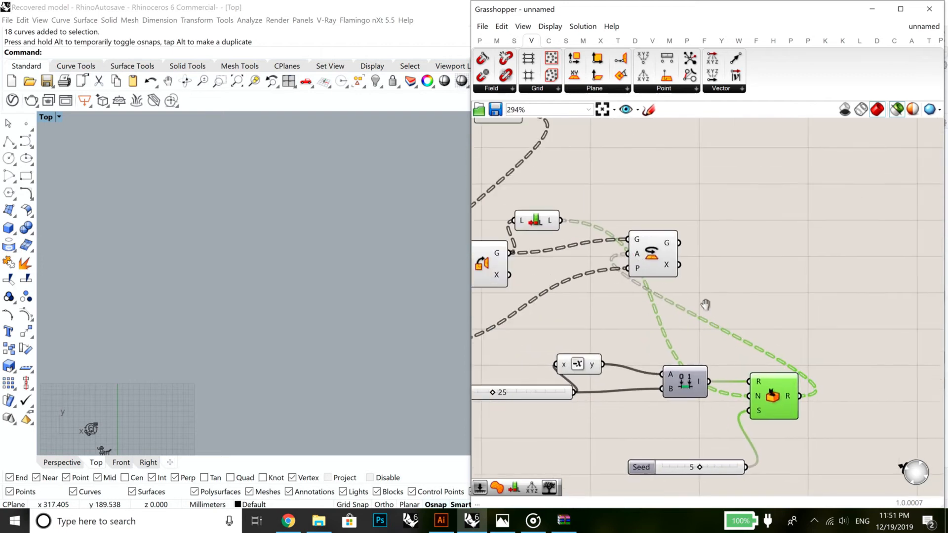
Preview the Rotate component's icons in the Top viewport and switch its angle input to degrees
click(683, 280)
scroll(336, 280, up, 6)
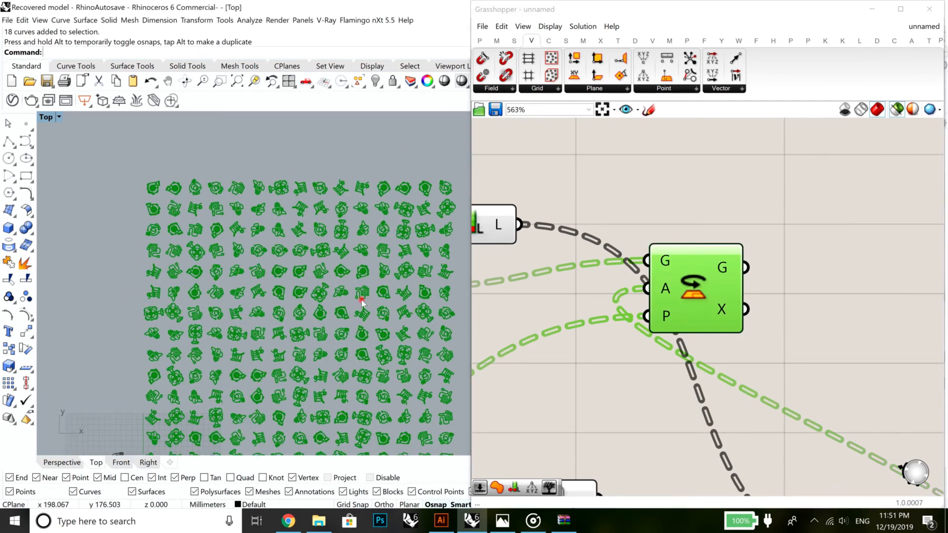
scroll(336, 280, down, 5)
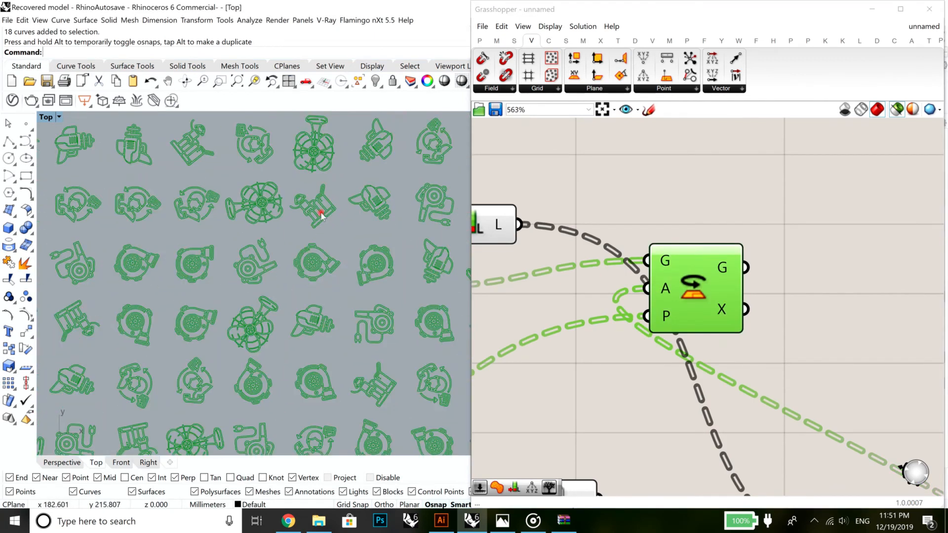
scroll(293, 331, down, 6)
scroll(288, 299, up, 6)
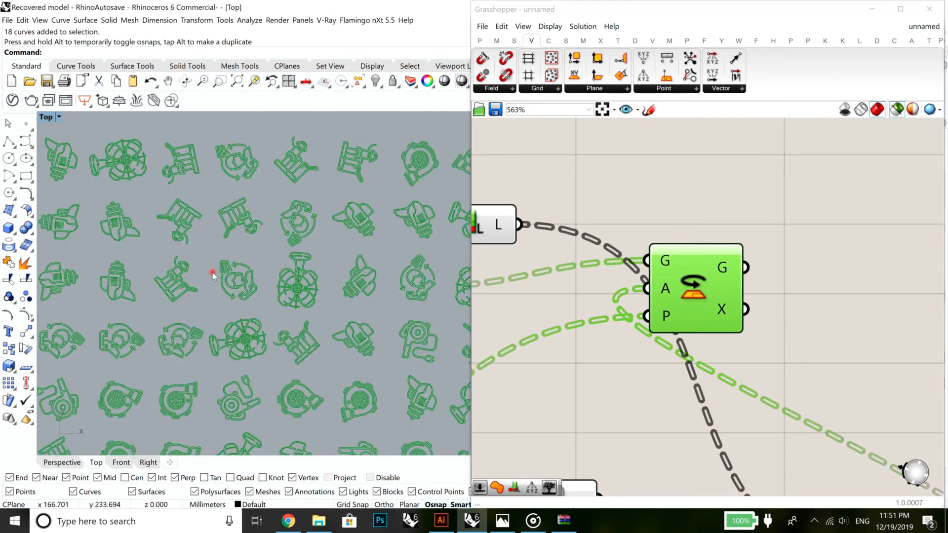
right_drag(212, 273, 318, 231)
scroll(285, 206, up, 3)
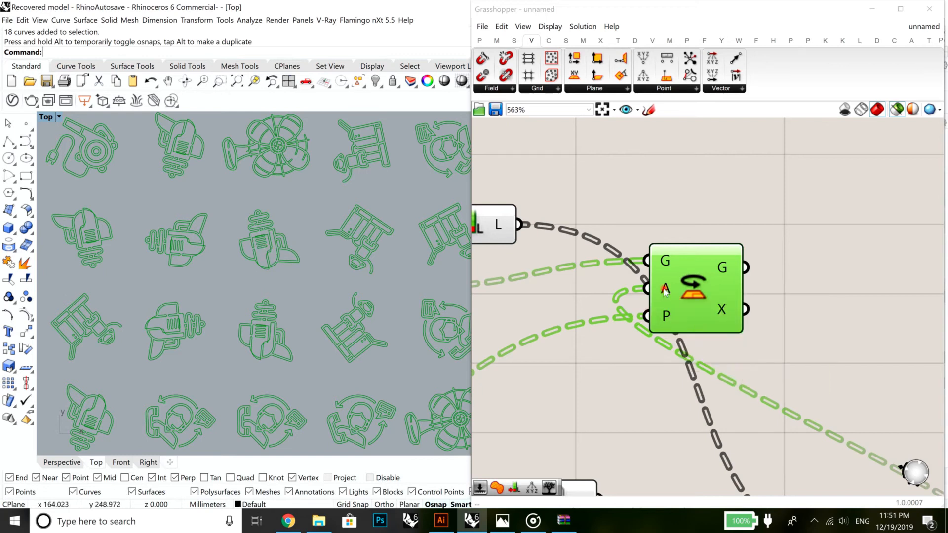
mouse_move(665, 292)
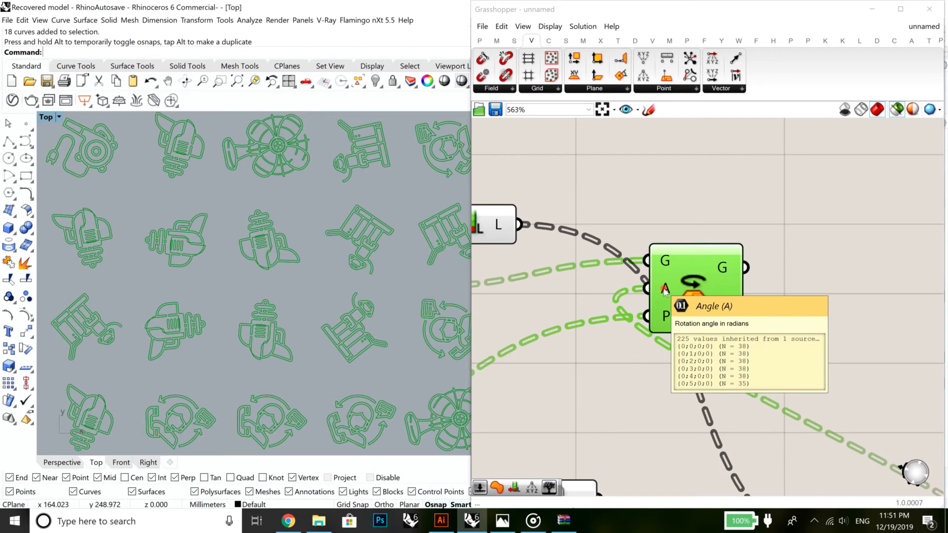
right_click(665, 291)
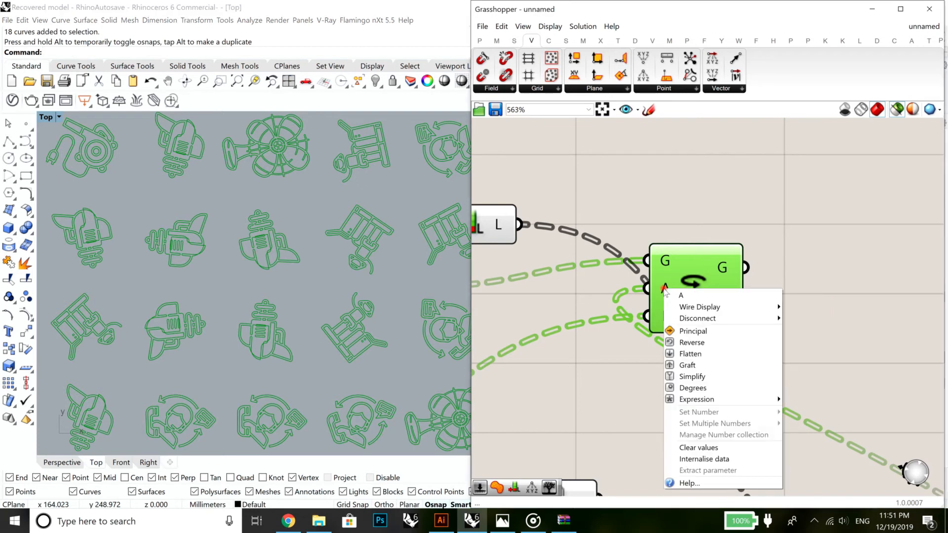
click(702, 389)
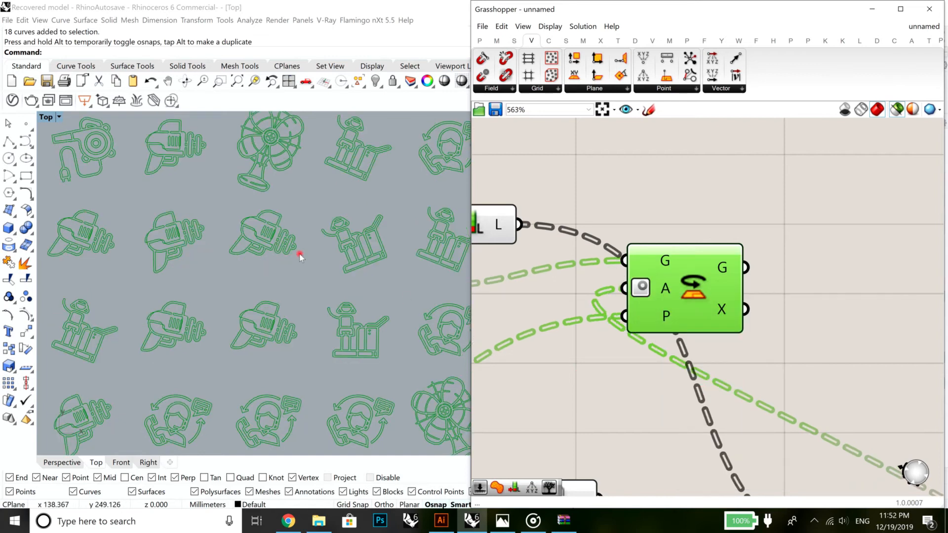
Examine the rotated icons across the whole grid in the Top viewport
scroll(315, 321, down, 10)
right_drag(333, 354, 281, 276)
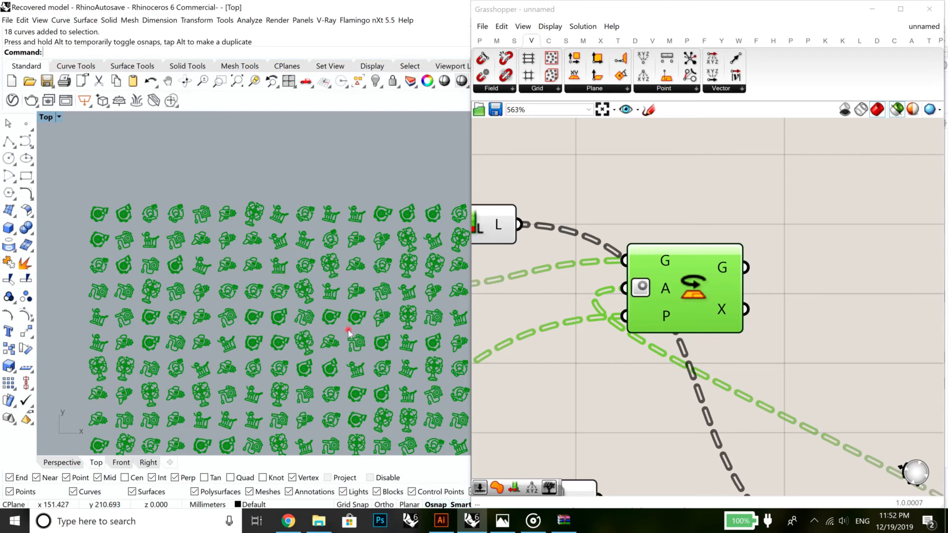
scroll(716, 380, down, 4)
click(754, 330)
click(710, 343)
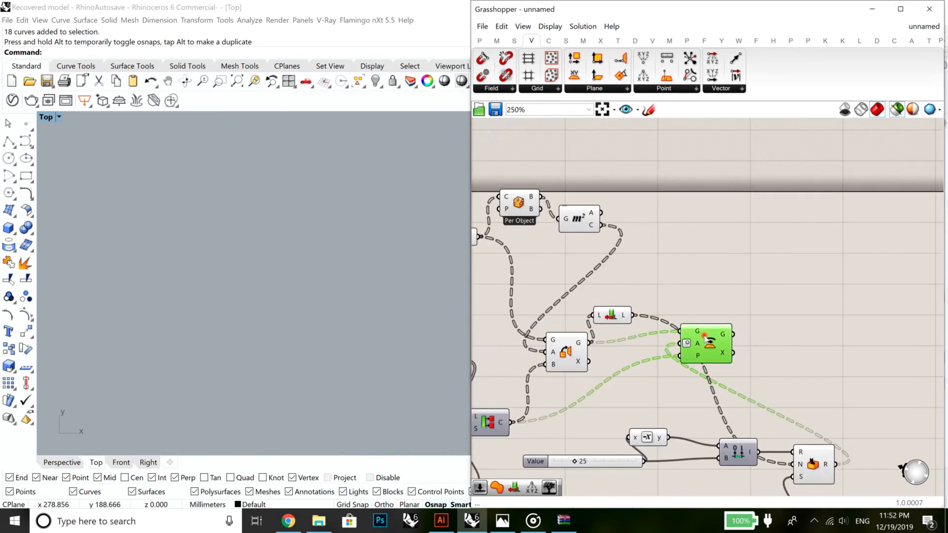
scroll(322, 327, down, 3)
scroll(322, 326, up, 6)
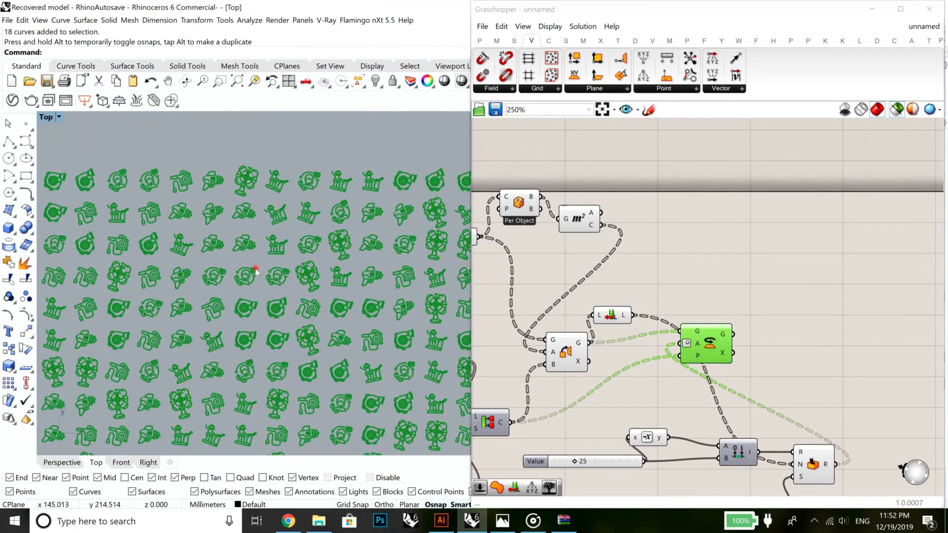
scroll(302, 270, up, 4)
scroll(304, 266, down, 4)
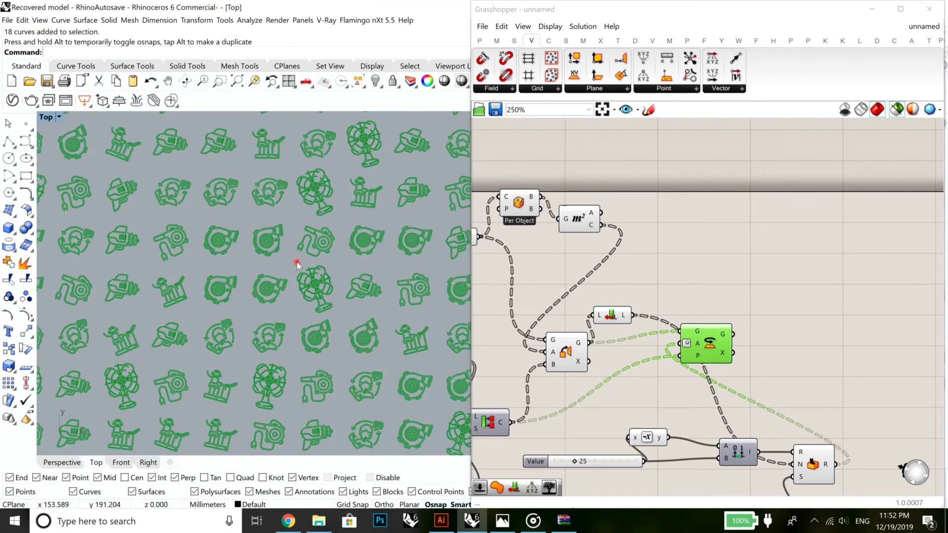
Set the Extent Y slider that drives both grid extents to 22 and inspect the enlarged icon pattern
scroll(720, 331, down, 4)
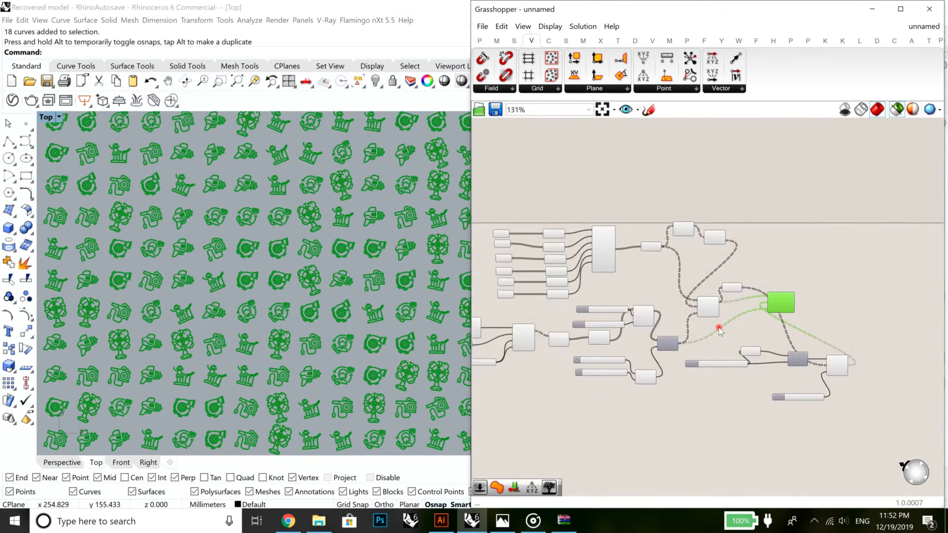
scroll(665, 319, up, 4)
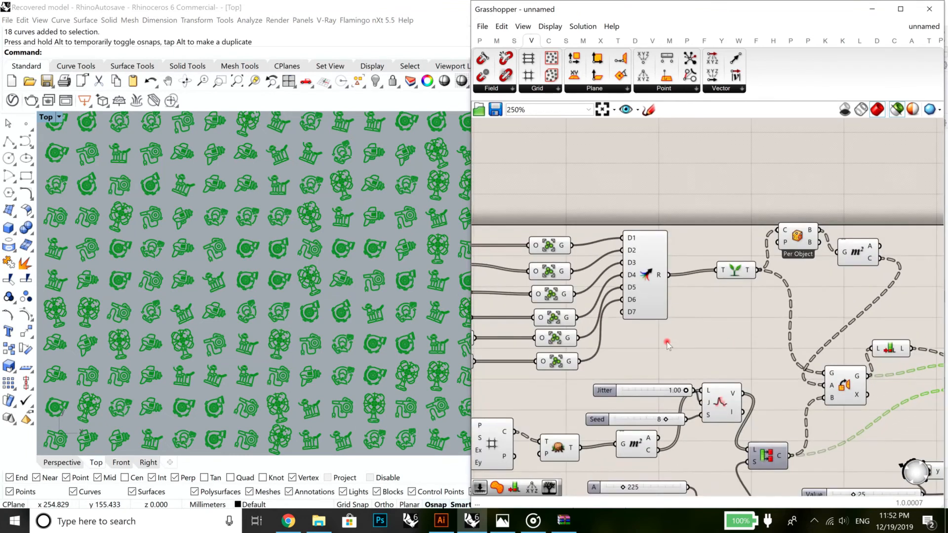
scroll(321, 291, down, 6)
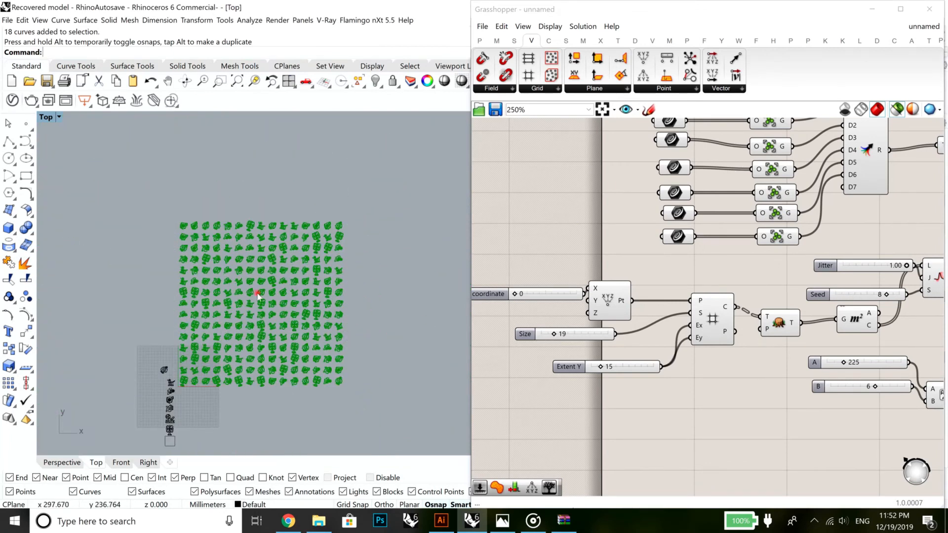
scroll(601, 366, up, 4)
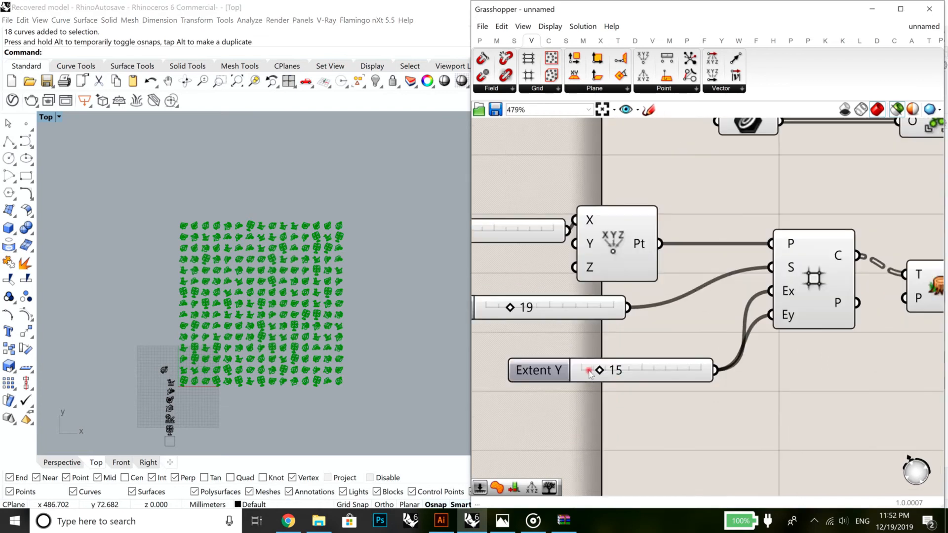
double_click(598, 370)
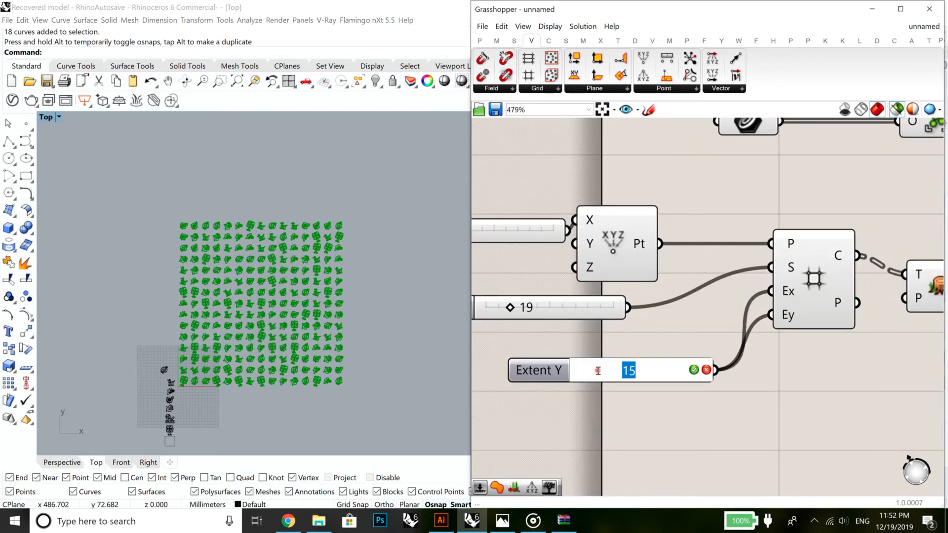
text(22)
key(Return)
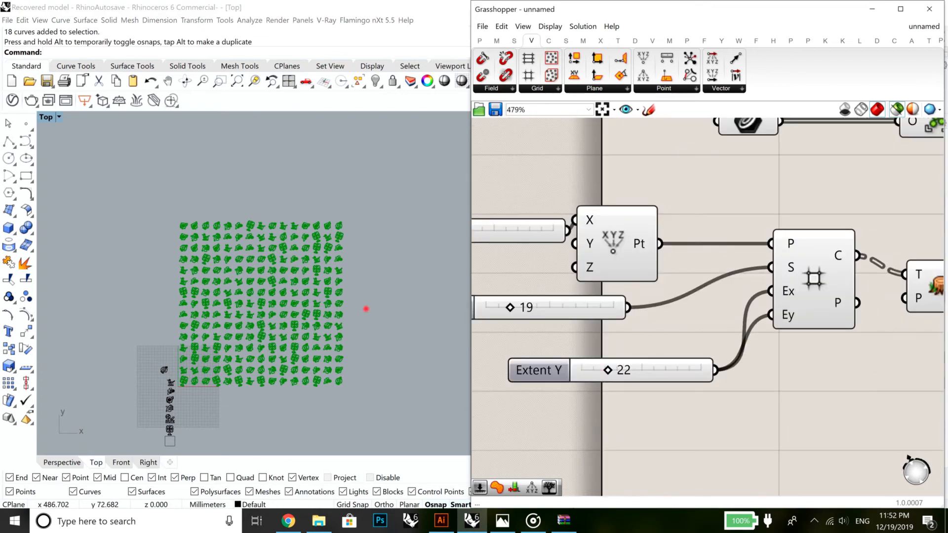
scroll(366, 308, up, 6)
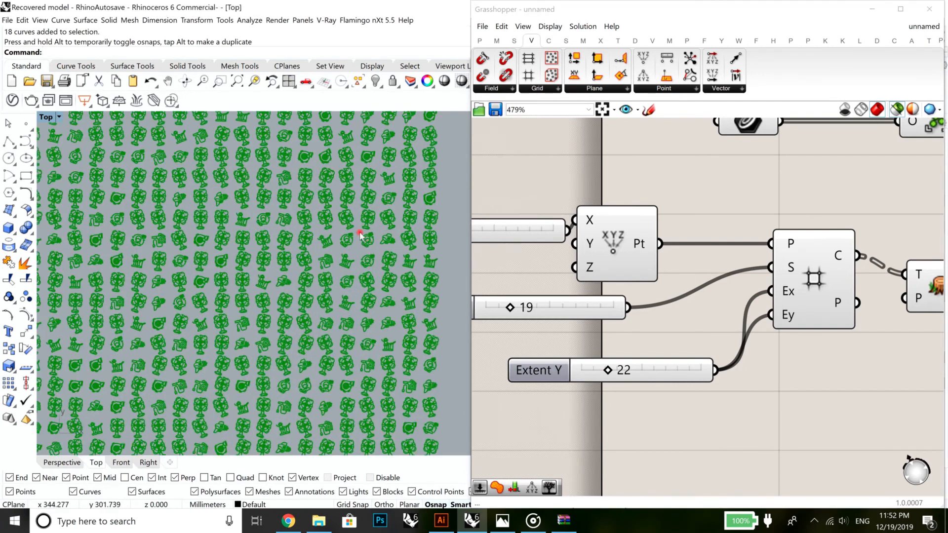
scroll(346, 262, up, 4)
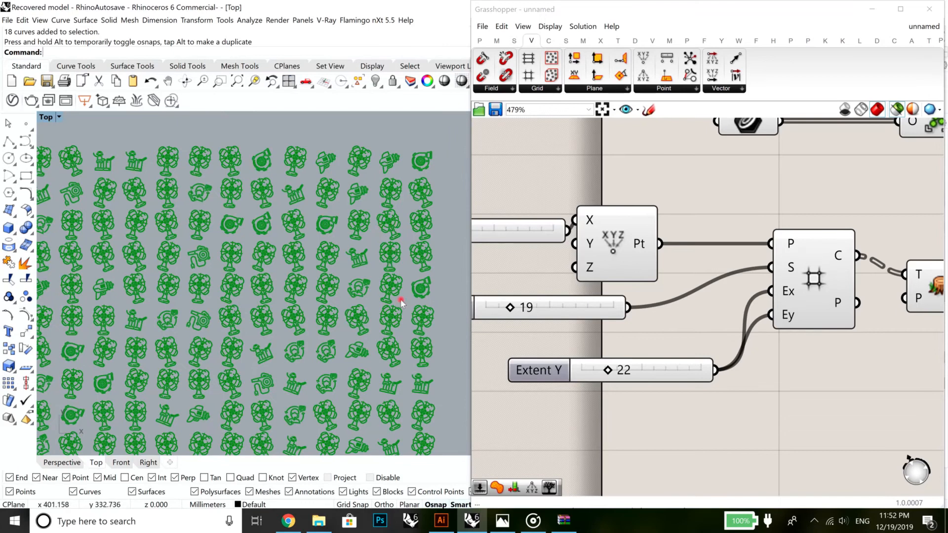
Compare the Flatten Tree output's item count with the A slider feeding the Division component
right_drag(650, 386, 557, 390)
click(785, 367)
scroll(805, 362, down, 2)
right_drag(832, 362, 585, 344)
scroll(773, 349, up, 3)
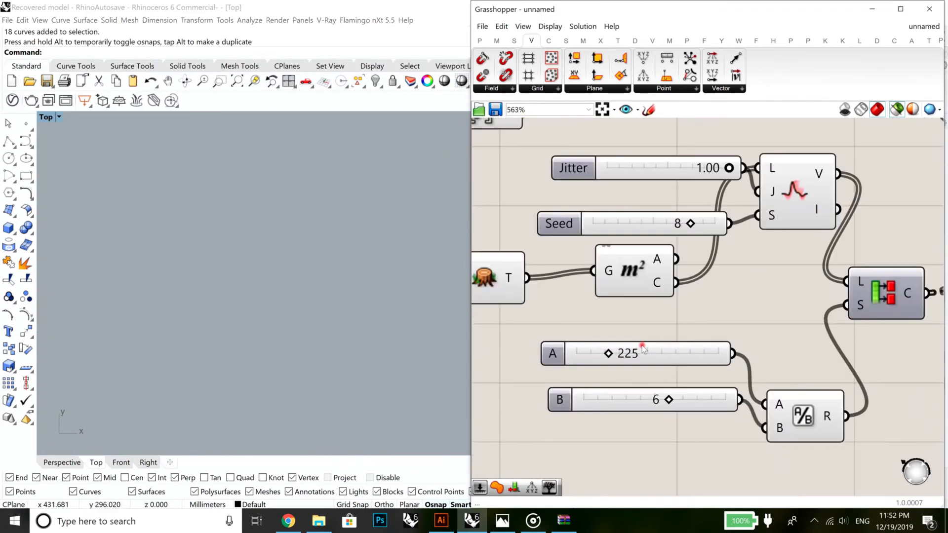
scroll(643, 349, up, 2)
scroll(626, 359, down, 3)
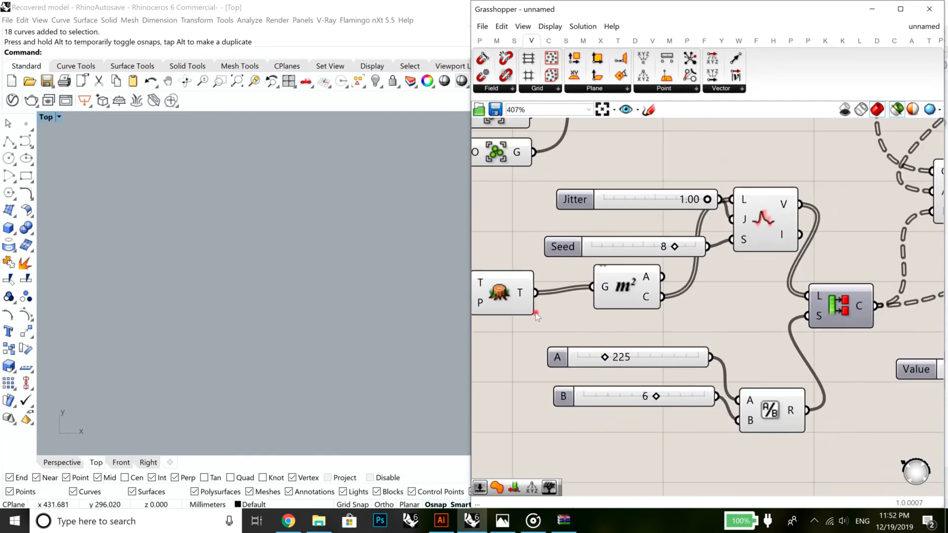
right_drag(523, 296, 585, 312)
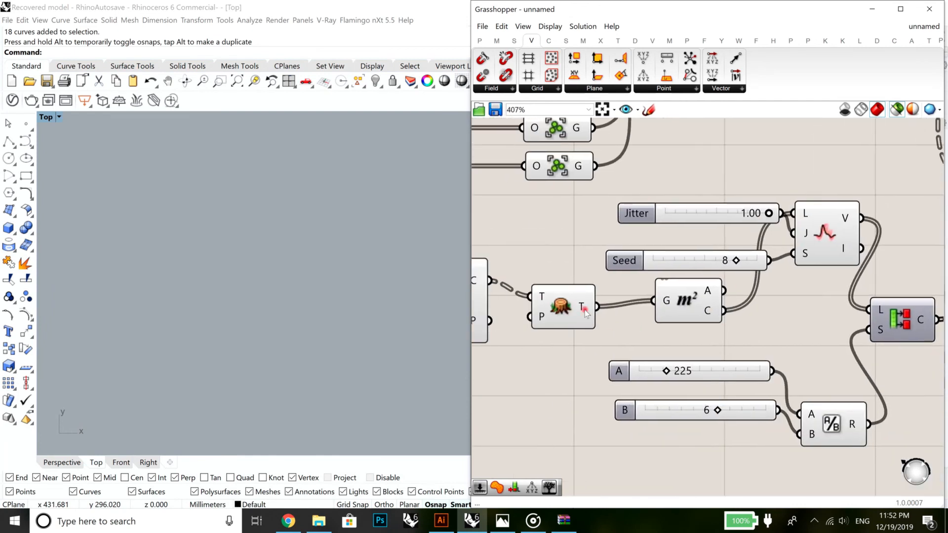
mouse_move(581, 316)
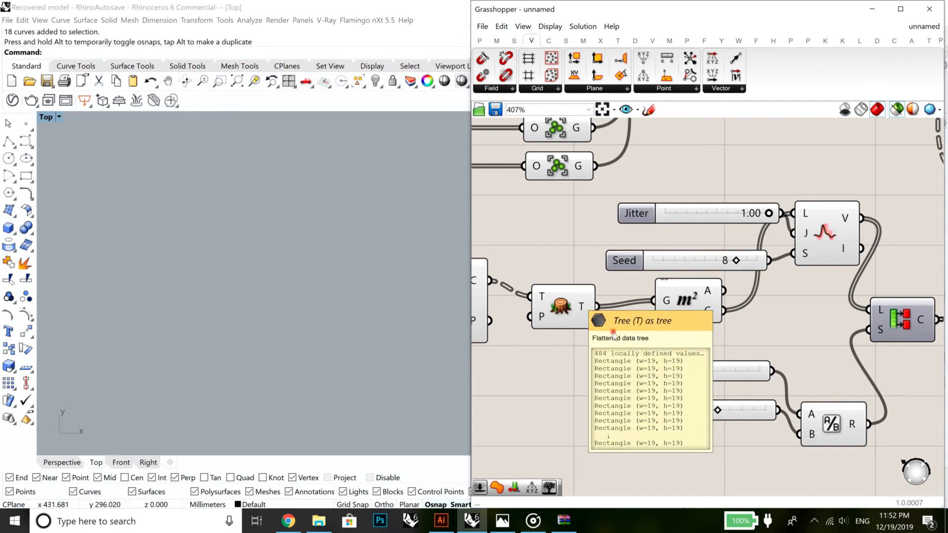
Delete the A and B sliders feeding the Division component
double_click(674, 372)
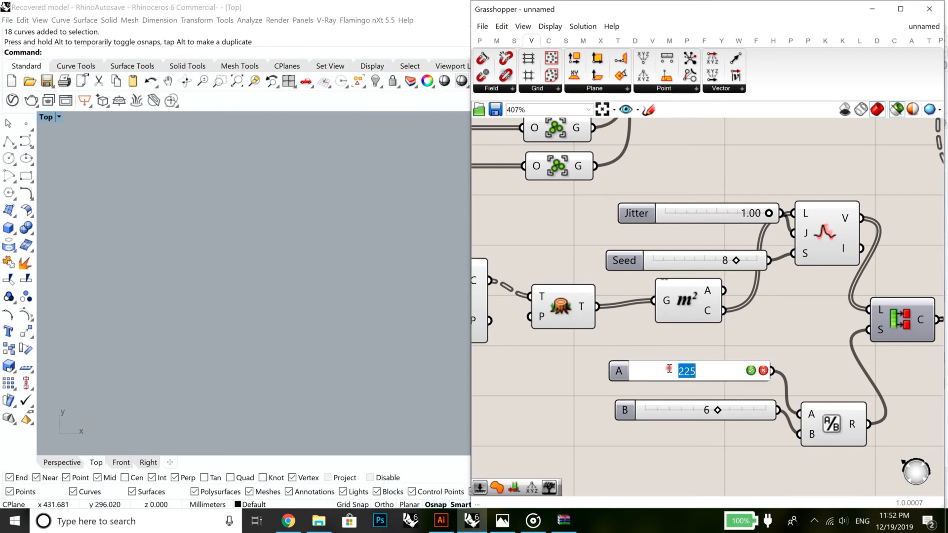
right_drag(815, 355, 786, 349)
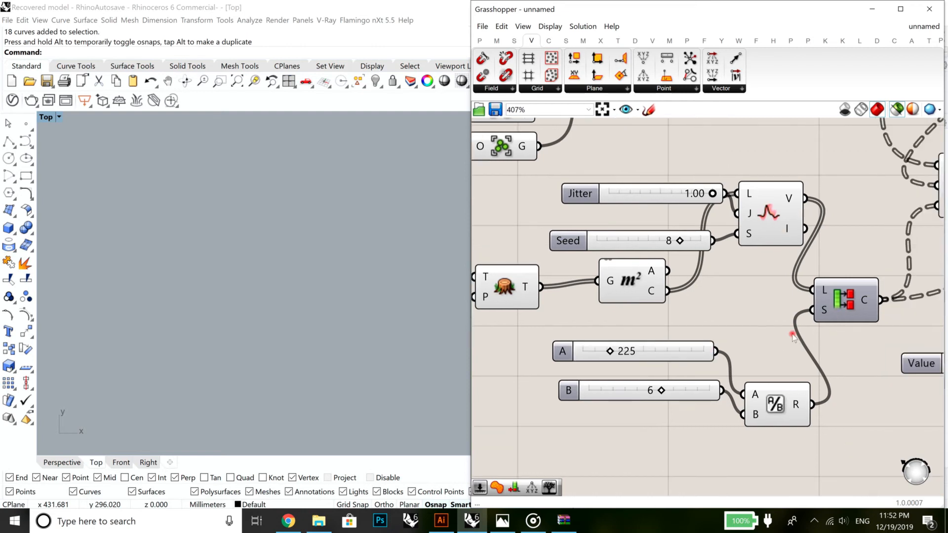
right_drag(584, 330, 596, 306)
drag(679, 402, 675, 319)
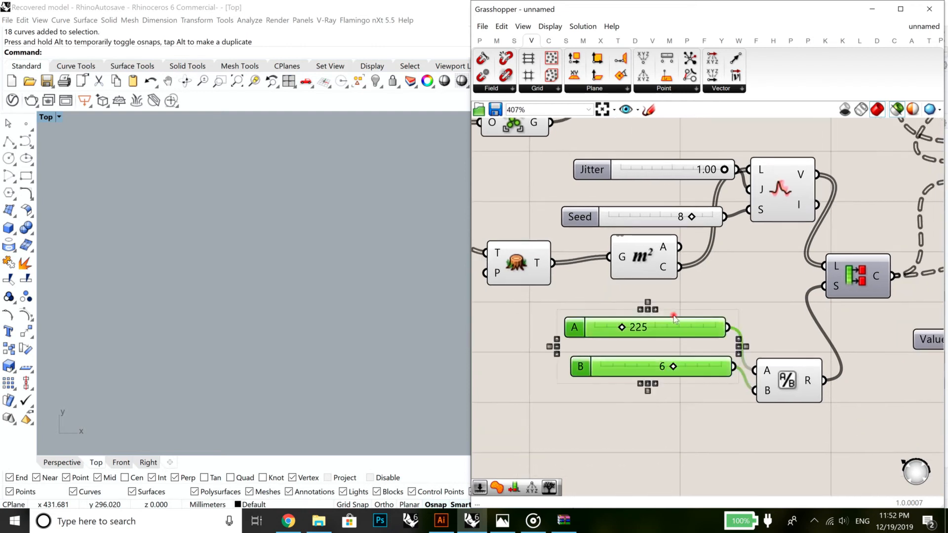
key(Delete)
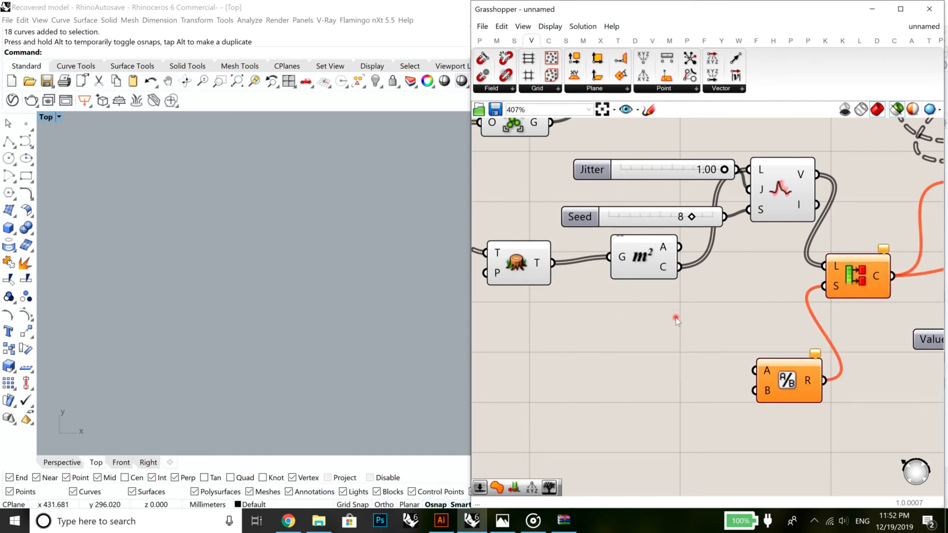
Add a List Length component, feed it the Flatten Tree output and connect its result to the Division's A input
double_click(604, 332)
text(lid)
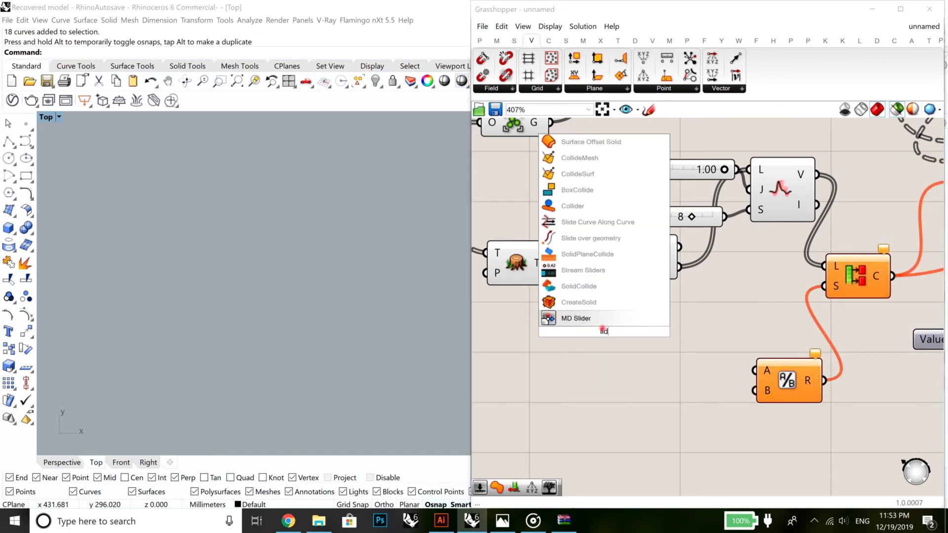
text(t)
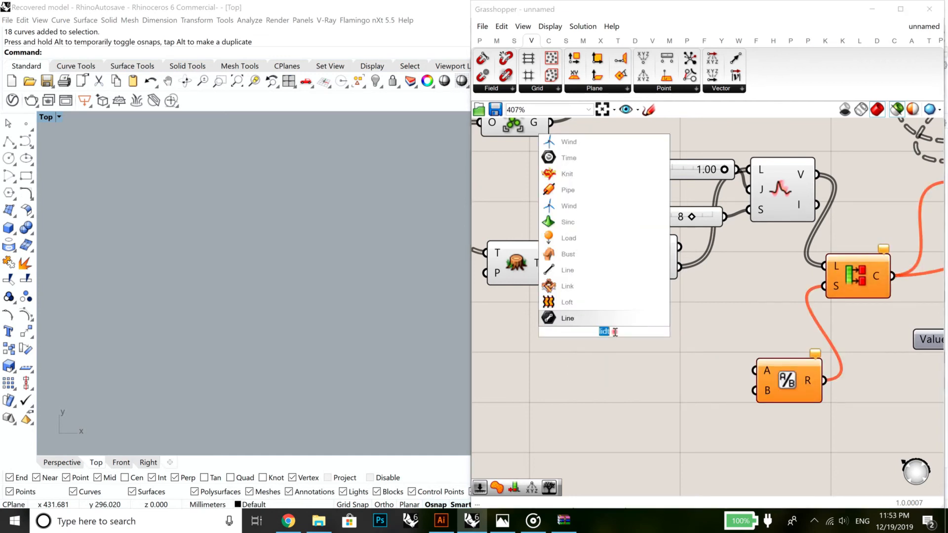
text(list l)
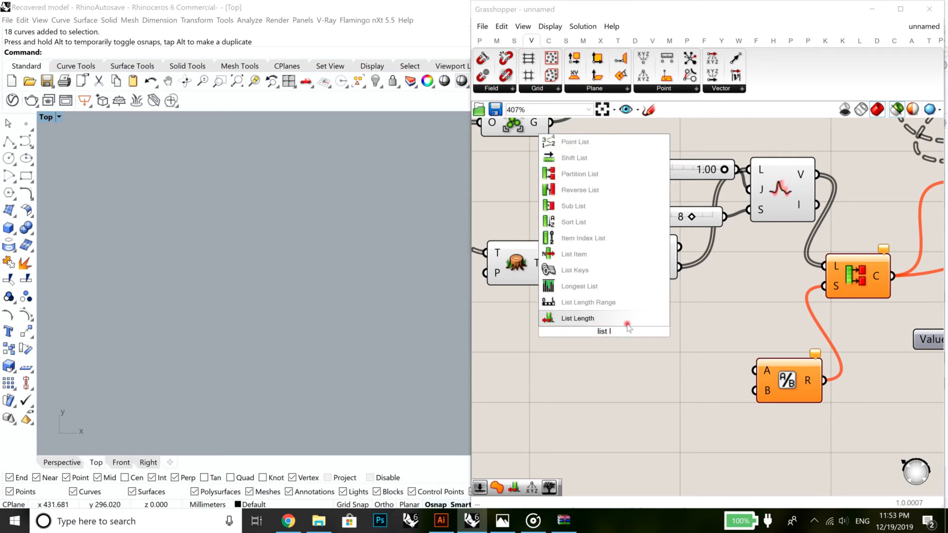
click(628, 324)
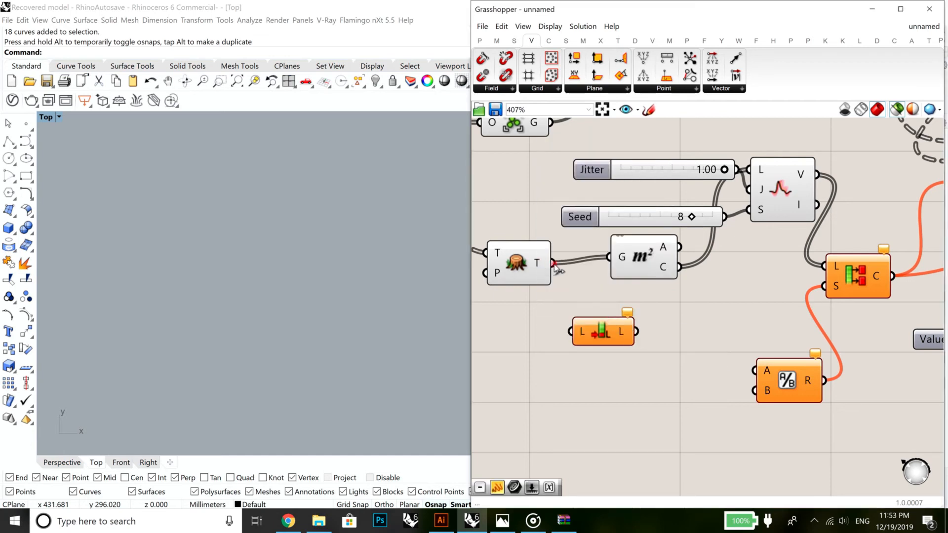
drag(554, 262, 573, 331)
drag(636, 332, 755, 370)
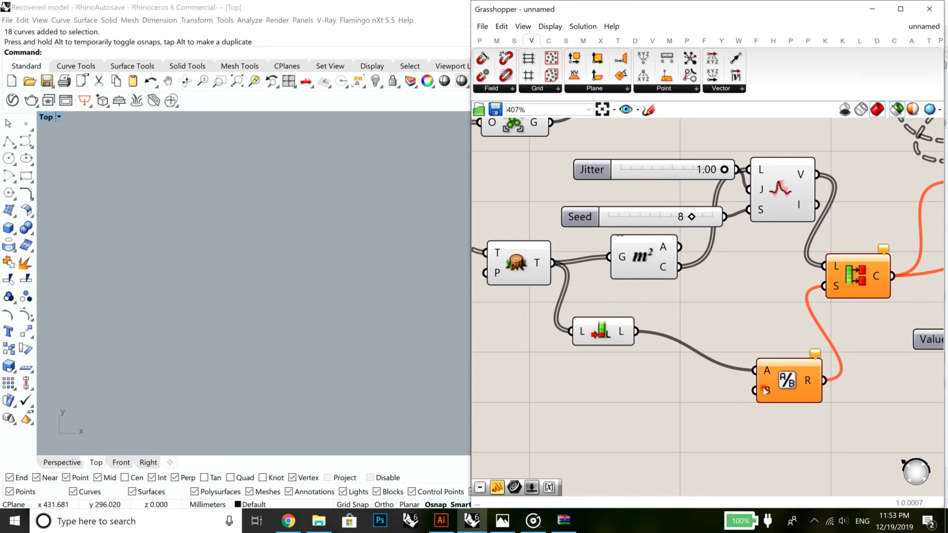
Add a number slider set to 6 and connect it to the Division's B input
double_click(711, 383)
text(7)
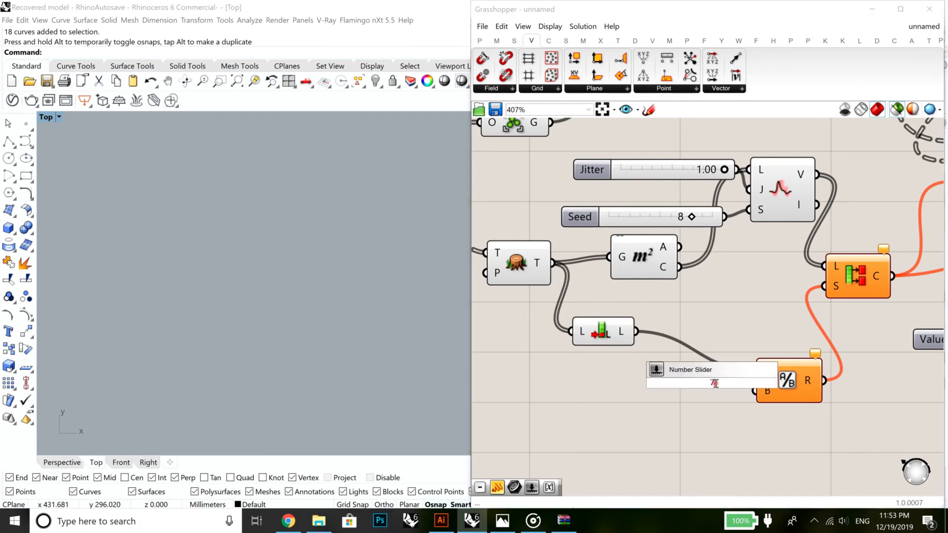
key(Return)
mouse_move(748, 385)
mouse_down()
mouse_move(670, 390)
mouse_move(754, 392)
mouse_up()
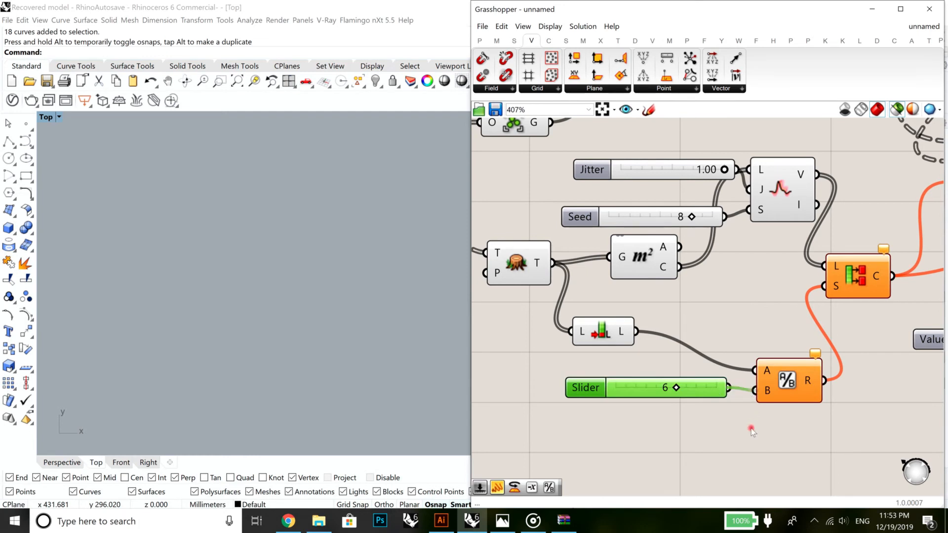
scroll(713, 318, down, 3)
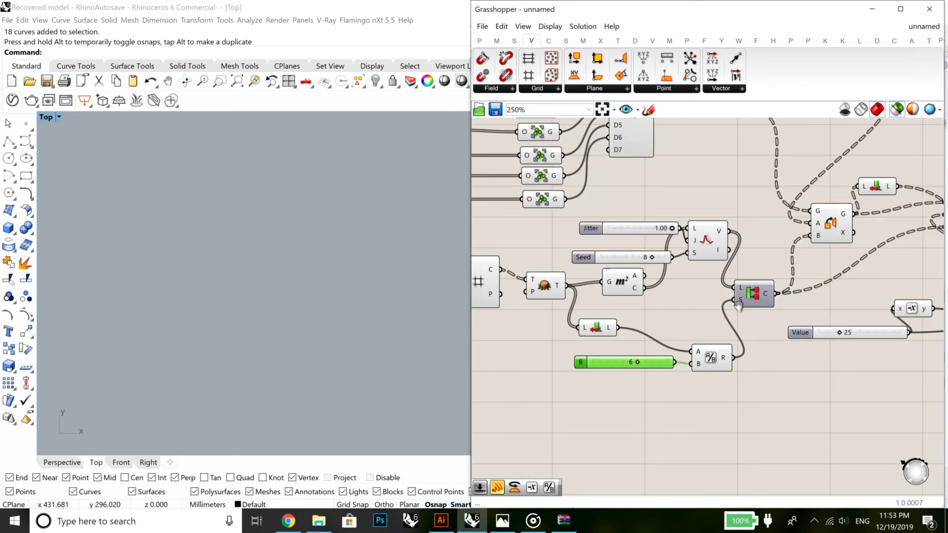
Preview the rotated icons and check the branch sizes in the Partition List's Chunks output
right_drag(738, 304, 545, 338)
click(774, 258)
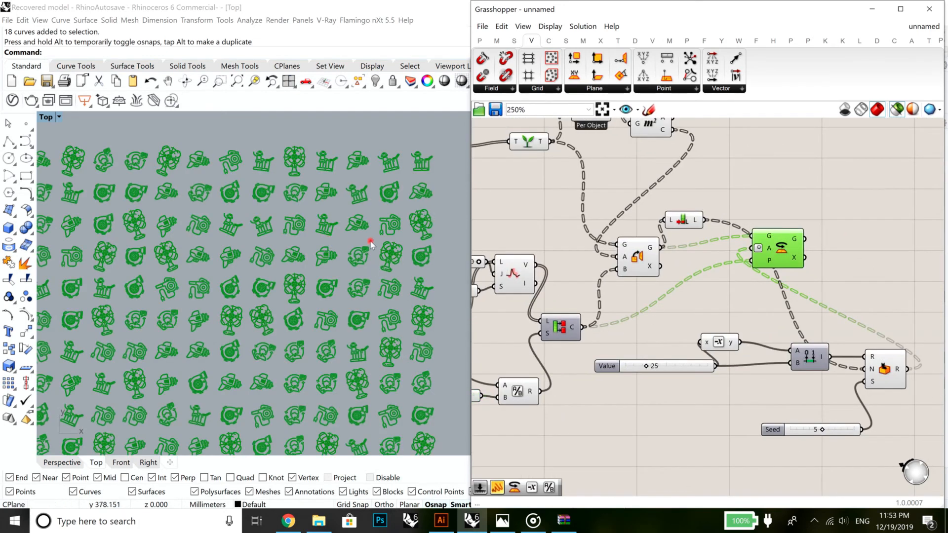
click(642, 418)
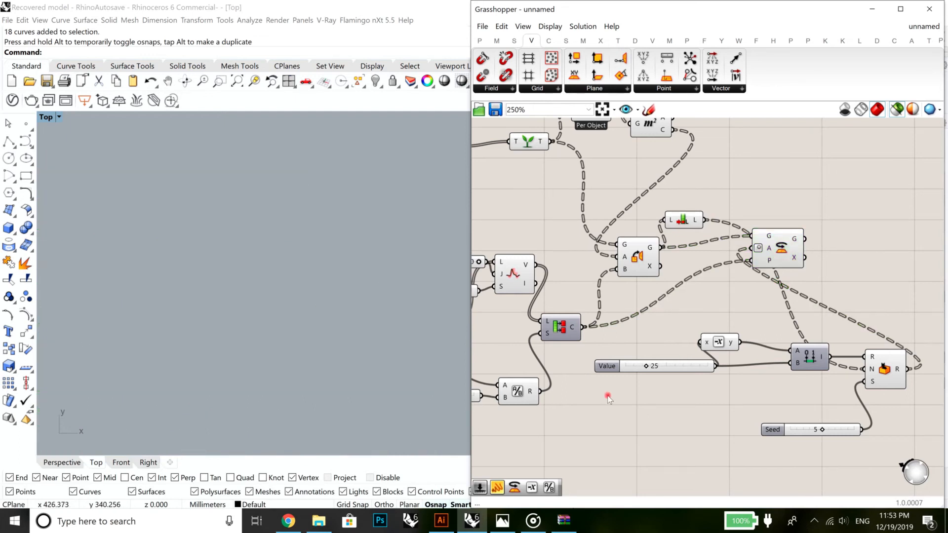
right_drag(591, 393, 690, 395)
right_drag(610, 366, 707, 366)
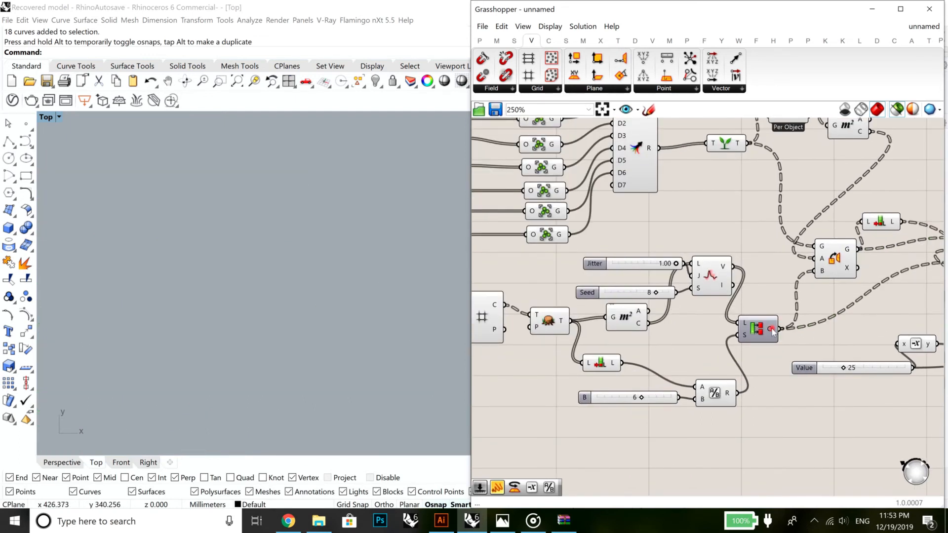
mouse_move(768, 331)
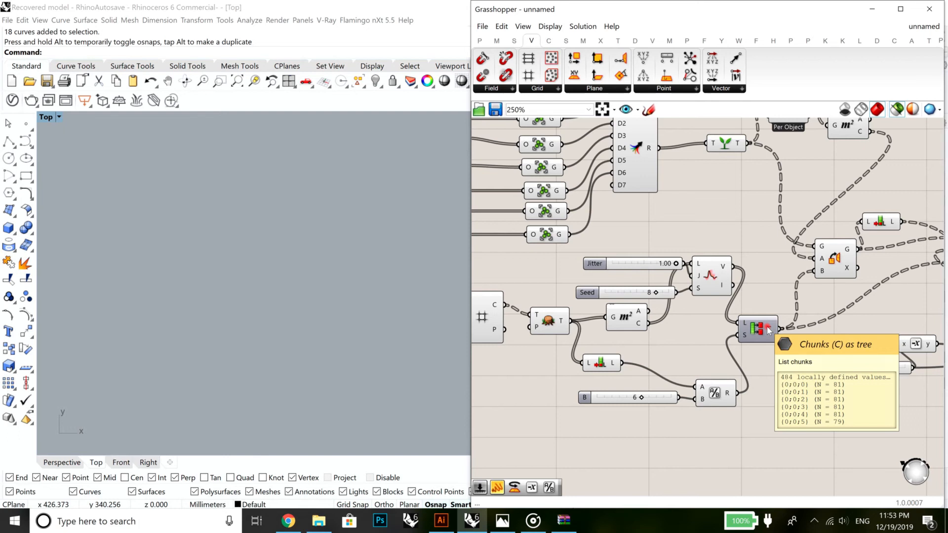
Move the six geometry and group pairs upward and duplicate the last pair below them
scroll(637, 308, down, 4)
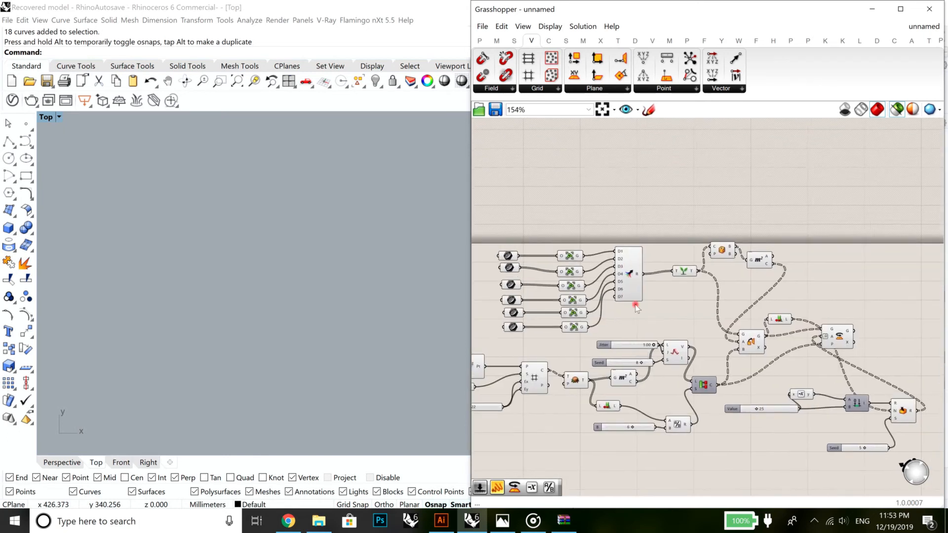
scroll(636, 307, up, 4)
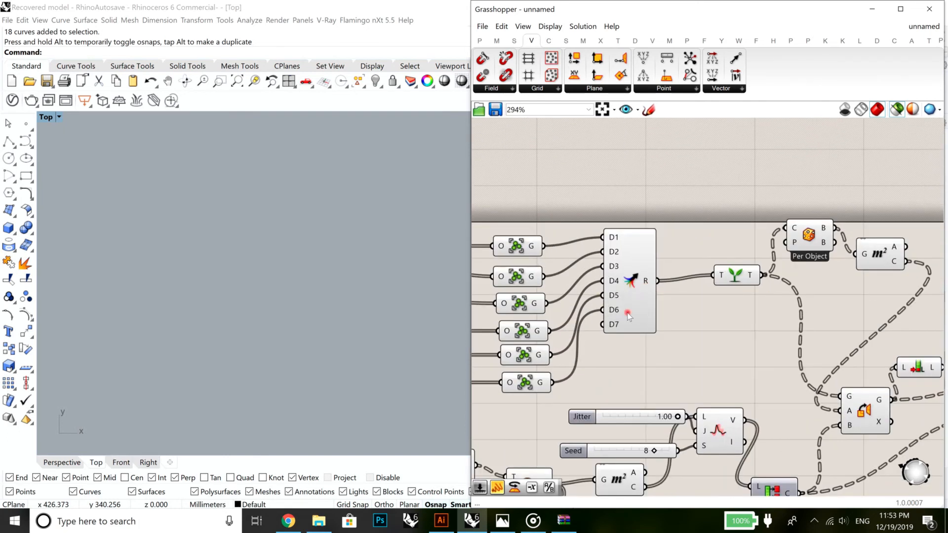
right_drag(628, 314, 697, 208)
right_drag(702, 293, 800, 374)
drag(699, 385, 542, 199)
drag(680, 219, 666, 133)
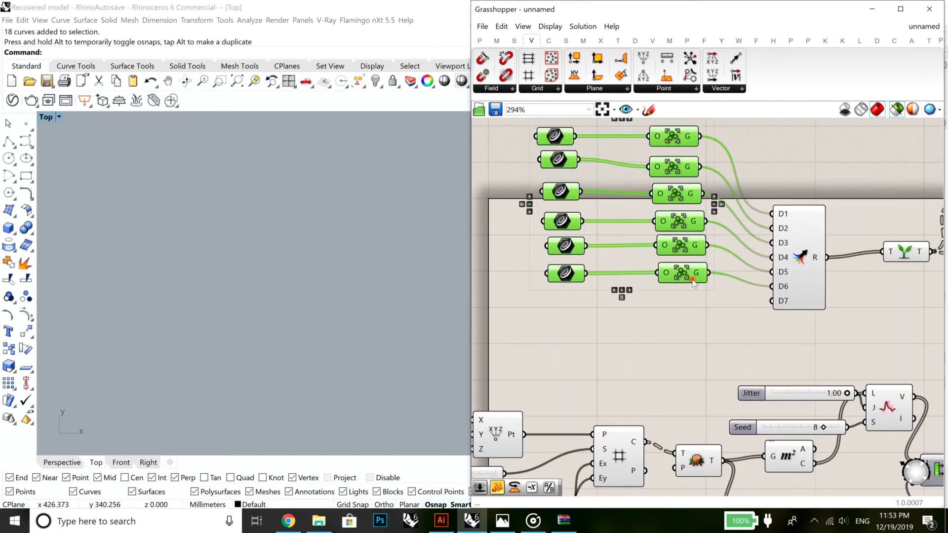
drag(699, 308, 556, 319)
click(652, 368)
Examine the icon column in the Top viewport and identify which icon the duplicated geometry parameter references
click(307, 246)
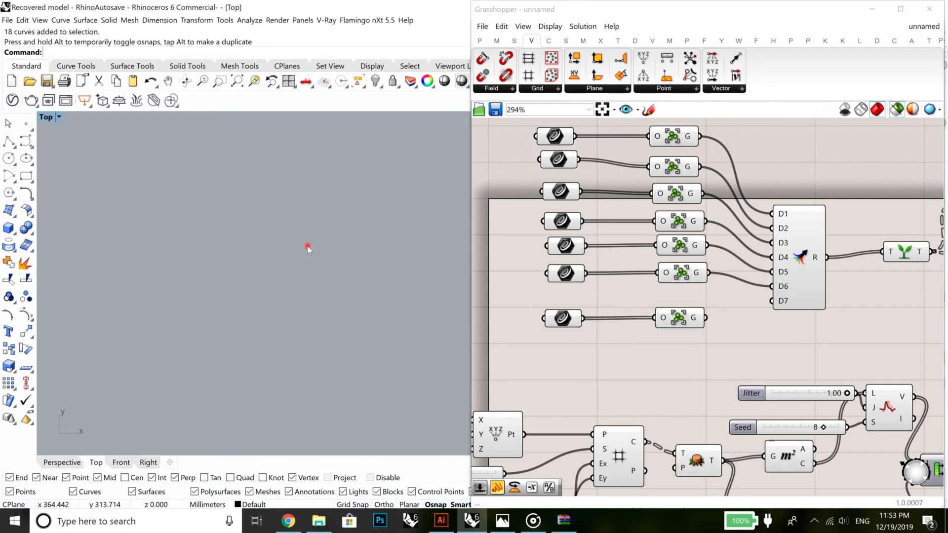
scroll(316, 250, down, 12)
mouse_move(271, 303)
right_down()
mouse_move(296, 292)
mouse_move(299, 271)
right_up()
scroll(297, 266, up, 10)
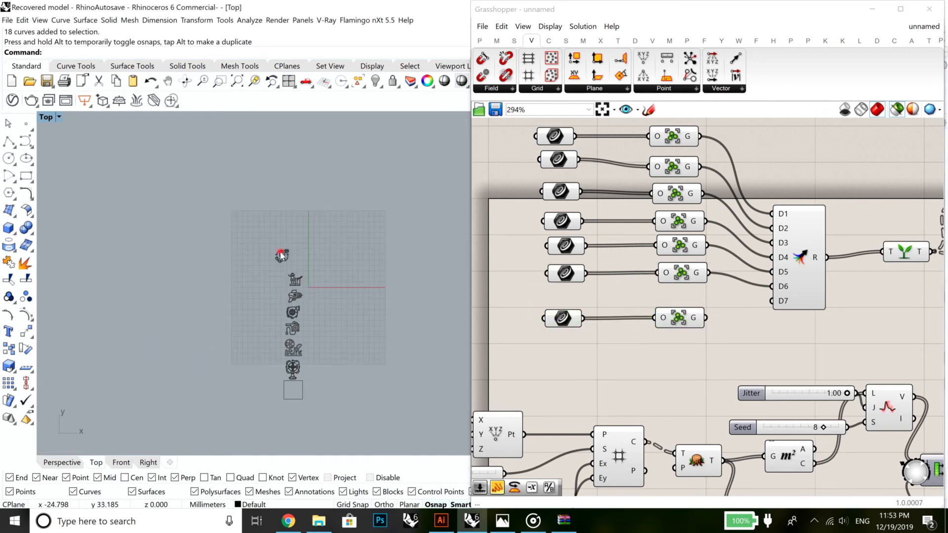
click(564, 319)
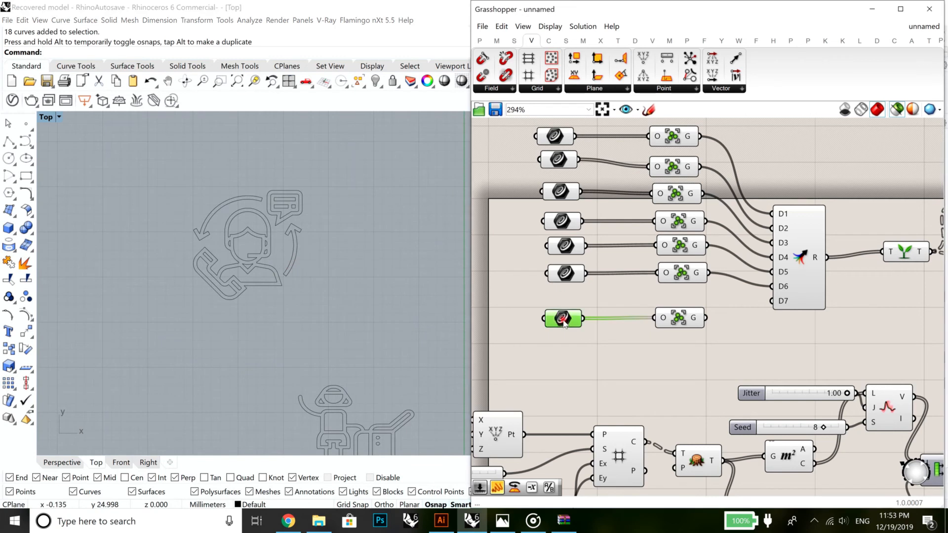
right_drag(339, 246, 334, 227)
scroll(336, 228, down, 6)
right_drag(349, 314, 353, 263)
scroll(357, 262, down, 4)
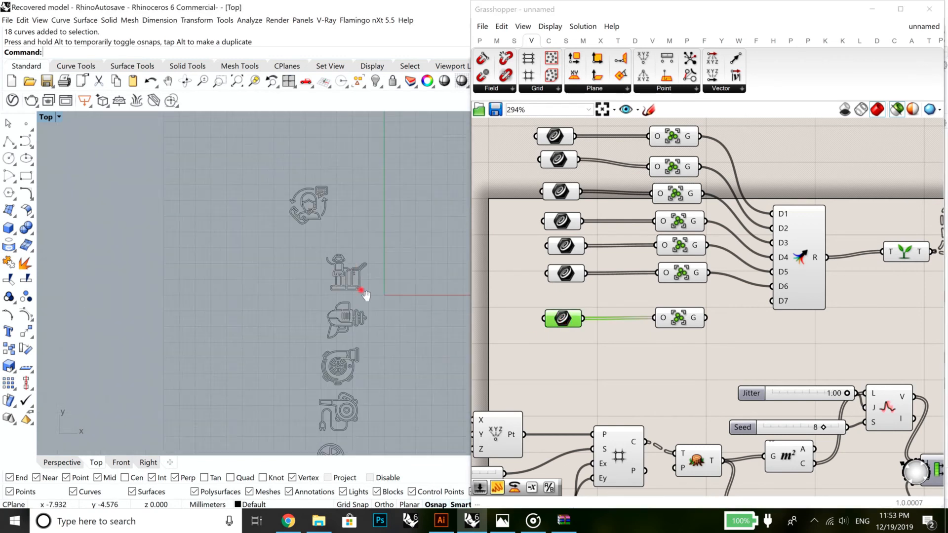
right_drag(360, 377, 376, 255)
scroll(366, 218, down, 5)
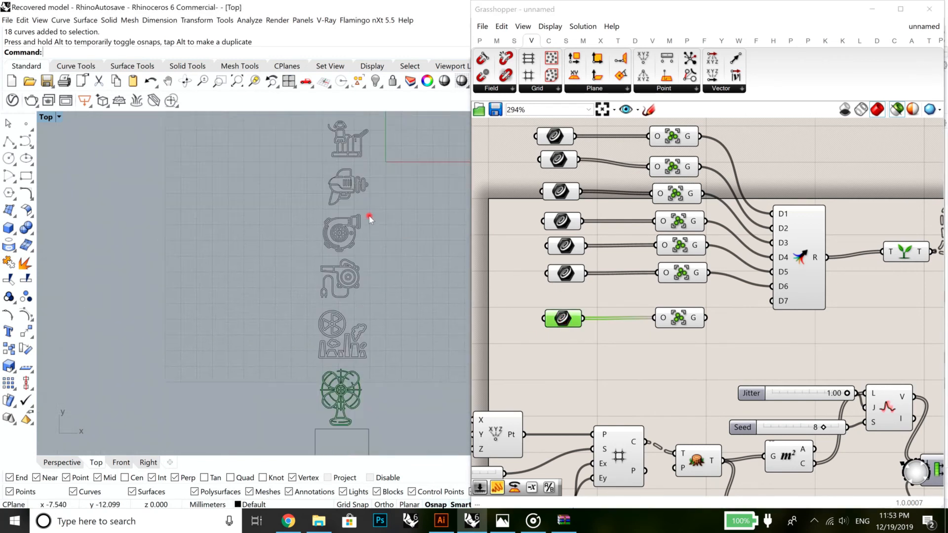
scroll(370, 254, up, 8)
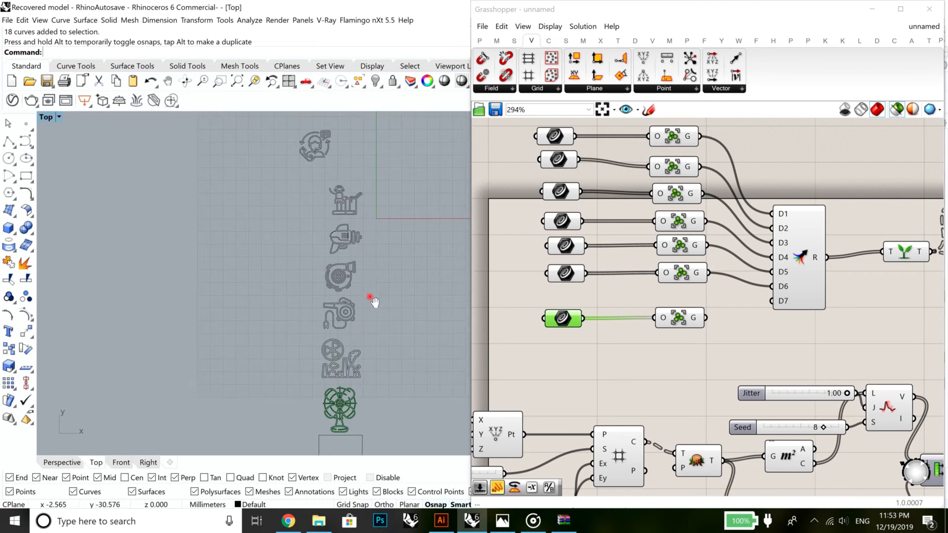
scroll(357, 322, up, 3)
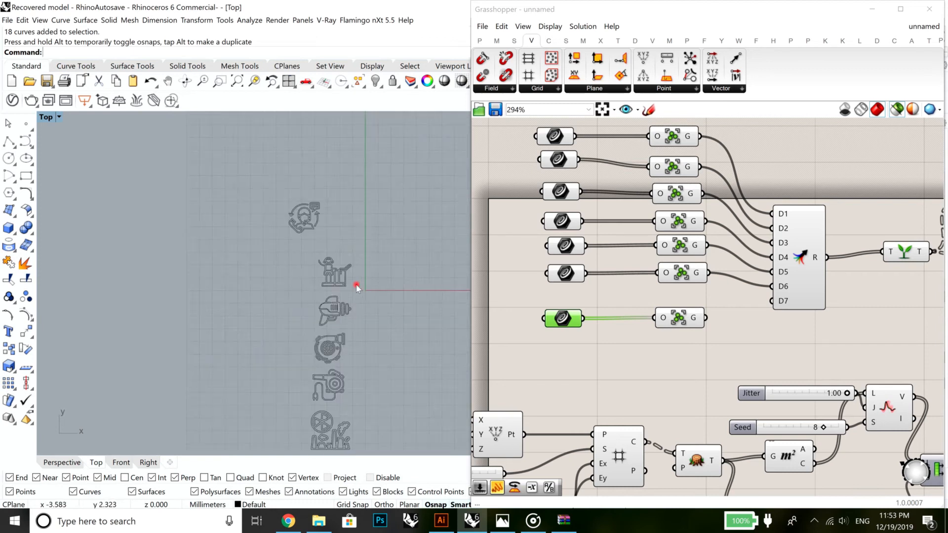
Connect the duplicated group's output to the Merge component's D7 input and check the merged result
click(705, 322)
drag(705, 321, 766, 302)
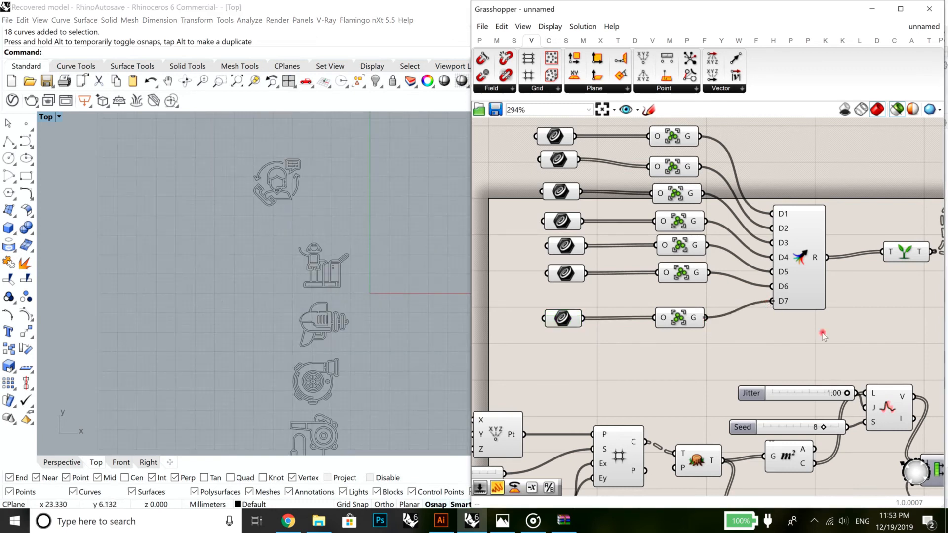
scroll(674, 293, up, 3)
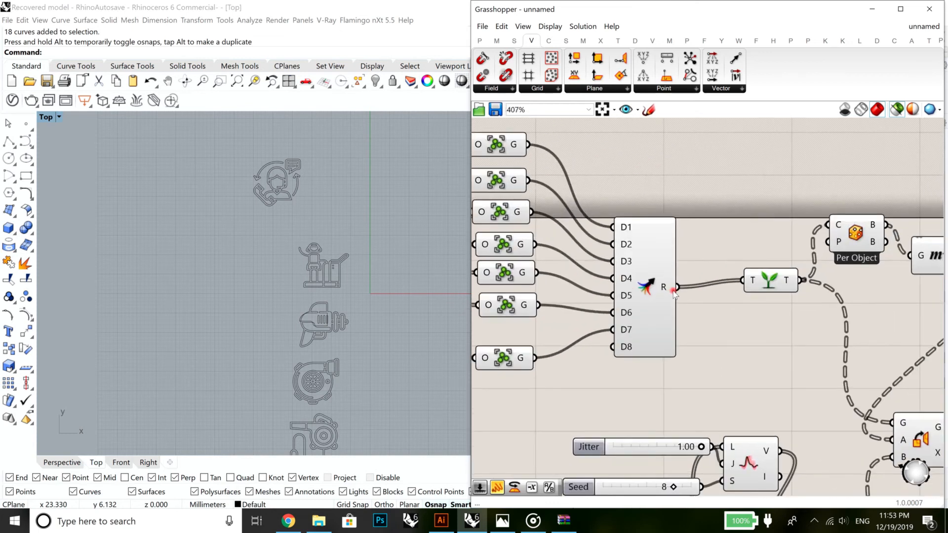
mouse_move(662, 288)
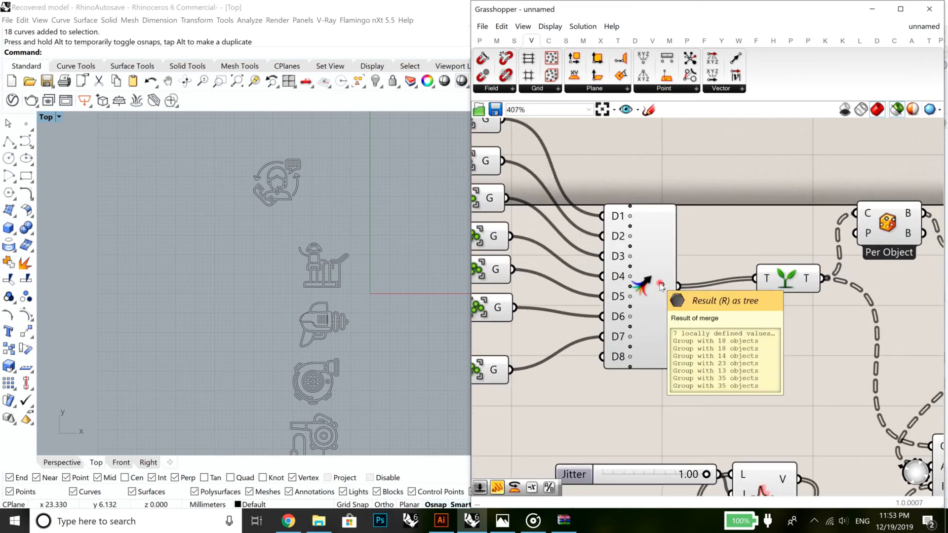
Duplicate the List Length component, feed it the Merge result, connect it to the Division's B input and delete the slider set to 6
scroll(679, 418, down, 5)
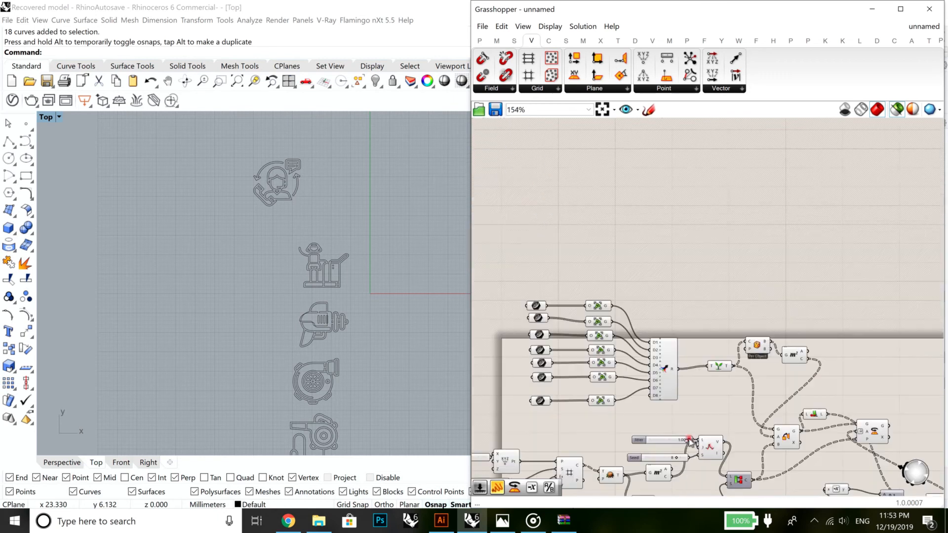
right_drag(709, 493, 699, 383)
scroll(642, 296, up, 5)
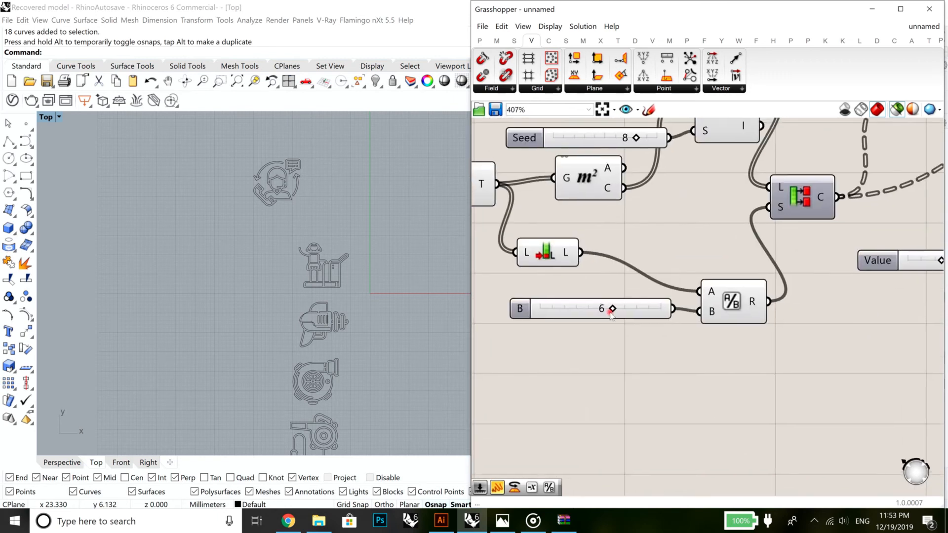
scroll(615, 321, down, 3)
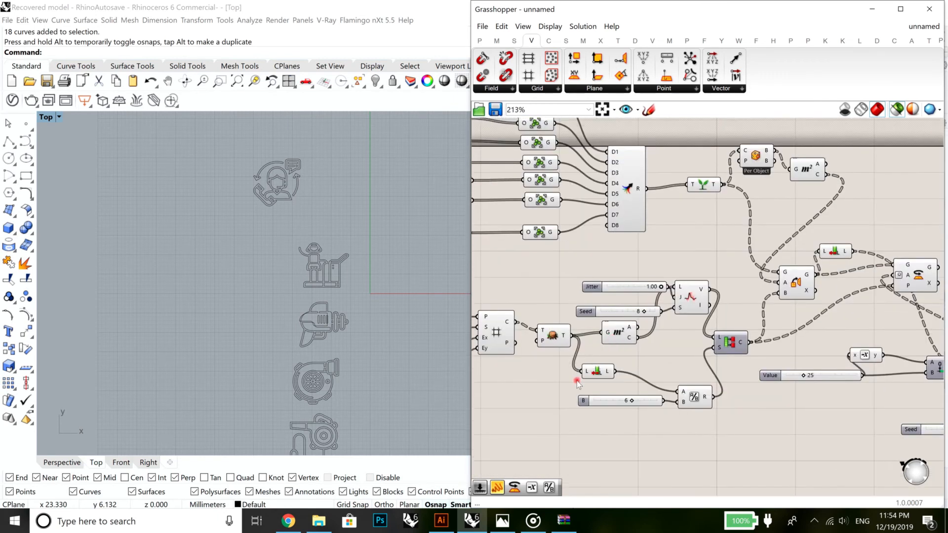
click(600, 374)
alt+drag(602, 376, 680, 393)
click(617, 401)
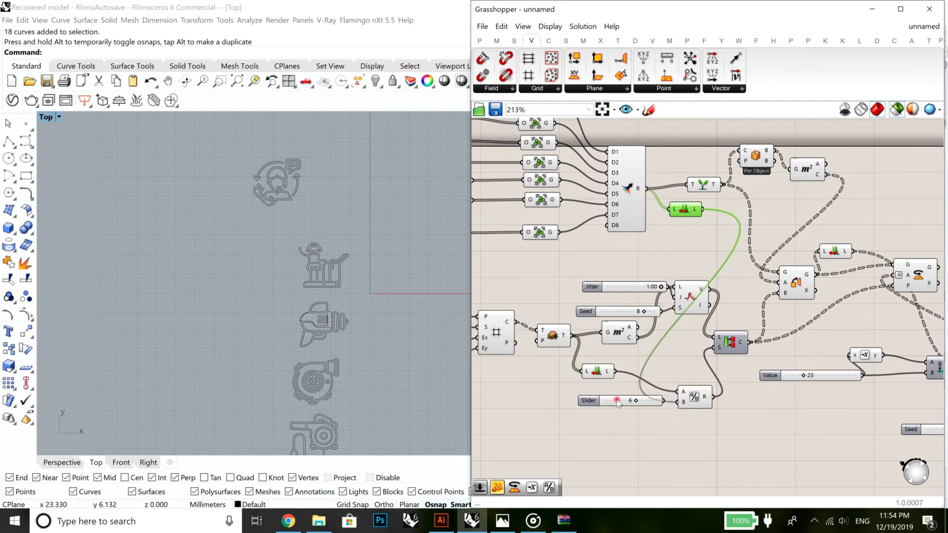
right_drag(571, 253, 667, 341)
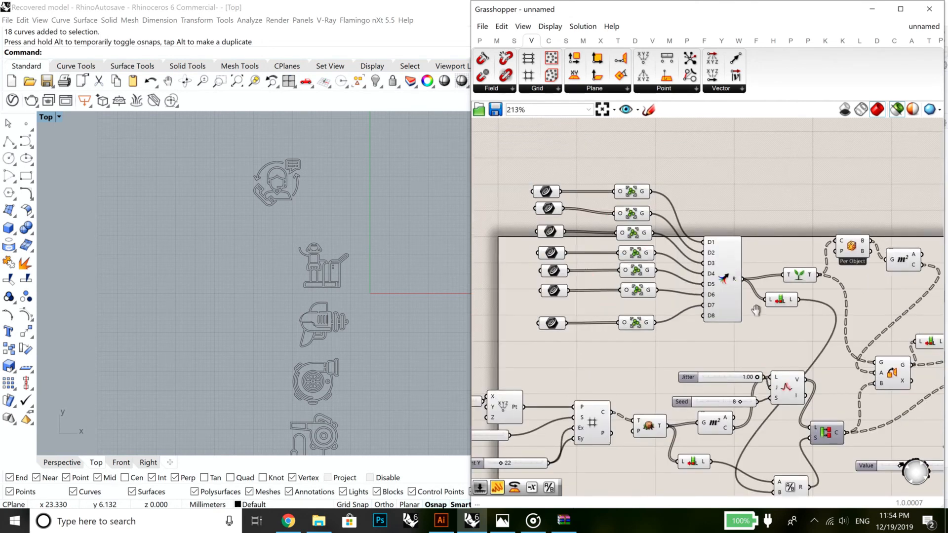
right_drag(756, 310, 748, 237)
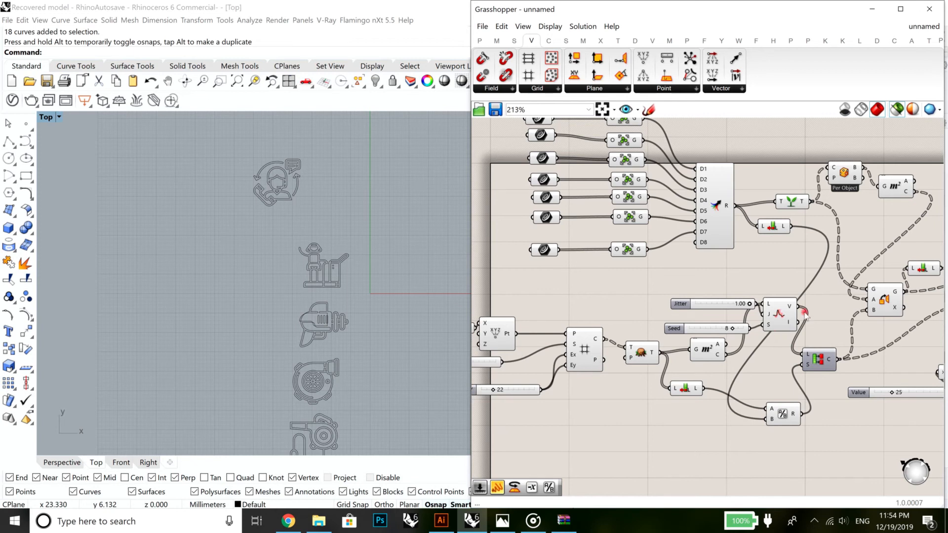
right_drag(810, 318, 757, 317)
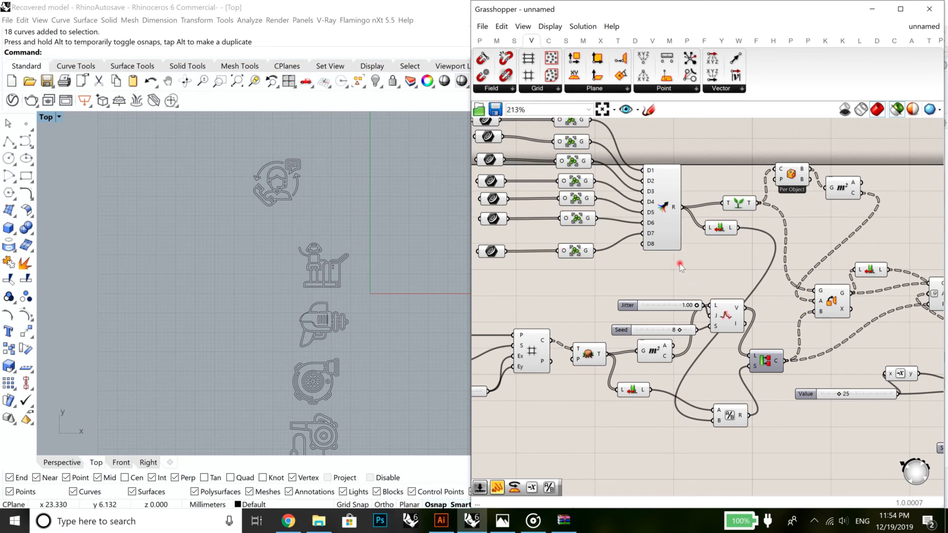
scroll(750, 316, down, 5)
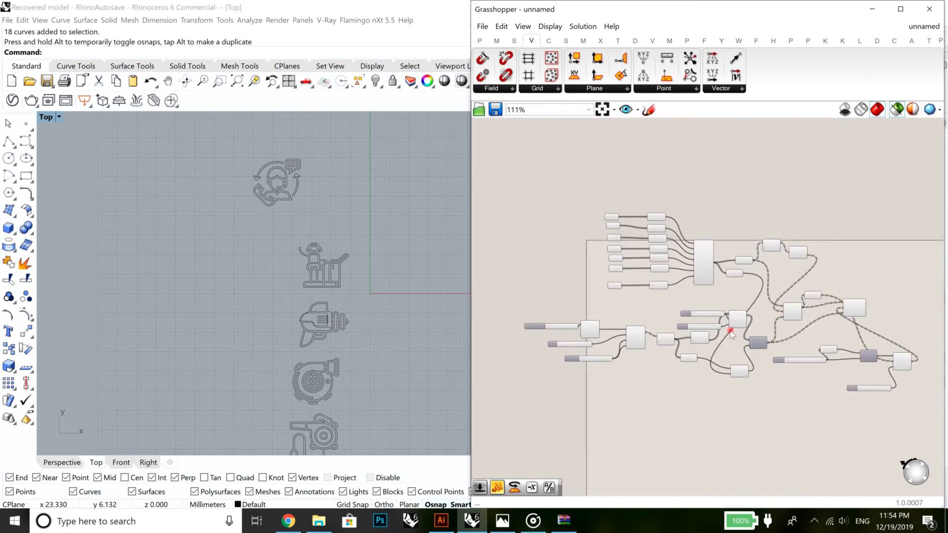
right_drag(784, 329, 698, 289)
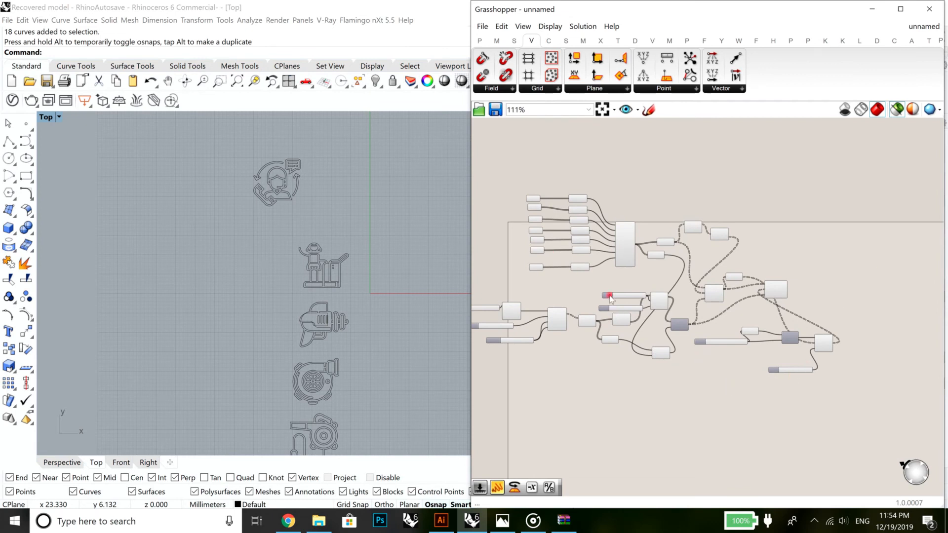
scroll(610, 298, up, 2)
scroll(750, 241, up, 5)
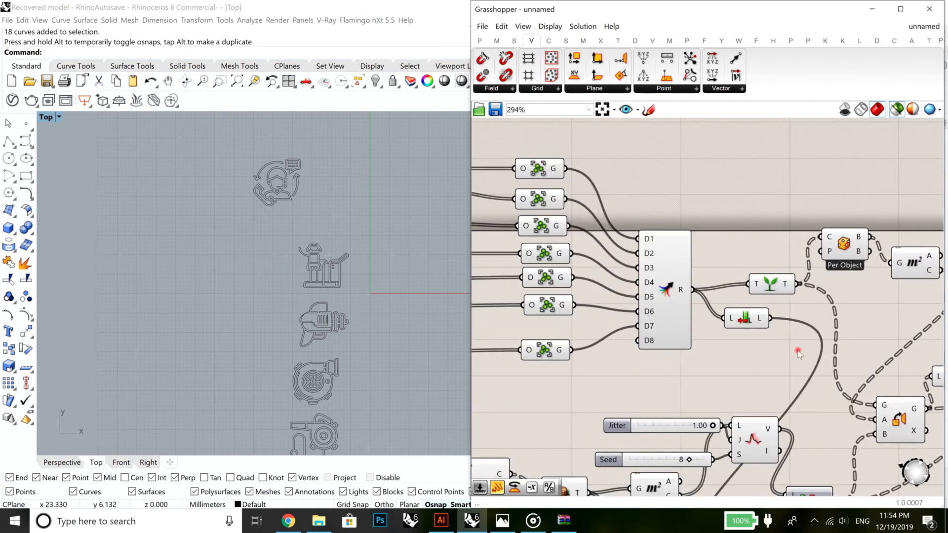
Compare the branches in the Partition List's Chunks output with the number of merged icons from the new List Length
right_drag(808, 427, 756, 293)
drag(744, 371, 769, 367)
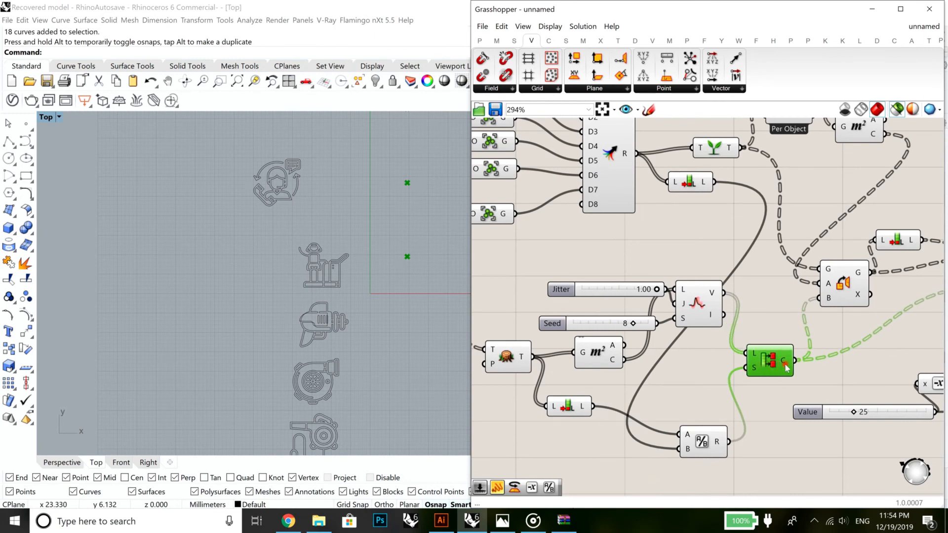
mouse_move(784, 365)
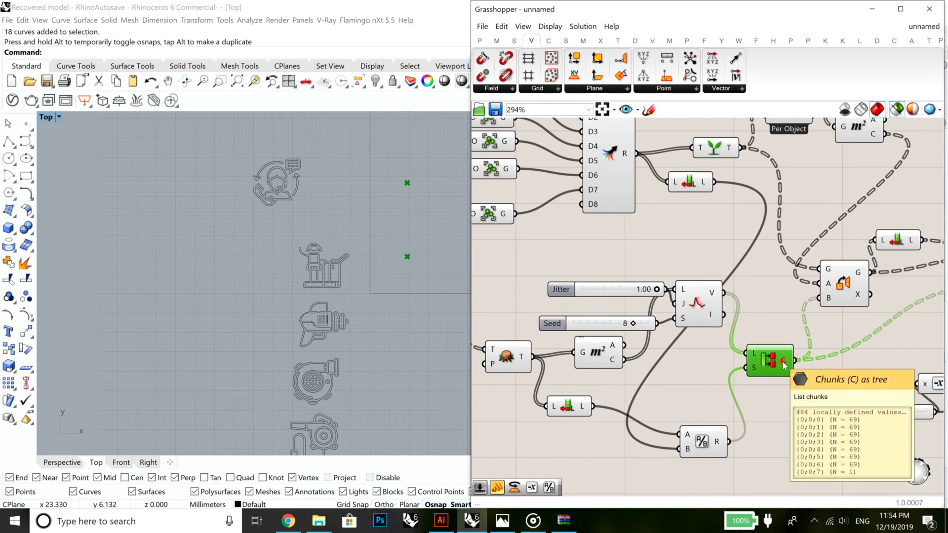
right_drag(783, 360, 781, 310)
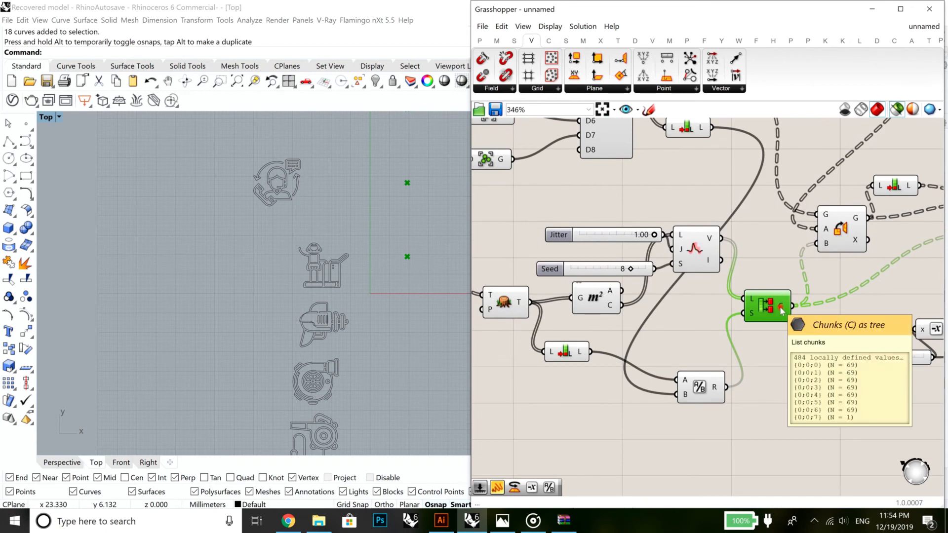
scroll(782, 310, up, 1)
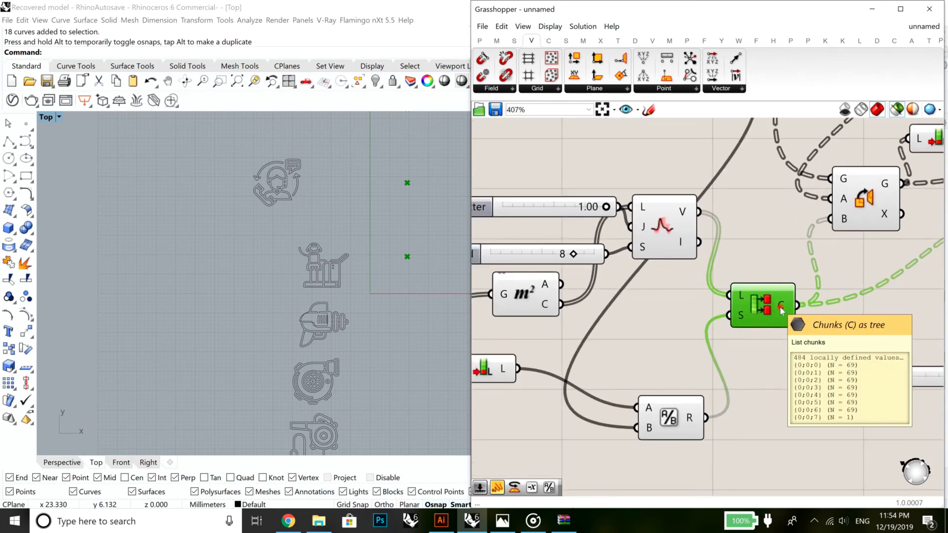
scroll(782, 317, down, 1)
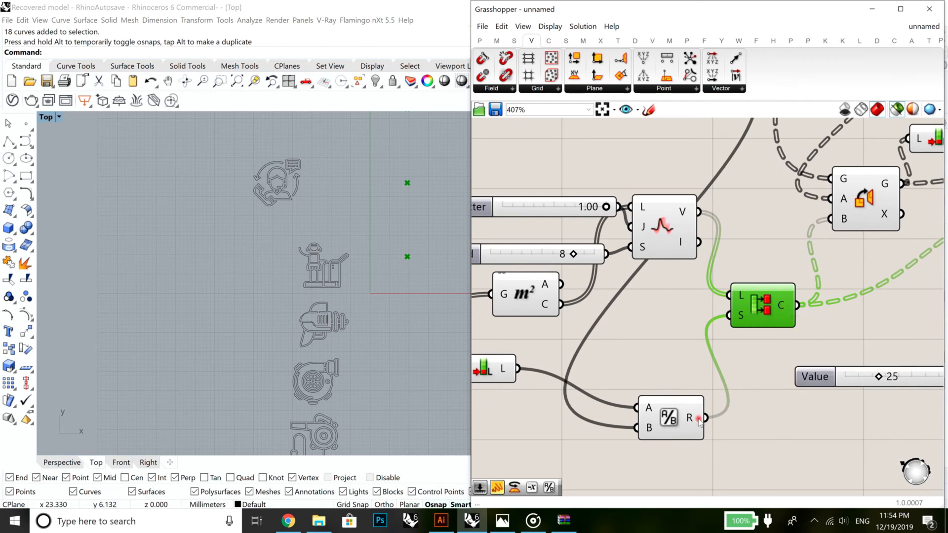
scroll(657, 284, down, 2)
mouse_move(680, 250)
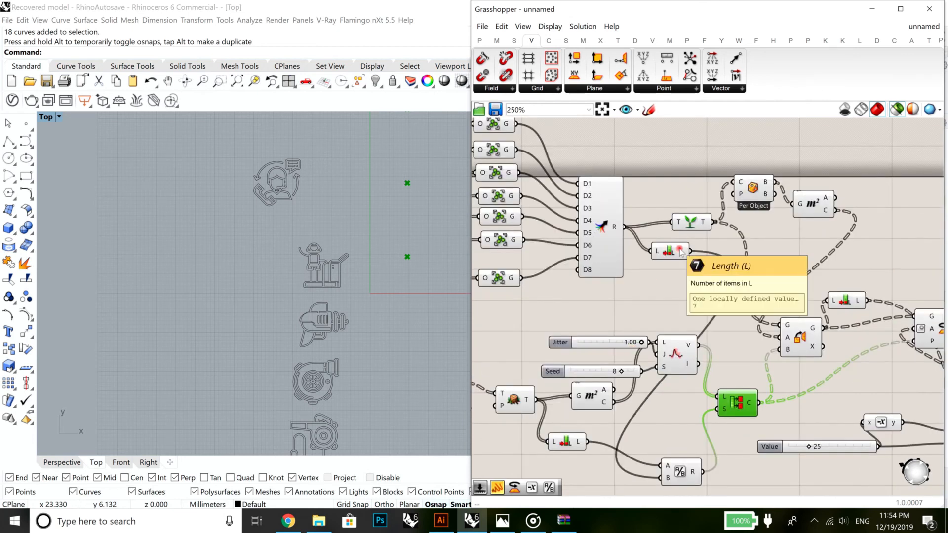
scroll(749, 401, up, 5)
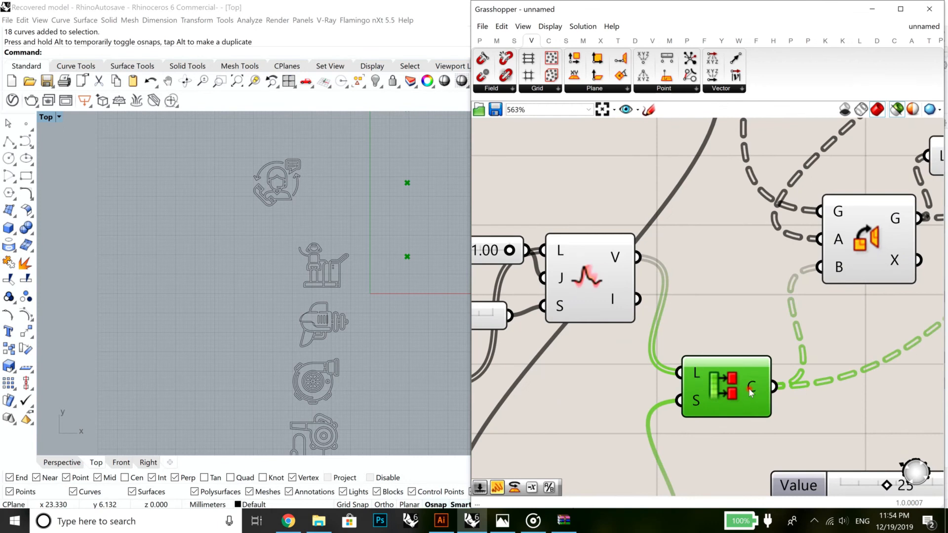
mouse_move(749, 391)
right_drag(740, 404, 790, 276)
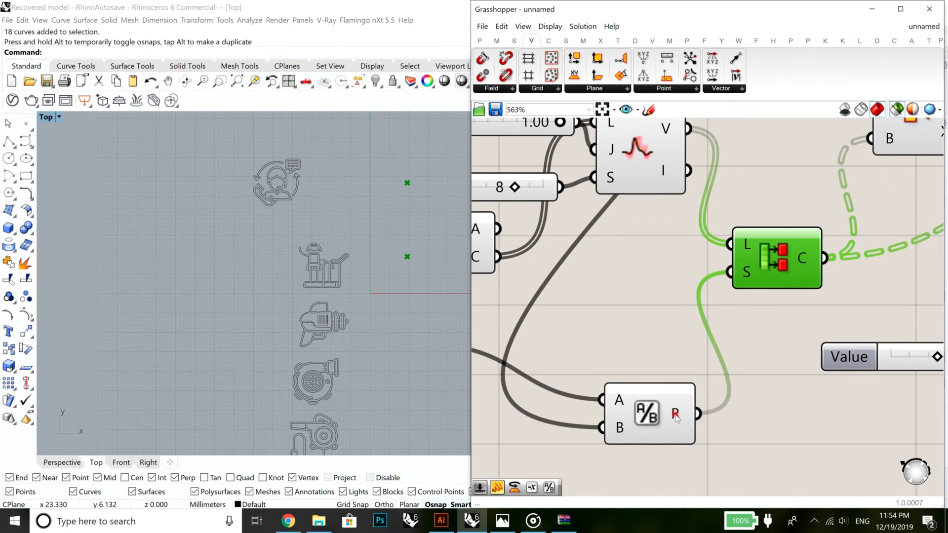
Add a Round component beside the Division component and feed the Division result into its x input
mouse_move(676, 417)
mouse_move(753, 270)
right_drag(795, 425, 776, 347)
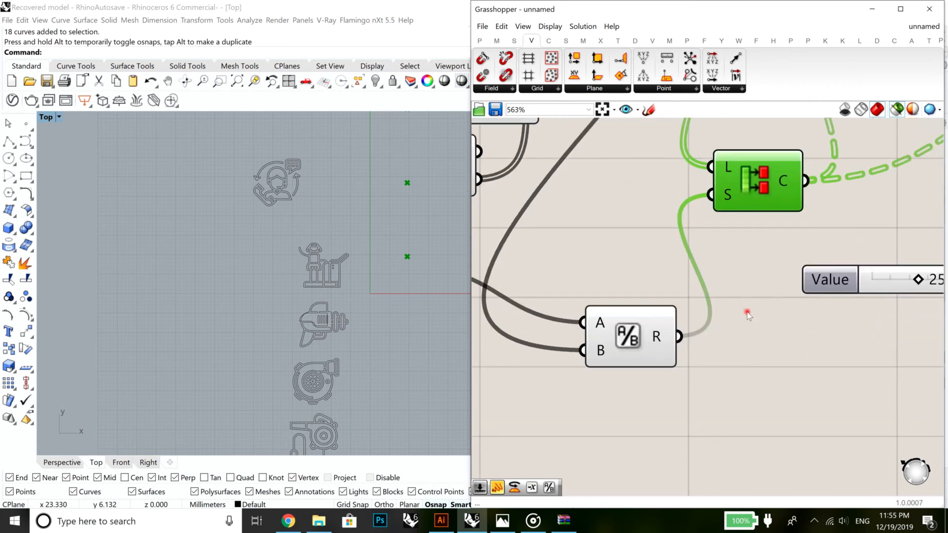
double_click(751, 355)
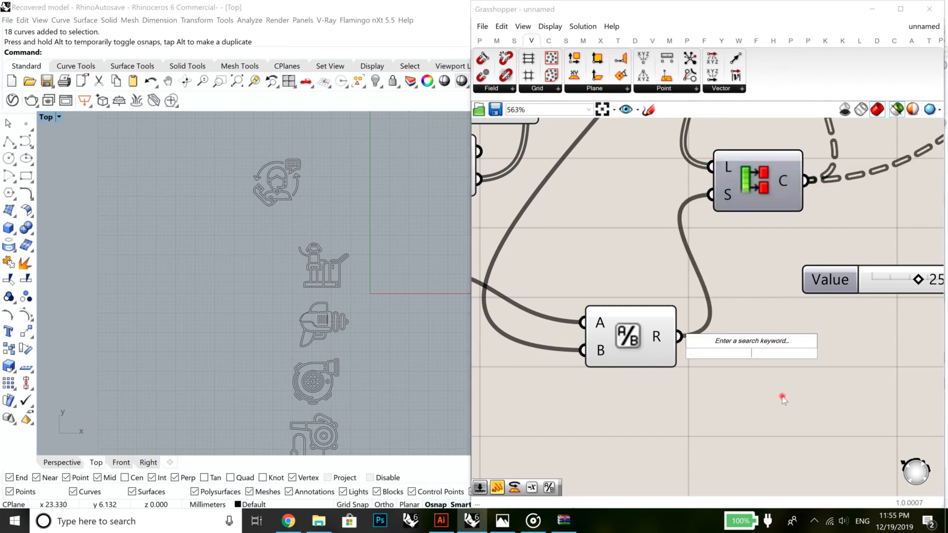
text(round)
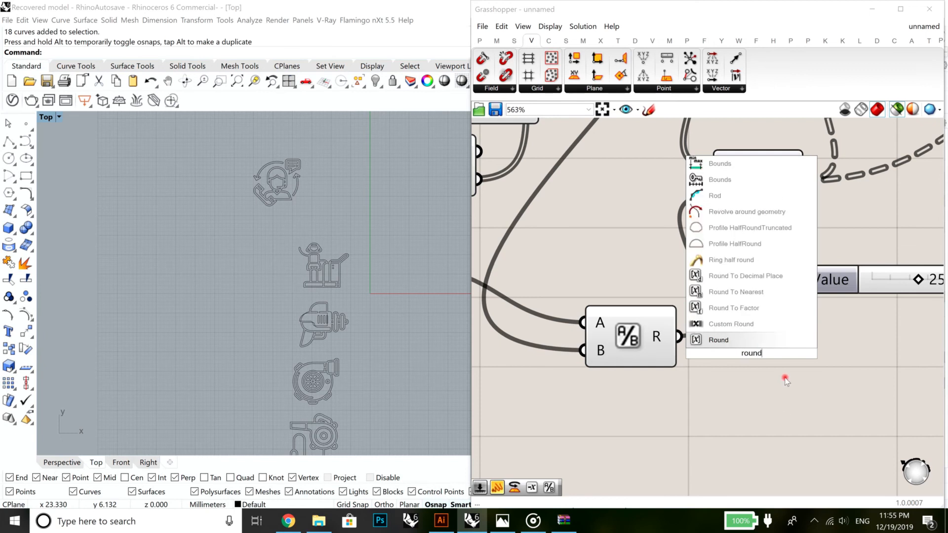
click(761, 339)
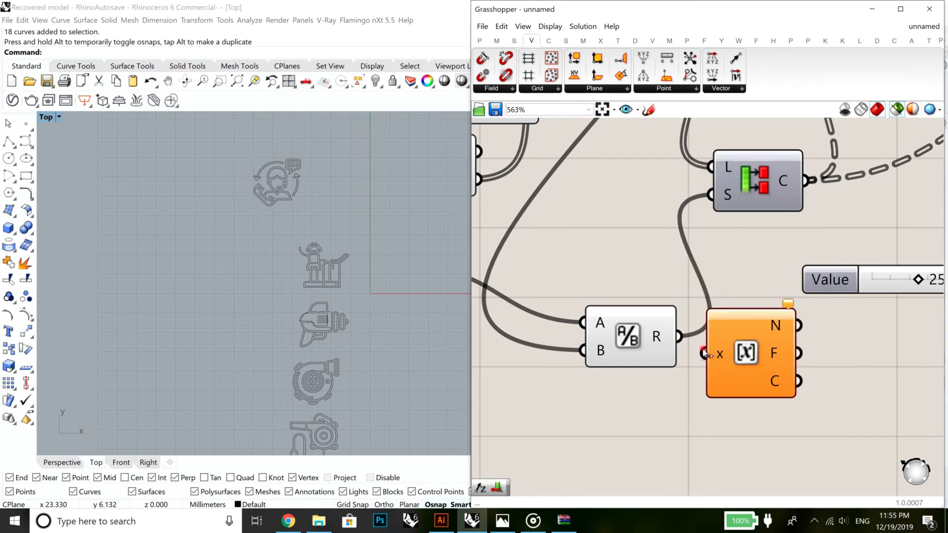
drag(680, 336, 704, 354)
Connect the Round component's Ceiling output to the Partition List's Size input and check the resulting chunks
mouse_move(777, 383)
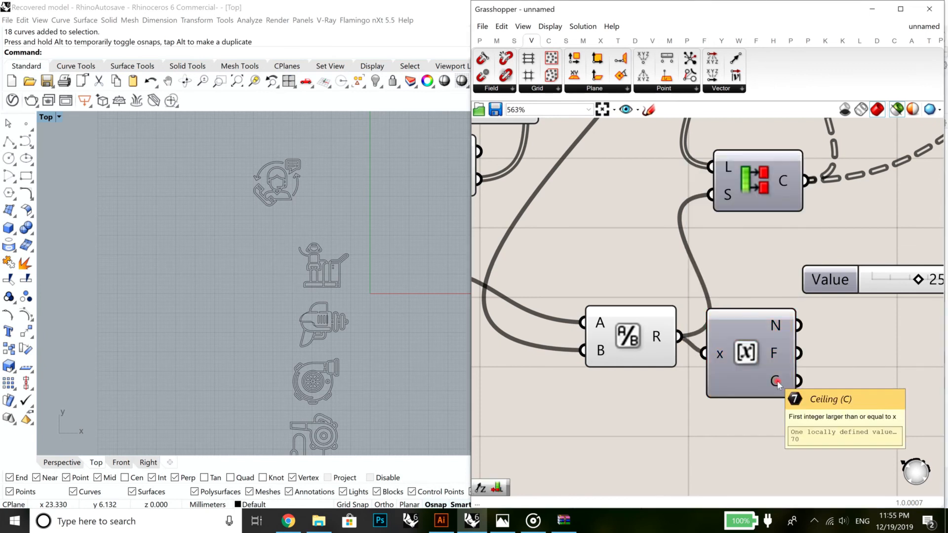
mouse_move(777, 383)
mouse_down()
mouse_move(805, 386)
mouse_move(822, 309)
mouse_move(728, 196)
mouse_move(783, 256)
mouse_move(787, 390)
mouse_up()
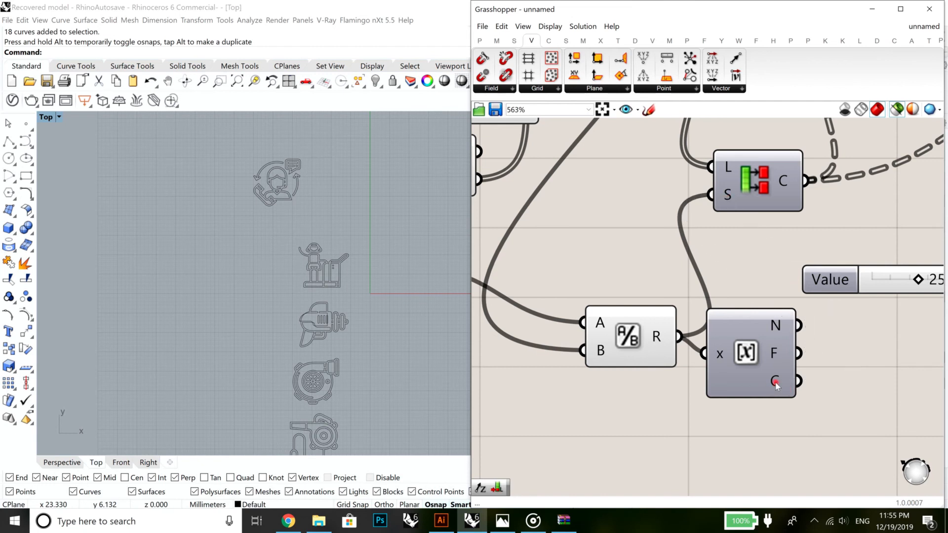
drag(796, 381, 712, 195)
mouse_move(785, 183)
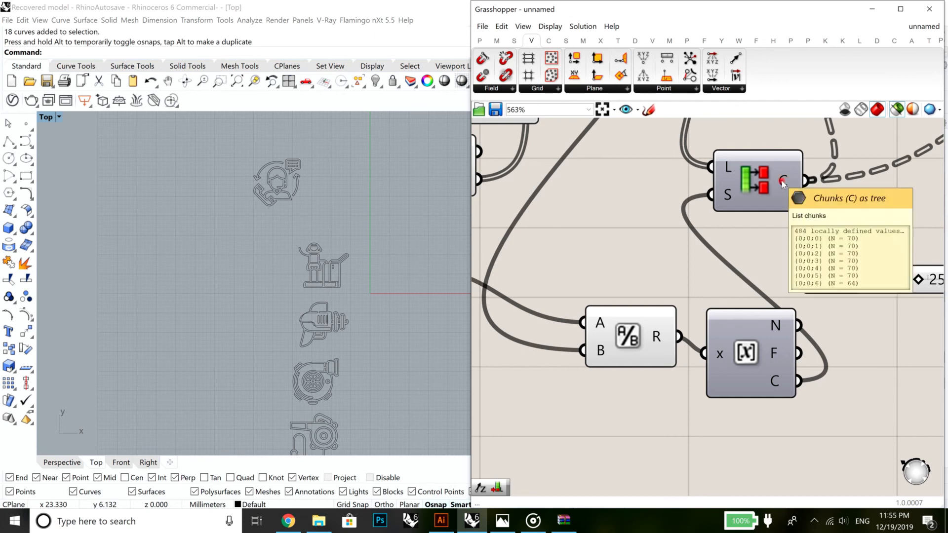
scroll(782, 184, down, 4)
mouse_move(702, 308)
scroll(702, 307, down, 2)
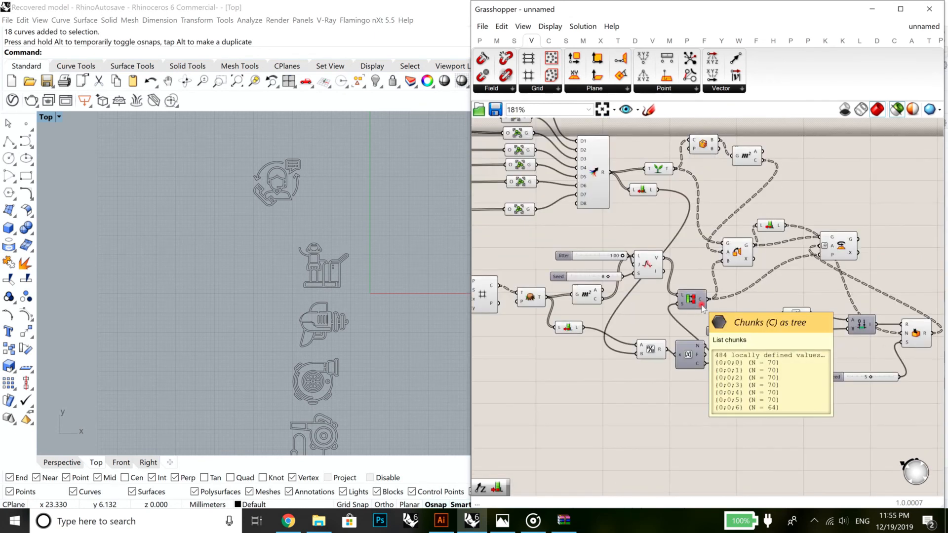
Shift the Round component slightly away from Division and review the wiring from List Length through to Partition List
click(684, 357)
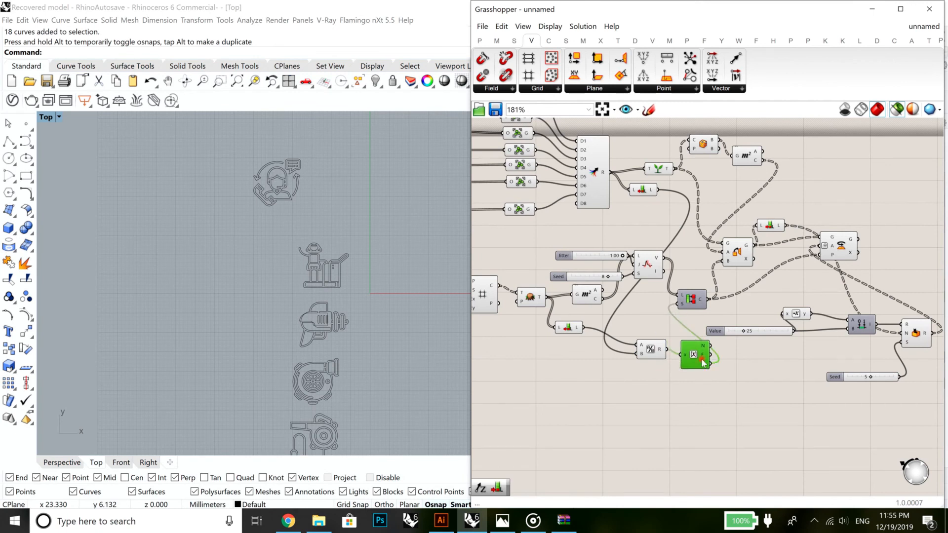
scroll(683, 360, up, 2)
click(698, 407)
scroll(669, 366, up, 4)
drag(589, 319, 542, 300)
right_drag(694, 340, 814, 364)
drag(850, 344, 794, 320)
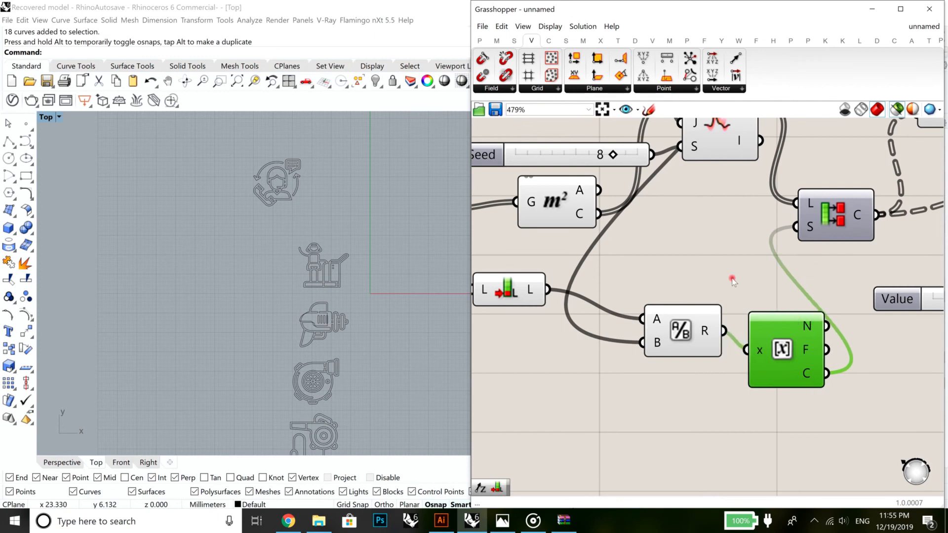
right_drag(730, 275, 760, 300)
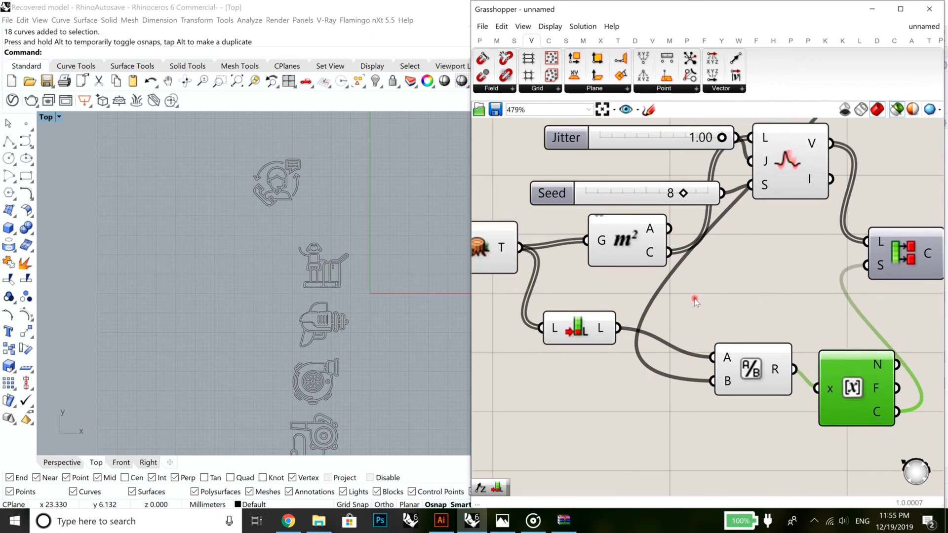
right_drag(860, 295, 795, 325)
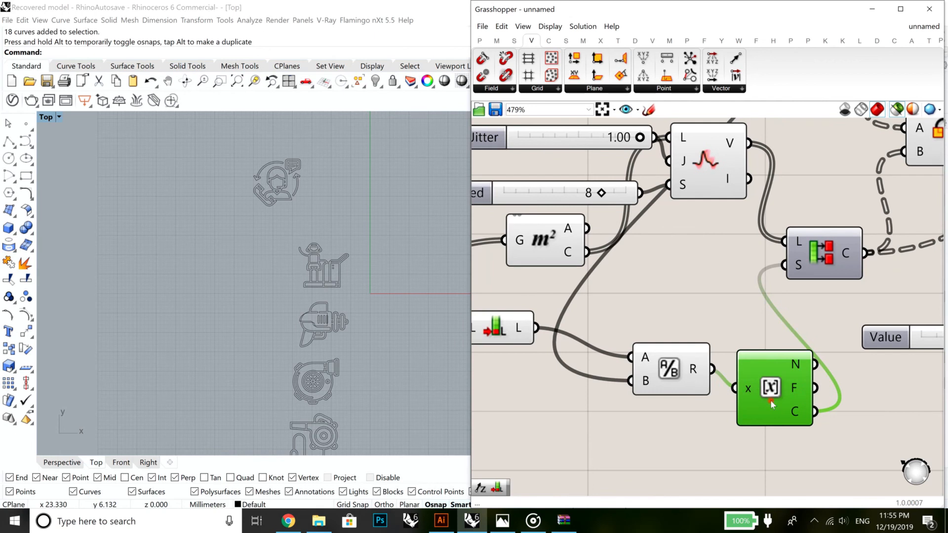
Group the Division and Round components together on the canvas
drag(802, 470, 653, 353)
click(681, 282)
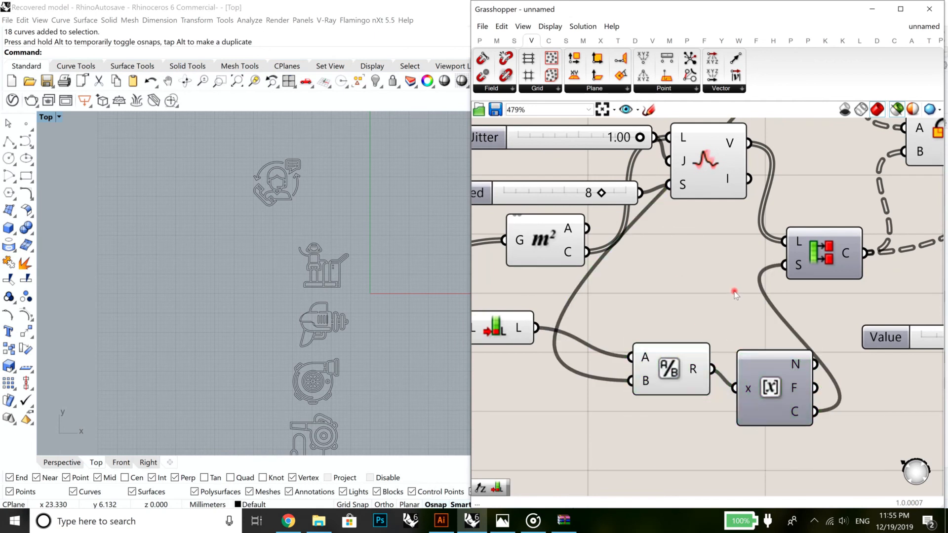
scroll(735, 294, down, 3)
scroll(770, 362, up, 2)
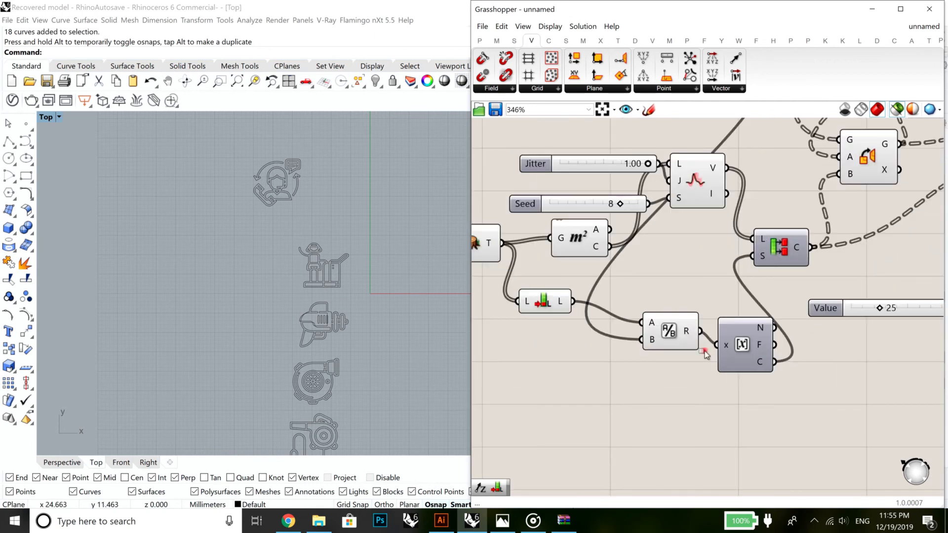
drag(705, 354, 653, 307)
key(ctrl+g)
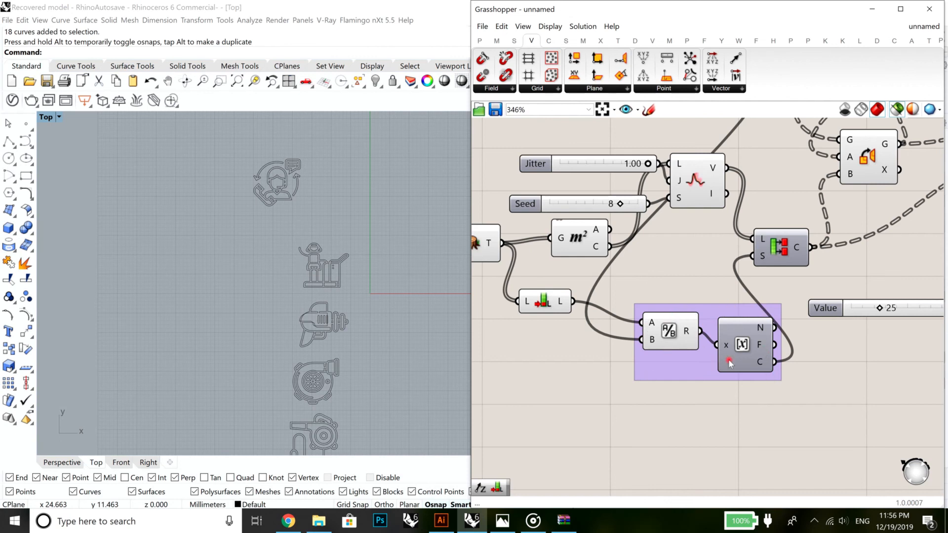
click(704, 354)
click(724, 420)
Move the Random and Rotate components farther from the rest of the definition and preview the rotated icon pattern in the Top viewport
scroll(755, 420, down, 4)
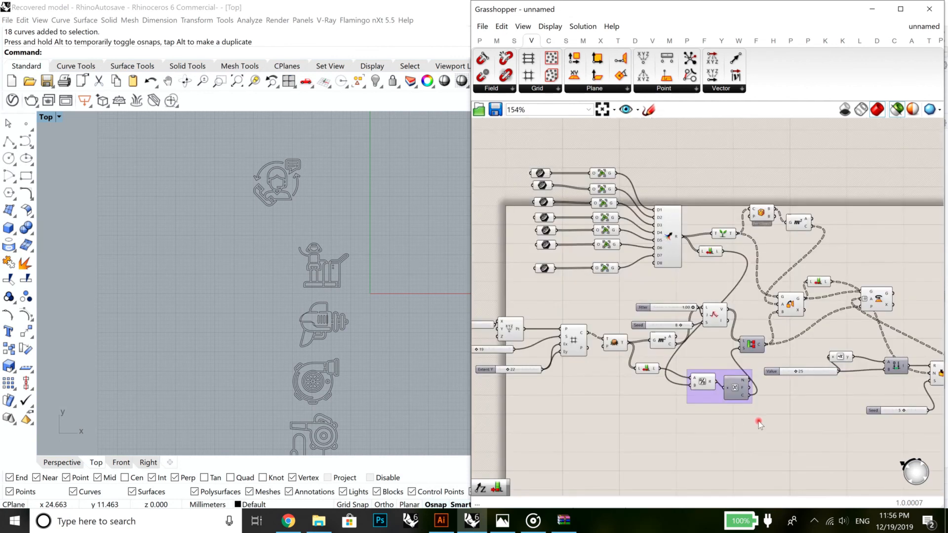
scroll(717, 361, up, 2)
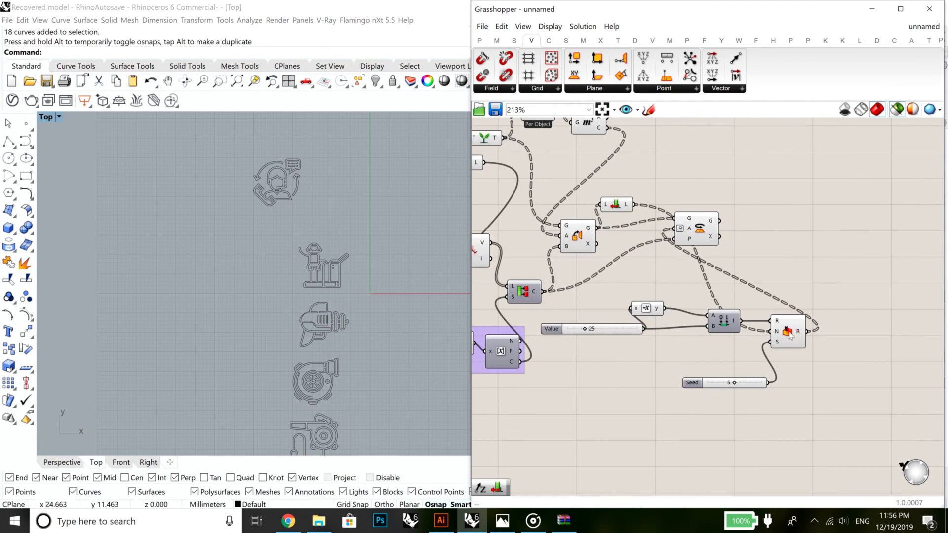
drag(790, 336, 825, 320)
scroll(807, 312, down, 4)
right_drag(343, 307, 272, 291)
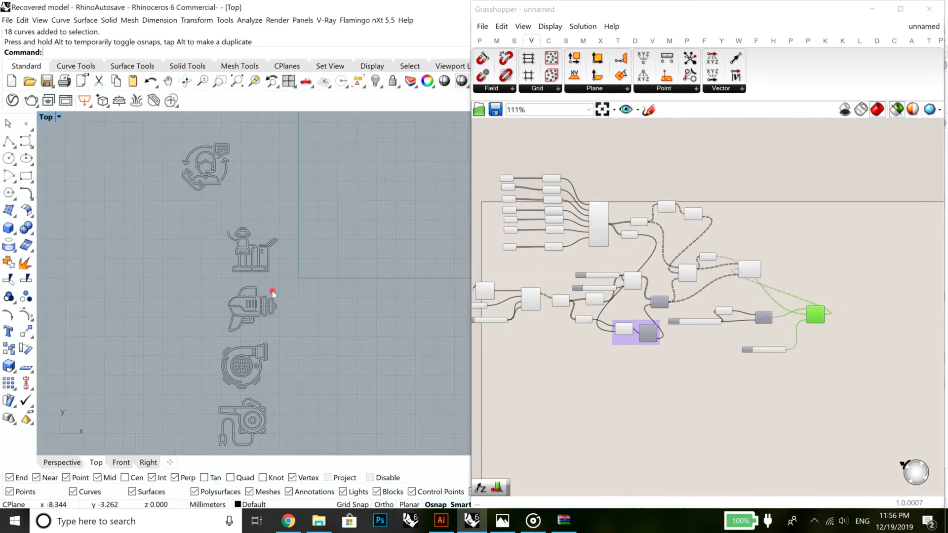
scroll(281, 294, down, 18)
right_drag(733, 313, 737, 346)
scroll(750, 307, up, 5)
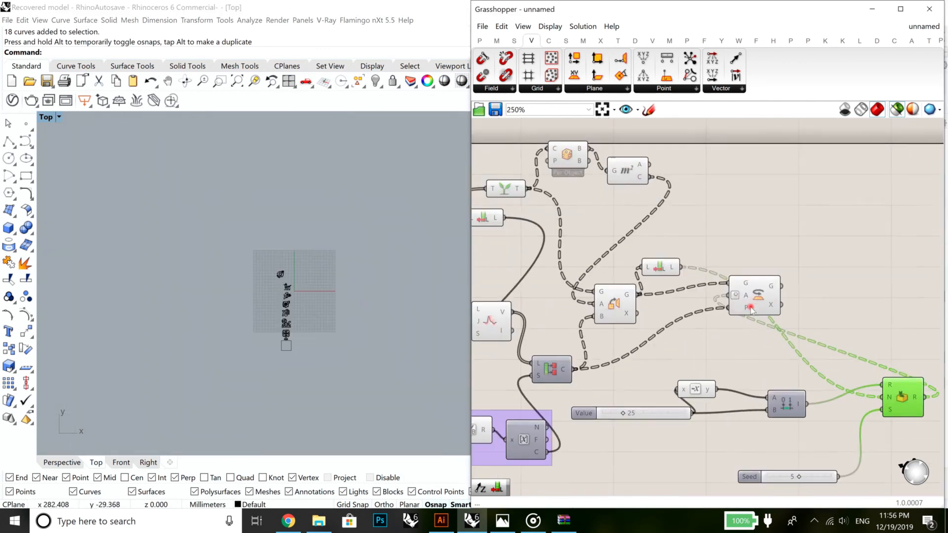
drag(751, 310, 828, 298)
right_drag(341, 262, 300, 311)
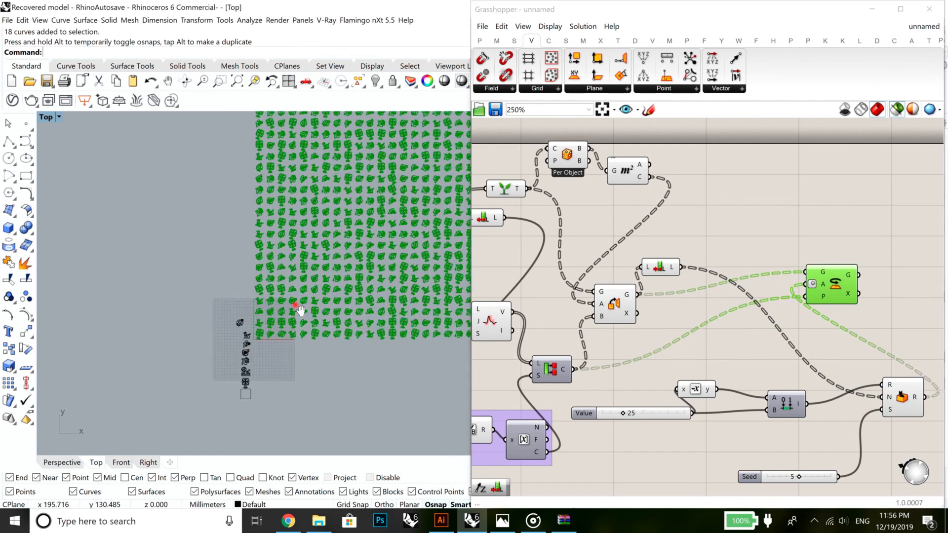
scroll(300, 310, up, 10)
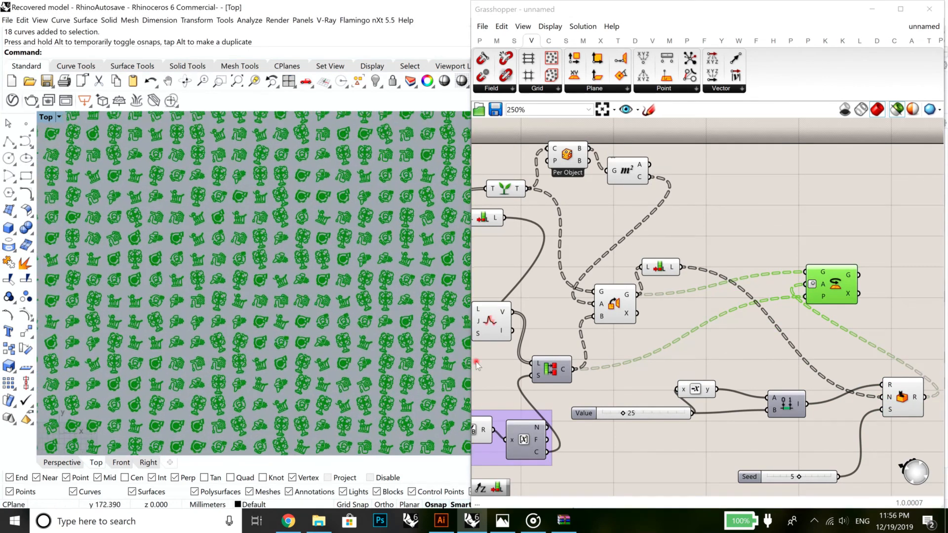
Set the Seed sliders feeding the Random and Jitter components both to 10
scroll(764, 388, up, 3)
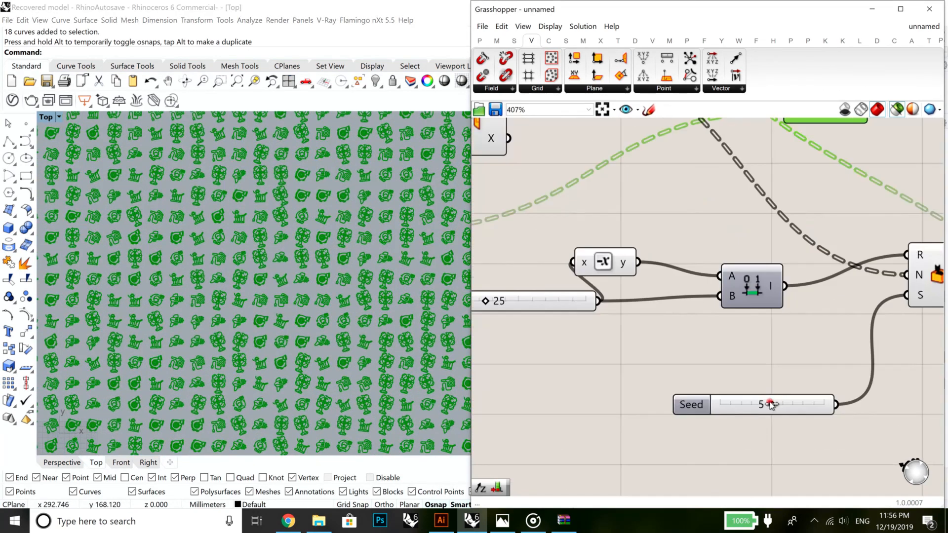
drag(825, 406, 826, 408)
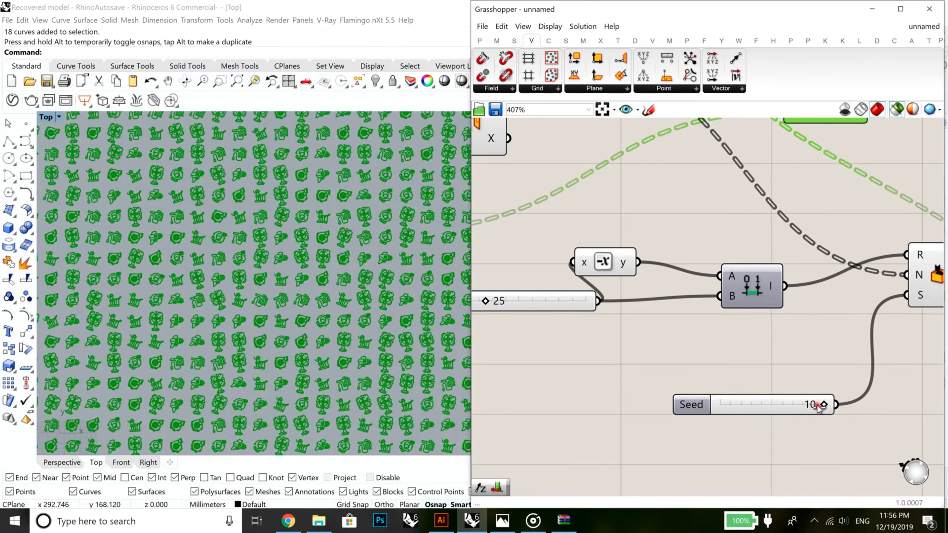
right_drag(698, 276, 832, 413)
right_drag(619, 299, 830, 247)
scroll(721, 333, down, 2)
scroll(623, 283, up, 4)
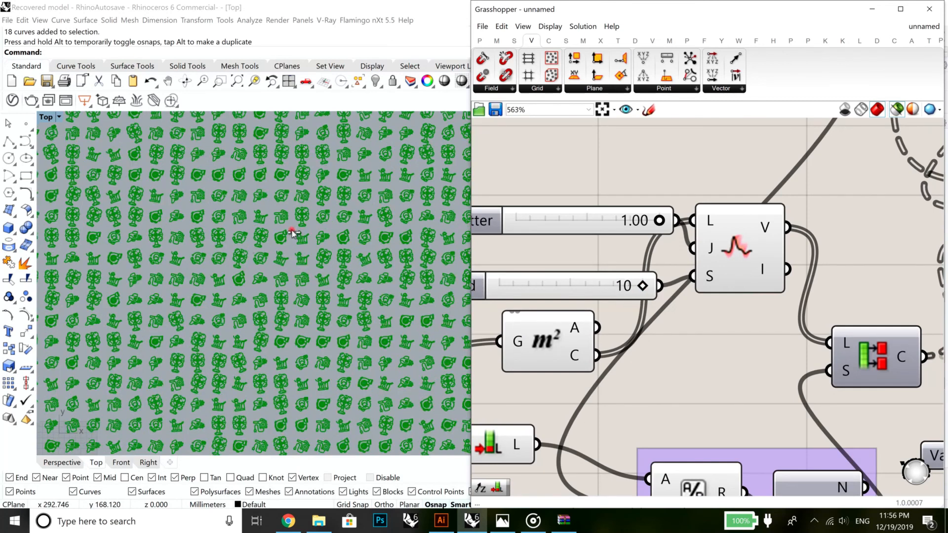
Examine the distribution and rotation of the icons across the whole grid in the Top viewport
scroll(475, 291, down, 5)
scroll(393, 300, down, 10)
right_drag(393, 300, 353, 302)
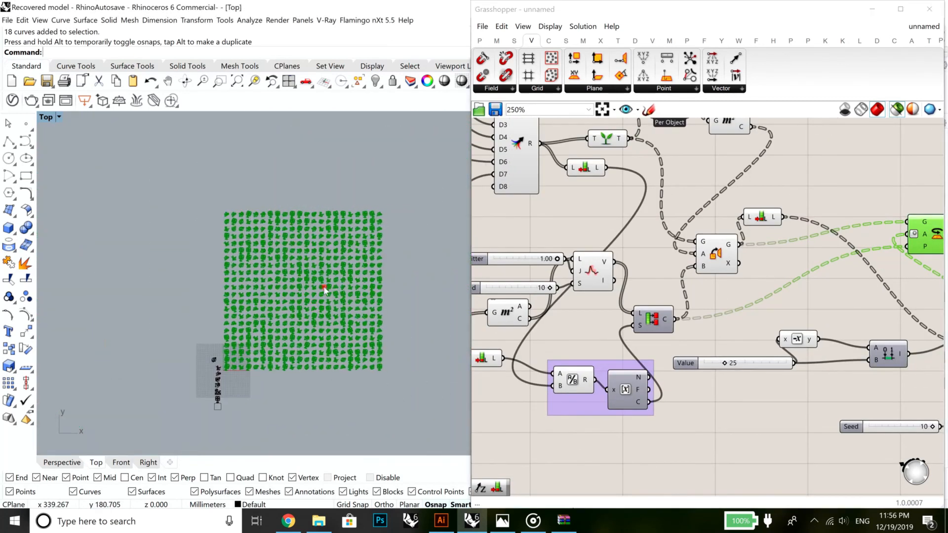
scroll(317, 295, up, 6)
scroll(317, 296, up, 5)
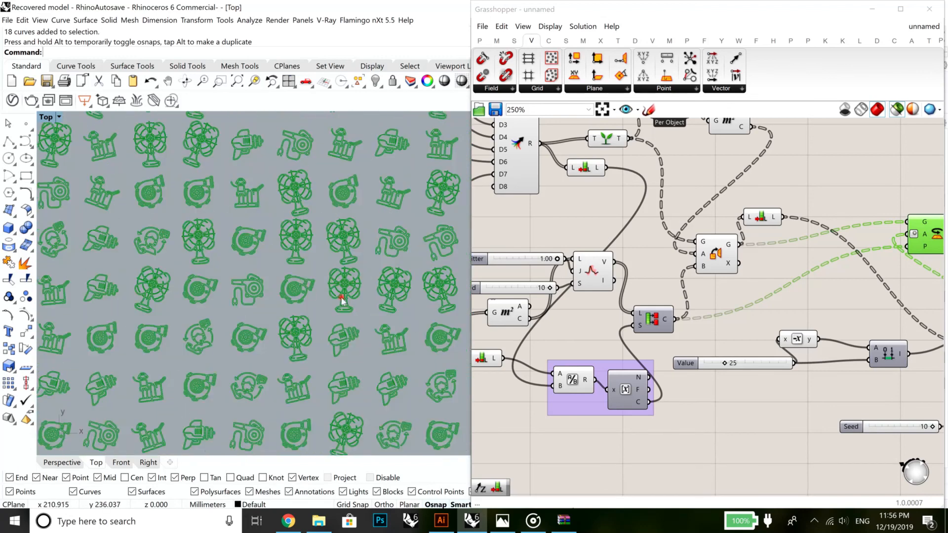
scroll(315, 348, down, 8)
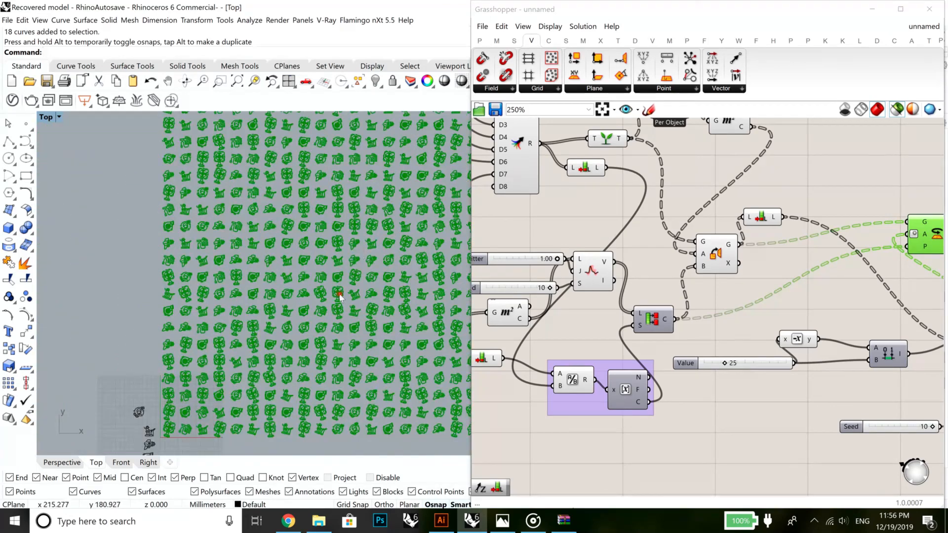
scroll(340, 296, up, 8)
scroll(363, 266, down, 6)
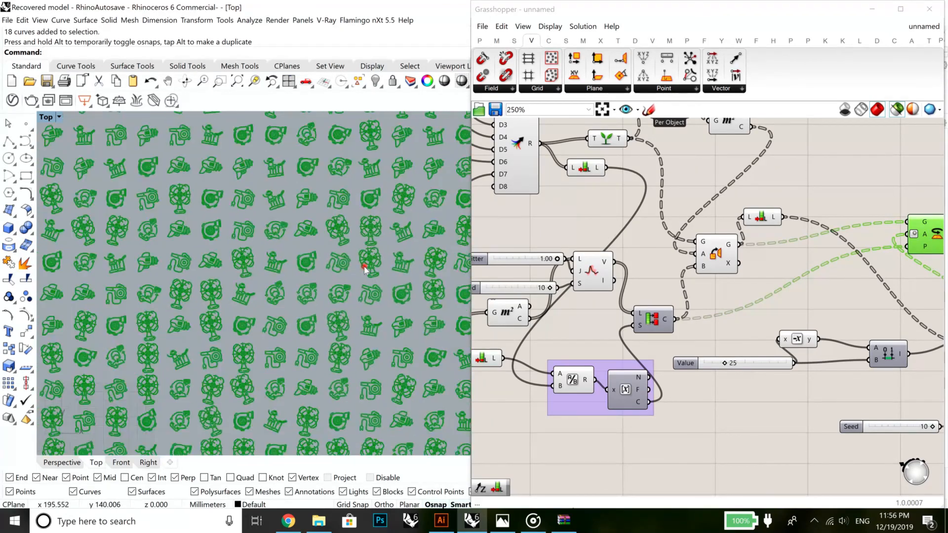
right_drag(431, 251, 326, 315)
scroll(754, 357, down, 5)
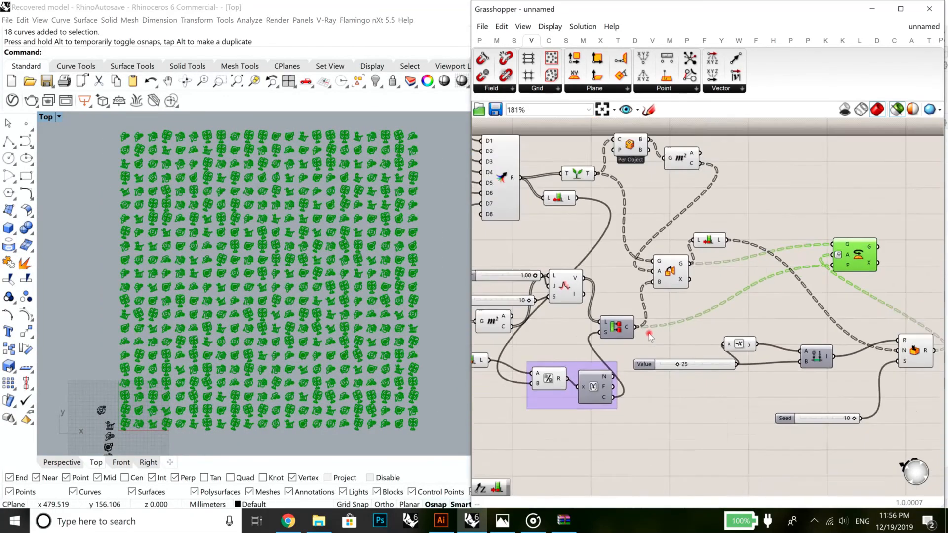
Delete the fan icon's geometry parameter and its Group component feeding the Merge's D7 input
scroll(593, 306, up, 5)
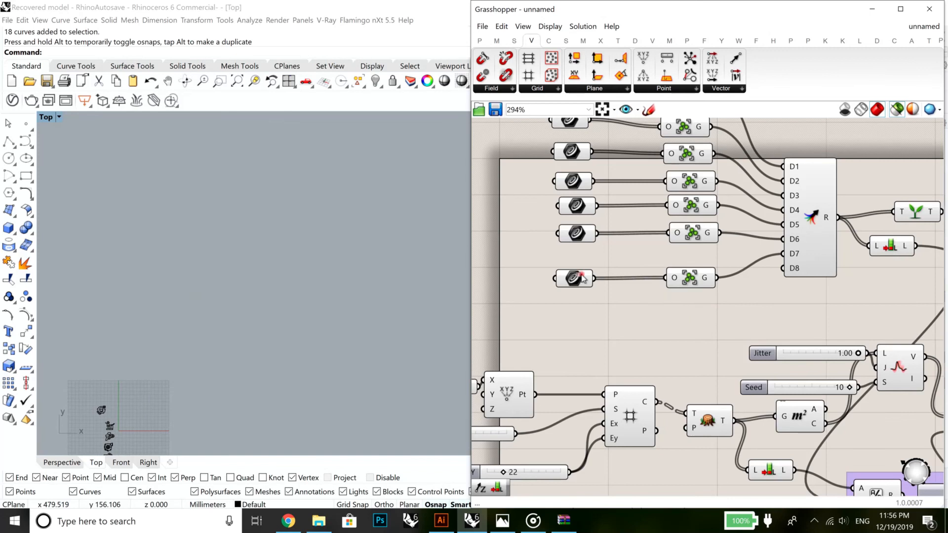
click(583, 279)
right_drag(248, 400, 366, 277)
scroll(227, 360, up, 4)
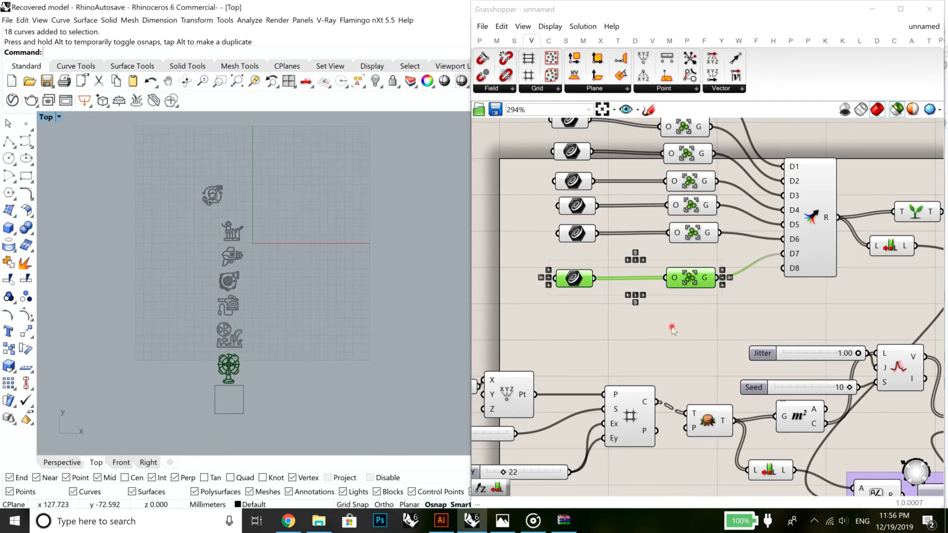
key(Delete)
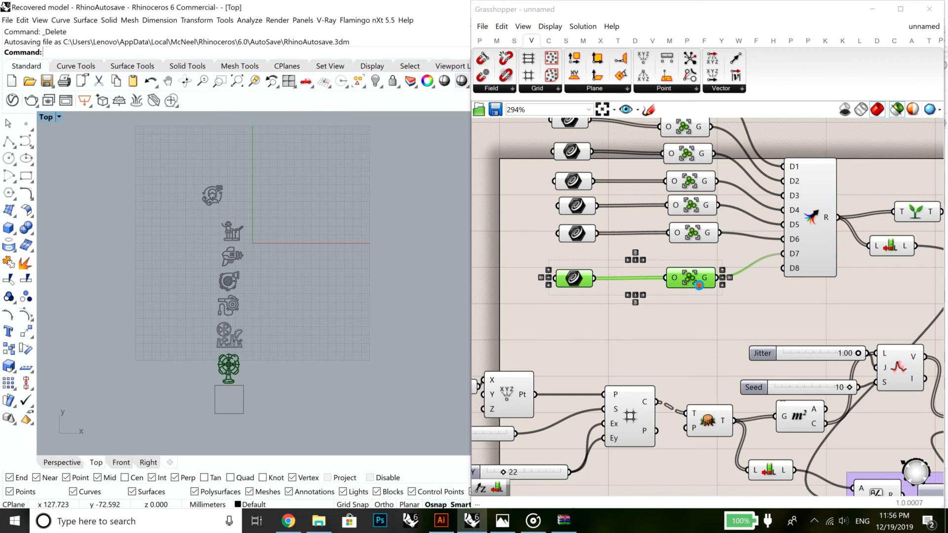
key(Delete)
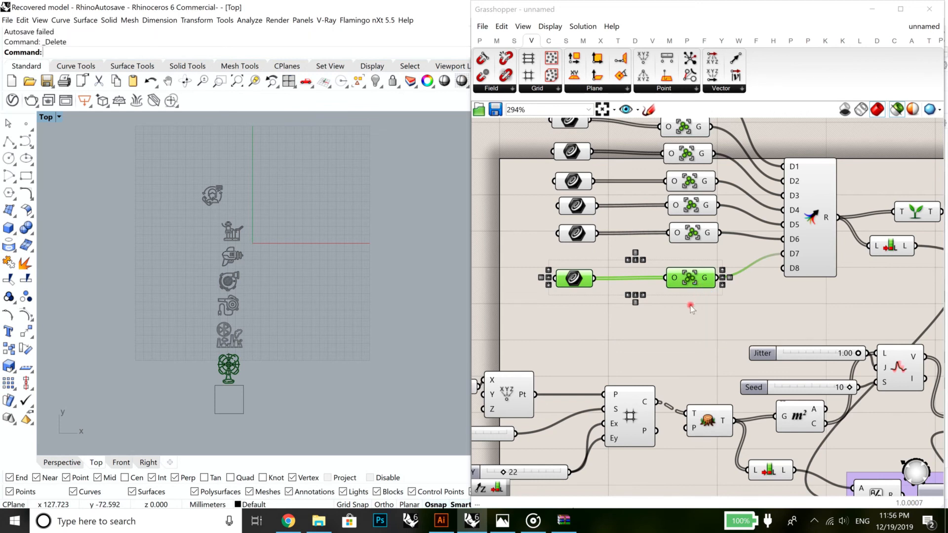
drag(731, 318, 567, 276)
key(Delete)
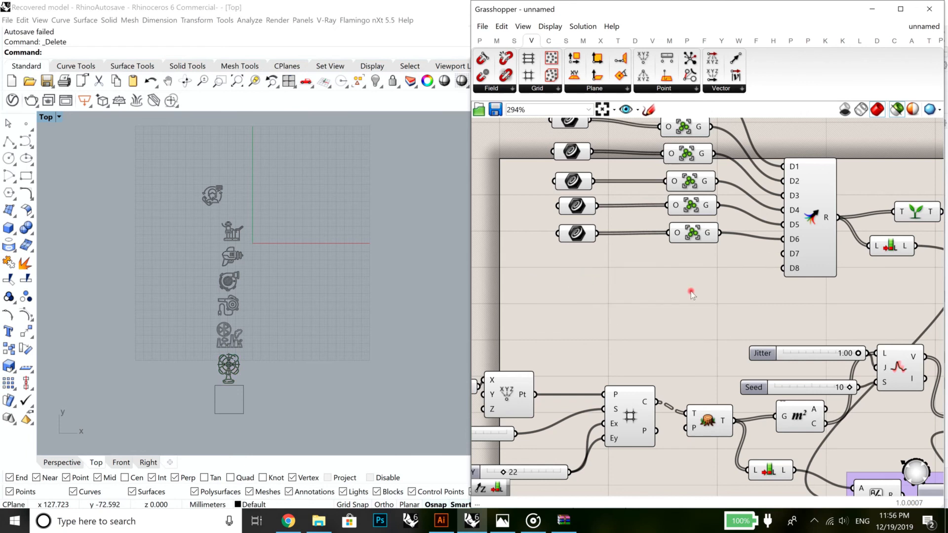
Select the Rotate component and examine its resulting icon pattern up close in the Top viewport
right_drag(754, 290, 632, 317)
scroll(711, 326, down, 6)
right_drag(777, 341, 723, 332)
scroll(769, 341, up, 6)
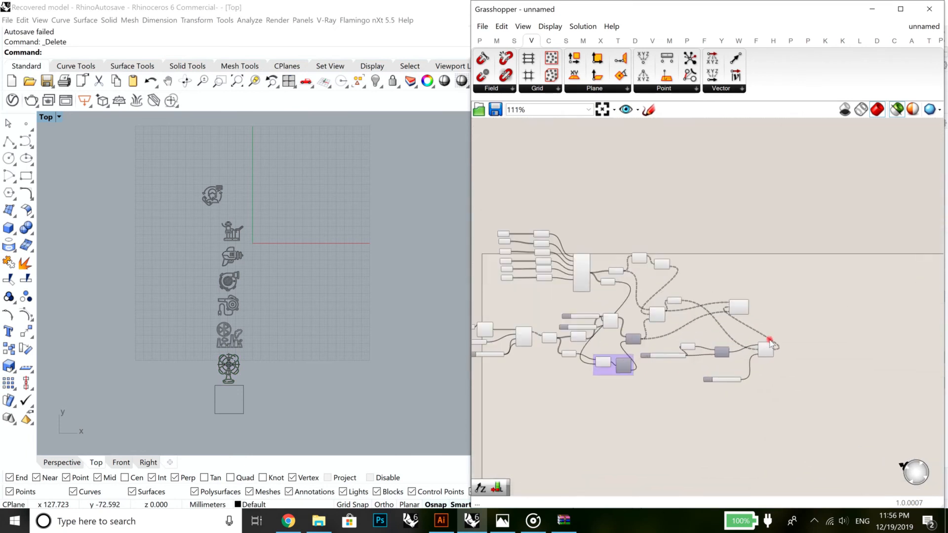
click(707, 258)
right_drag(389, 237, 235, 360)
scroll(287, 348, down, 6)
right_drag(347, 323, 243, 352)
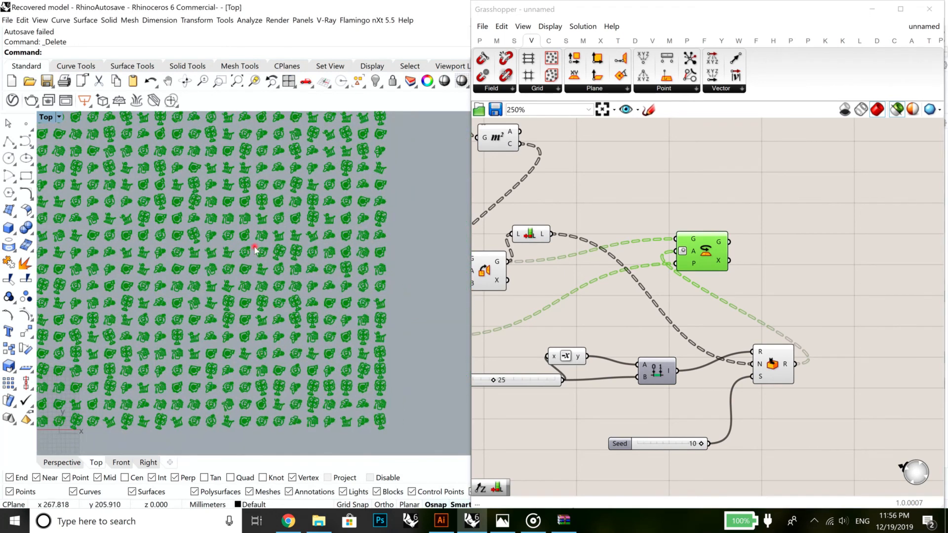
scroll(255, 247, up, 6)
right_drag(238, 242, 276, 247)
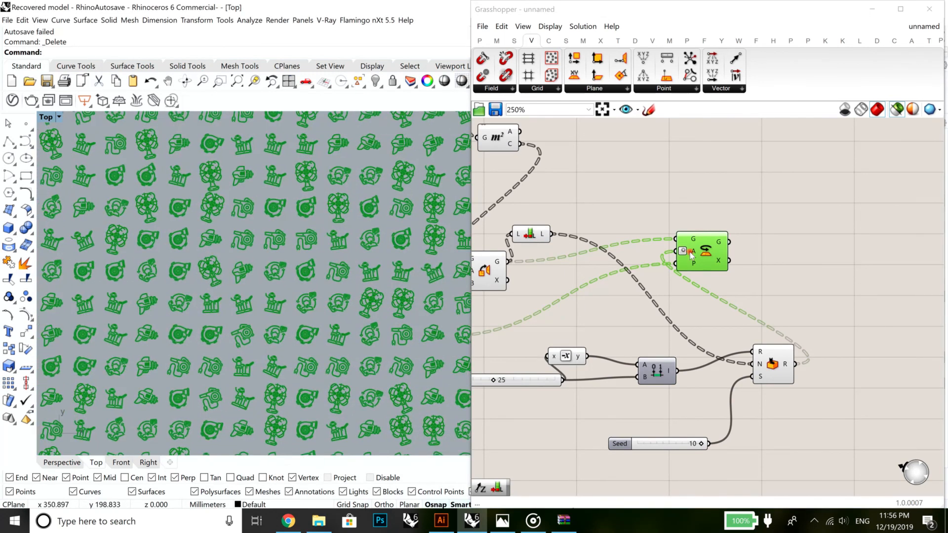
Bake the Rotate component's icons into Rhino as a group on the current layer settings, and deselect the component
right_click(709, 249)
click(734, 291)
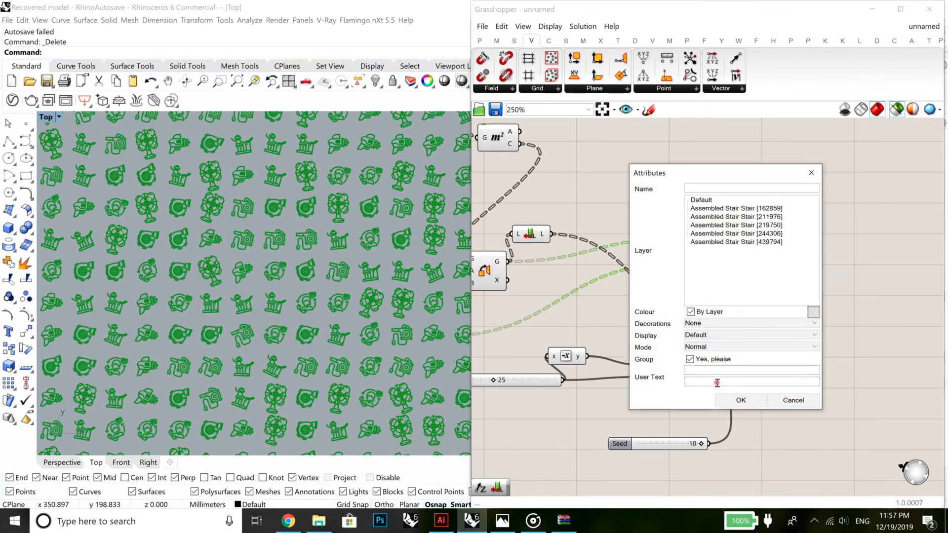
click(741, 400)
scroll(368, 360, down, 6)
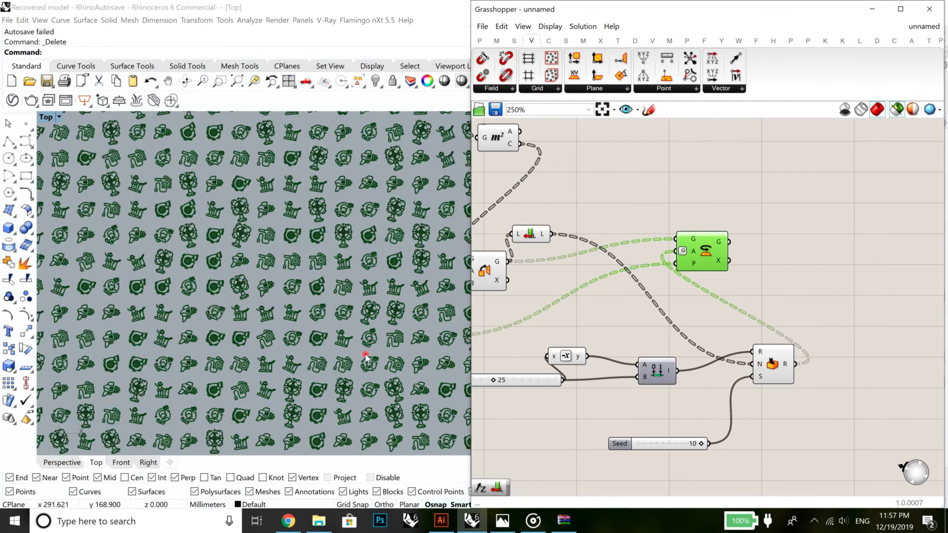
right_drag(289, 272, 247, 227)
click(590, 340)
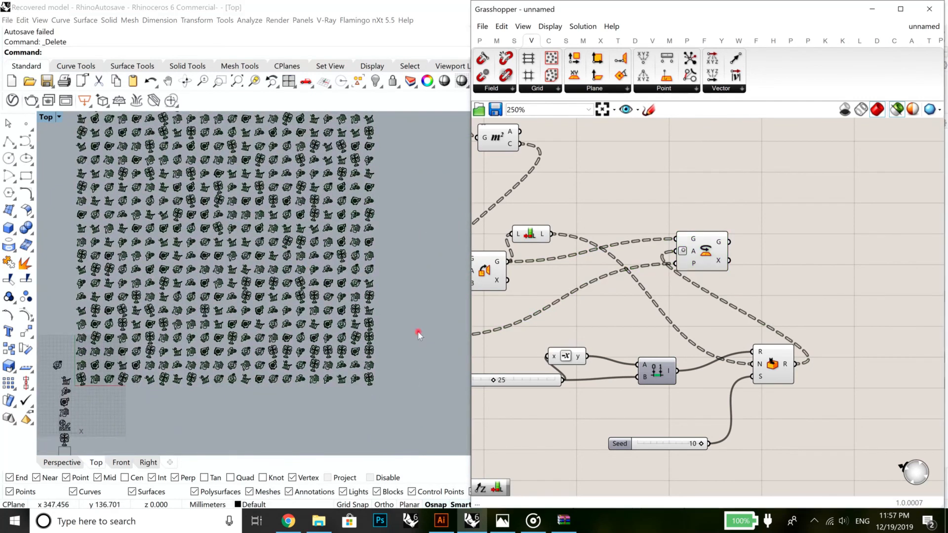
Select all the baked icon curves of the grid pattern in the Top viewport
click(283, 299)
scroll(322, 328, down, 2)
drag(377, 374, 148, 156)
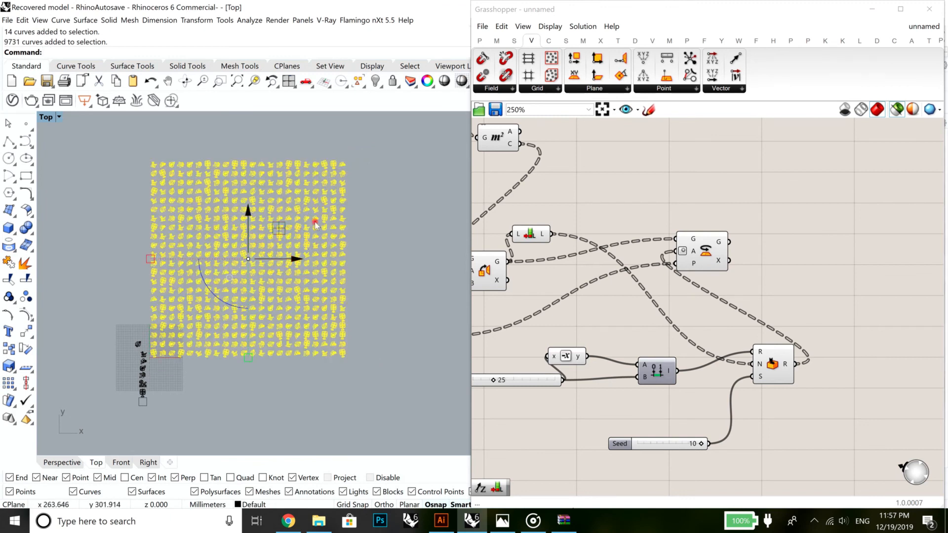
right_drag(288, 259, 345, 360)
right_drag(301, 402, 311, 346)
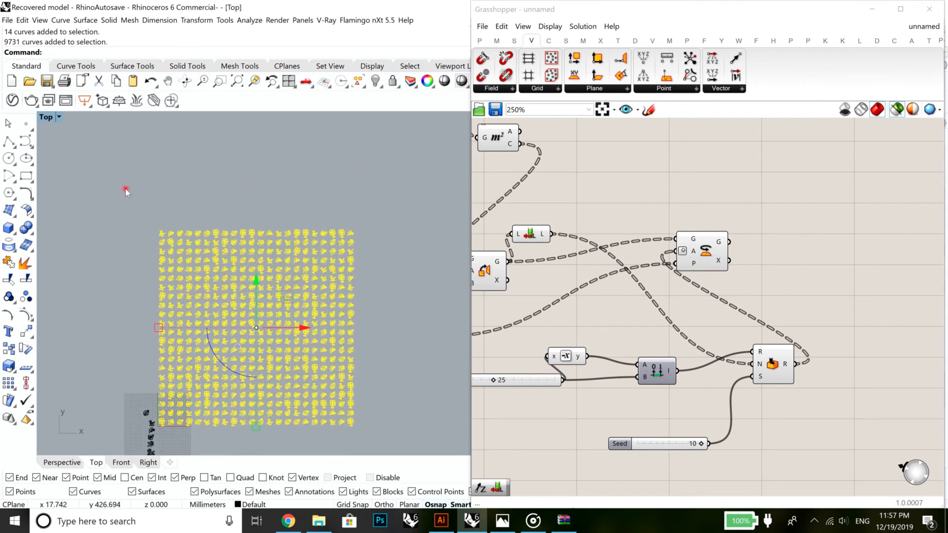
Review the export file types for the selected icons, including Adobe Illustrator (*.ai) and OBJ (*.obj), without saving a file
click(8, 21)
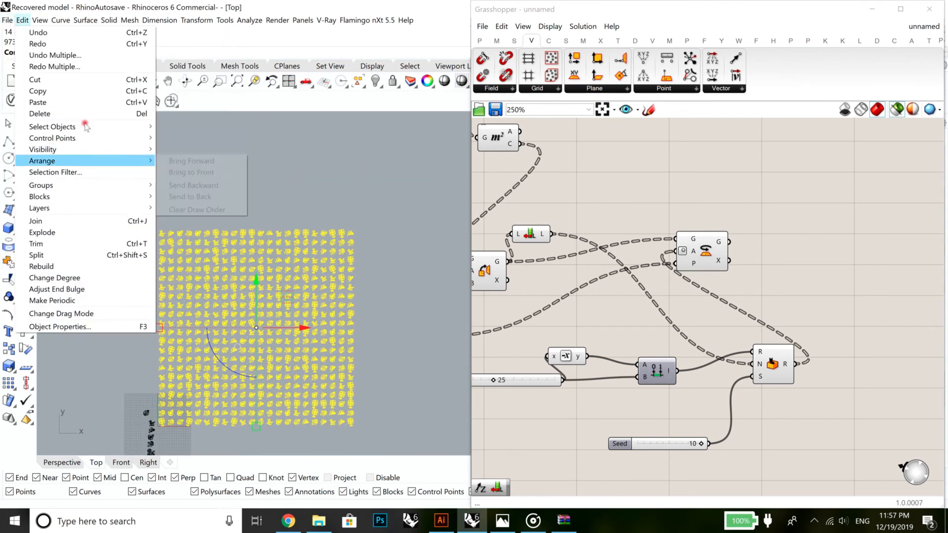
mouse_move(8, 20)
click(90, 170)
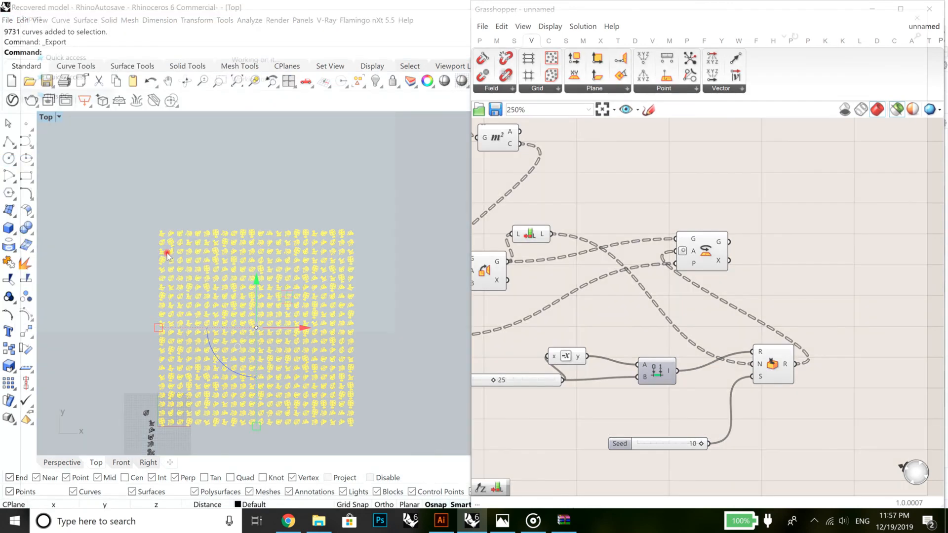
click(163, 254)
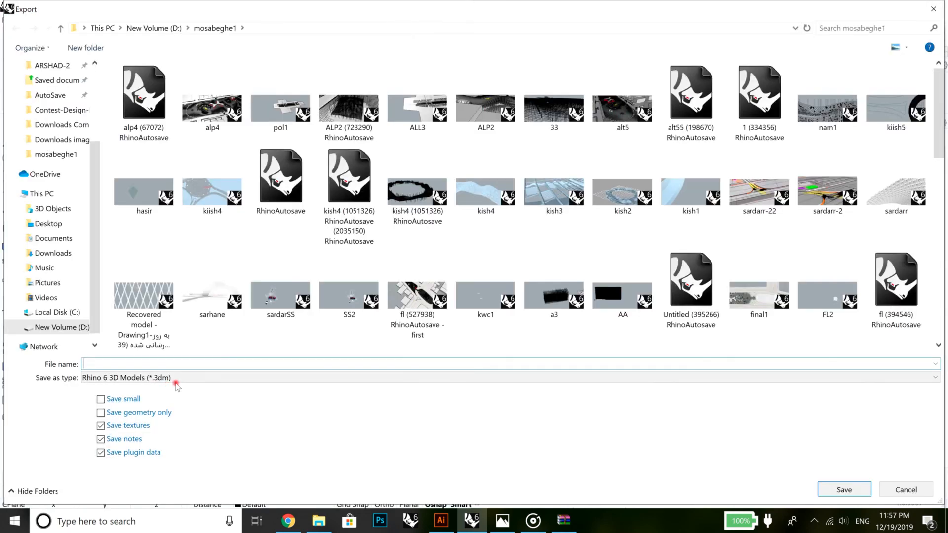
click(181, 378)
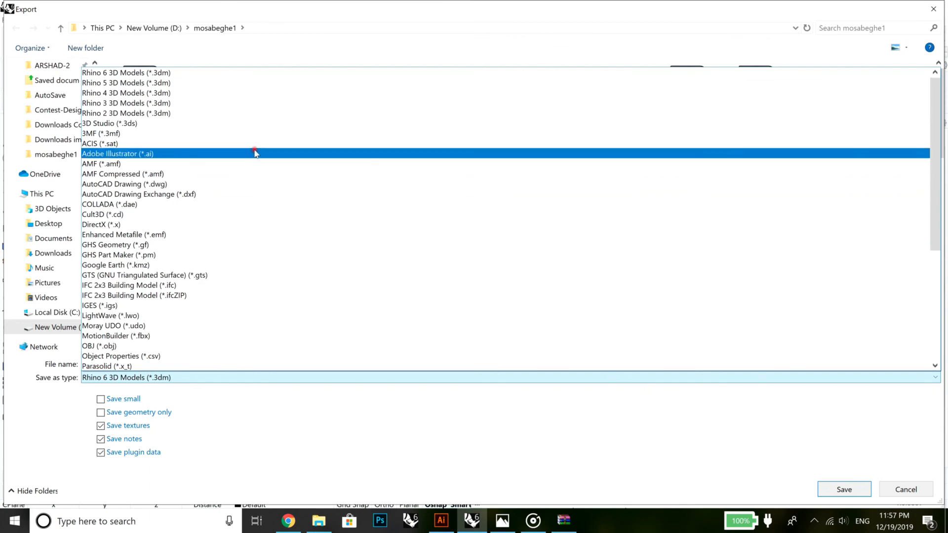
click(251, 154)
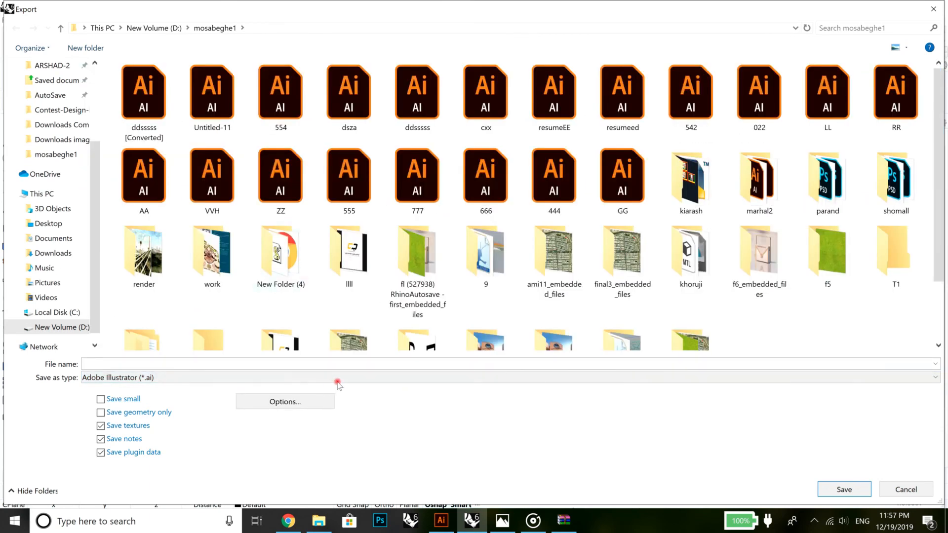
click(406, 382)
click(297, 267)
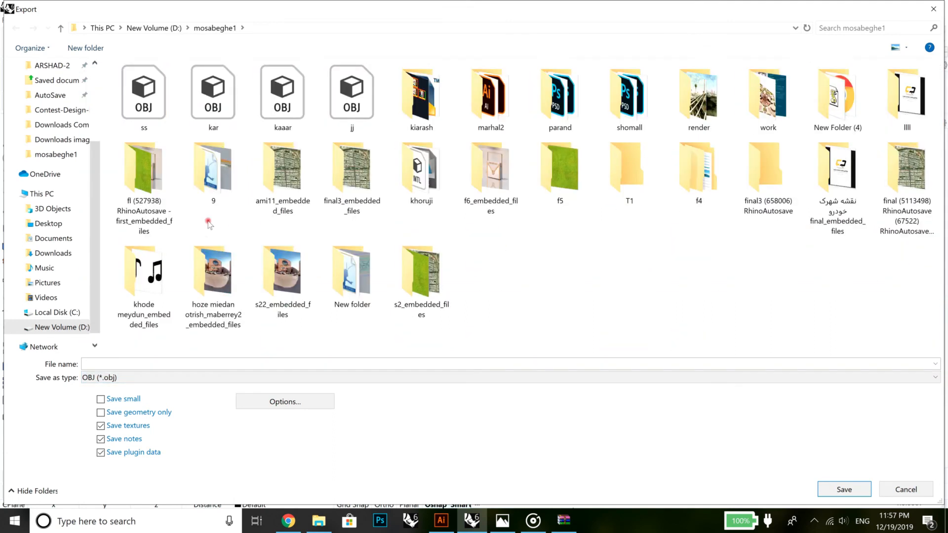
click(234, 377)
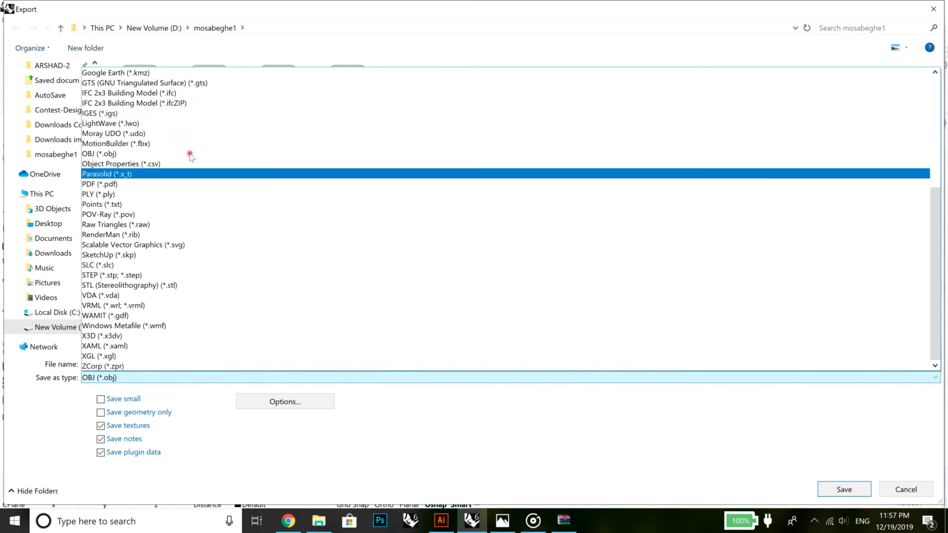
click(892, 490)
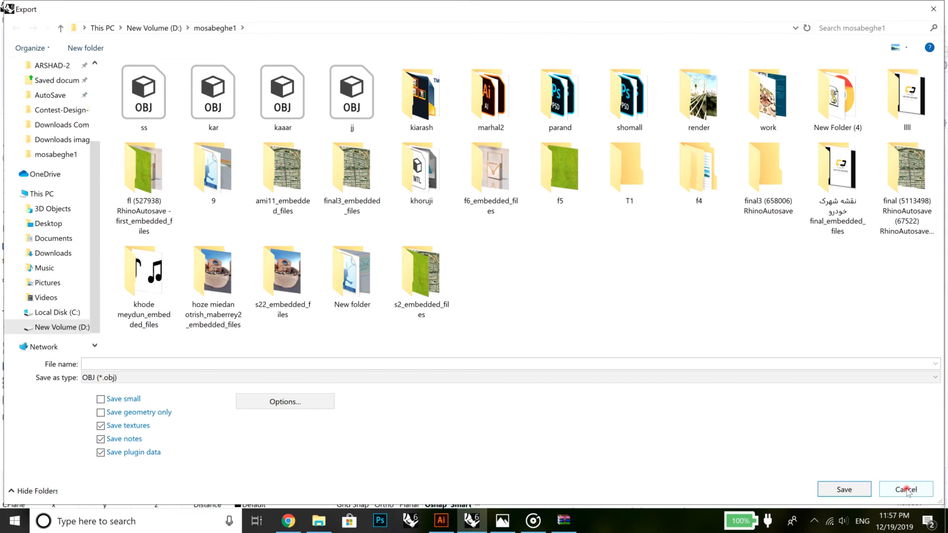
click(906, 490)
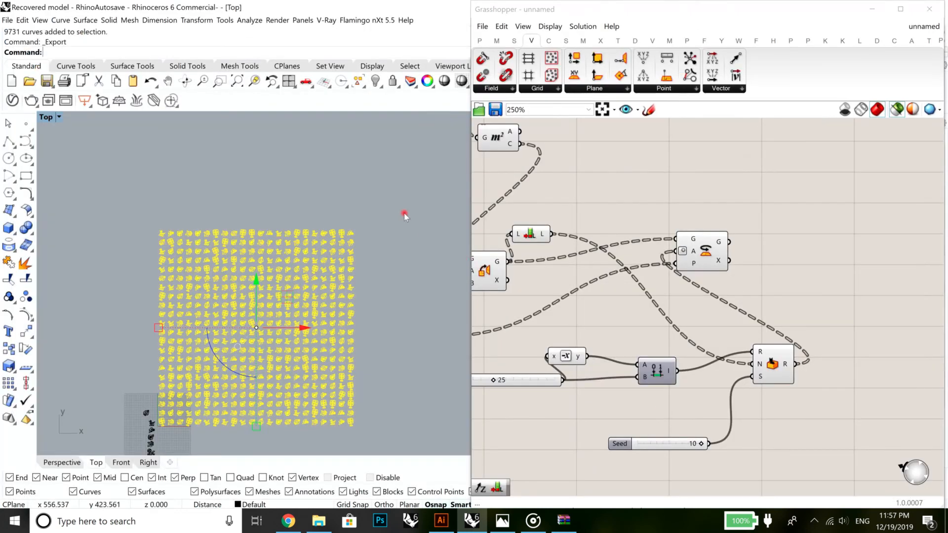
Check the baked icon curves as a selectable set and examine the whole pattern in the Top viewport
right_drag(351, 384, 375, 344)
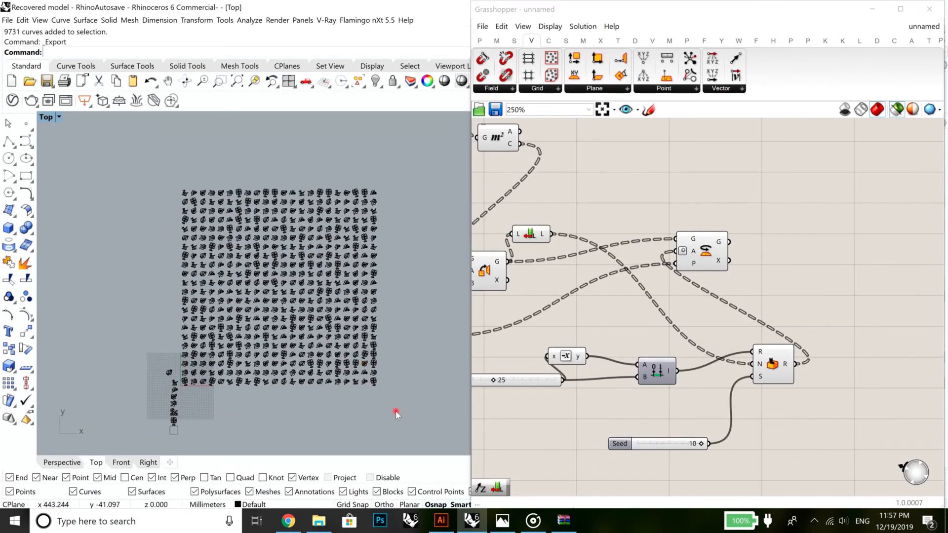
drag(396, 411, 241, 235)
click(414, 209)
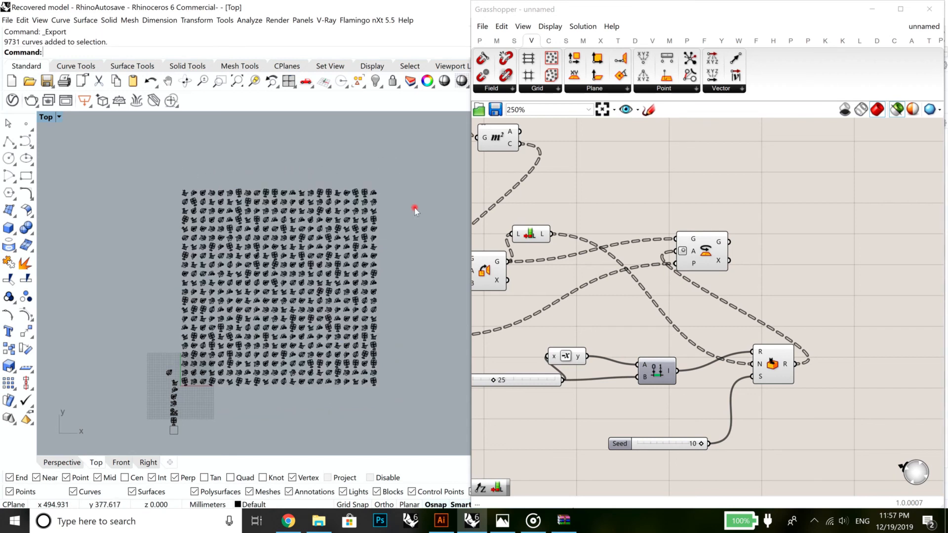
scroll(394, 394, up, 3)
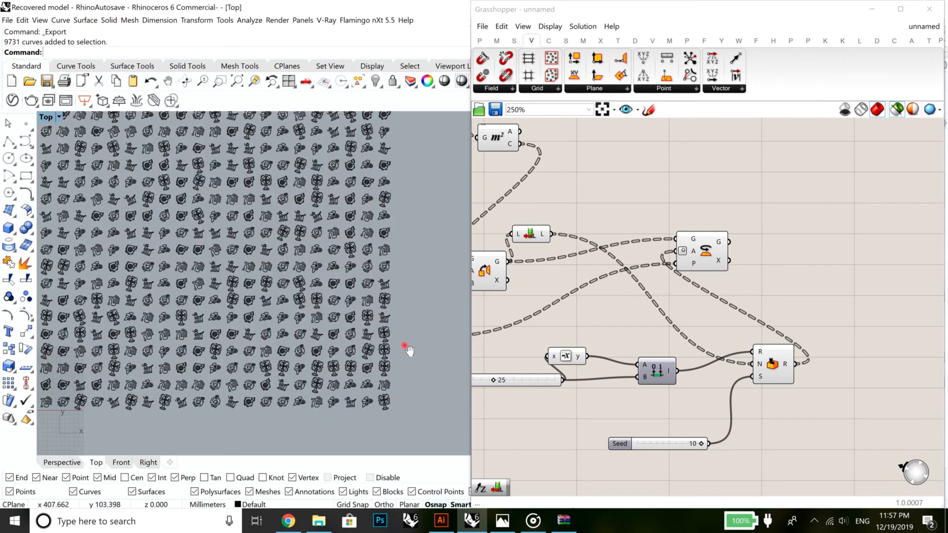
scroll(423, 364, down, 2)
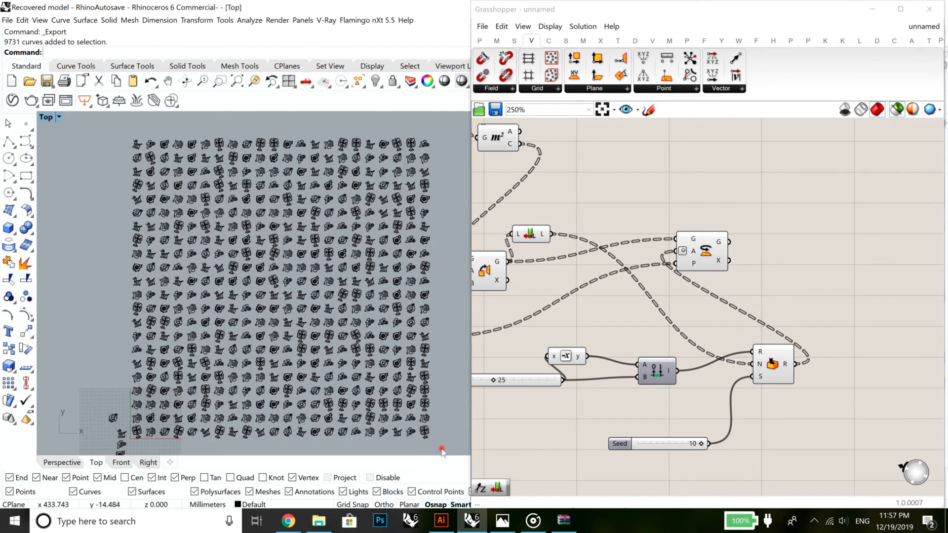
drag(364, 271, 409, 435)
click(815, 521)
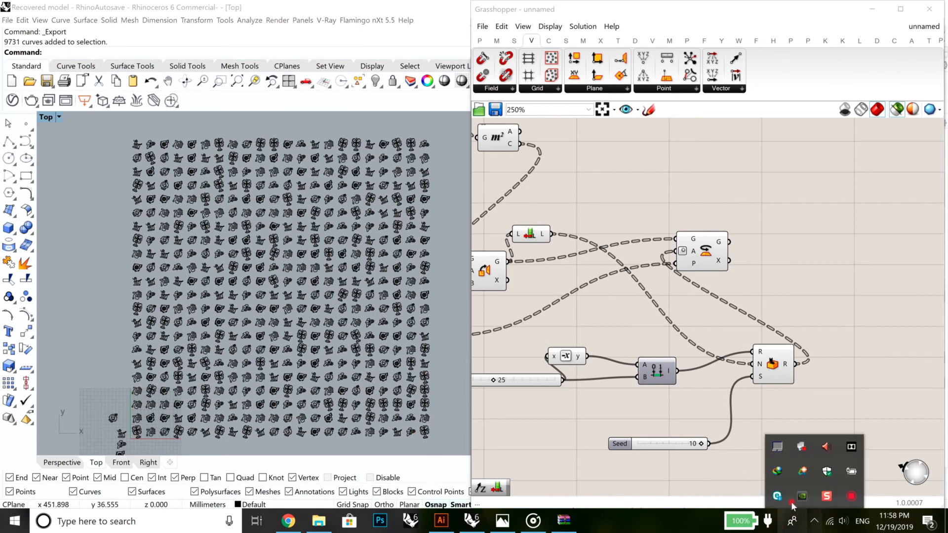
click(851, 496)
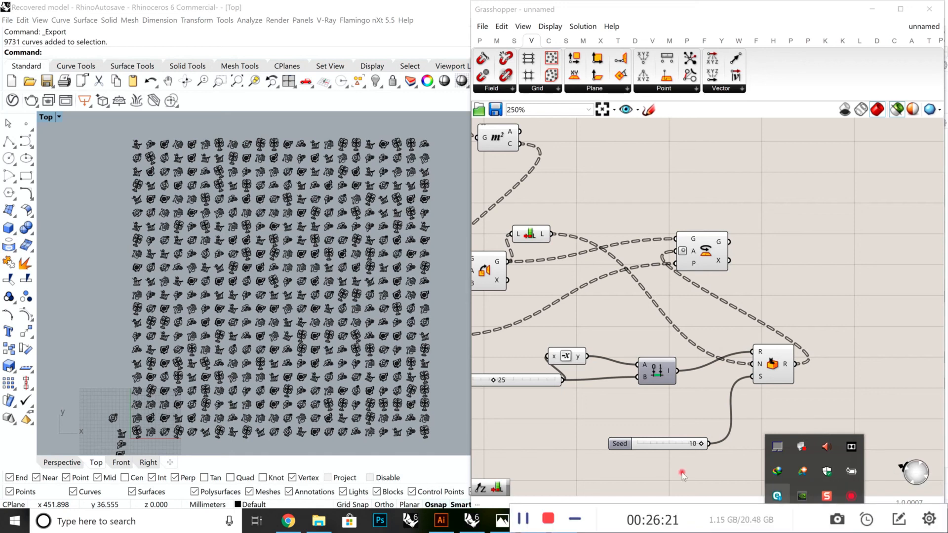